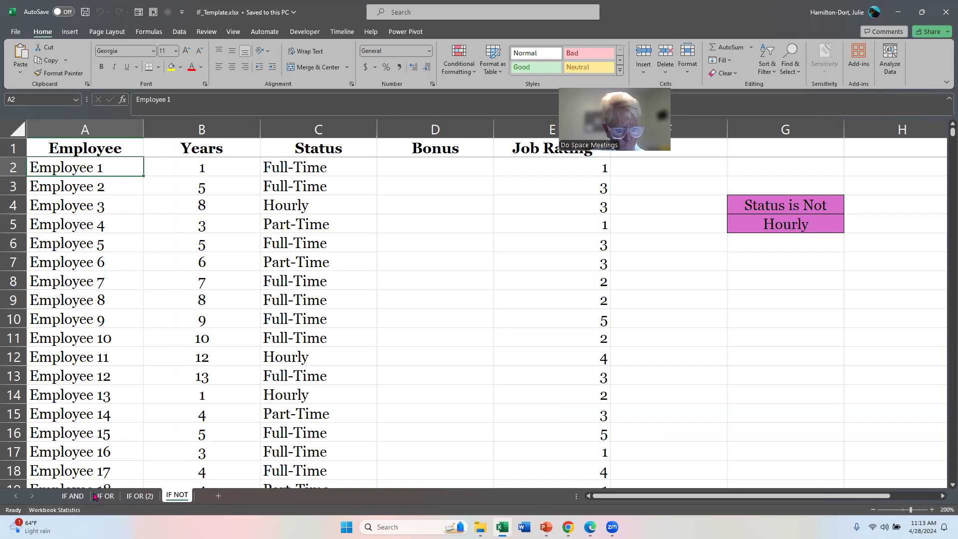
# Look through the IF AND, IF OR, IF OR (2) and IF NOT sheets, ending on the IF AND sheet
pyautogui.click(73, 495)
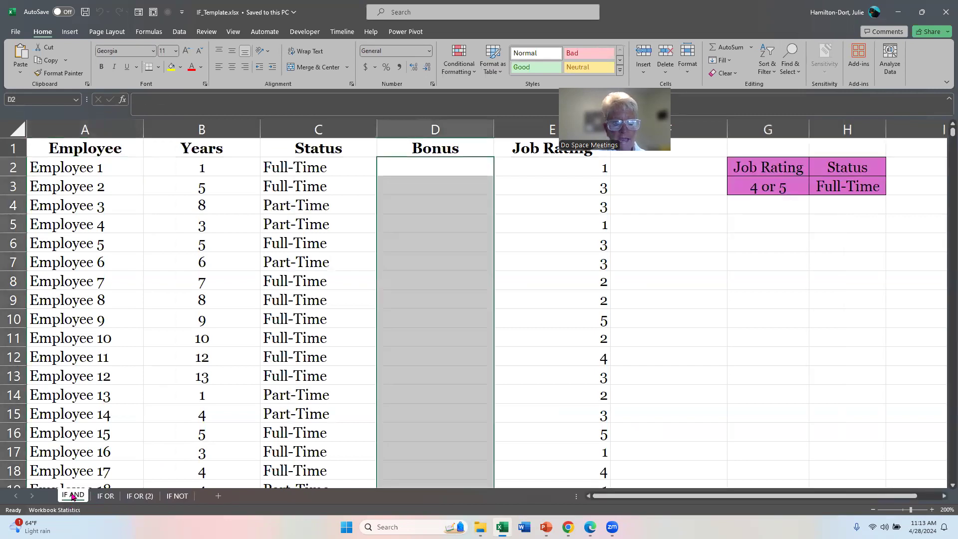
pyautogui.click(99, 499)
pyautogui.click(135, 499)
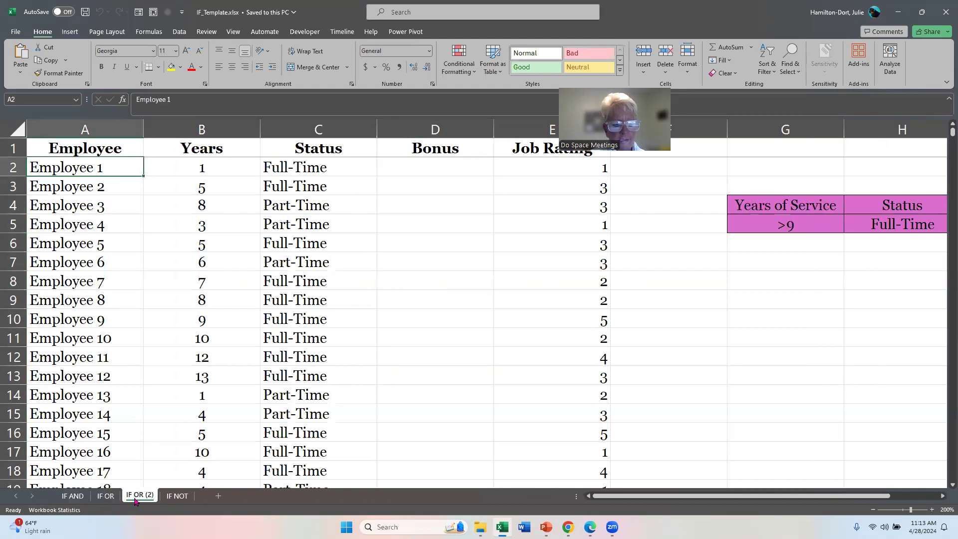
pyautogui.click(169, 497)
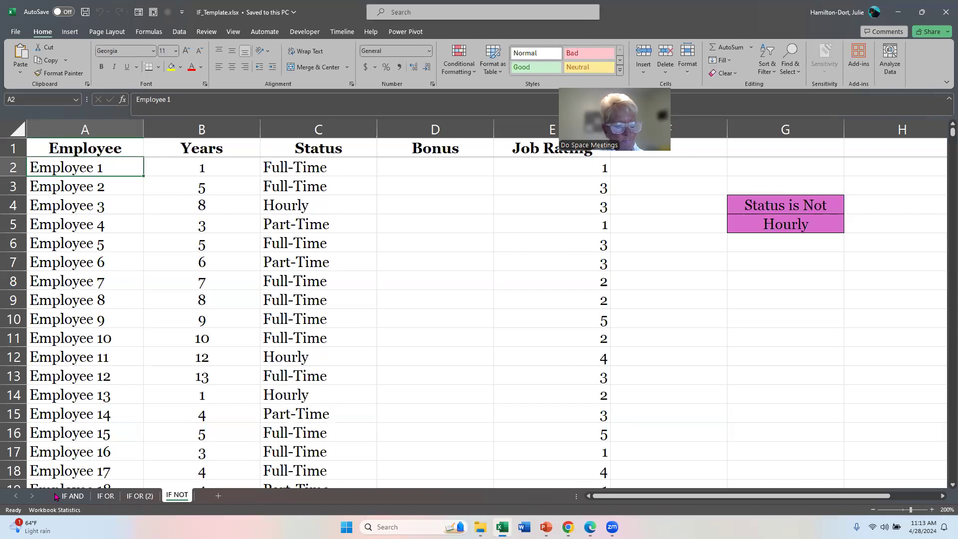
pyautogui.click(73, 495)
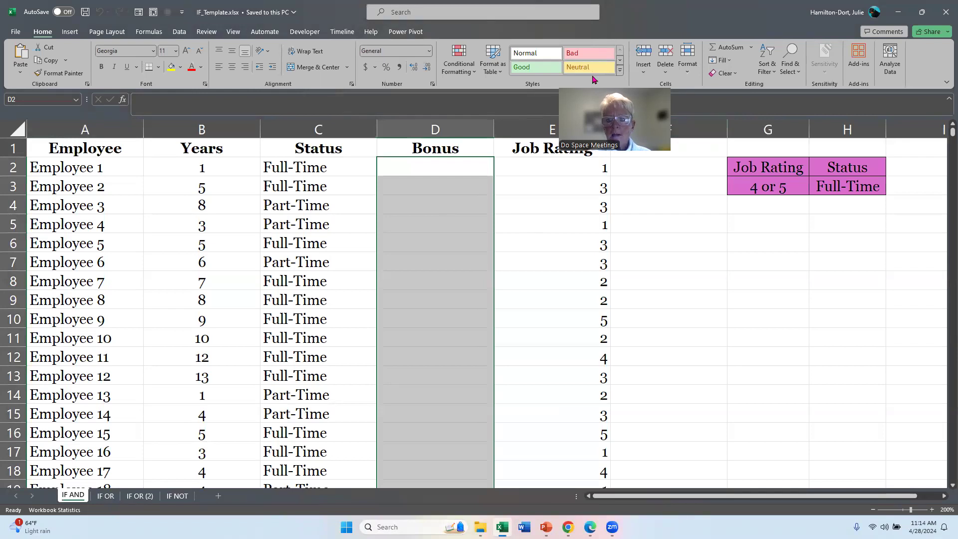
# Check how far down the employee list runs, and review the Job Rating and Status criteria beside it
pyautogui.click(50, 154)
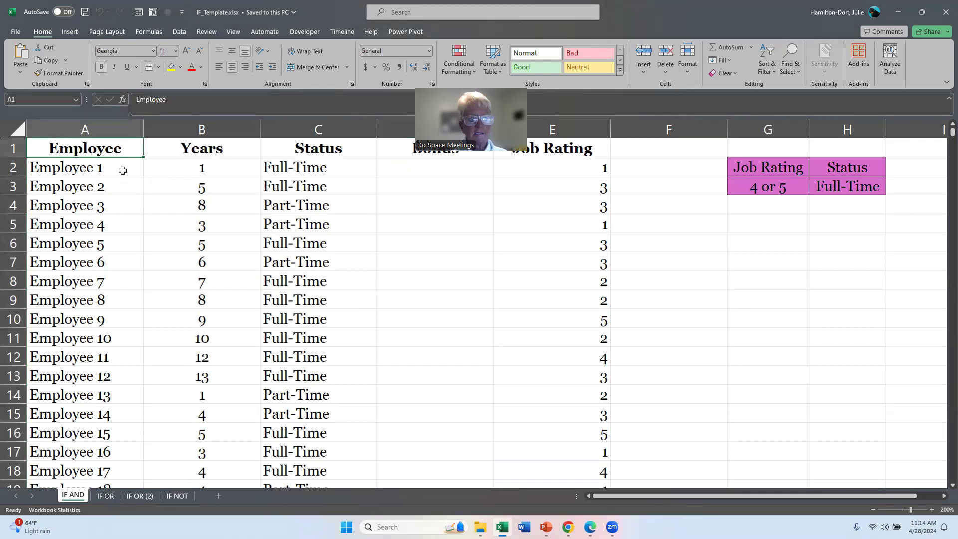
pyautogui.hotkey('ctrl', 'Down')
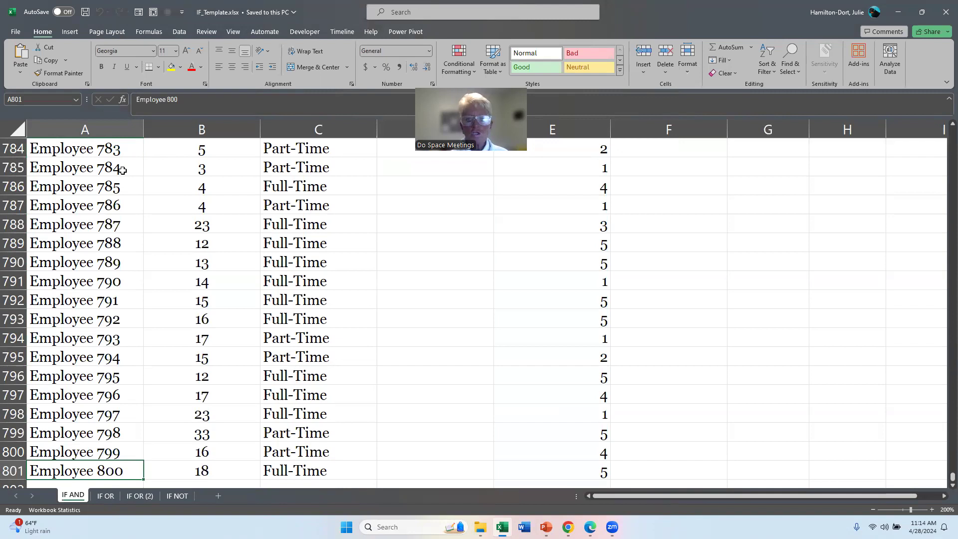
pyautogui.hotkey('ctrl', 'Home')
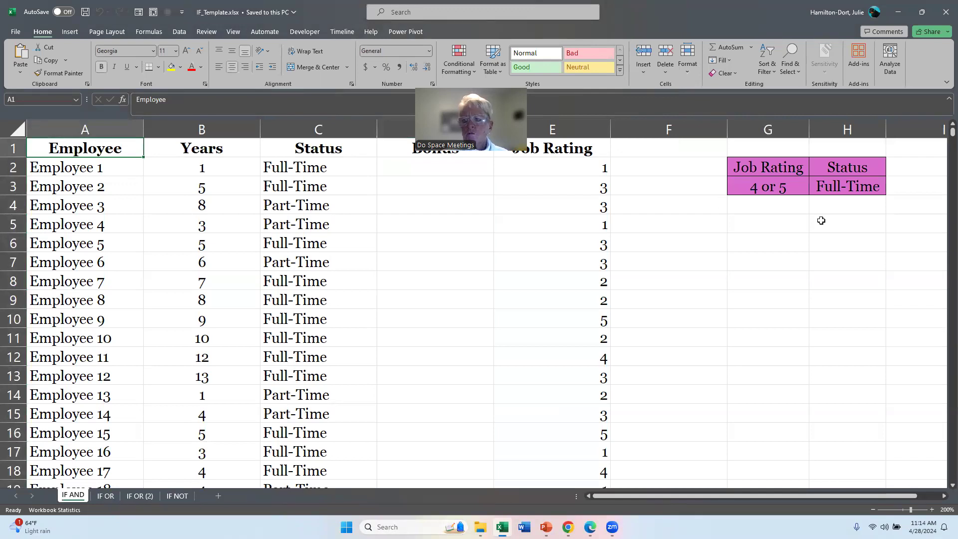
pyautogui.click(763, 166)
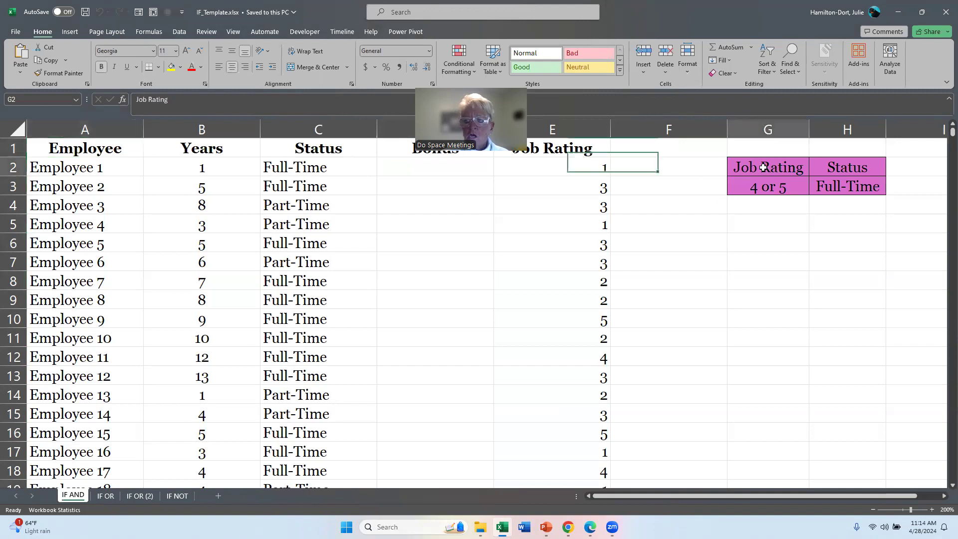
pyautogui.click(841, 170)
pyautogui.click(820, 186)
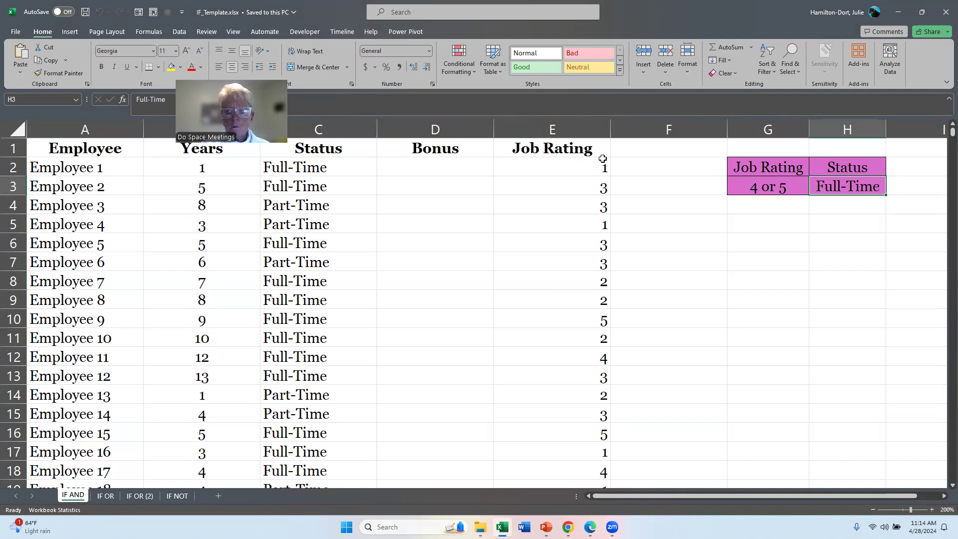
# Narrow the empty column F to about a quarter of its width and review the bonus criteria in G2:H3
pyautogui.click(679, 127)
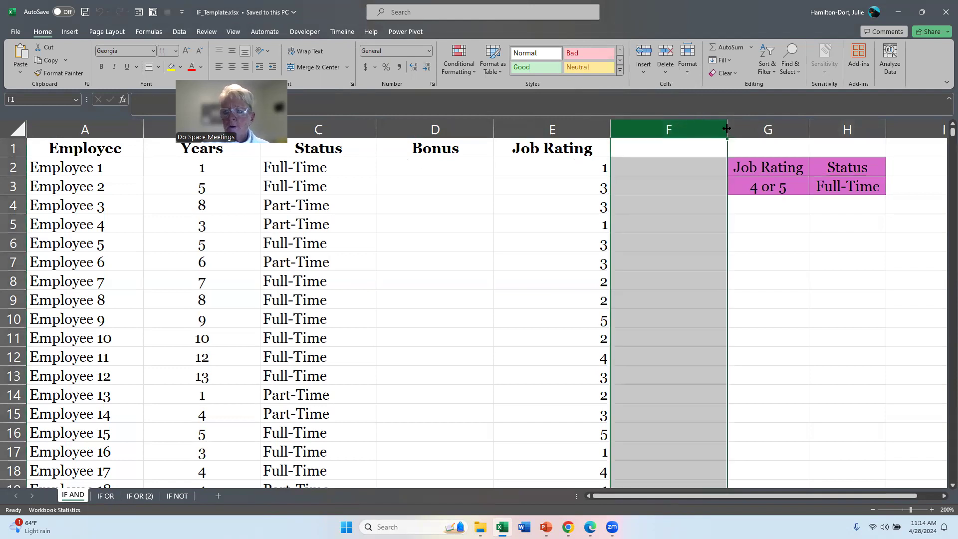
pyautogui.moveTo(727, 129); pyautogui.dragTo(638, 134)
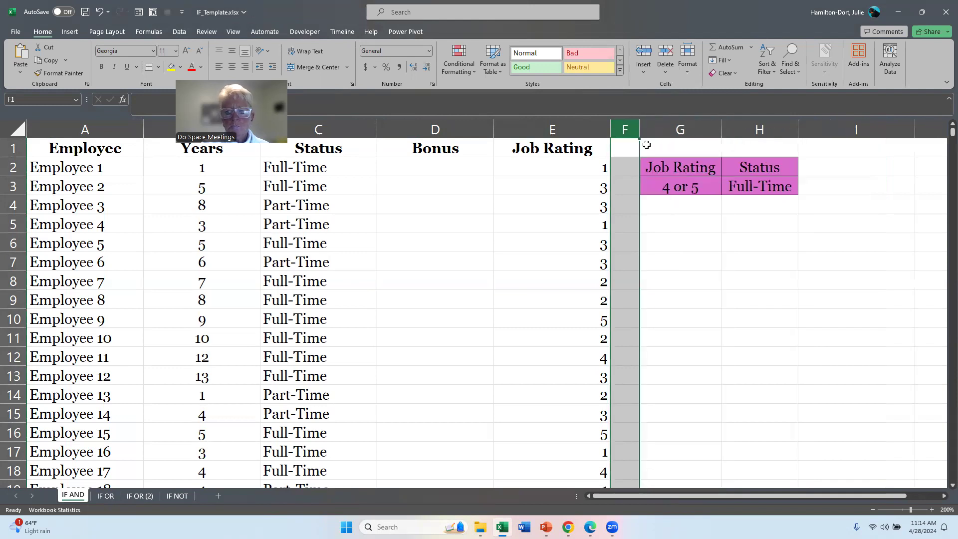
pyautogui.click(666, 170)
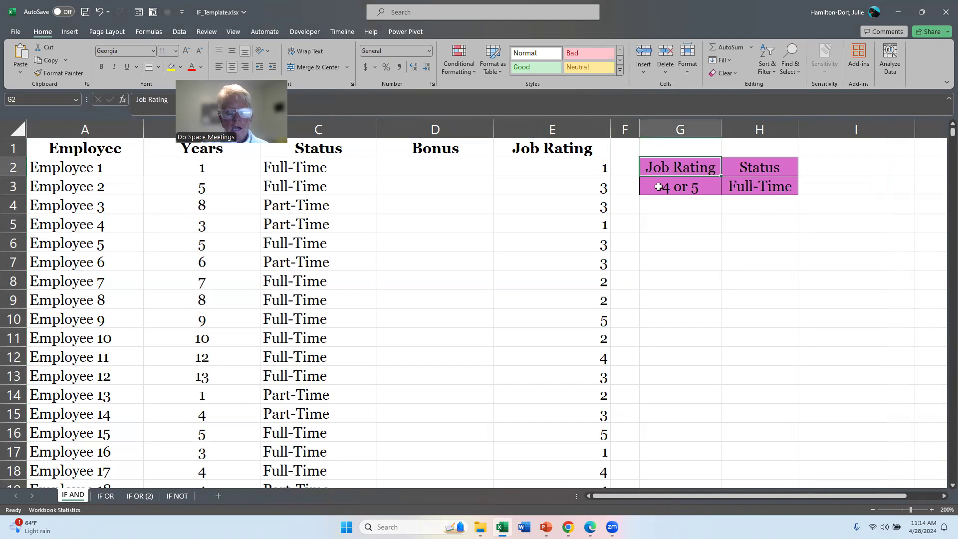
pyautogui.click(658, 187)
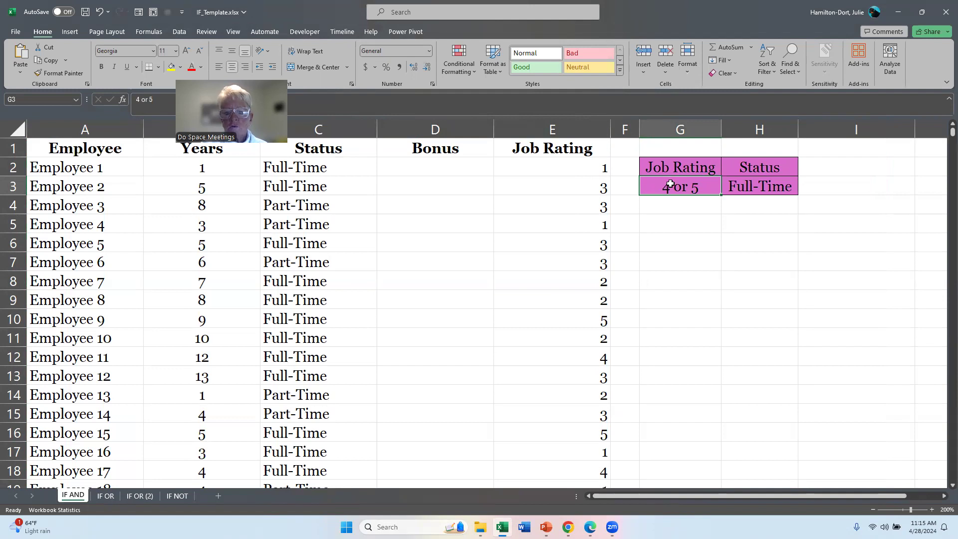
pyautogui.click(763, 187)
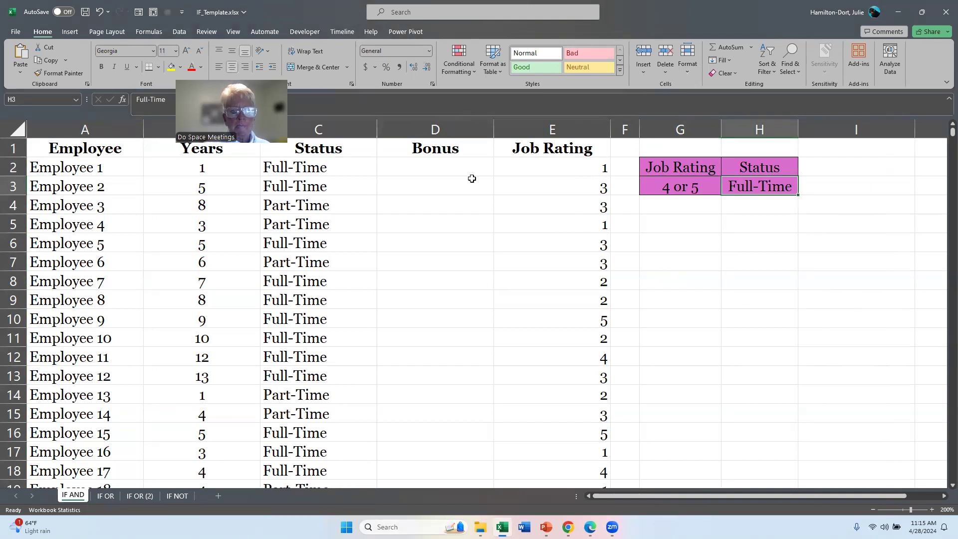
# Start an IF formula in D2 with a nested AND function whose first condition is E2>3
pyautogui.click(446, 166)
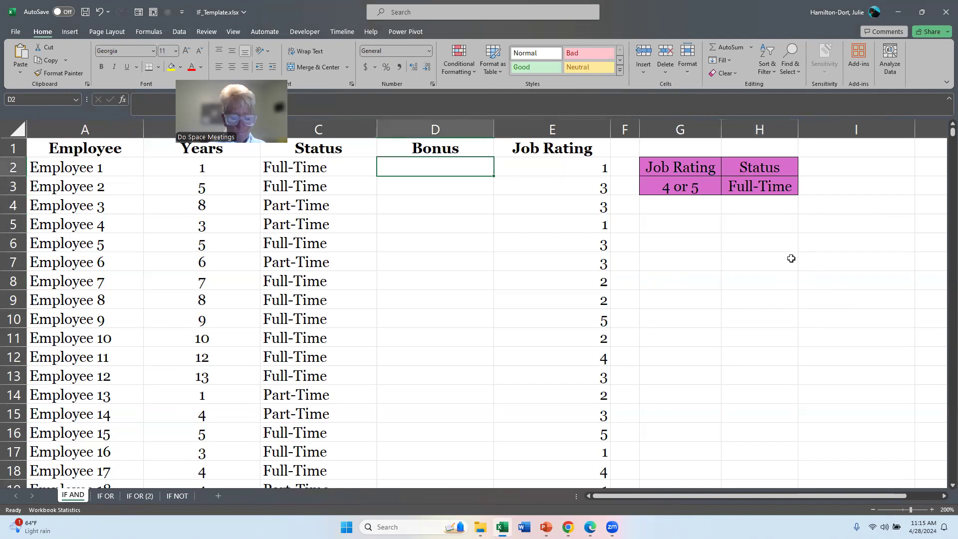
pyautogui.write('=')
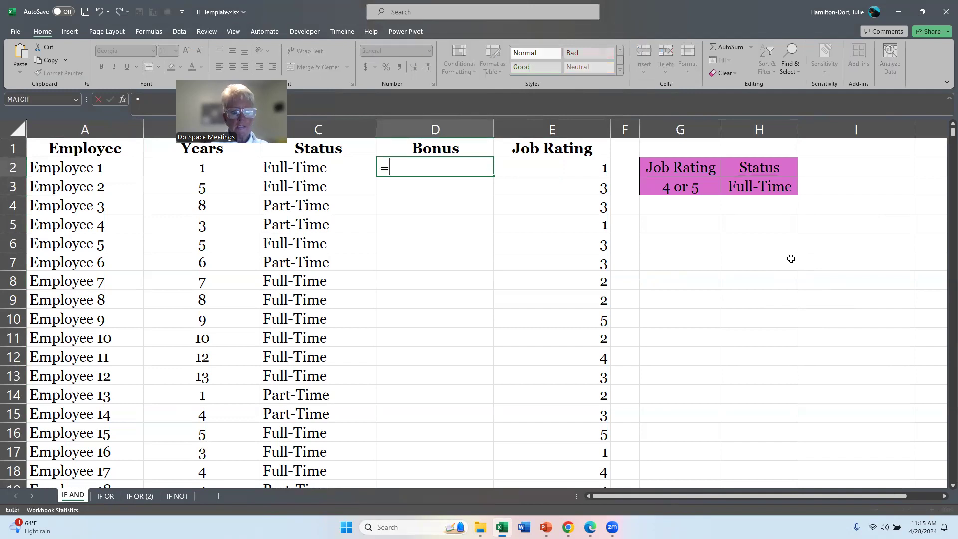
pyautogui.write('if')
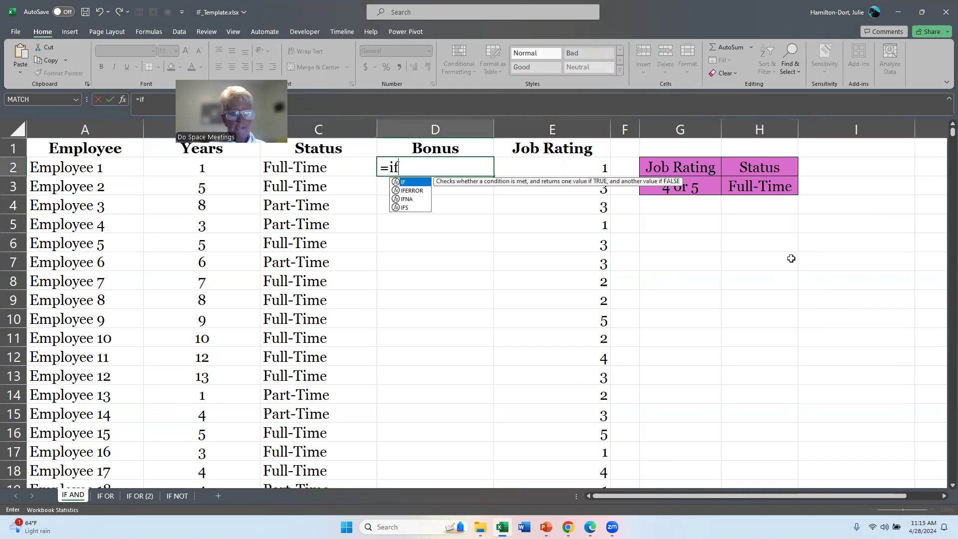
pyautogui.press('Tab')
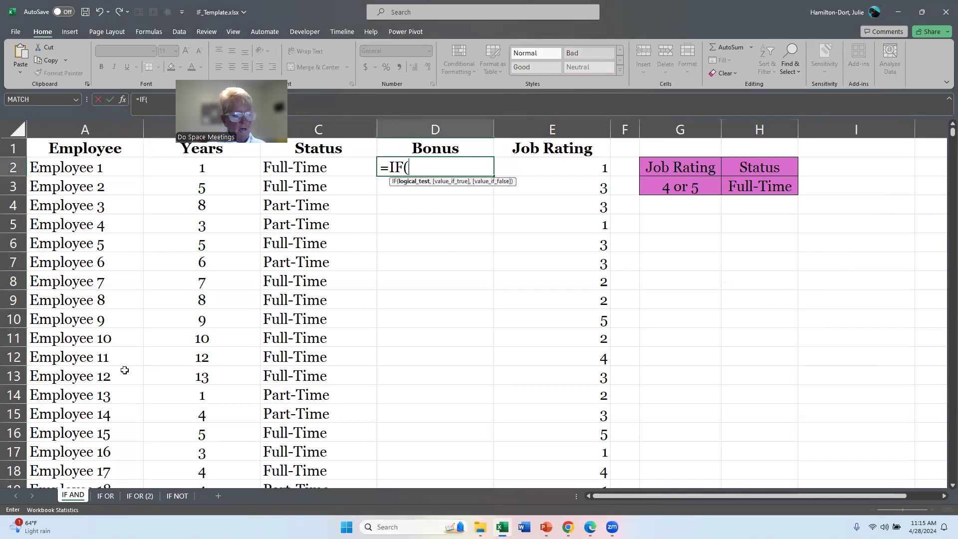
pyautogui.write('and')
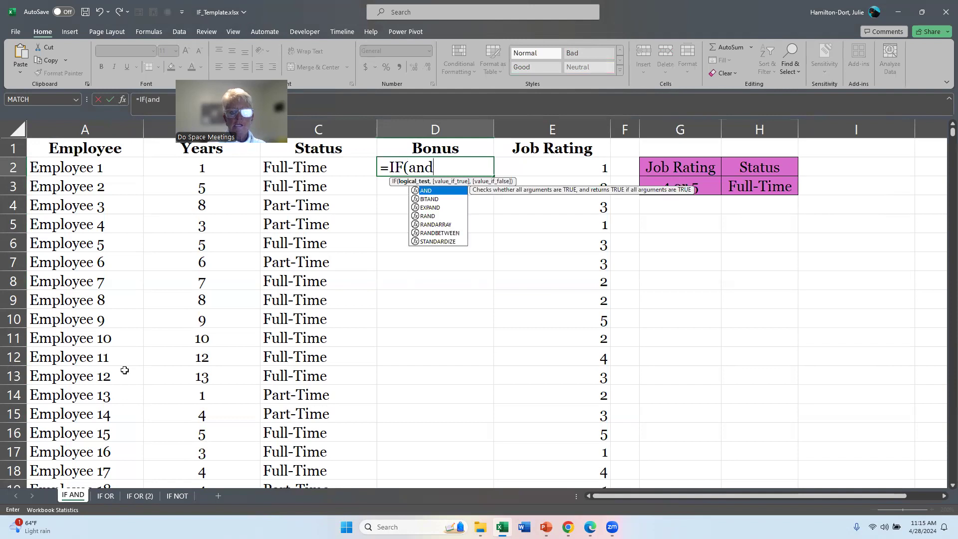
pyautogui.press('Tab')
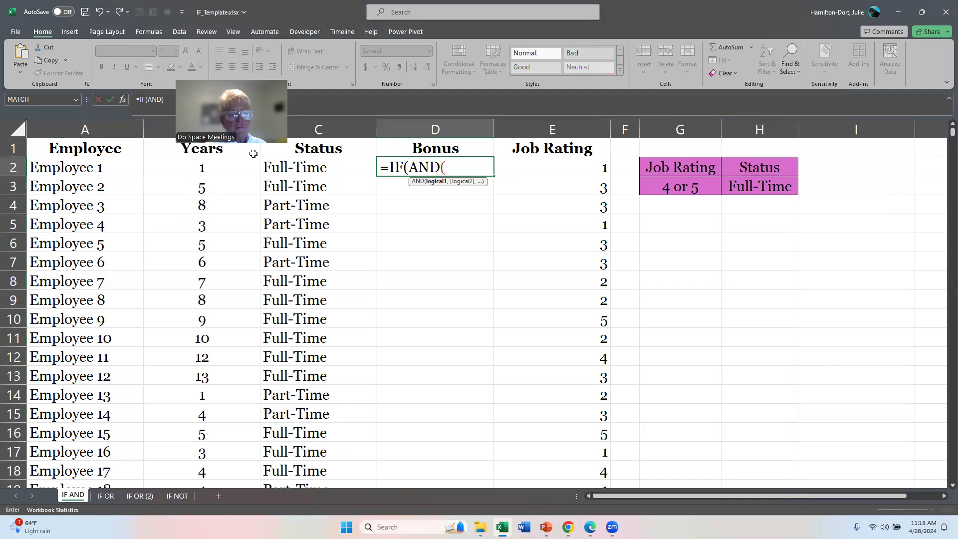
pyautogui.click(519, 162)
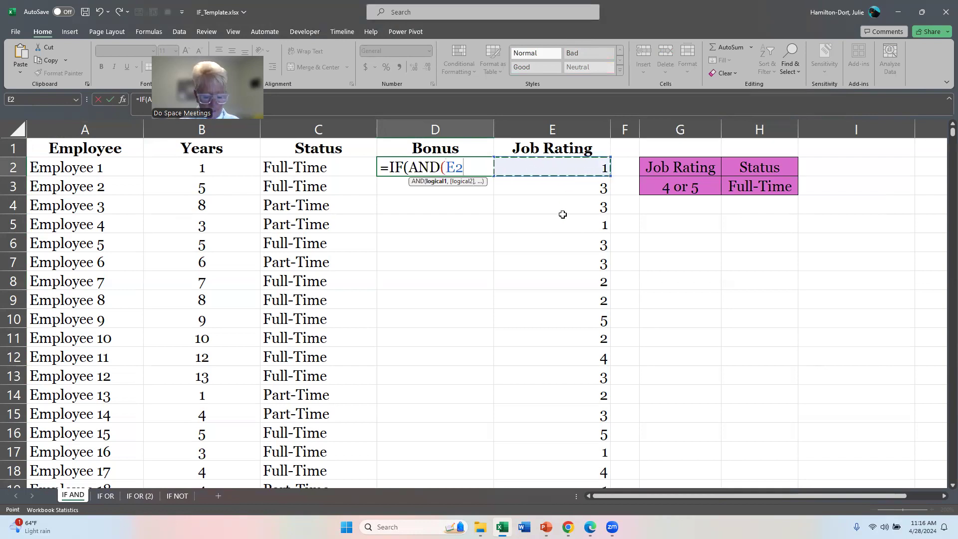
pyautogui.write('>3')
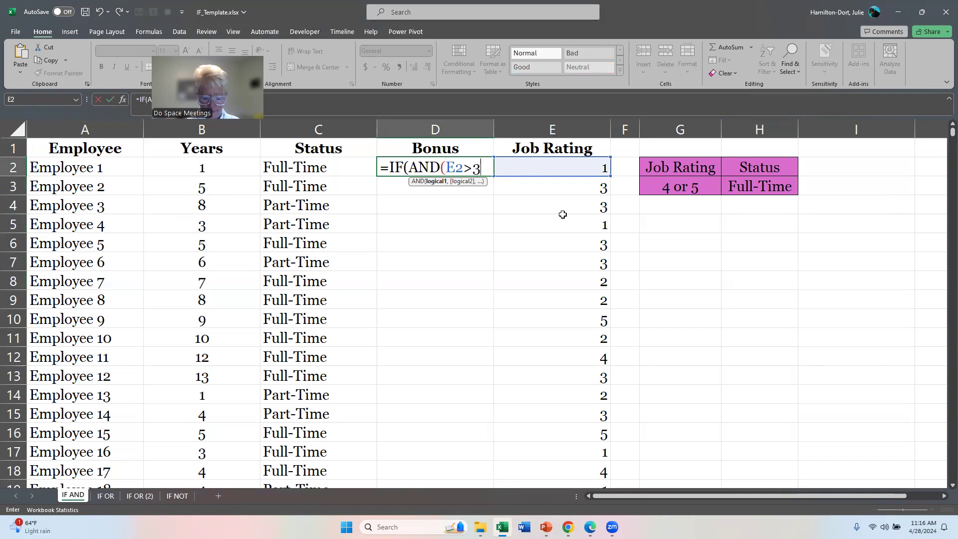
pyautogui.write(',')
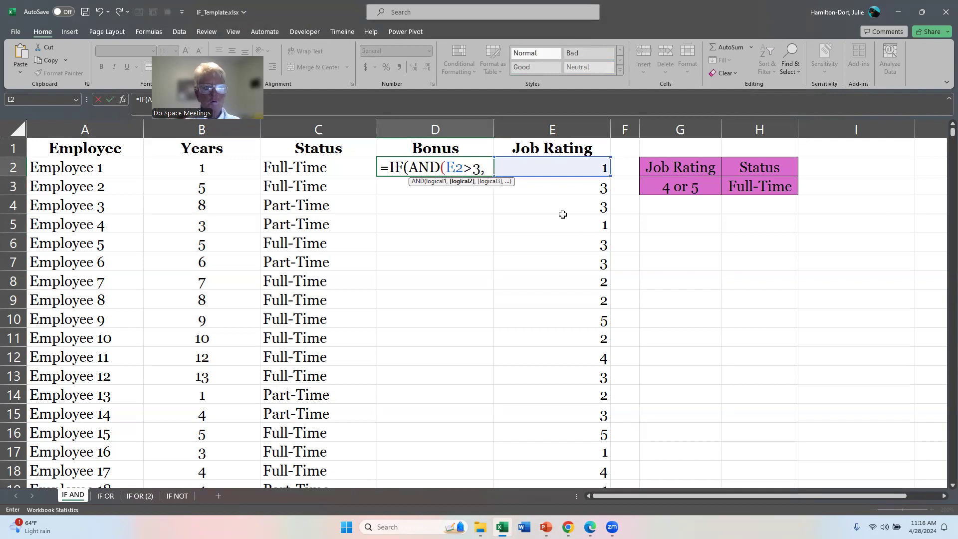
# Add C2="Full-Time" as the second condition of the AND function in D2 and close its parenthesis
pyautogui.click(289, 165)
pyautogui.write('=')
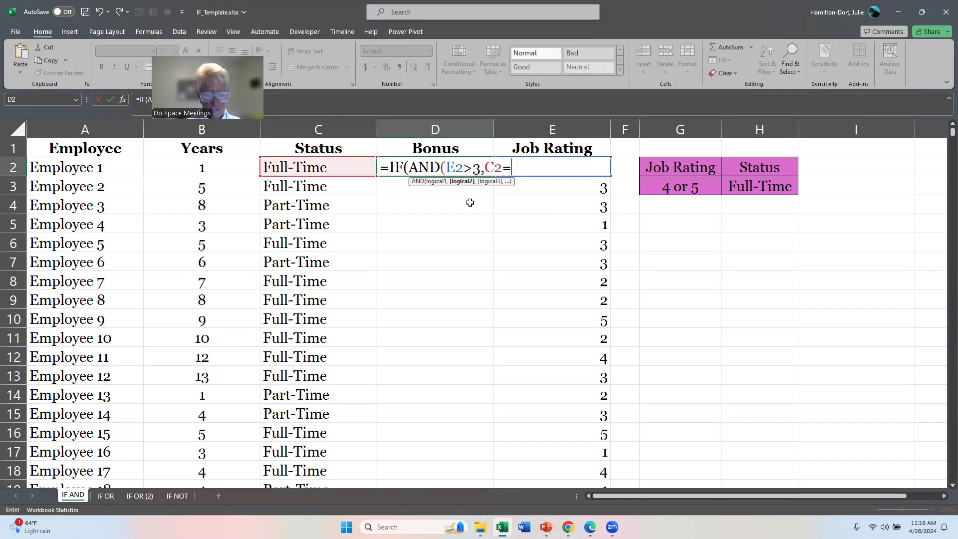
pyautogui.write('"')
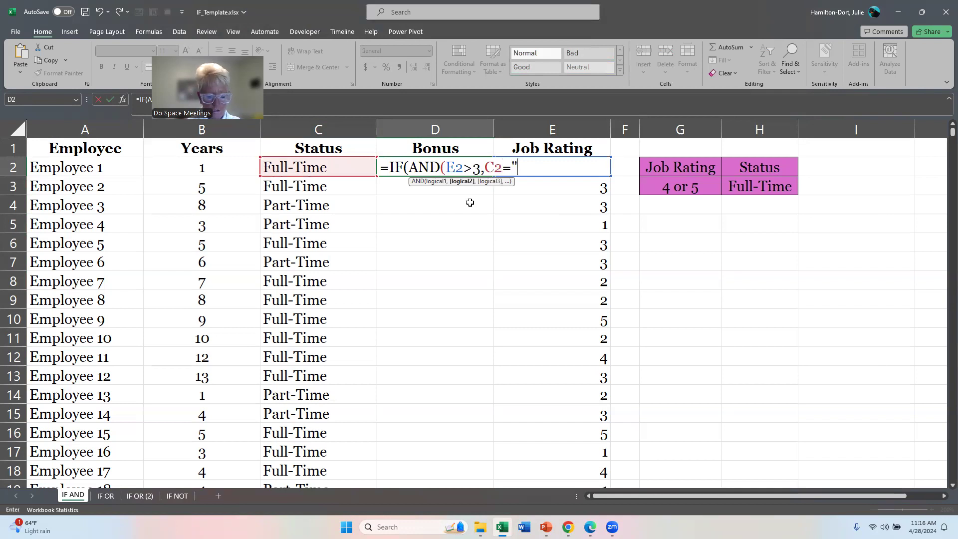
pyautogui.write('Full')
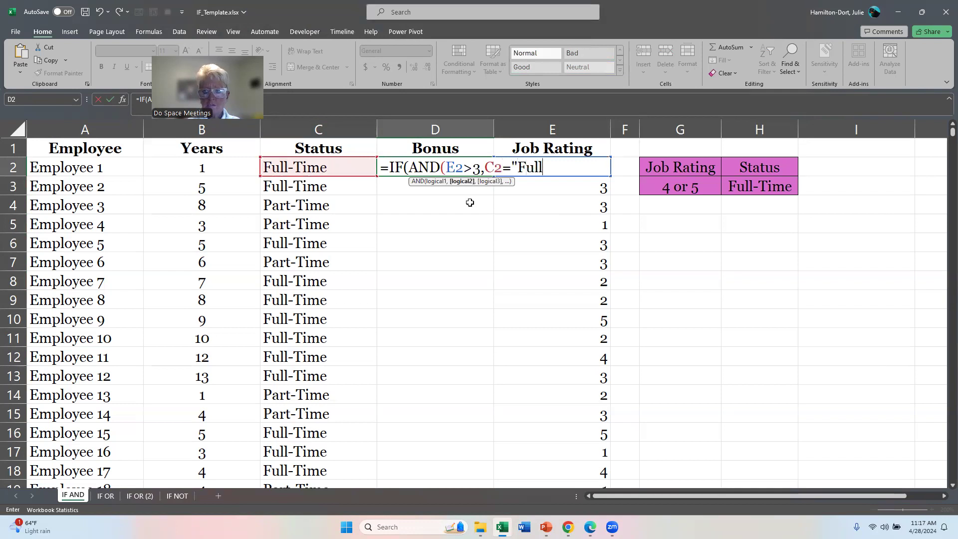
pyautogui.write('-Time"')
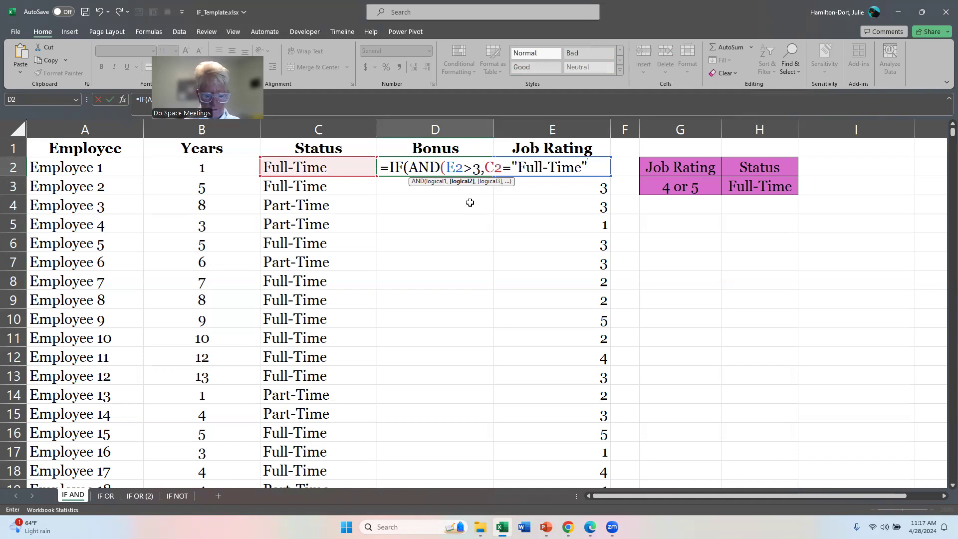
pyautogui.write(')')
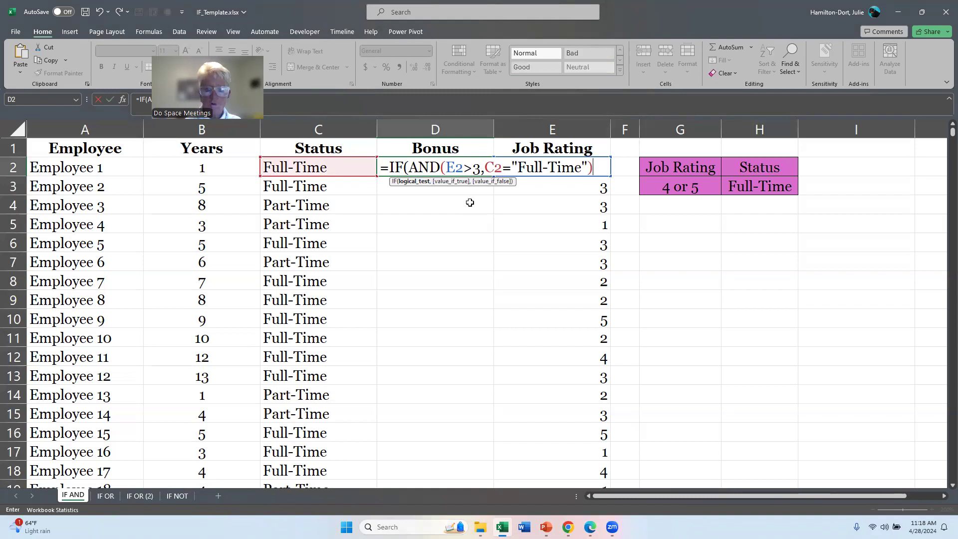
# Complete the IF formula in D2 with 5000 if true and "" if false, and enter it
pyautogui.write(',')
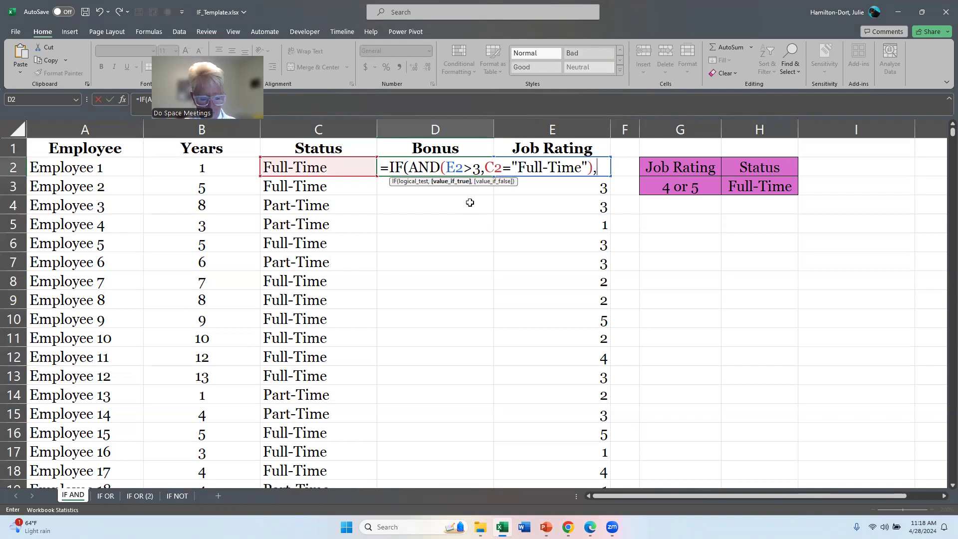
pyautogui.write('5000')
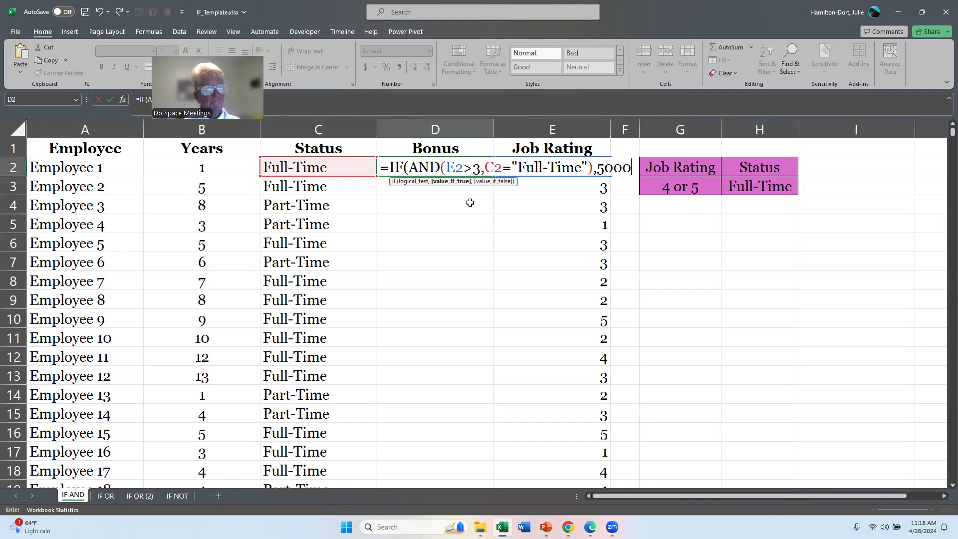
pyautogui.write(',')
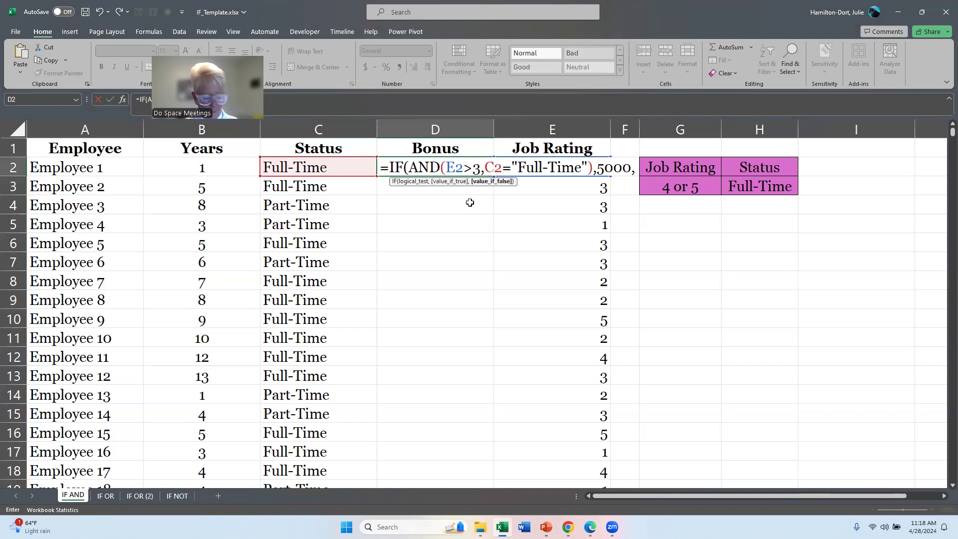
pyautogui.write('""')
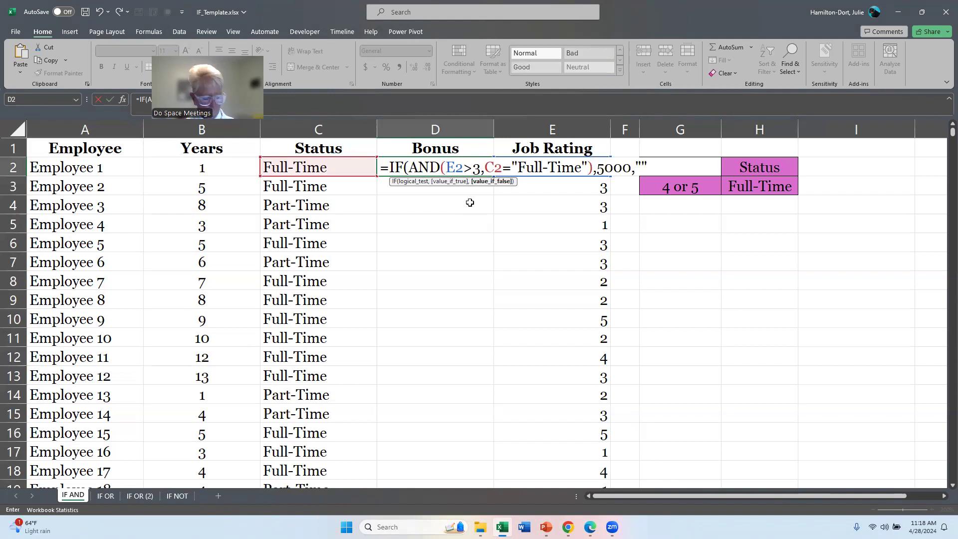
pyautogui.write(')')
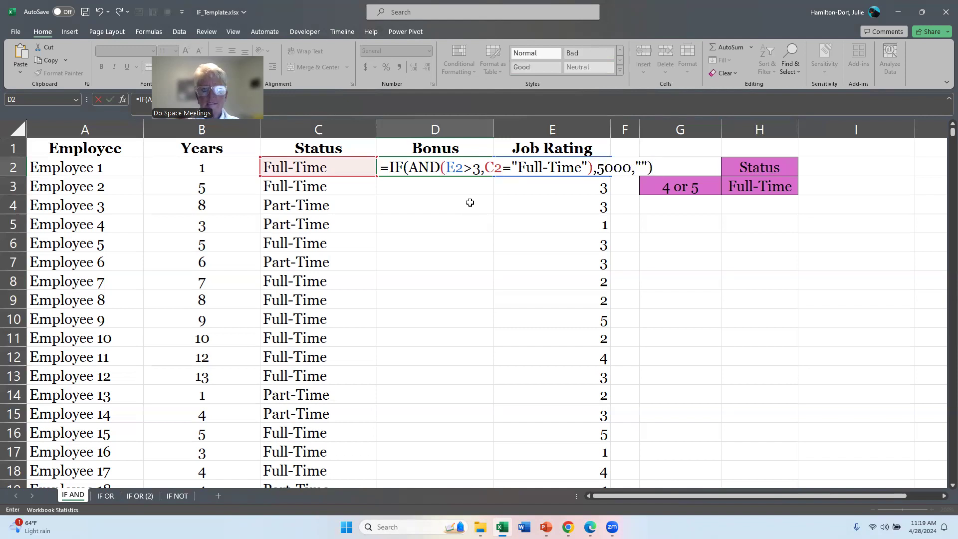
pyautogui.press('Return')
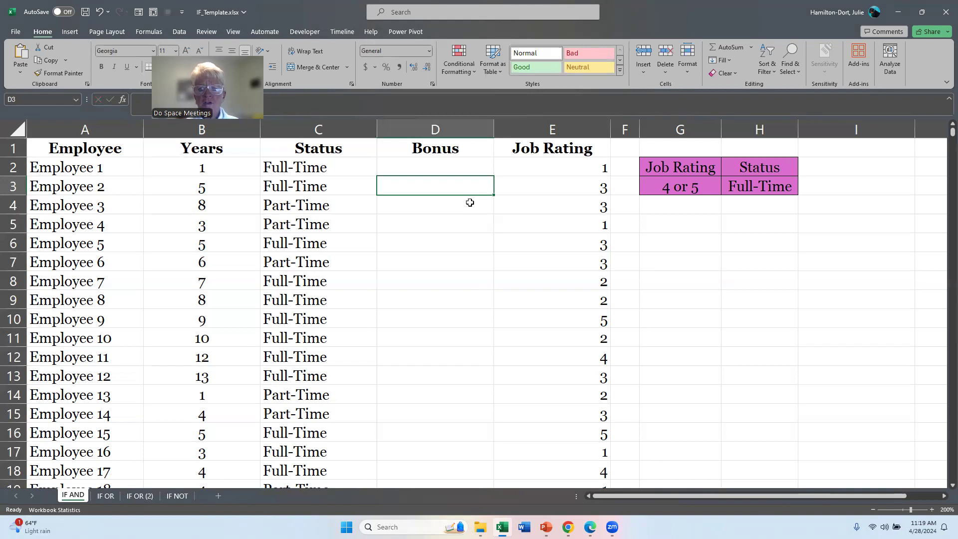
# Change Employee 1's job rating in E2 to 4
pyautogui.click(514, 168)
pyautogui.write('4')
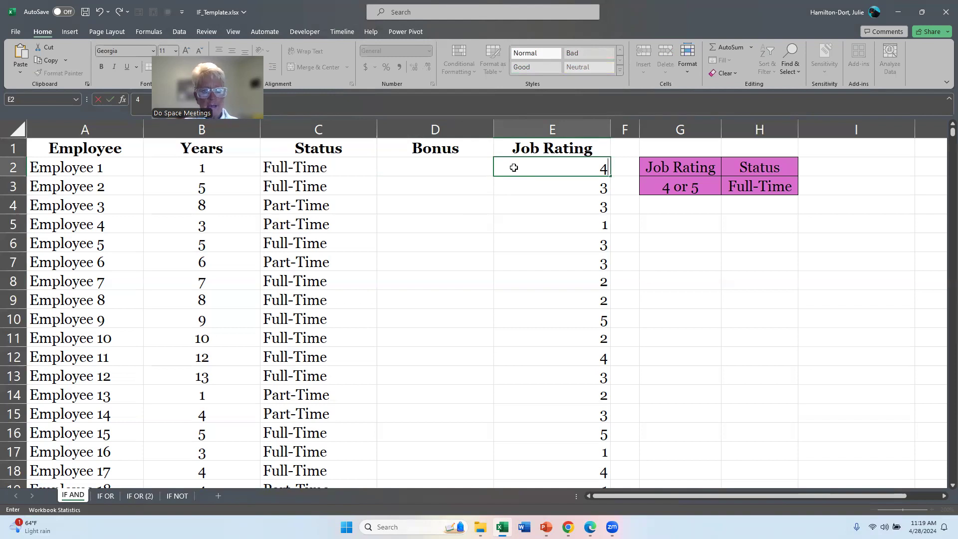
pyautogui.press('Return')
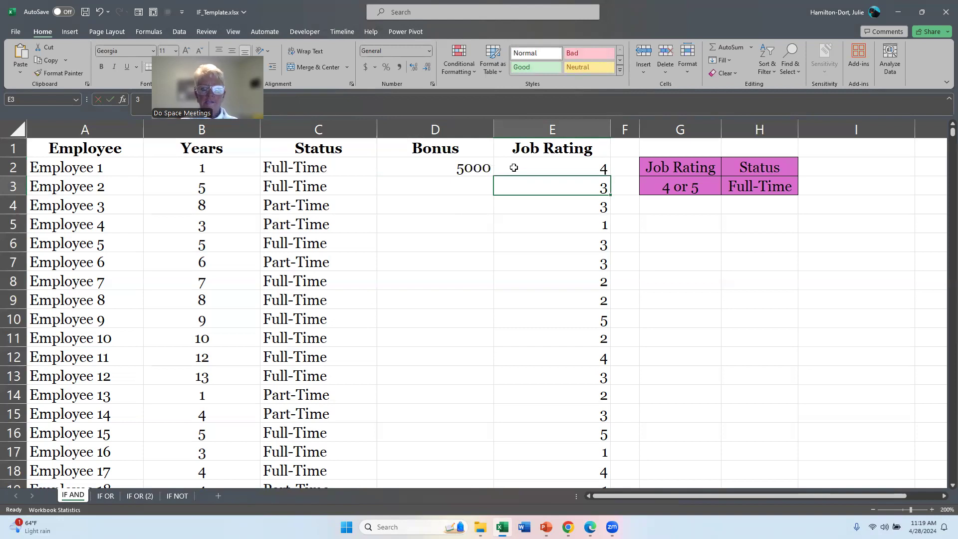
pyautogui.click(442, 169)
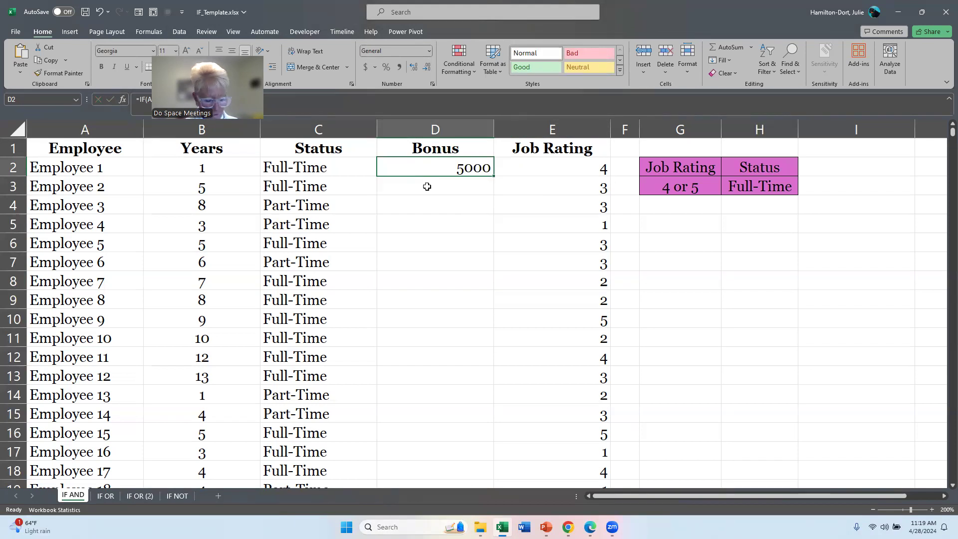
pyautogui.hotkey('ctrl', 'shift', 'Down')
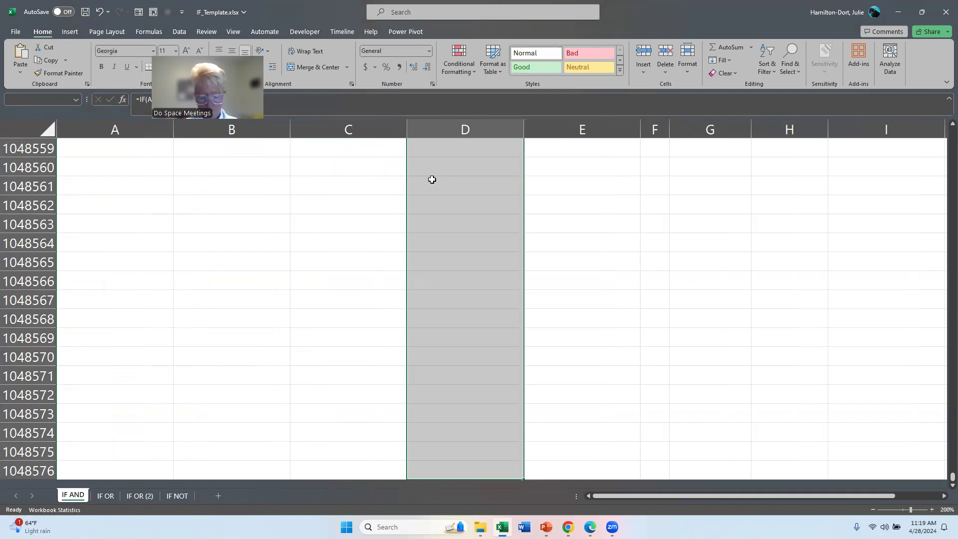
pyautogui.hotkey('ctrl', 'shift', 'Up')
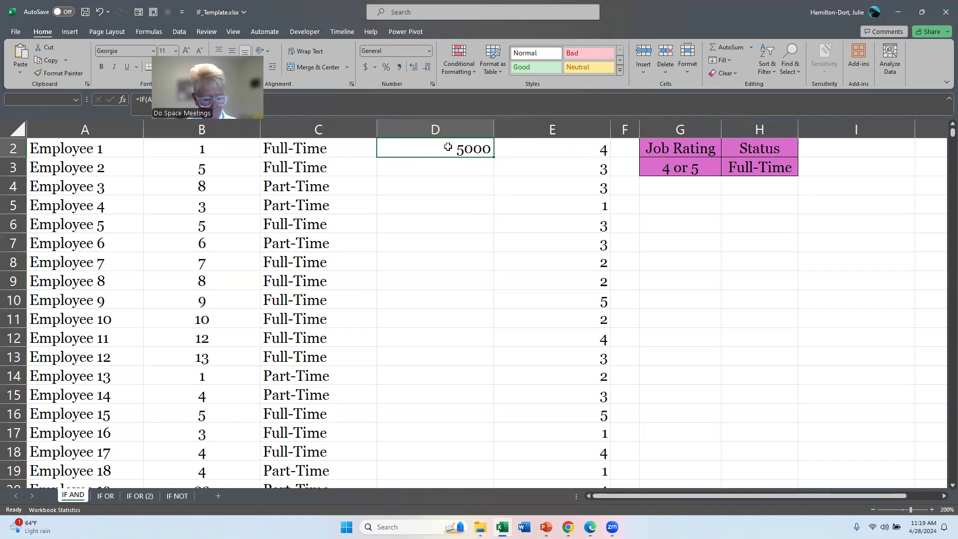
pyautogui.hotkey('ctrl', 'Down')
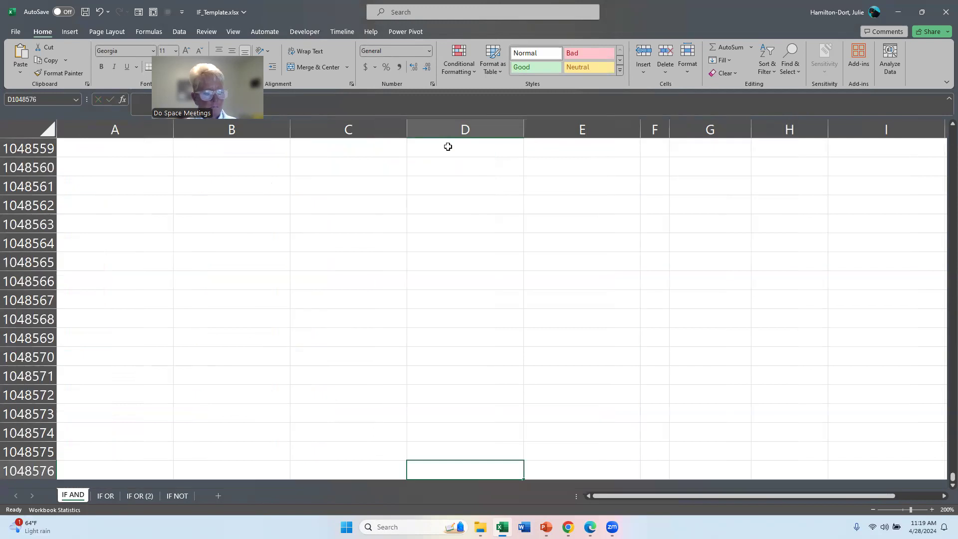
pyautogui.hotkey('ctrl', 'Up')
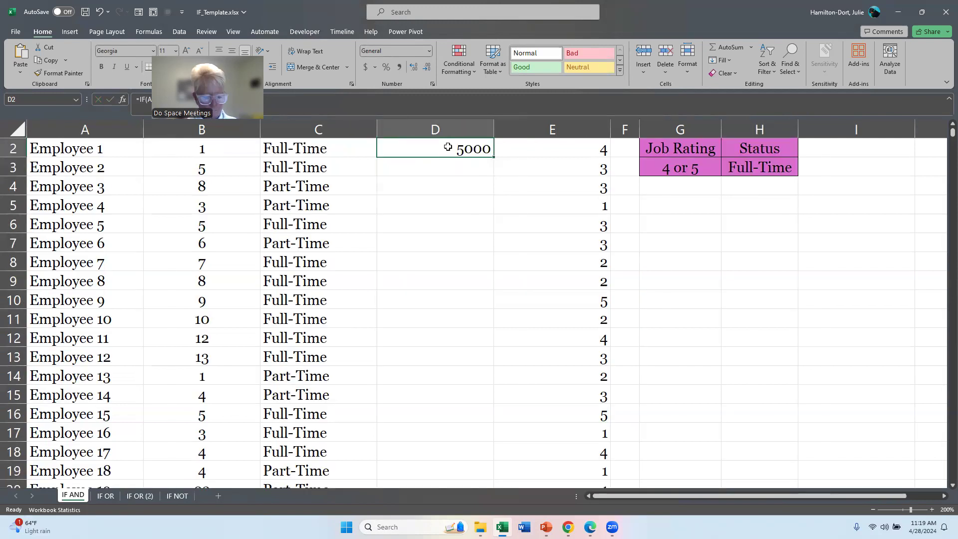
pyautogui.hotkey('shift', 'Down')
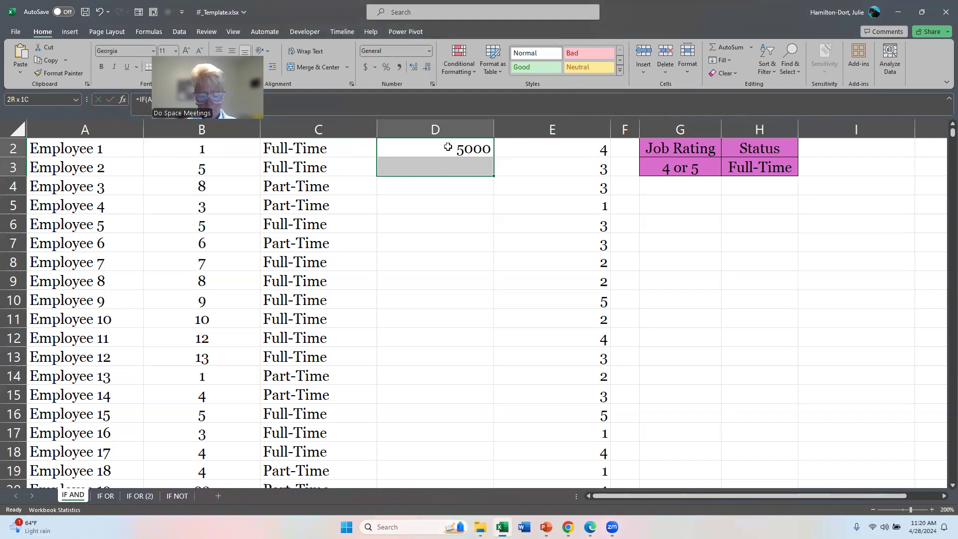
pyautogui.hotkey('ctrl', 'shift', 'Down')
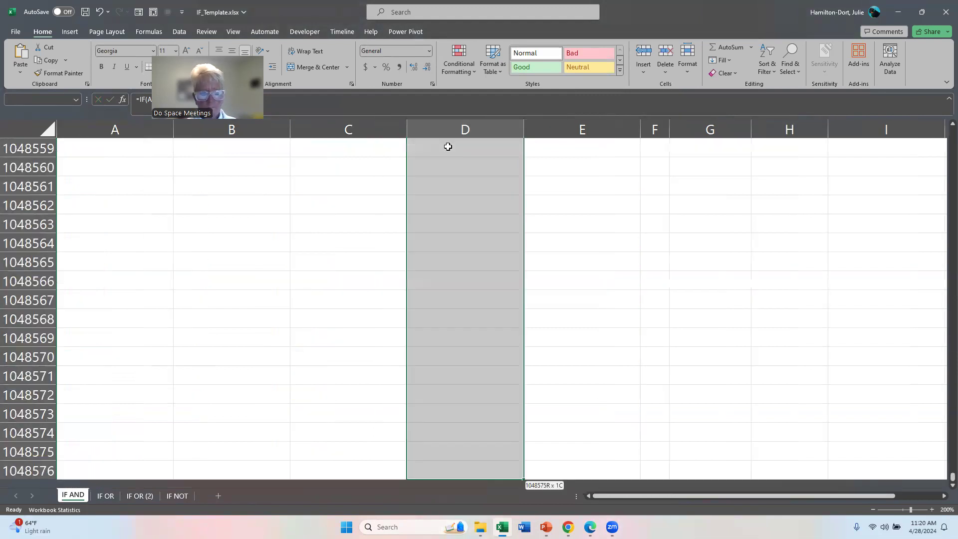
pyautogui.hotkey('ctrl', 'shift', 'Up')
# Format the bonus cells D2:D801 as Currency with no decimal places
pyautogui.moveTo(447, 147); pyautogui.dragTo(437, 456)
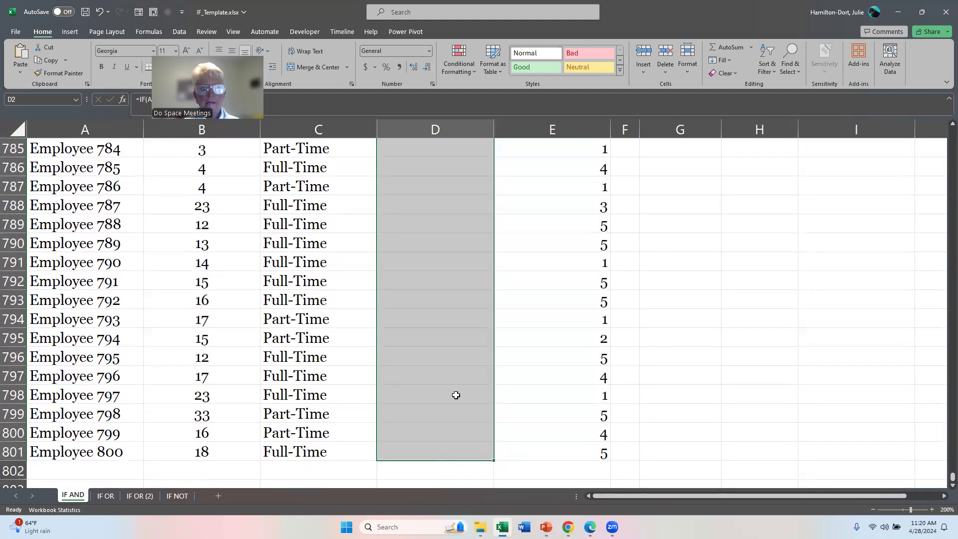
pyautogui.click(428, 51)
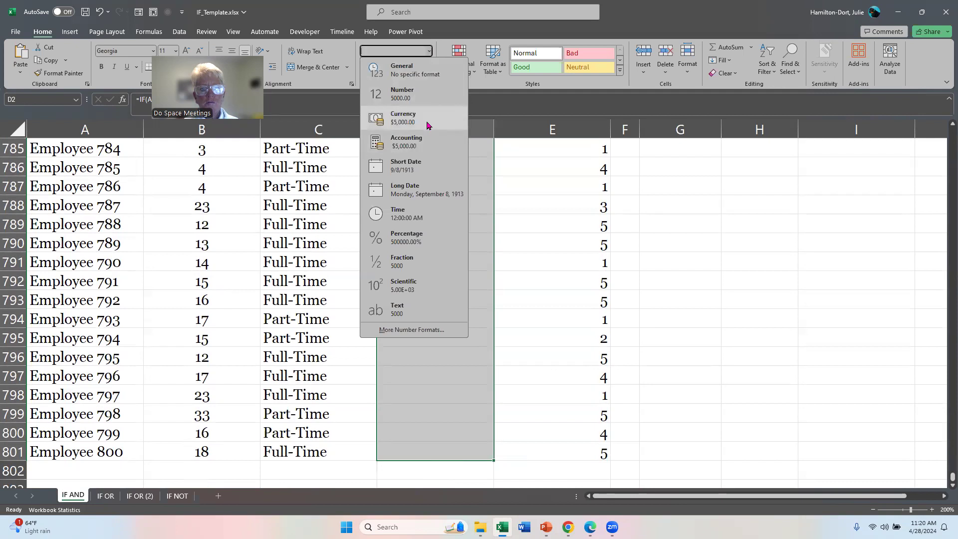
pyautogui.click(427, 125)
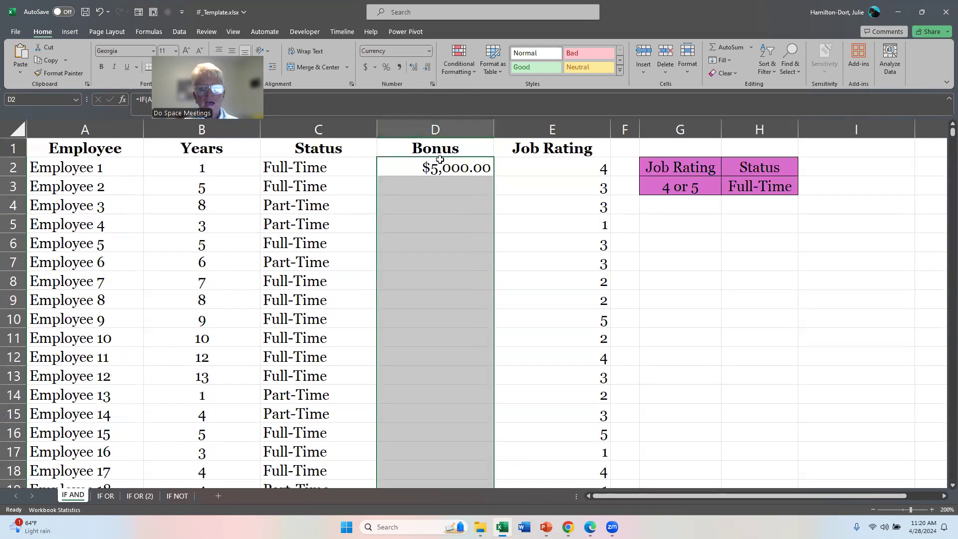
pyautogui.click(428, 67)
pyautogui.click(427, 67)
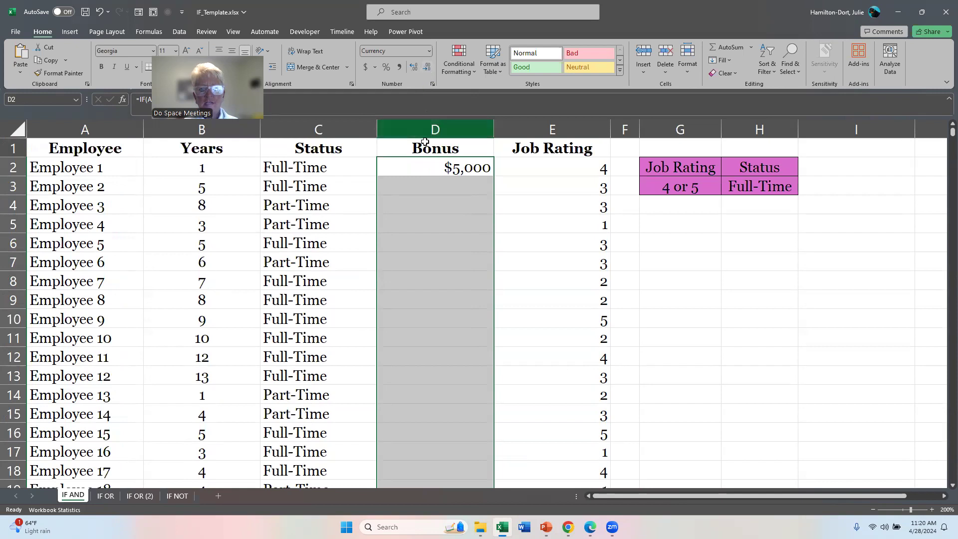
# Start an IF formula in D3 with a nested AND function as its logical test
pyautogui.click(423, 179)
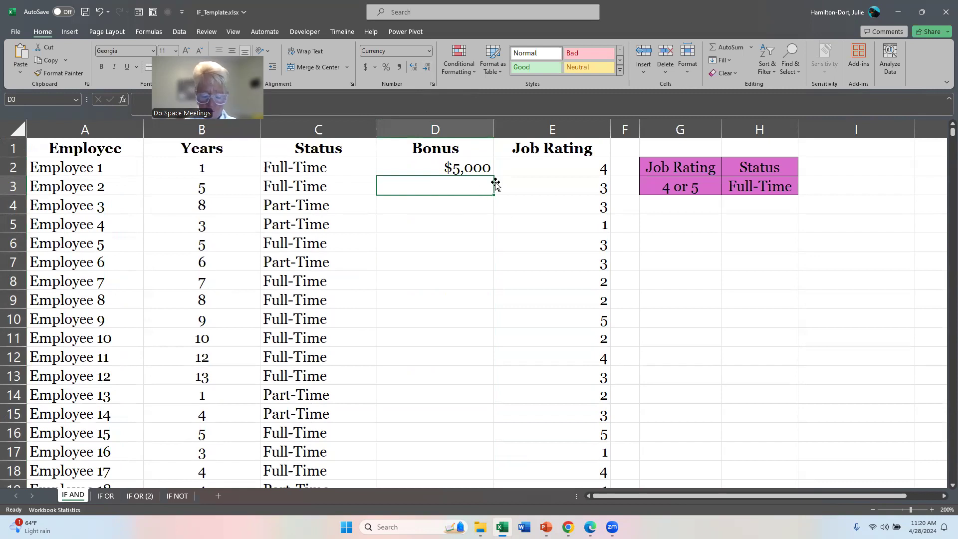
pyautogui.write('=')
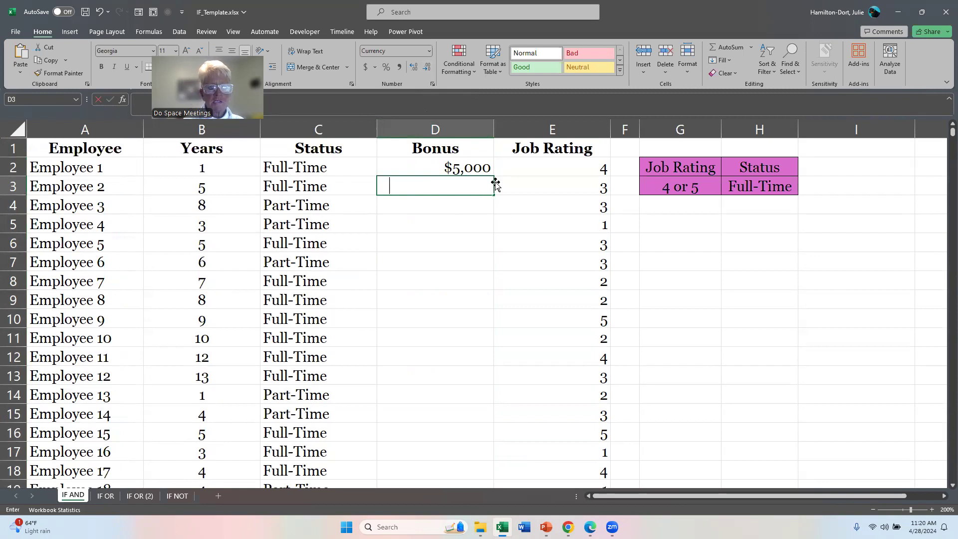
pyautogui.write('if')
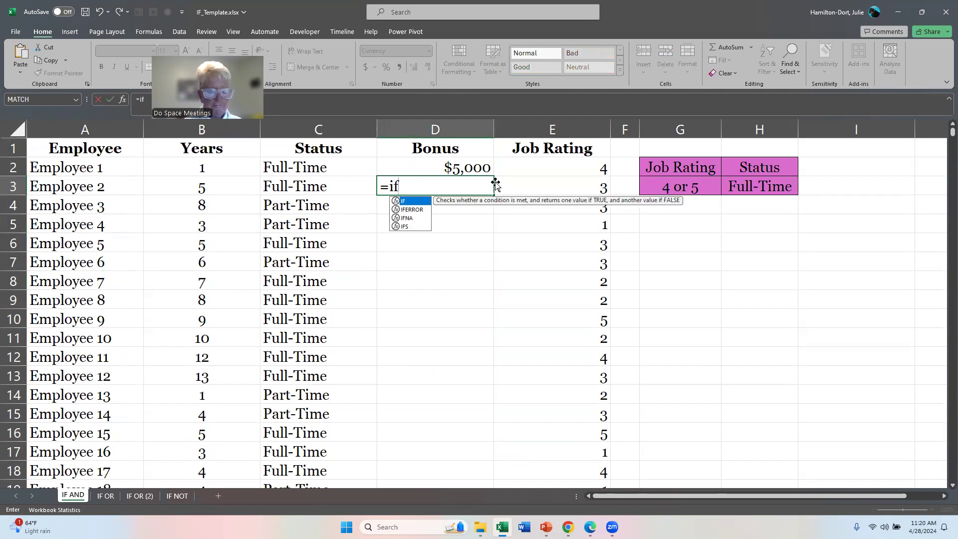
pyautogui.press('Tab')
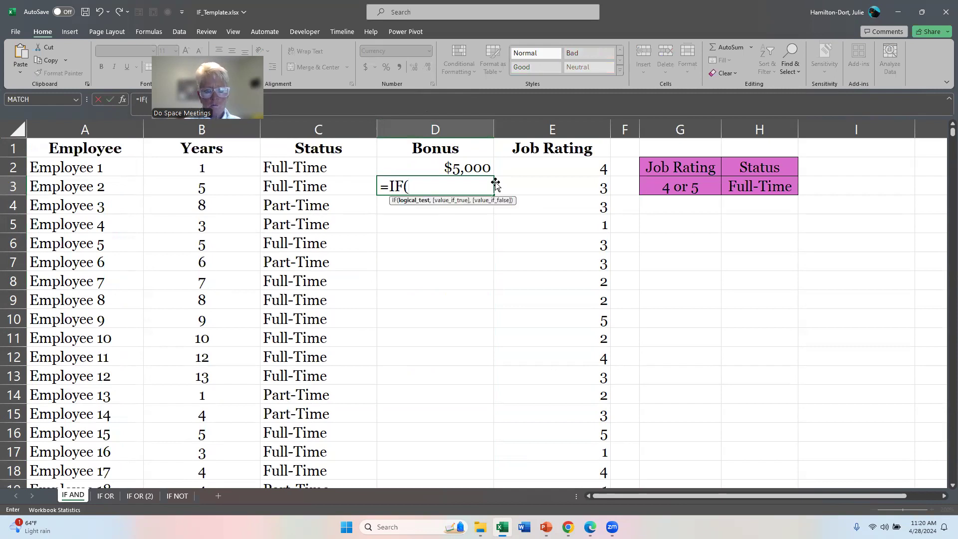
pyautogui.write('and')
pyautogui.press('Tab')
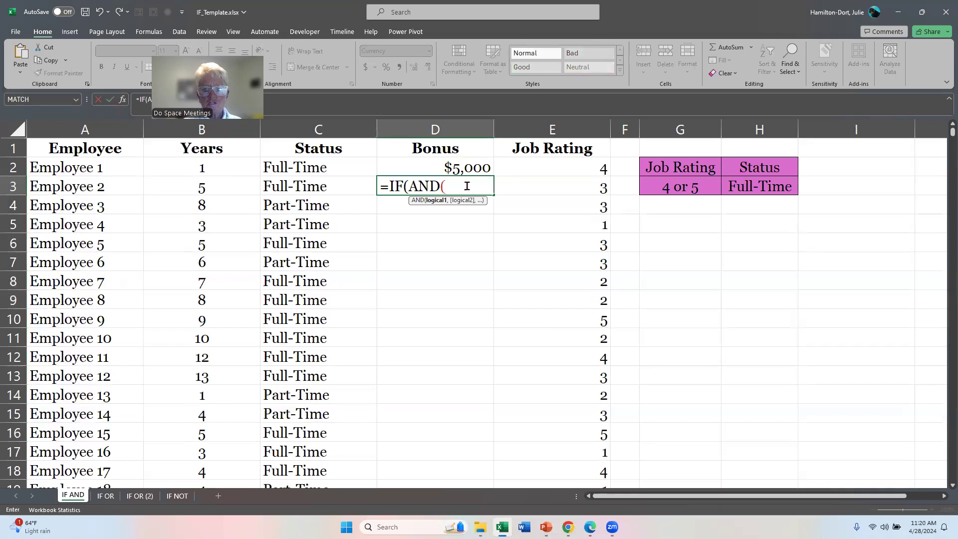
# Enter E3>3 as the first condition of the AND function in D3, followed by a comma
pyautogui.click(572, 185)
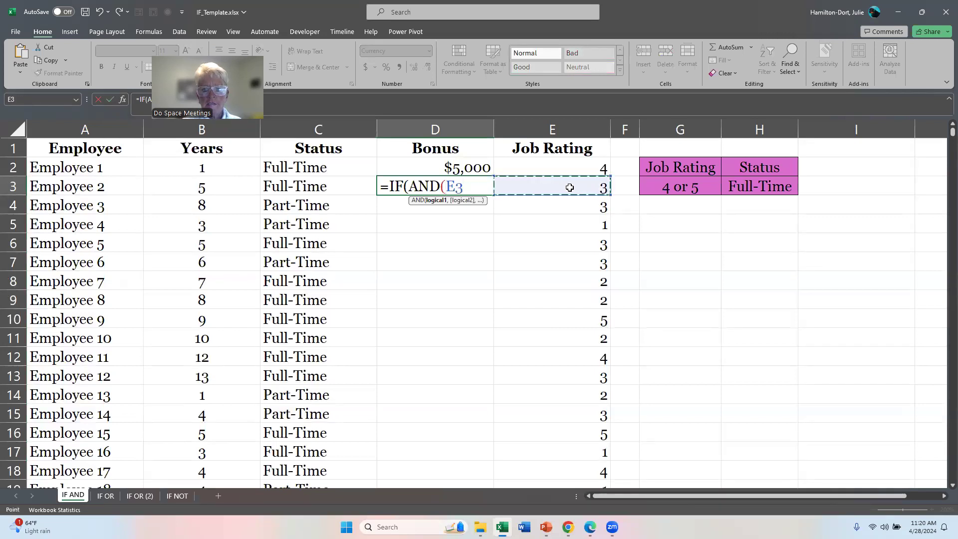
pyautogui.write('>3f')
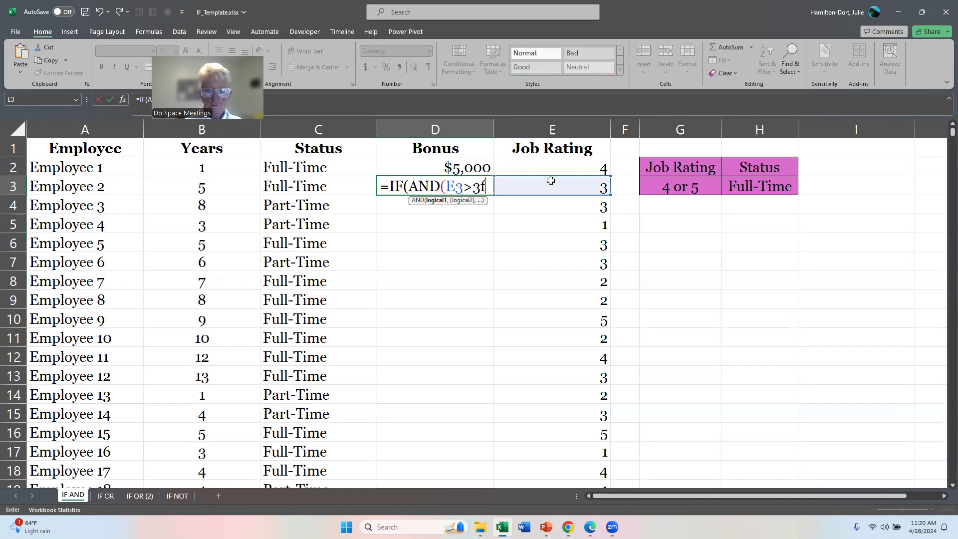
pyautogui.press('BackSpace')
pyautogui.press('BackSpace')
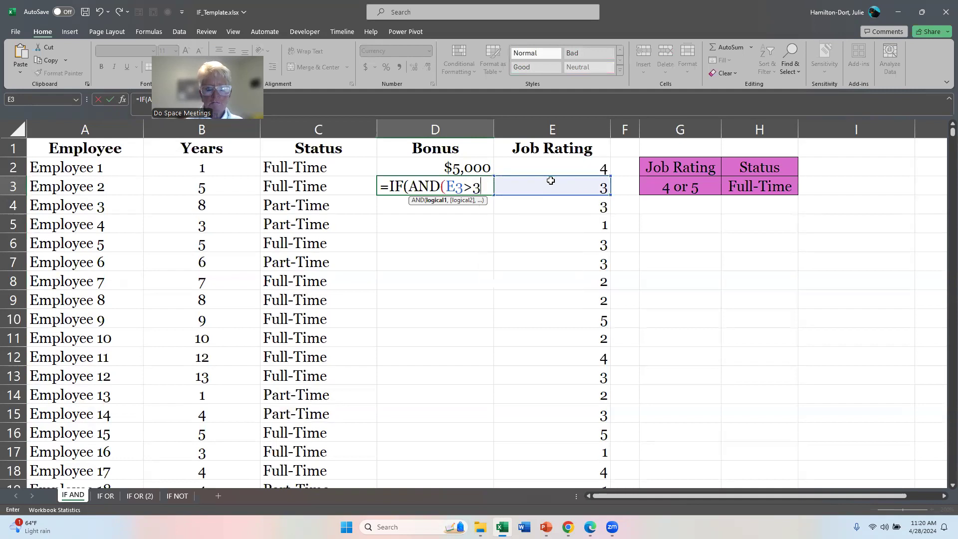
pyautogui.press('BackSpace')
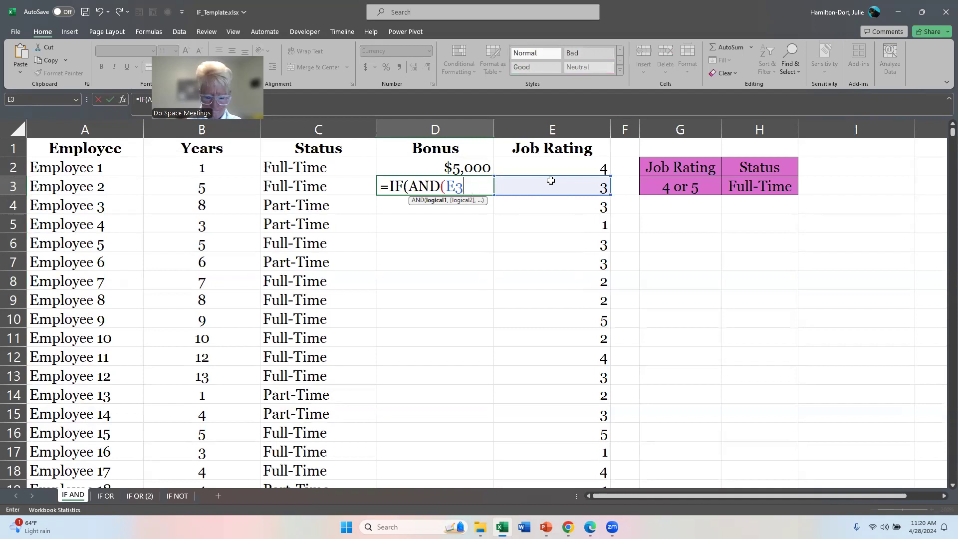
pyautogui.write('>3')
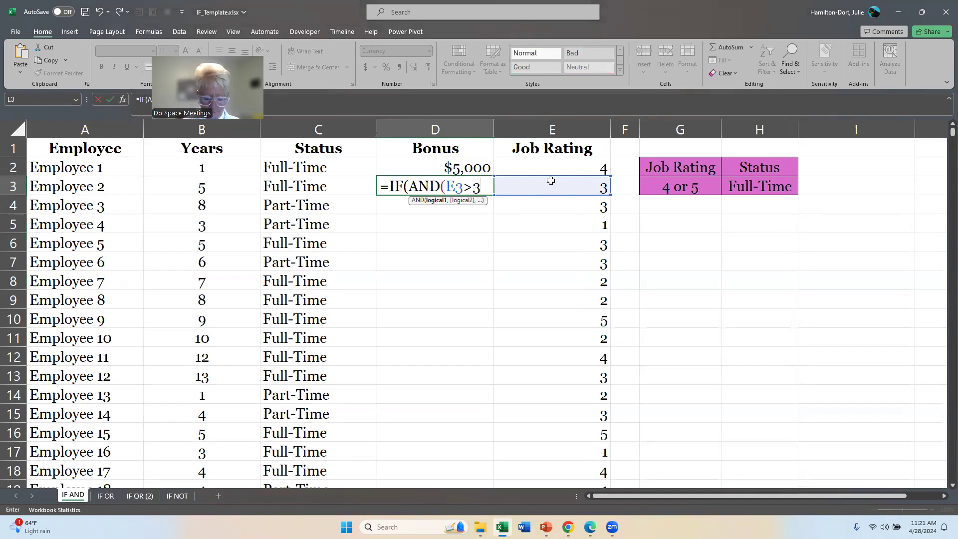
pyautogui.write(',')
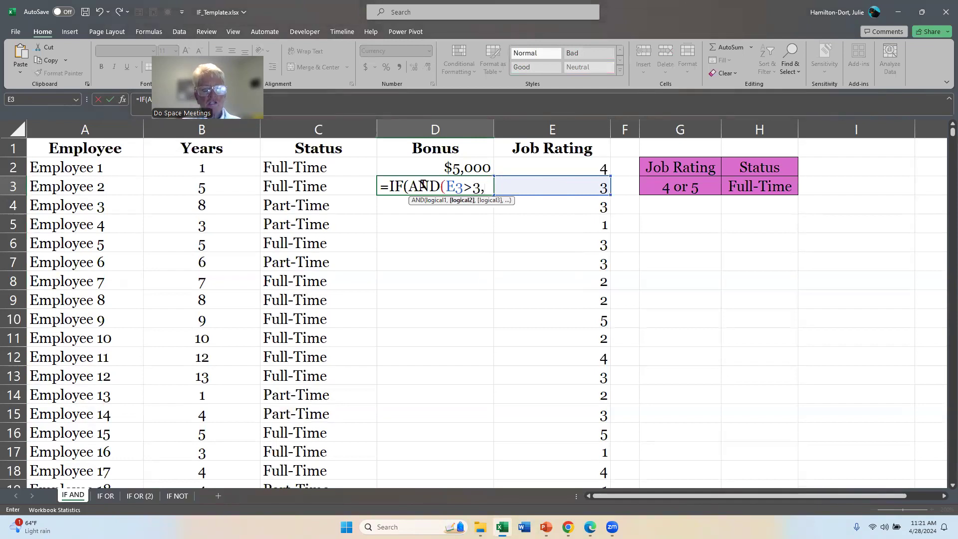
# Add C3="Full-Time" as the second condition in D3 and close the AND function, followed by a comma
pyautogui.click(281, 186)
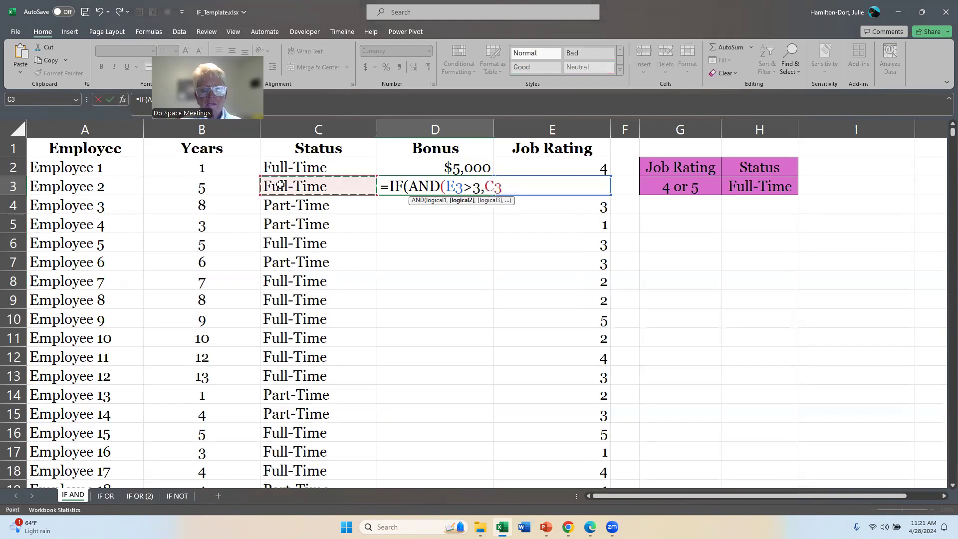
pyautogui.write('=')
pyautogui.write('"F')
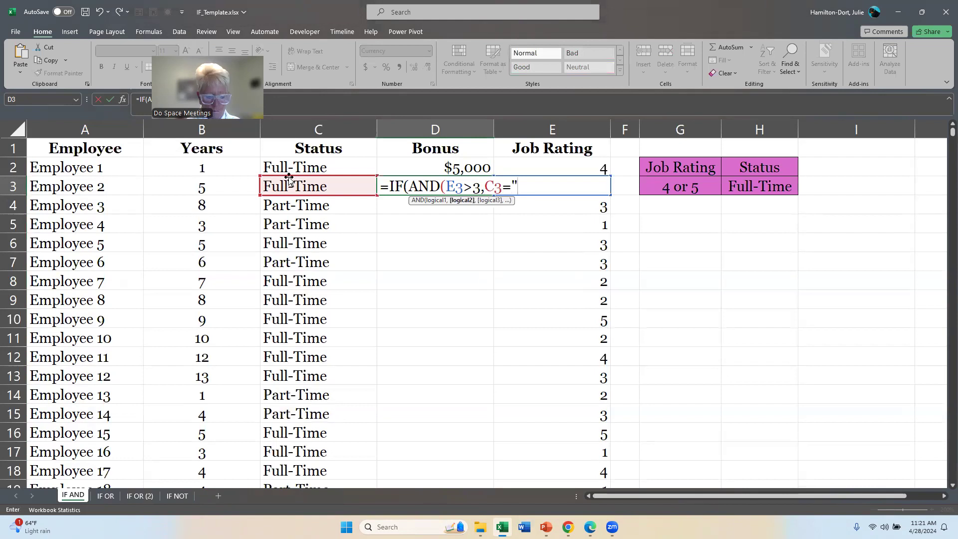
pyautogui.write('ull-Time')
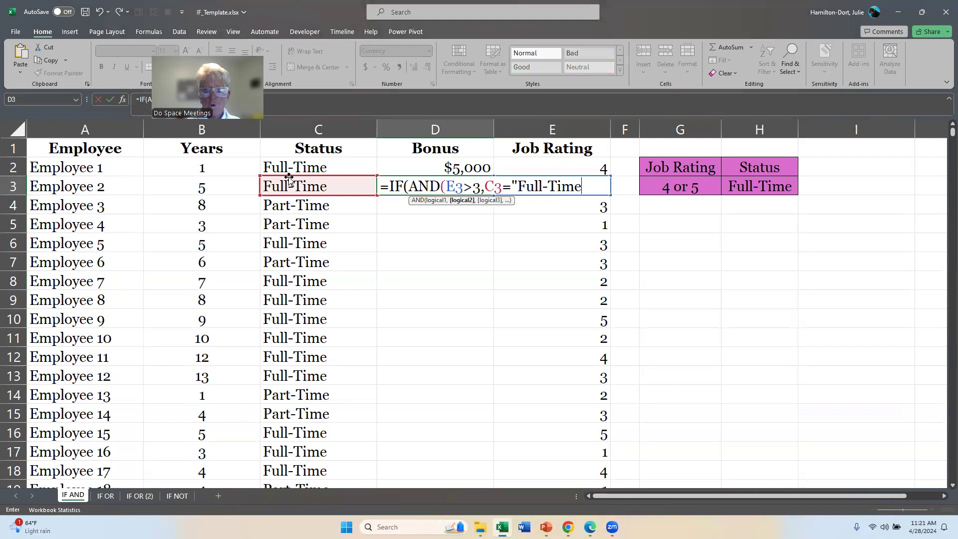
pyautogui.write('"),')
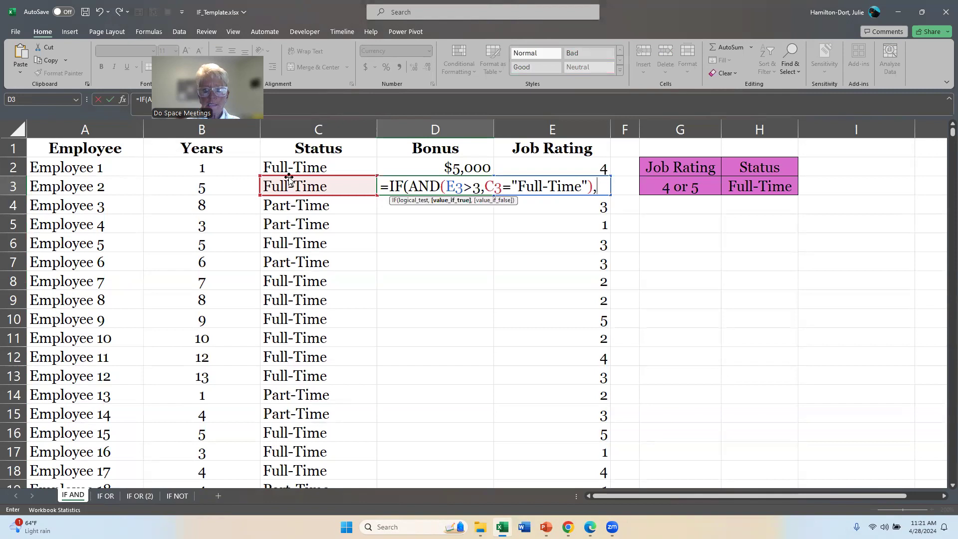
# Complete the IF formula in D3 with 5000 if true and "You did not qualify" if false, and enter it
pyautogui.write('5')
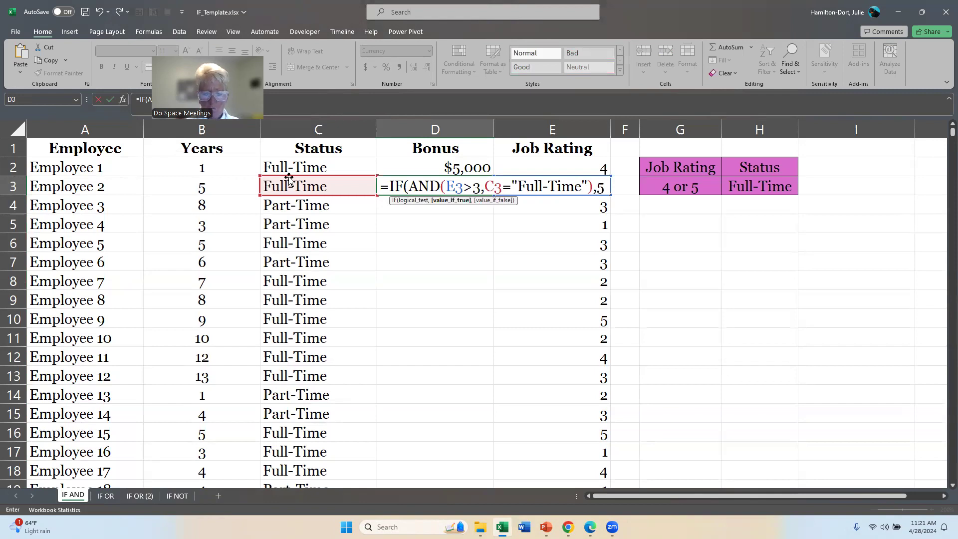
pyautogui.write('000')
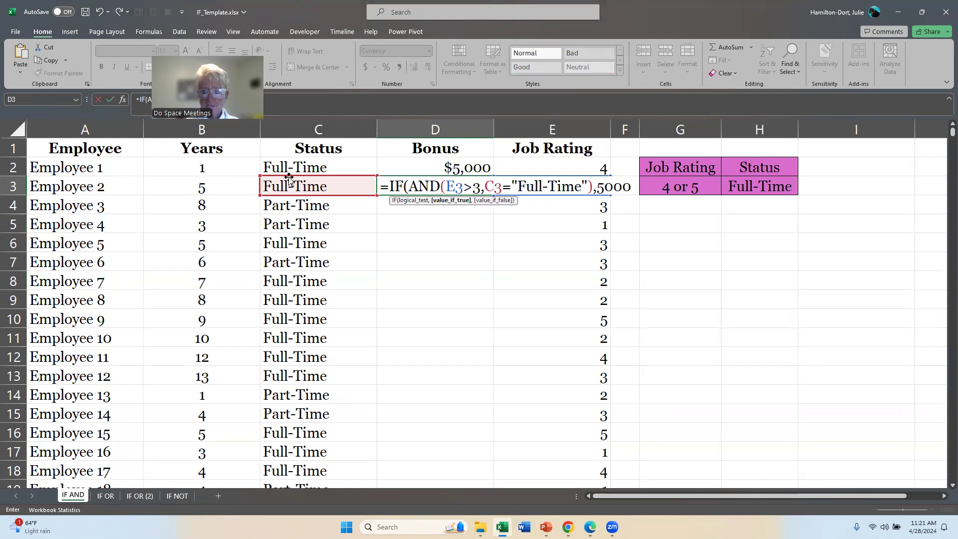
pyautogui.write(',')
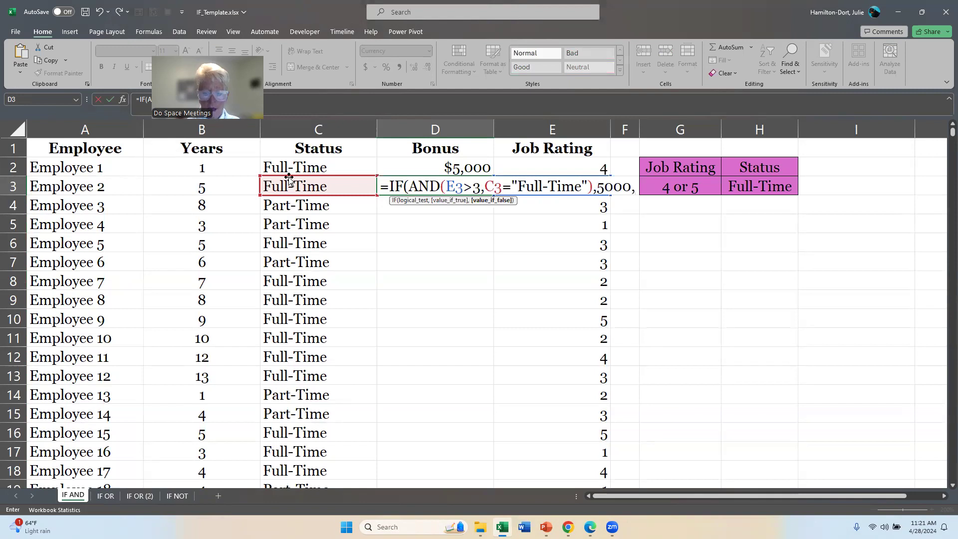
pyautogui.write('"You did')
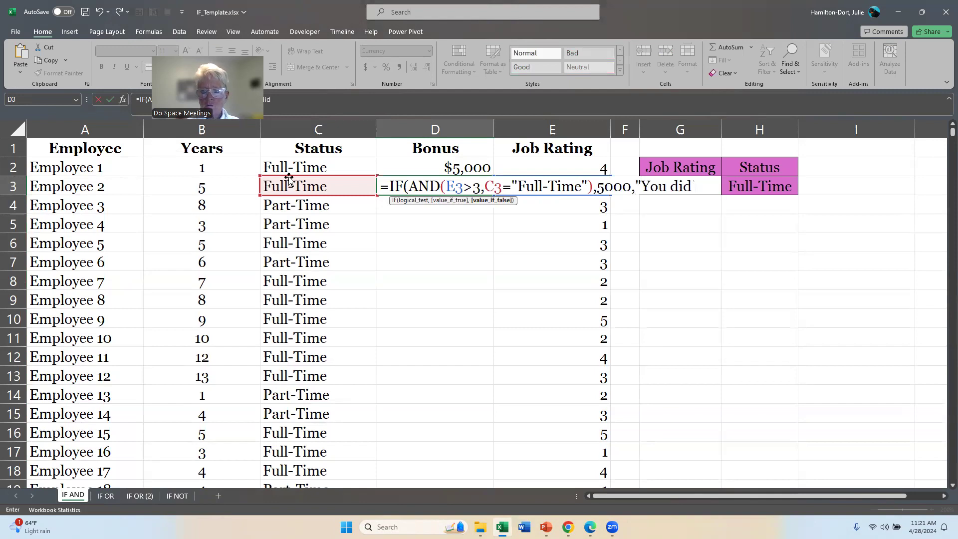
pyautogui.write(' not qualit')
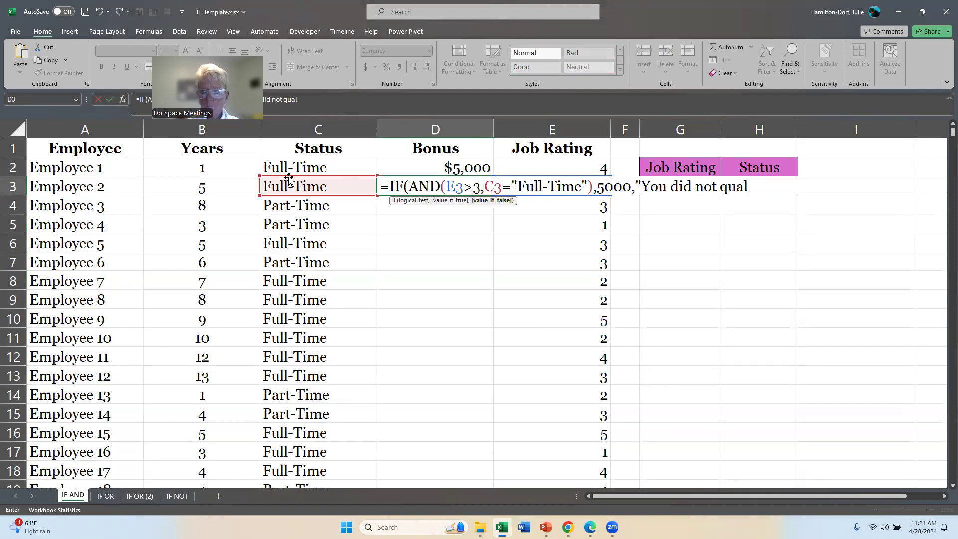
pyautogui.press('BackSpace')
pyautogui.write('fy")')
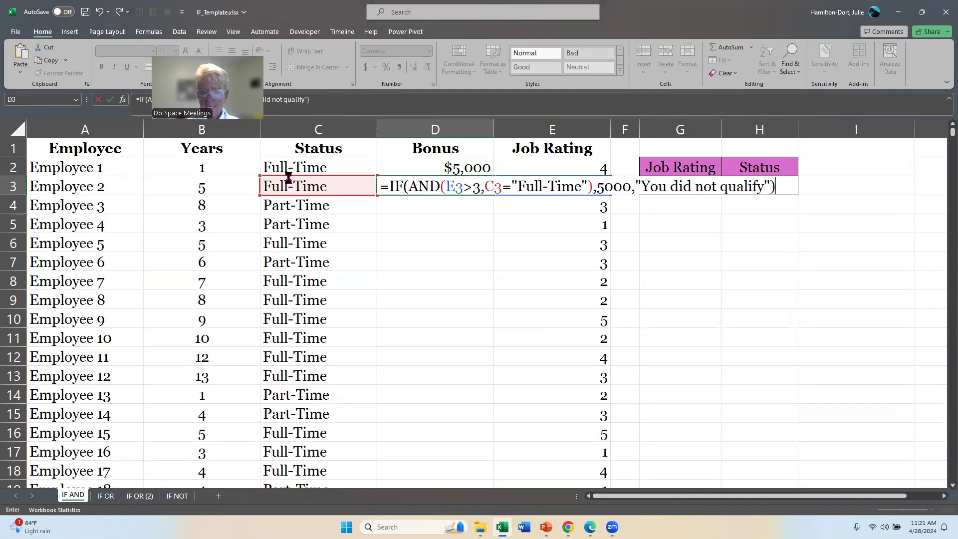
pyautogui.press('Return')
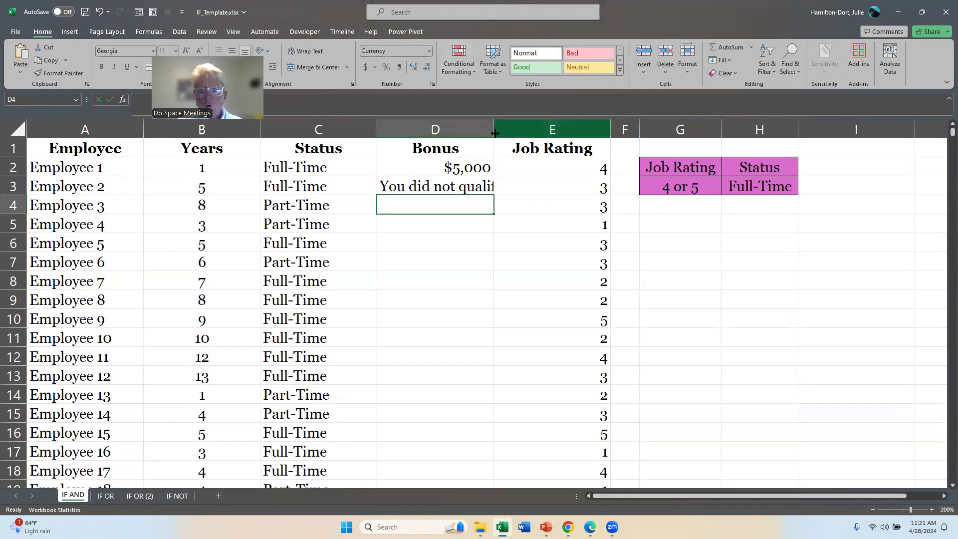
# Widen the Bonus column to fit its text, and change the value-if-false in D3's IF formula to 0
pyautogui.moveTo(493, 131); pyautogui.dragTo(532, 128)
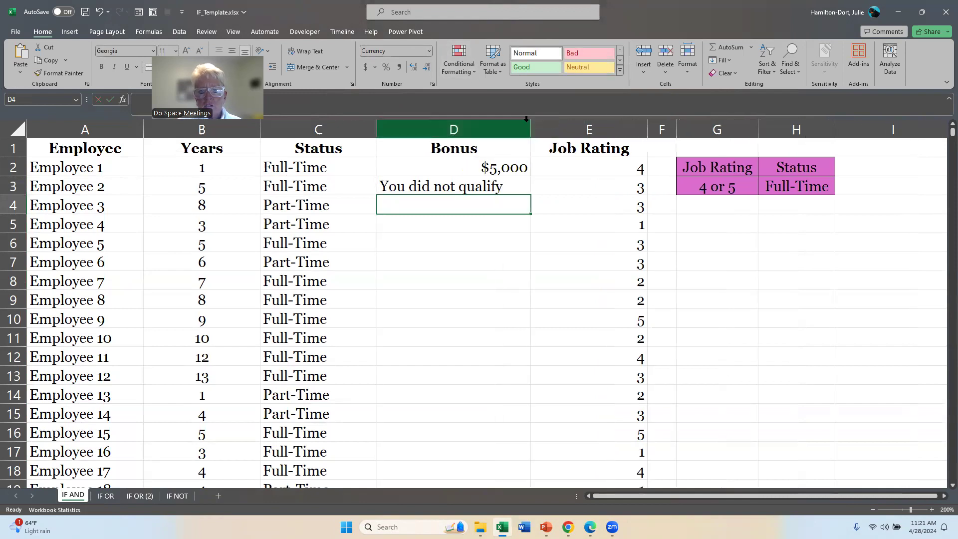
pyautogui.moveTo(434, 170); pyautogui.dragTo(427, 184)
pyautogui.doubleClick(427, 184)
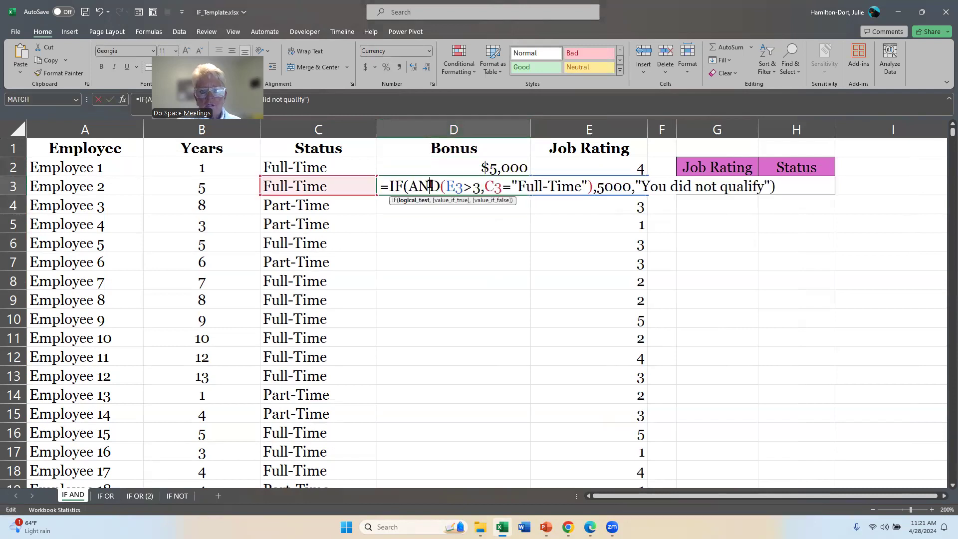
pyautogui.moveTo(638, 184); pyautogui.dragTo(781, 193)
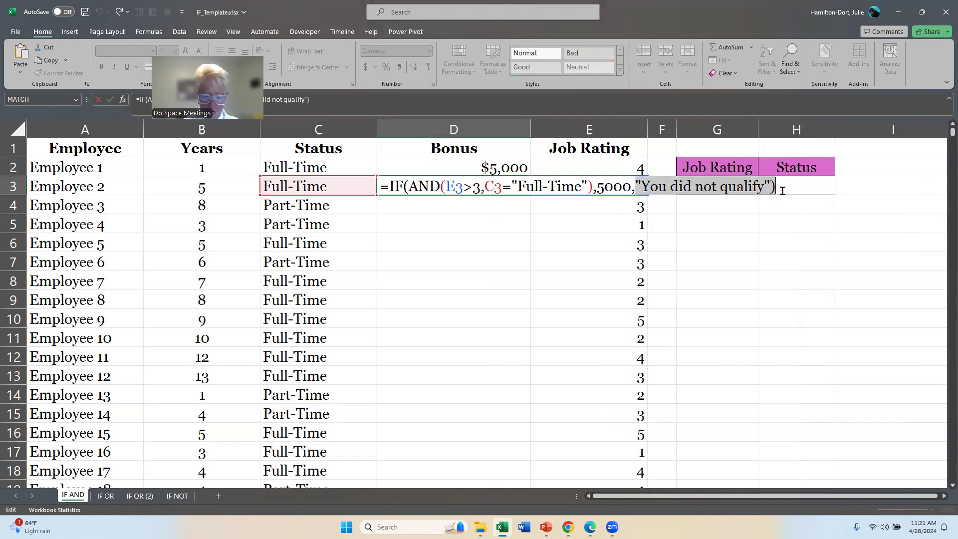
pyautogui.write('0)')
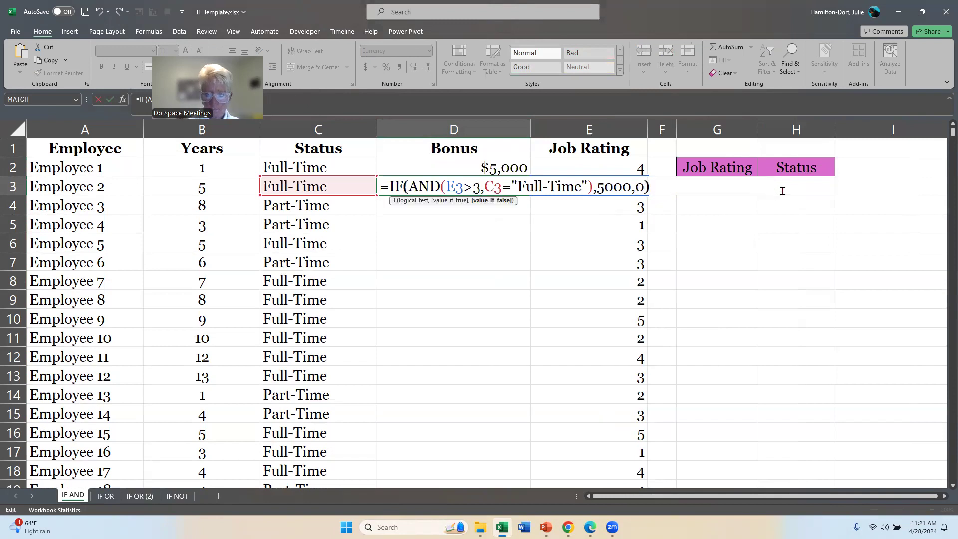
pyautogui.press('Return')
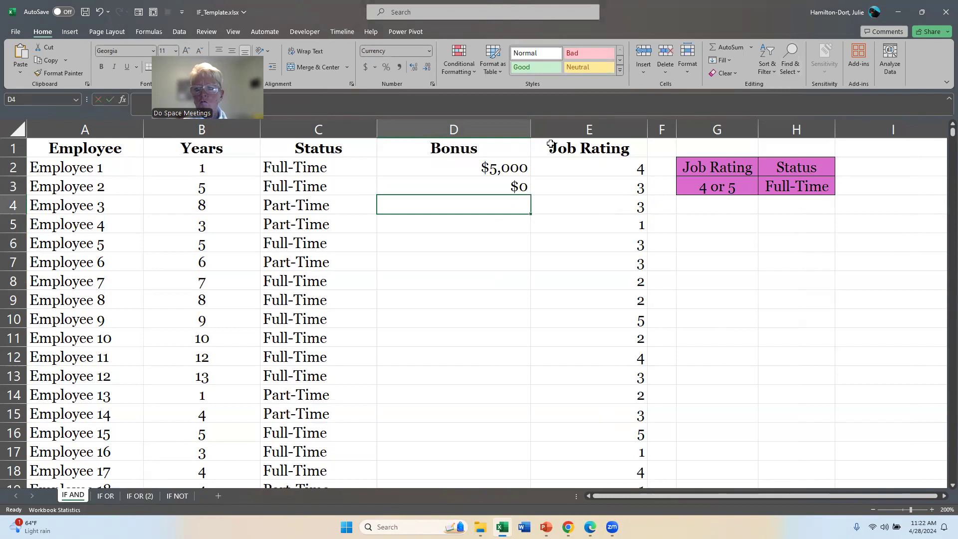
# Replace the job rating criterion in G3 with 3
pyautogui.click(708, 192)
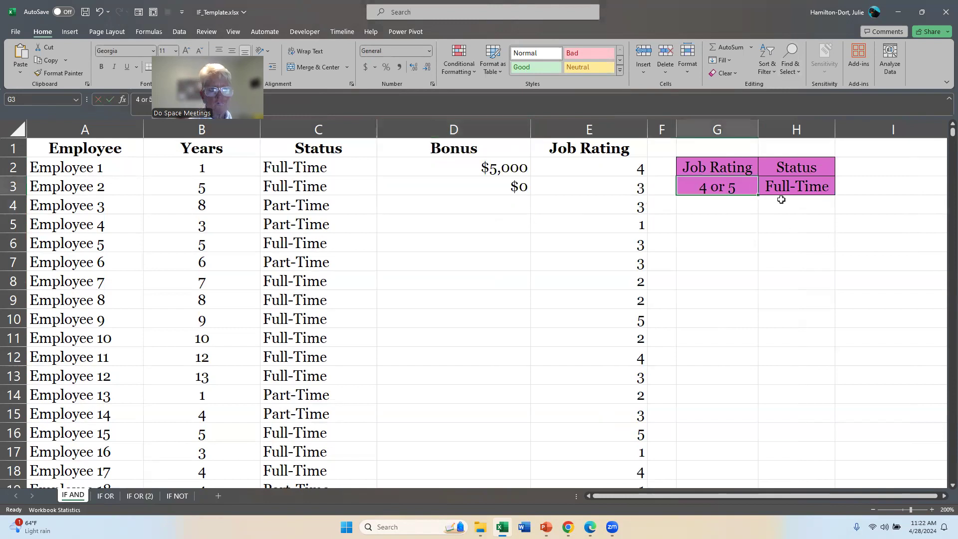
pyautogui.write('3')
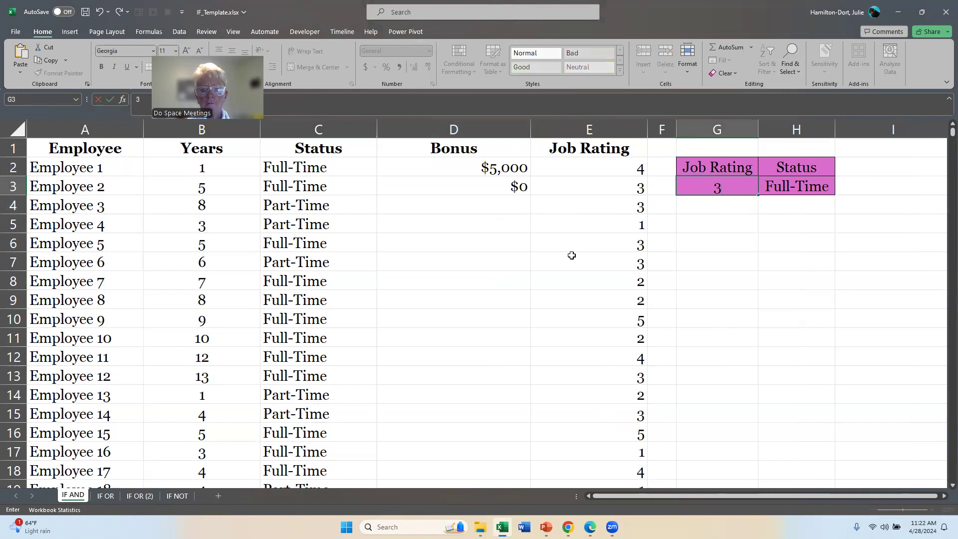
# Start an IF formula in D4 with a nested AND function whose first condition is E4>G3, followed by a comma
pyautogui.click(464, 203)
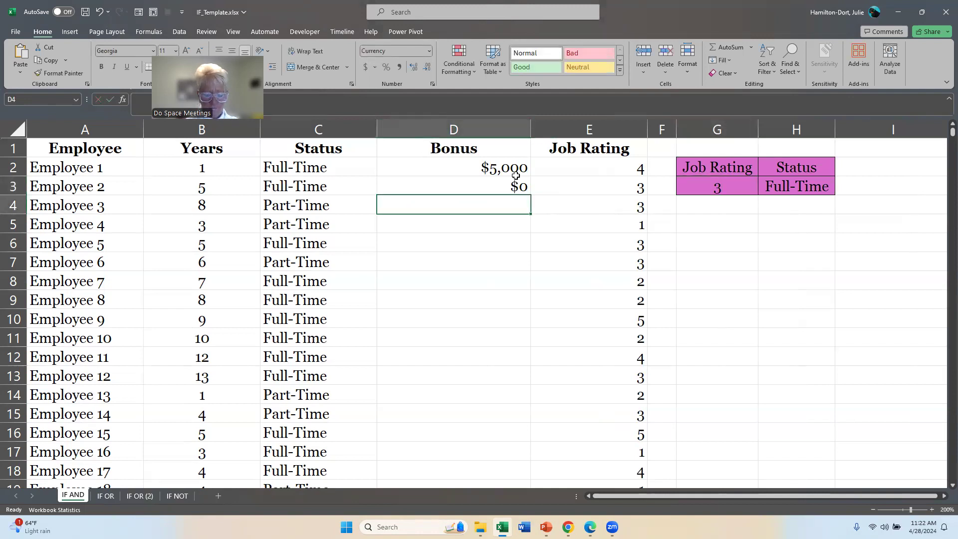
pyautogui.write('=if')
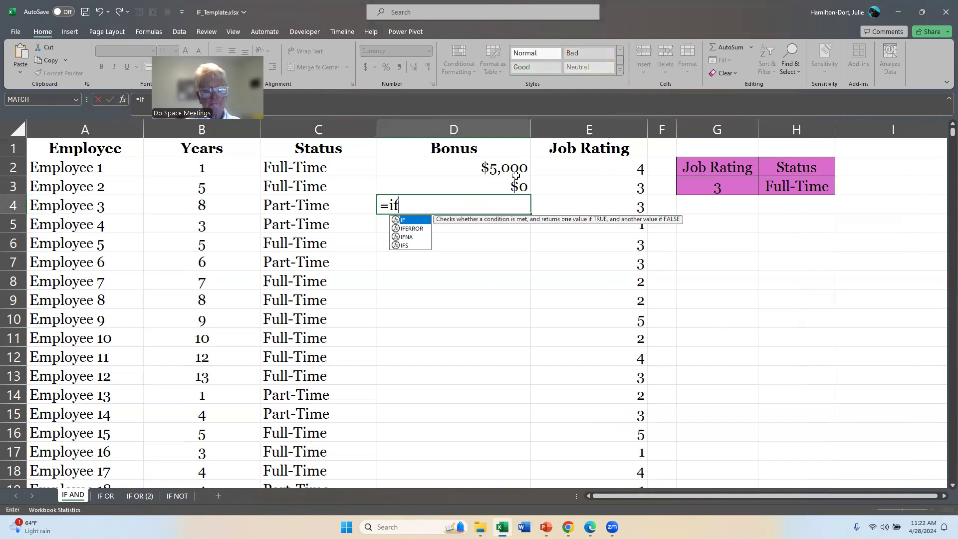
pyautogui.press('Tab')
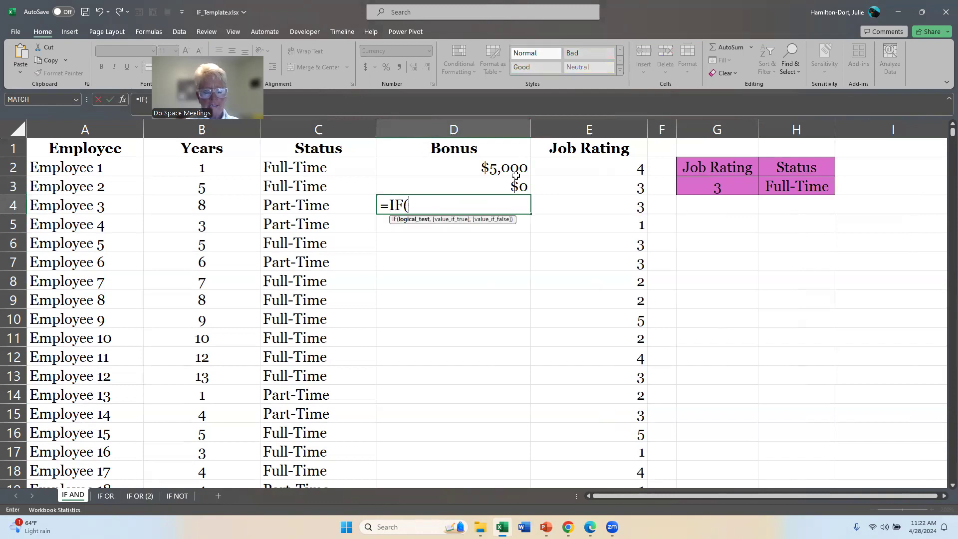
pyautogui.write('and')
pyautogui.press('Tab')
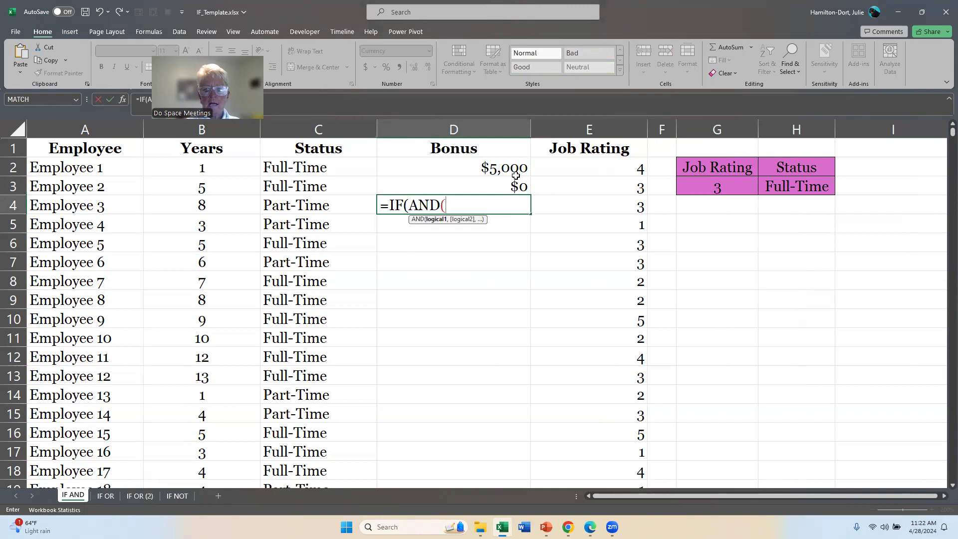
pyautogui.click(555, 200)
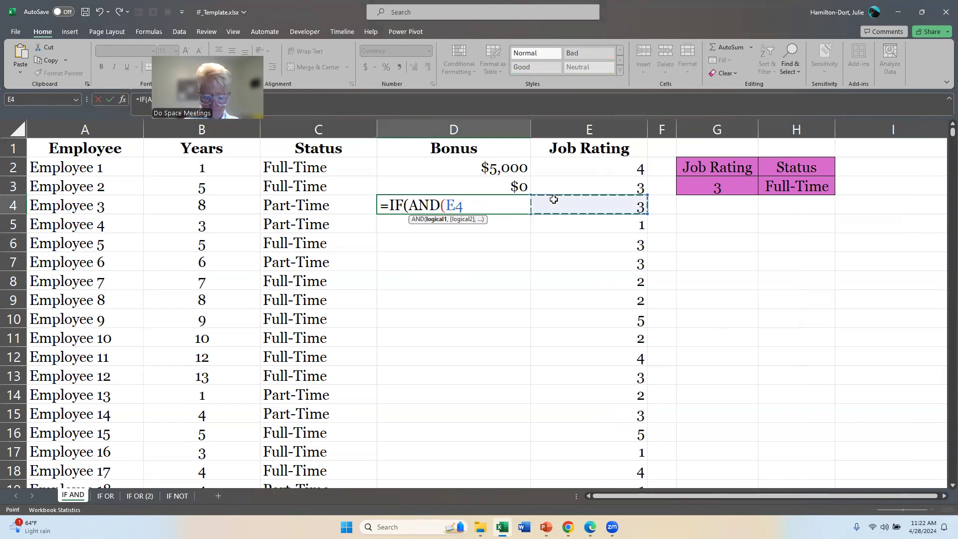
pyautogui.write('>')
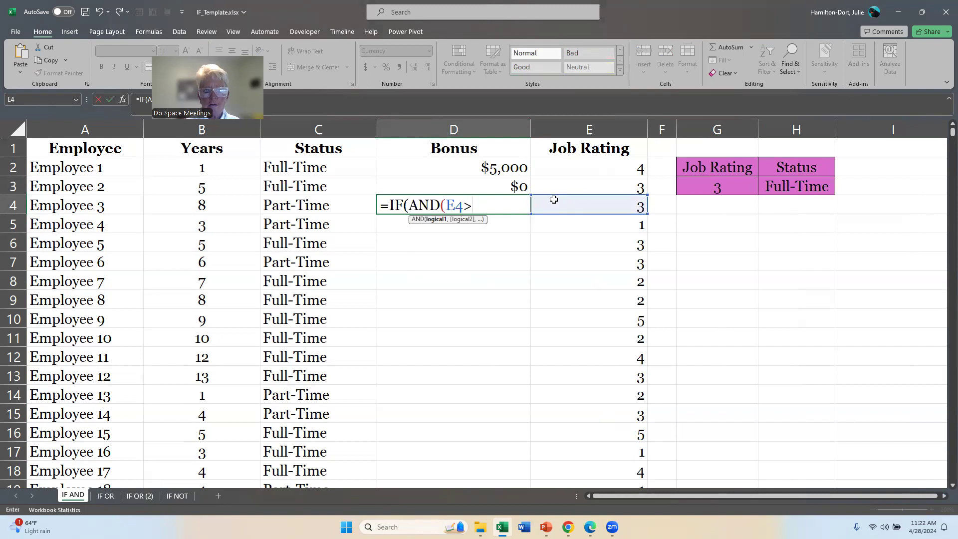
pyautogui.click(706, 186)
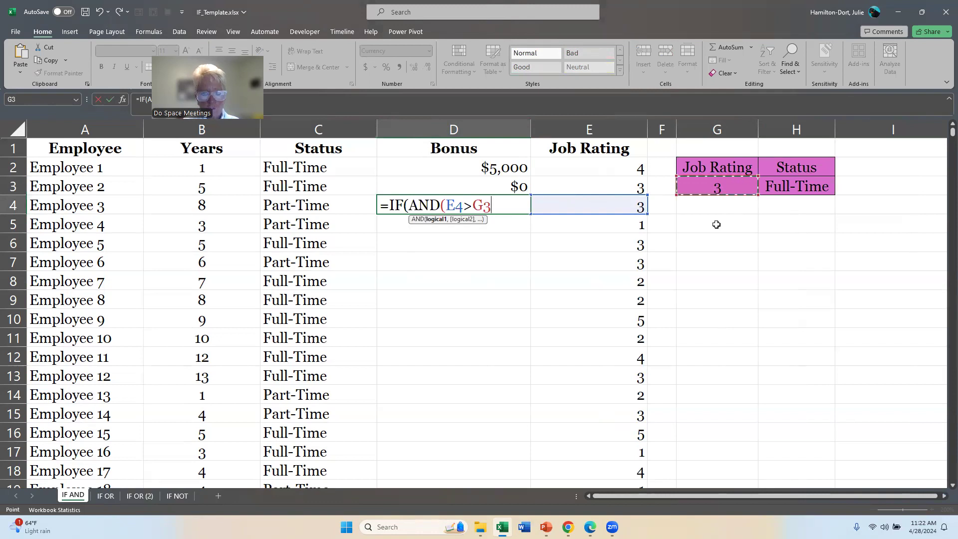
pyautogui.write(',')
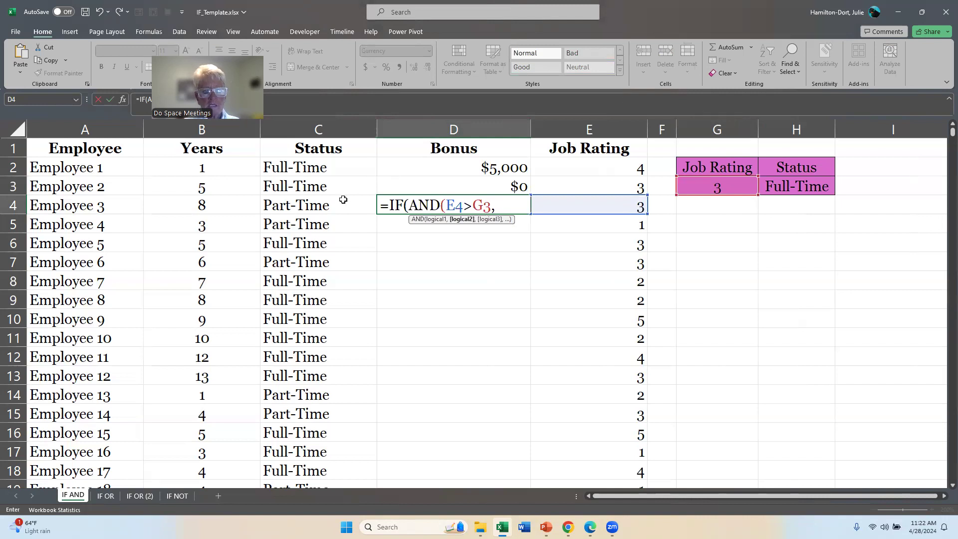
# Add C4="Full-Time" as the AND's second condition in D4, and complete the IF with 5000 if true and 0 if false
pyautogui.click(343, 202)
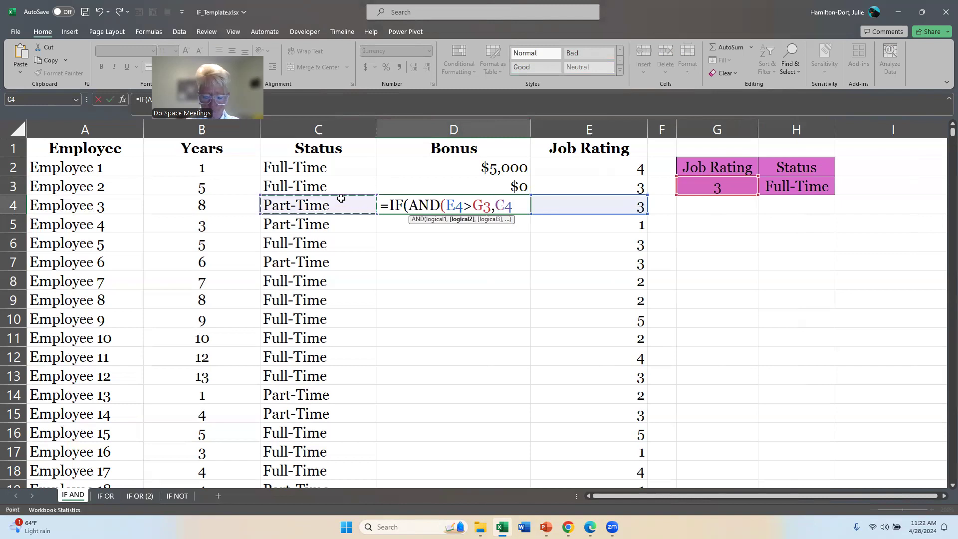
pyautogui.write('=')
pyautogui.write('"Full')
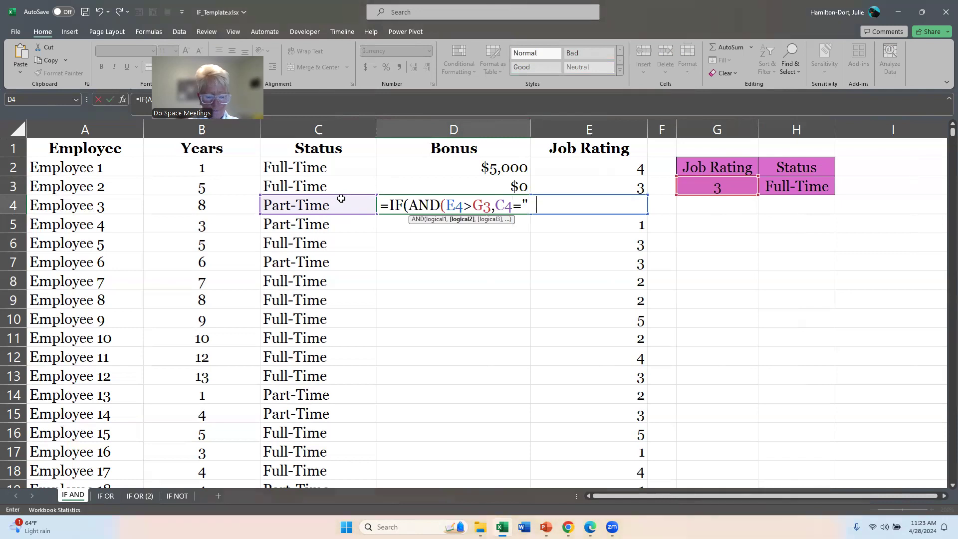
pyautogui.write('-Tim')
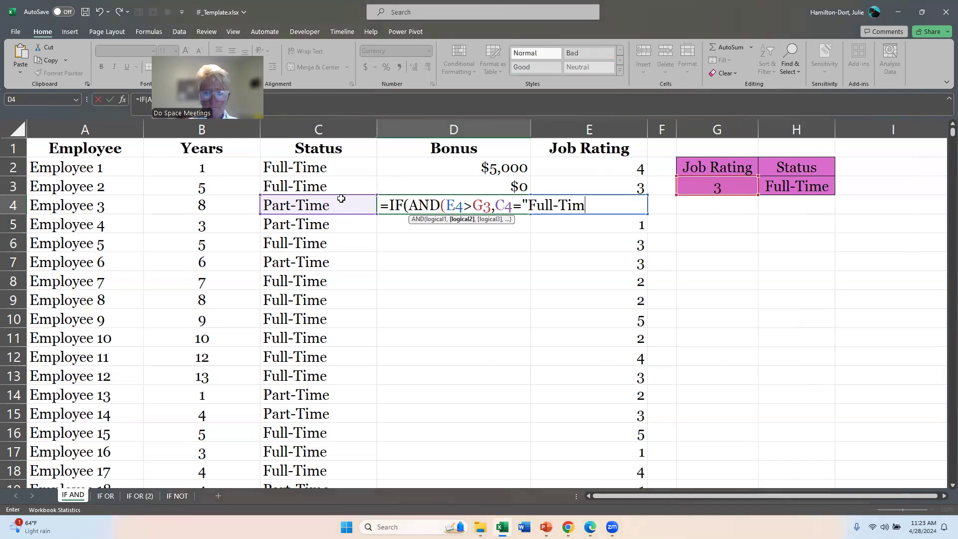
pyautogui.write('e")')
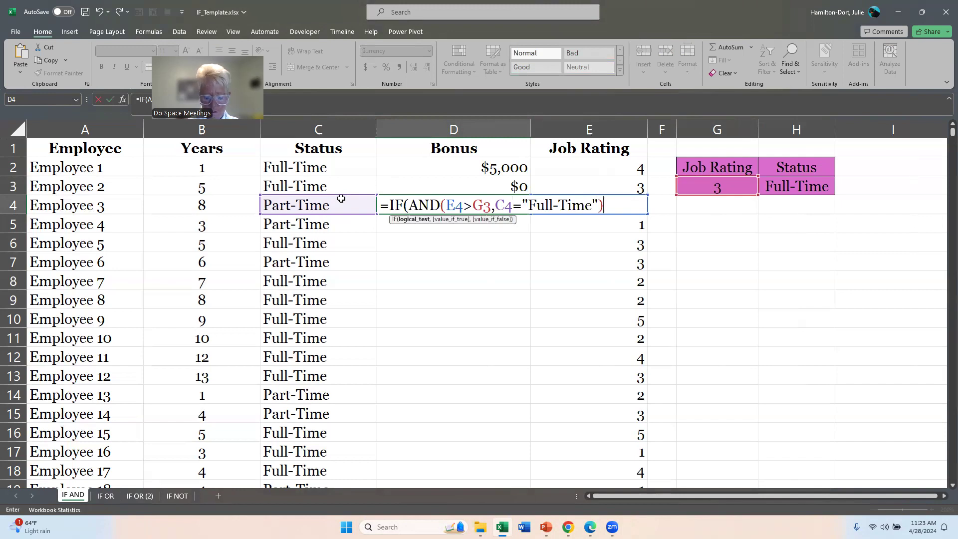
pyautogui.write(',5000,0')
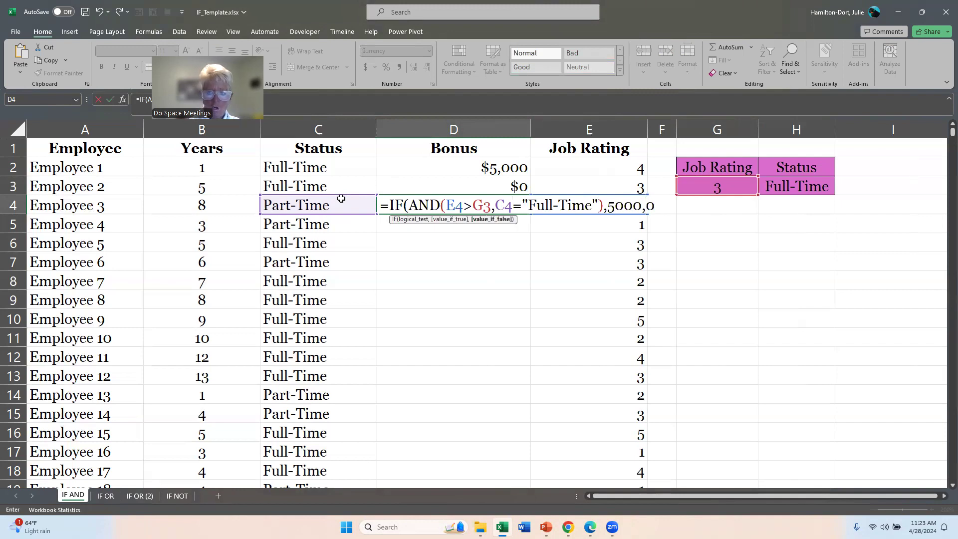
pyautogui.write(')')
pyautogui.press('Return')
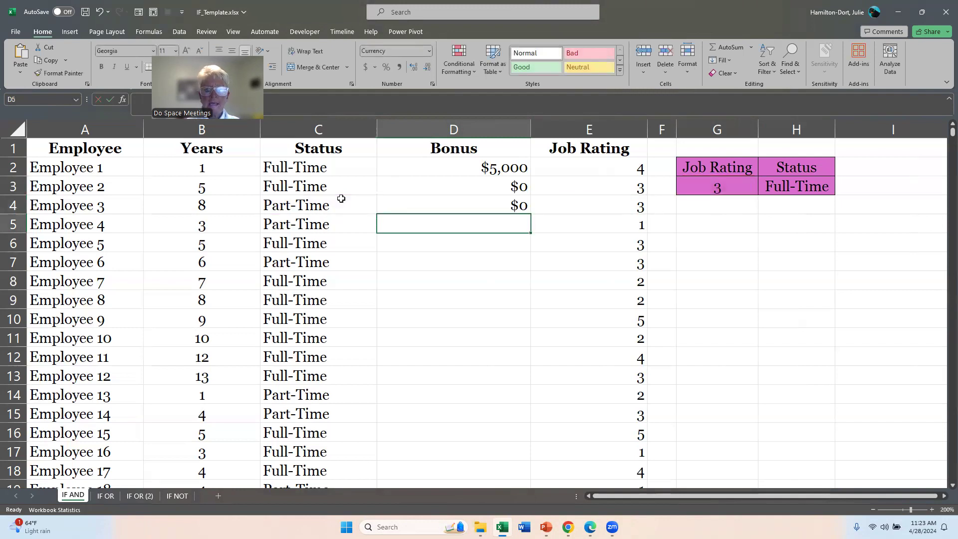
# Fill the D4 formula down the rest of the Bonus column and check the filled rows
pyautogui.click(430, 199)
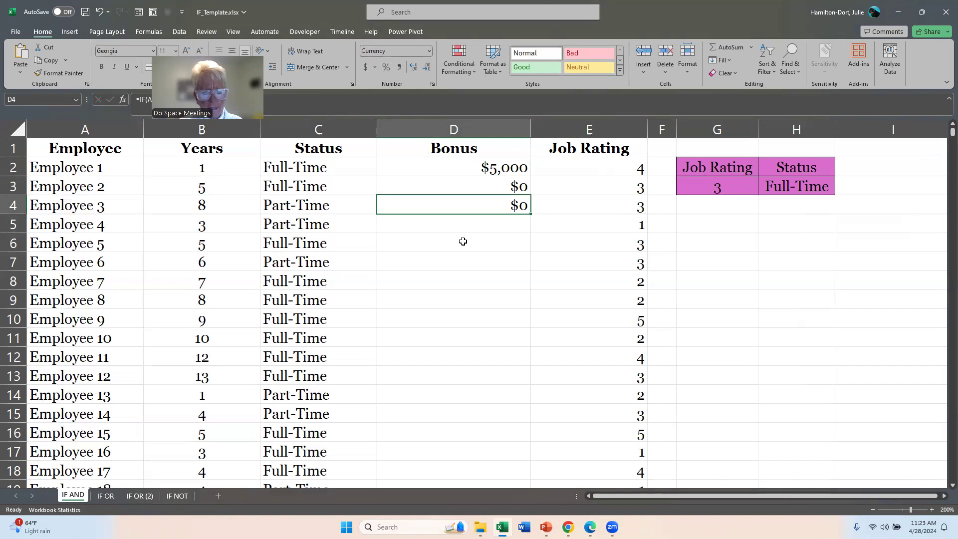
pyautogui.doubleClick(530, 212)
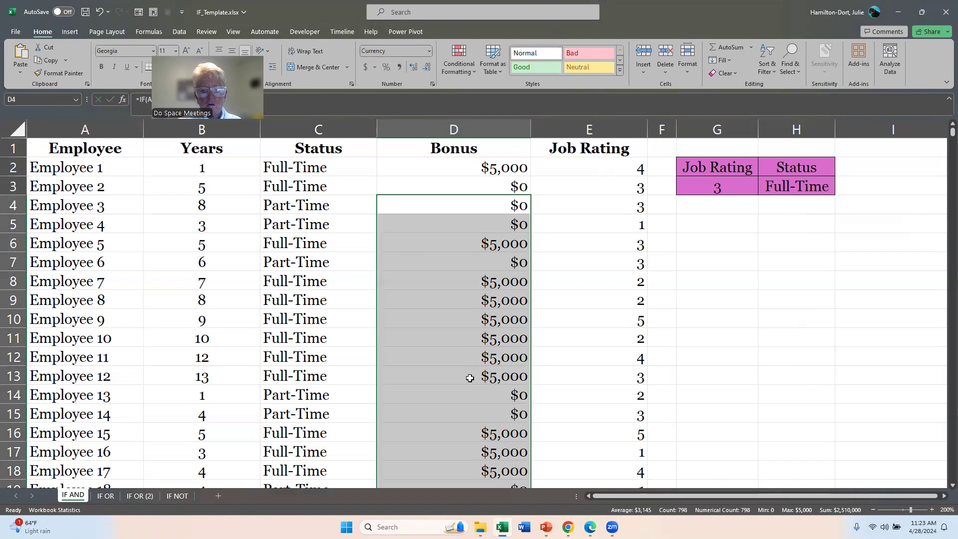
pyautogui.scroll(-8, 457, 381)
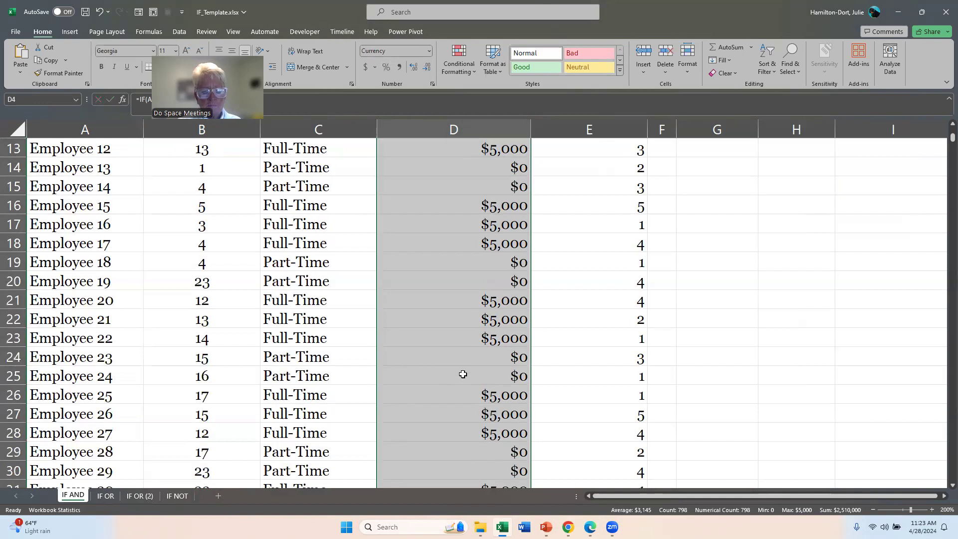
pyautogui.scroll(-6, 459, 373)
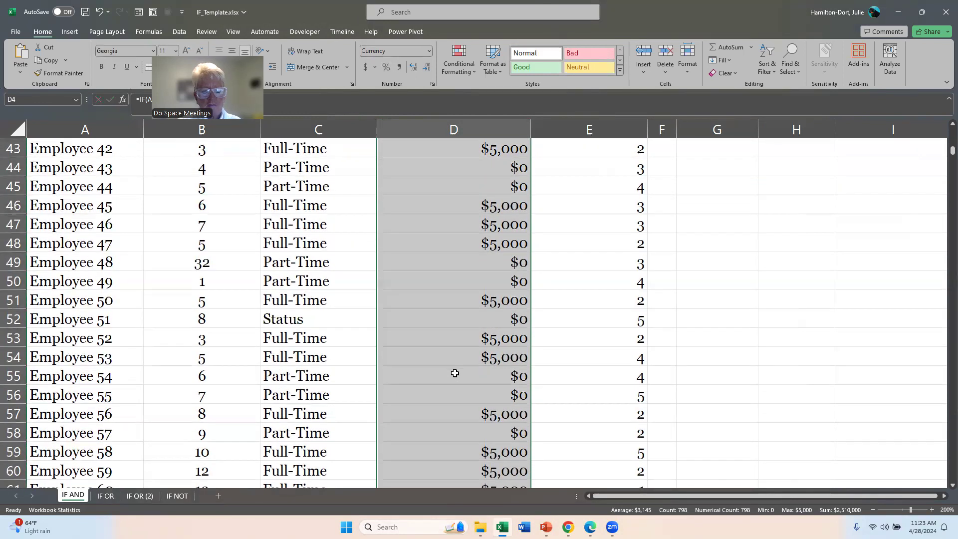
pyautogui.scroll(14, 459, 359)
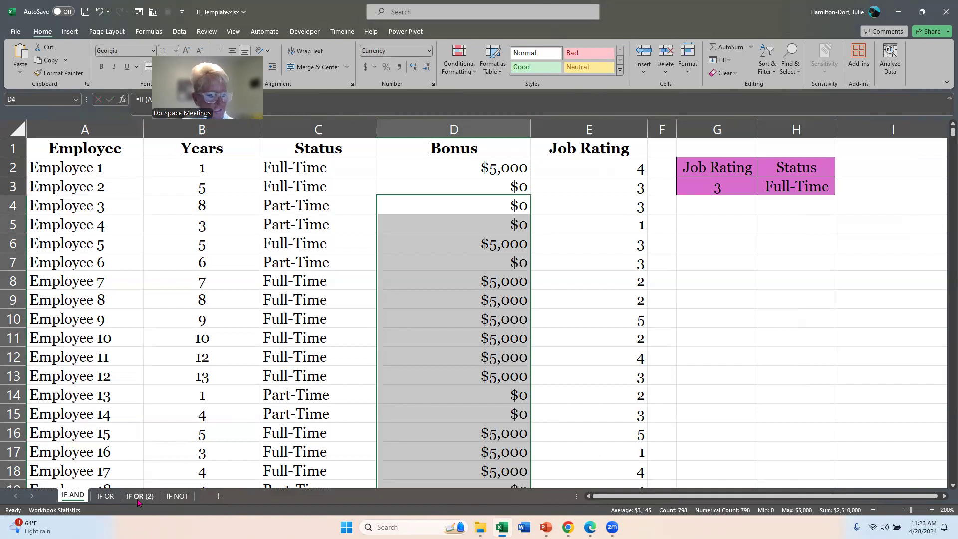
# On the IF OR sheet, narrow the empty column F and start an IF formula in D2 with a nested OR function
pyautogui.click(106, 496)
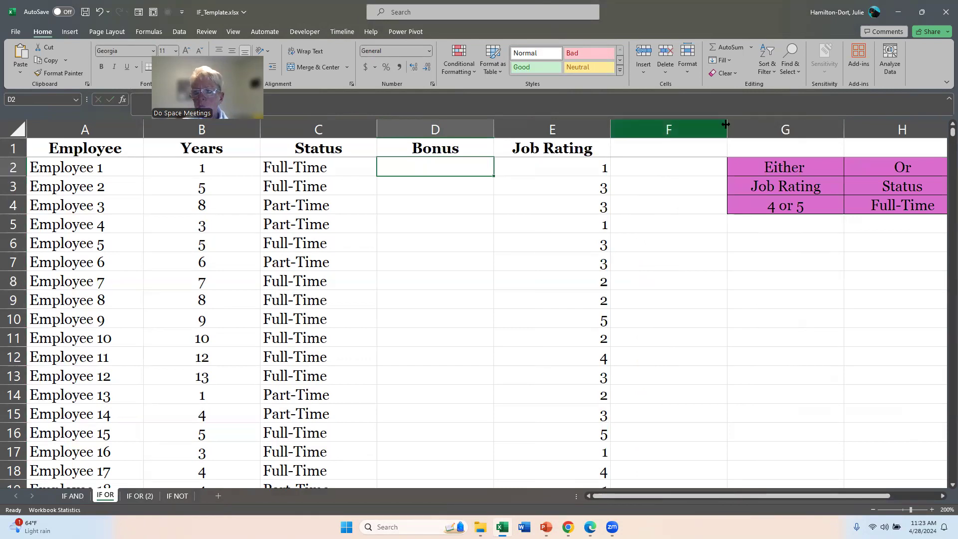
pyautogui.moveTo(728, 124); pyautogui.dragTo(651, 124)
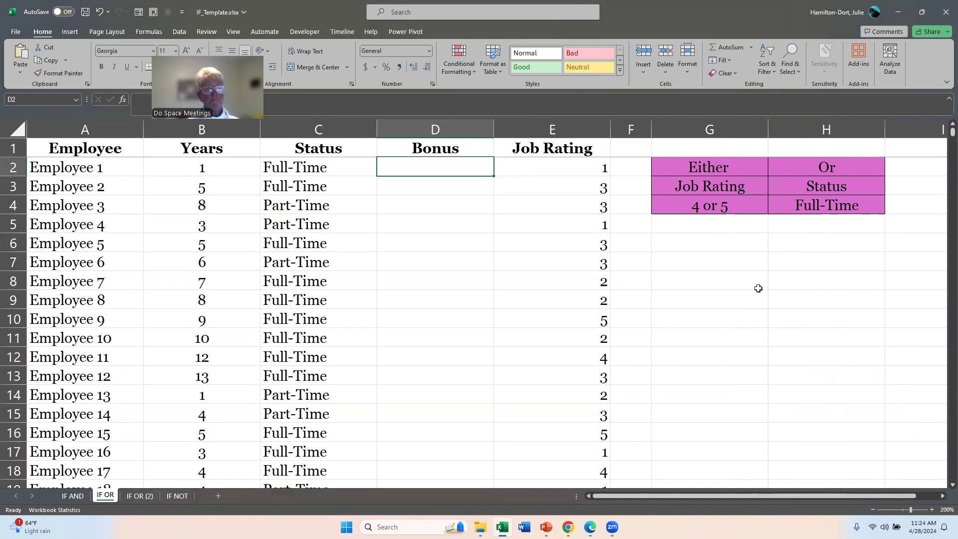
pyautogui.write('=if')
pyautogui.press('Tab')
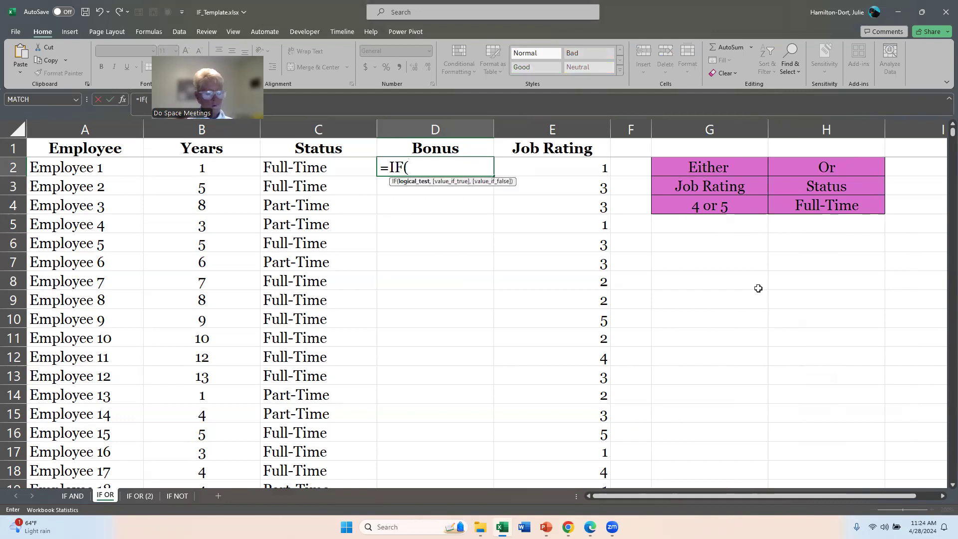
pyautogui.write('or')
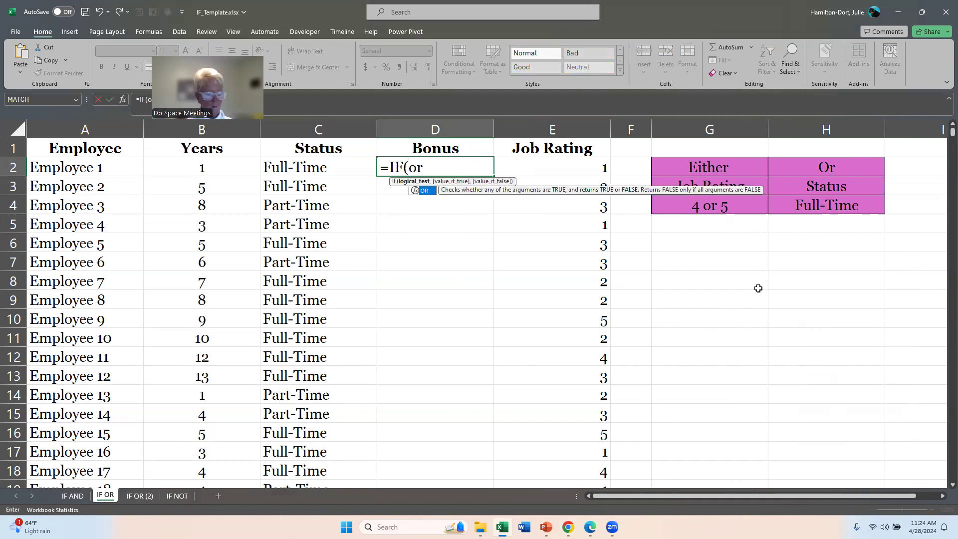
pyautogui.press('Tab')
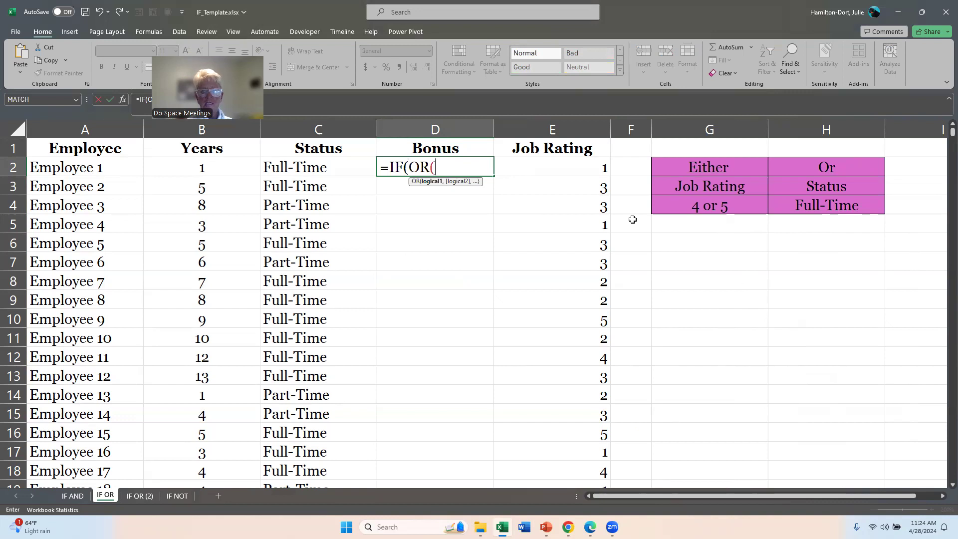
# Enter E2>3 and C2="Full-Time" as the two conditions of the OR function in D2
pyautogui.click(577, 159)
pyautogui.write('>')
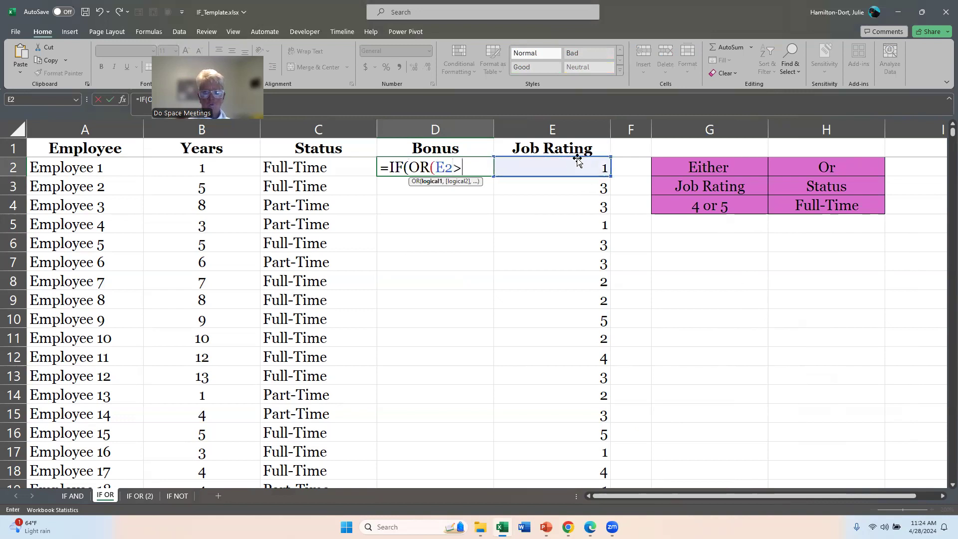
pyautogui.write('3')
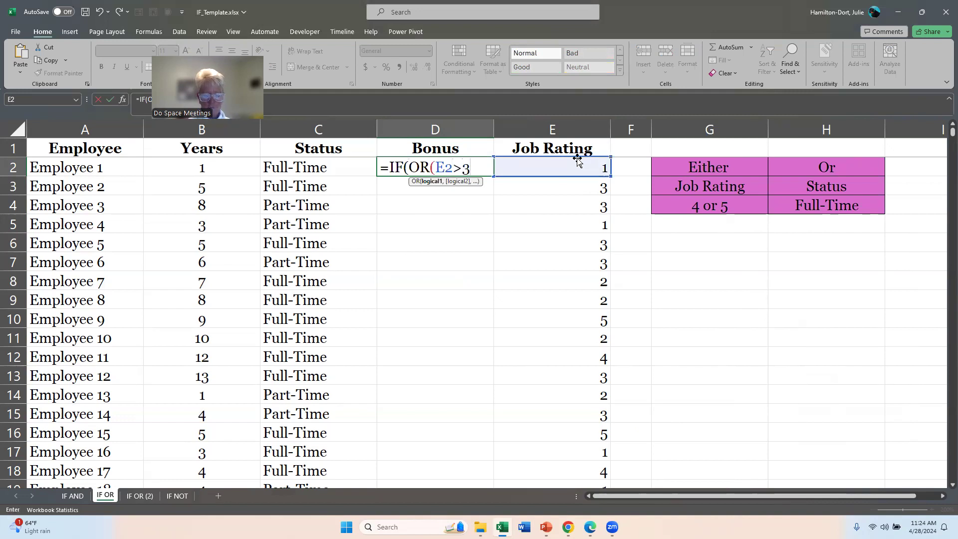
pyautogui.write(',')
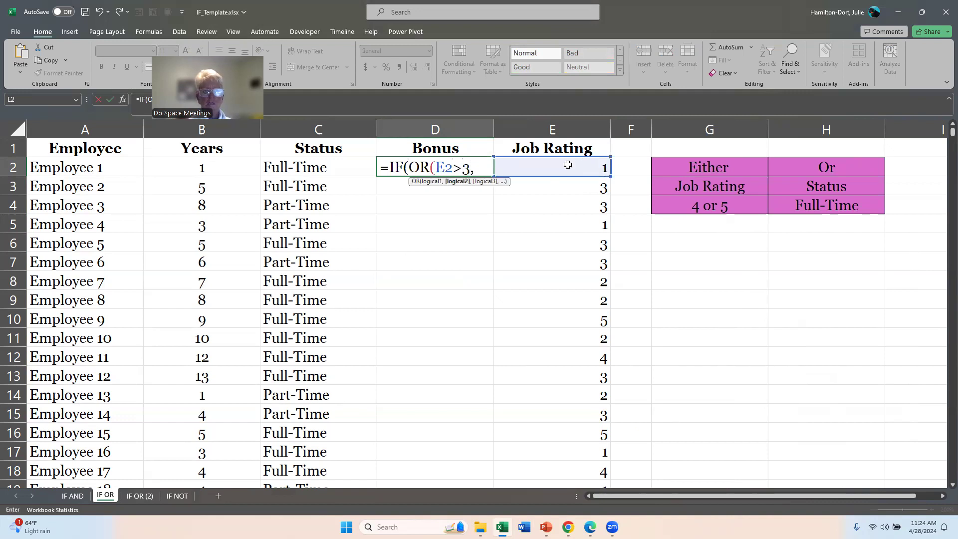
pyautogui.click(306, 168)
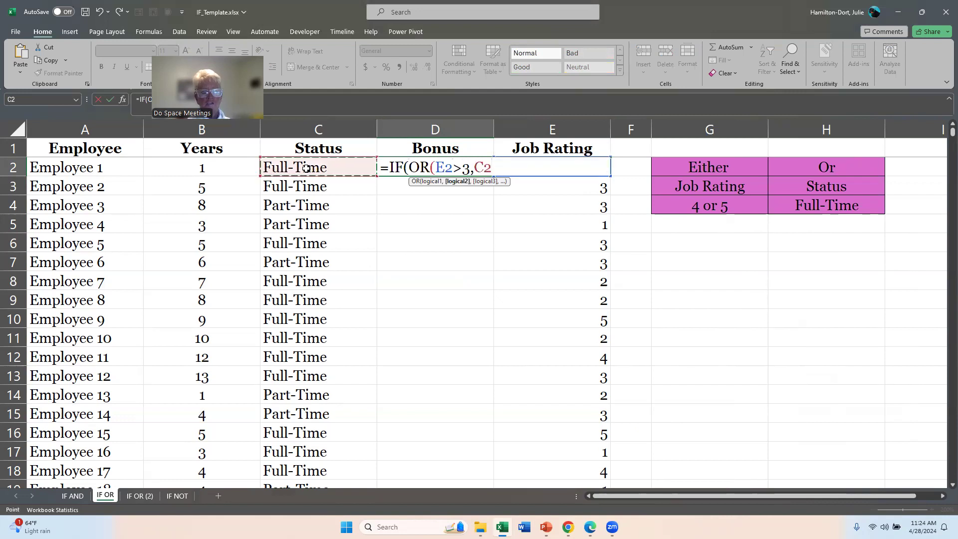
pyautogui.write('==')
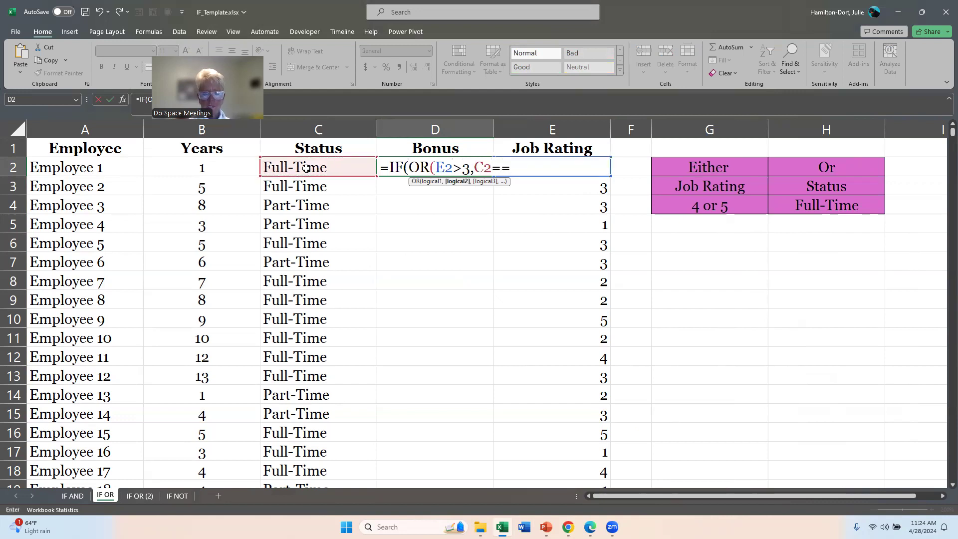
pyautogui.press('BackSpace')
pyautogui.write('"Ful')
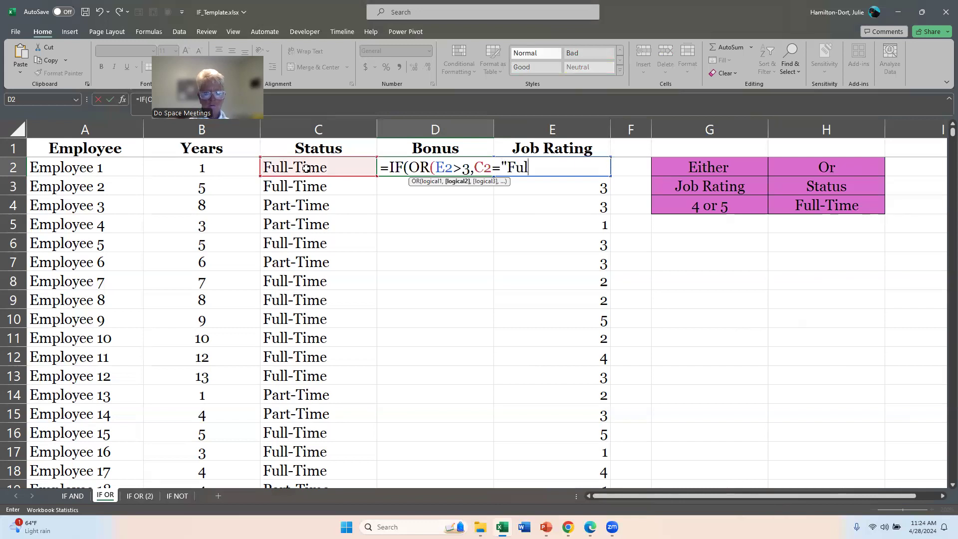
pyautogui.write('l-Time')
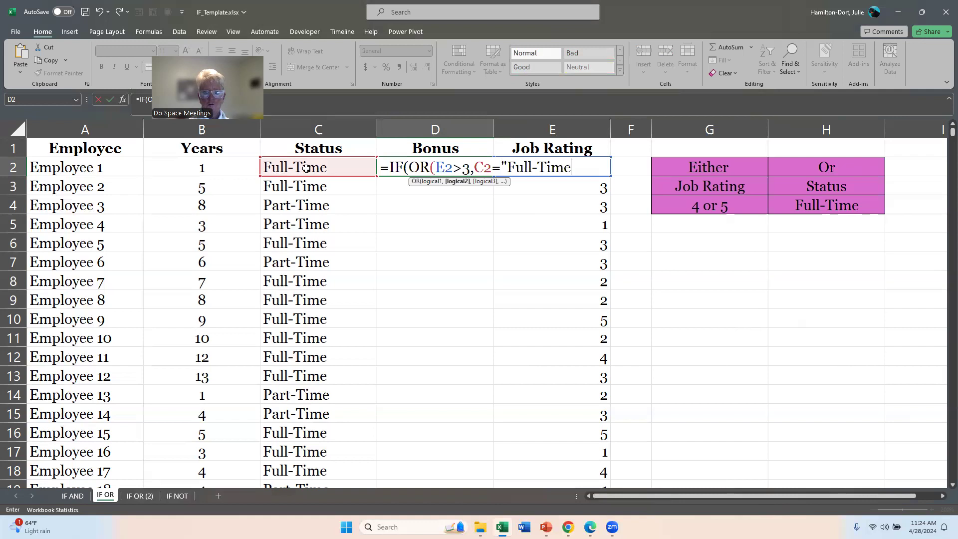
pyautogui.write('"')
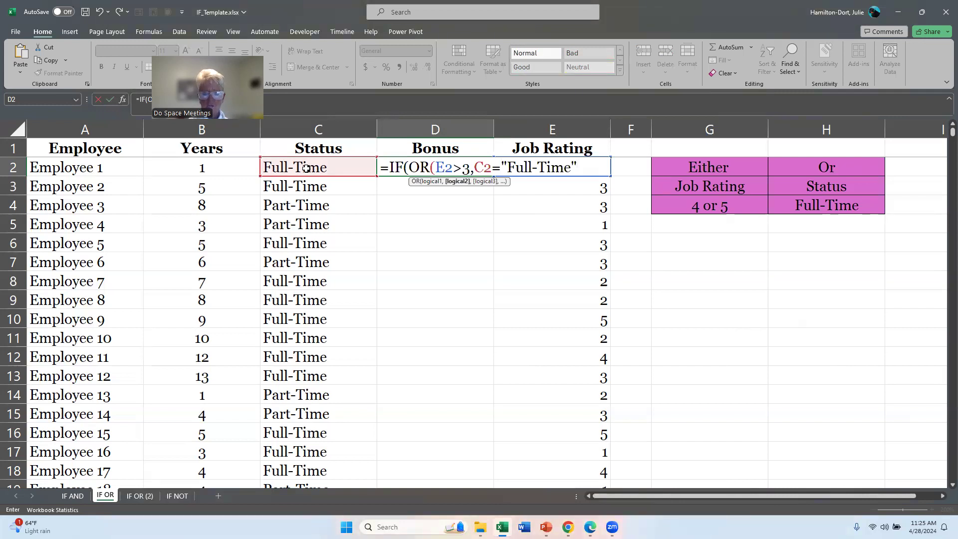
# Close the OR function in D2 and complete the IF formula with 2500 if true and 0 if false
pyautogui.write('),')
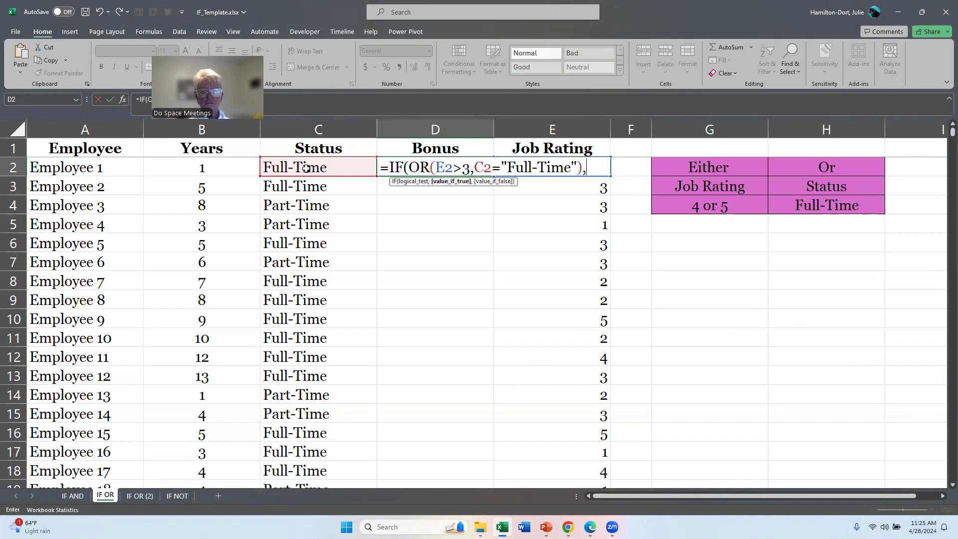
pyautogui.write('2')
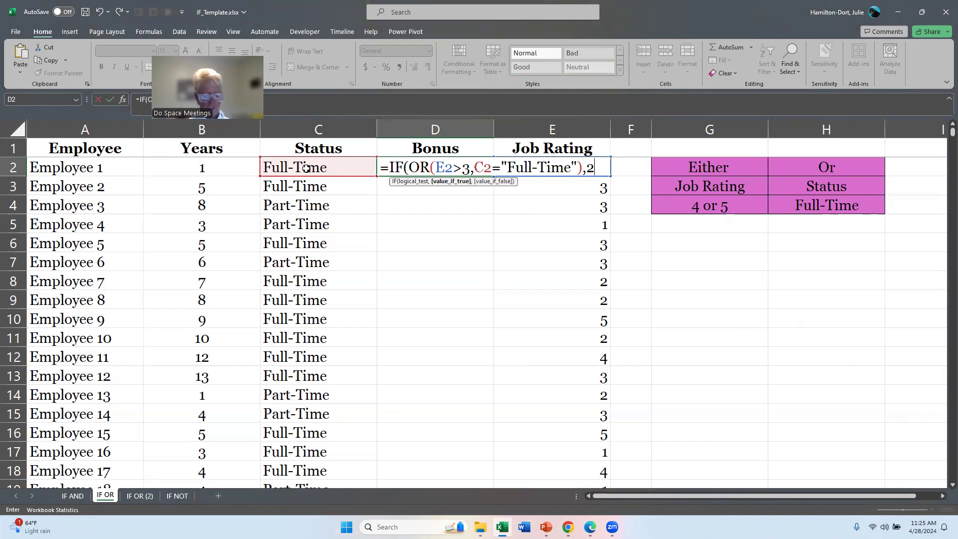
pyautogui.write('500,')
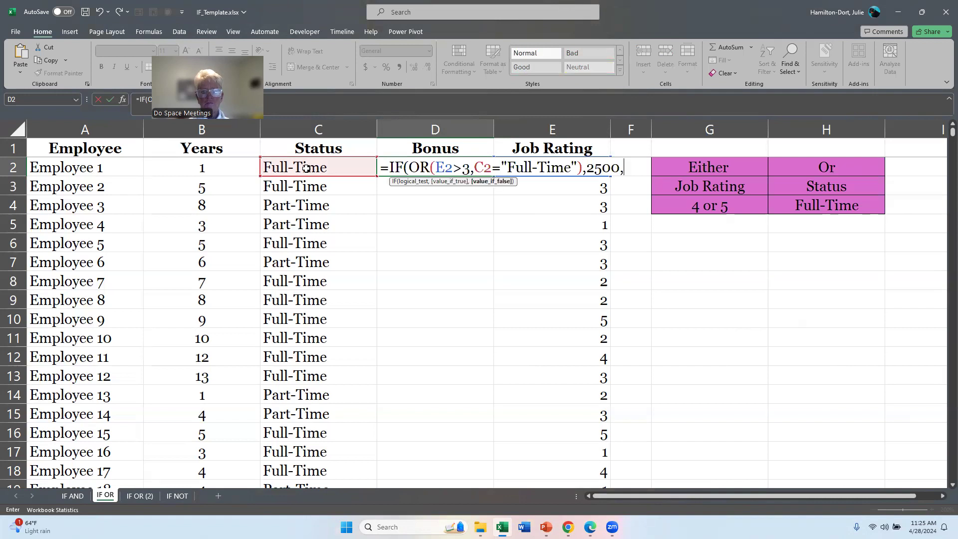
pyautogui.write('0')
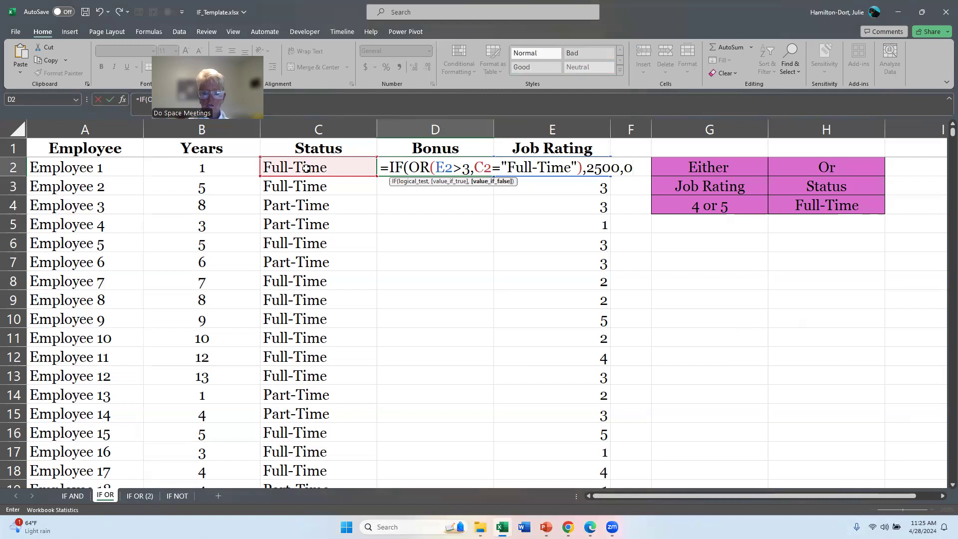
pyautogui.write(')')
pyautogui.press('Return')
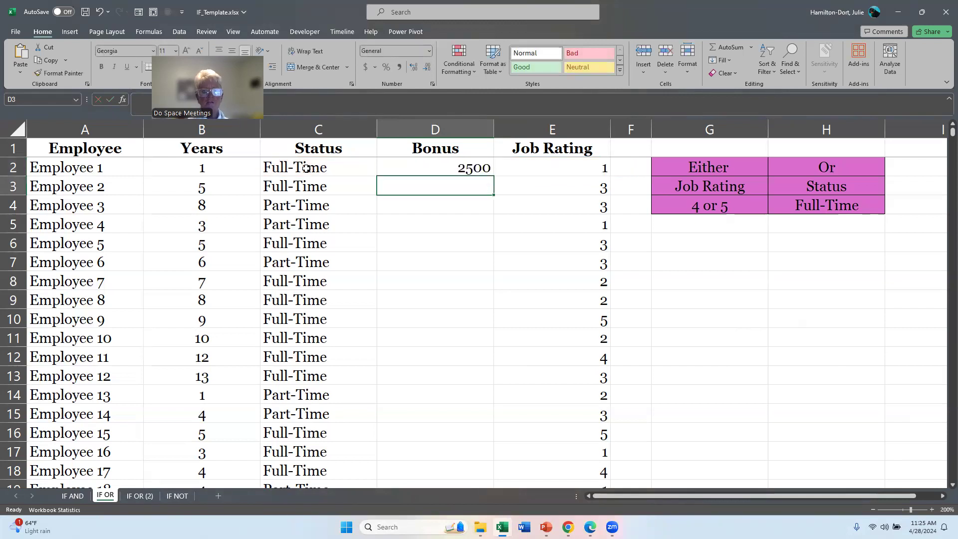
# Fill the D2 bonus formula down through D4 and check the Employee 3 row
pyautogui.click(397, 165)
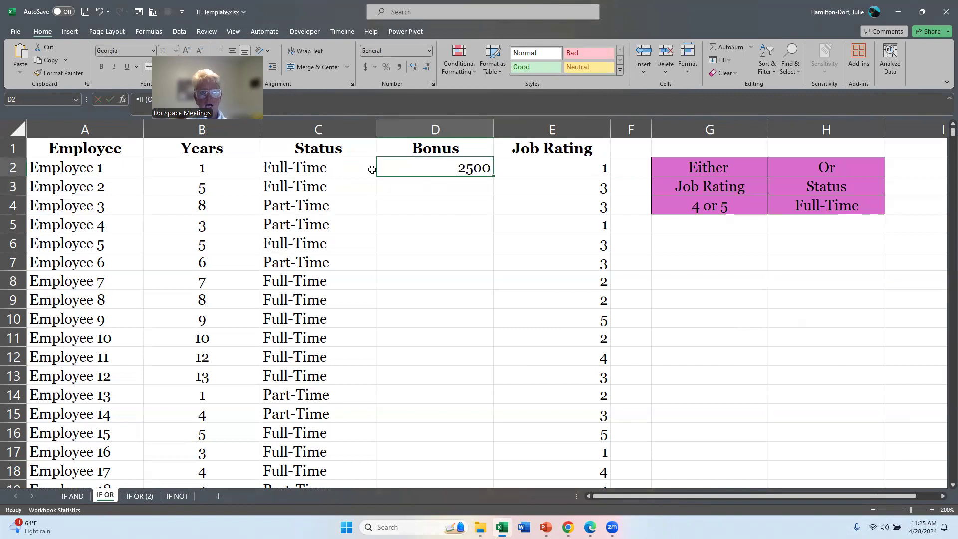
pyautogui.moveTo(494, 174); pyautogui.dragTo(488, 218)
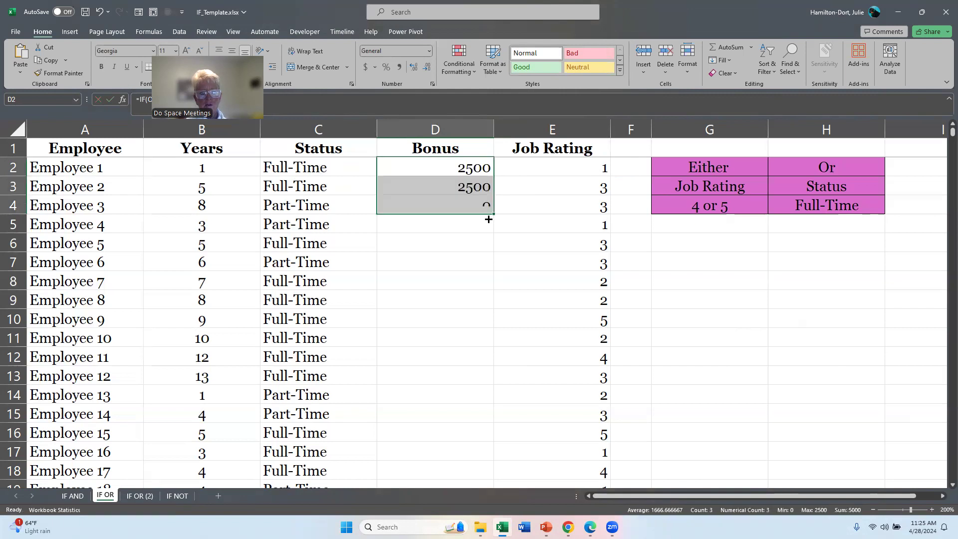
pyautogui.click(412, 201)
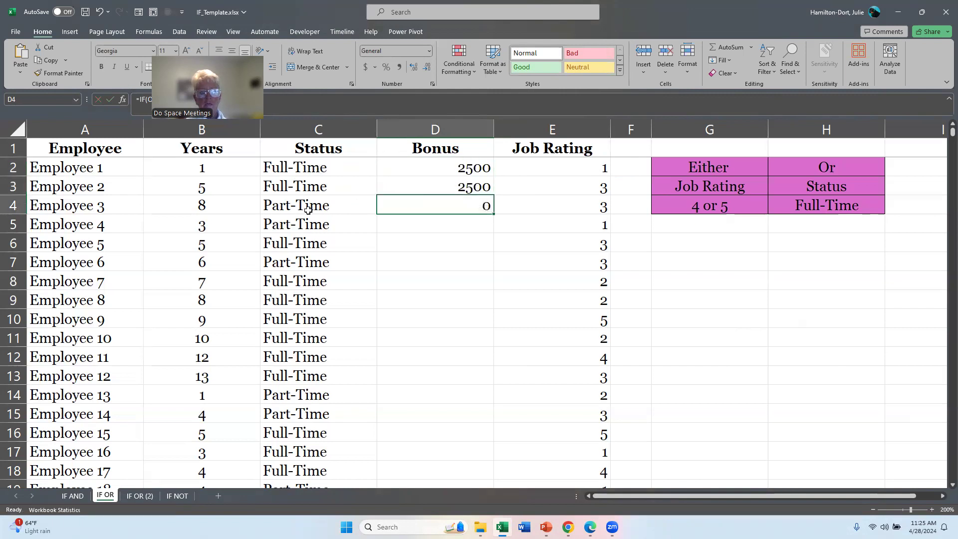
# Start an IF formula in D5 with a nested OR function testing E5>3 or C5="Full-Time"
pyautogui.click(432, 228)
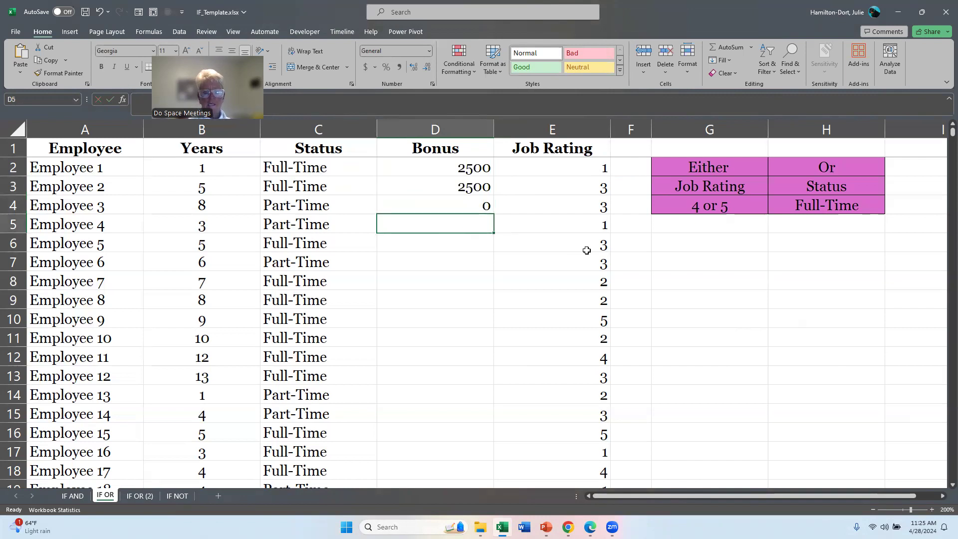
pyautogui.write('=IF(')
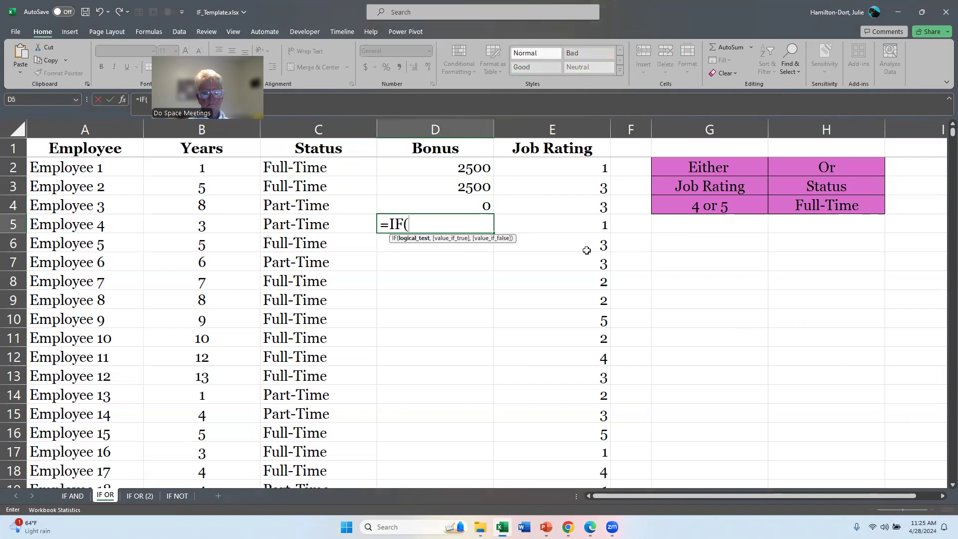
pyautogui.write('OR(')
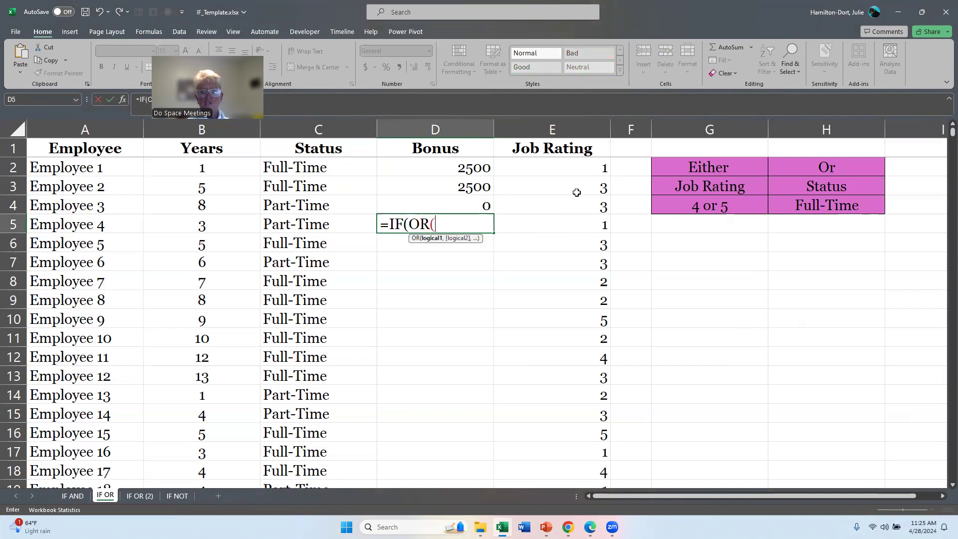
pyautogui.click(544, 227)
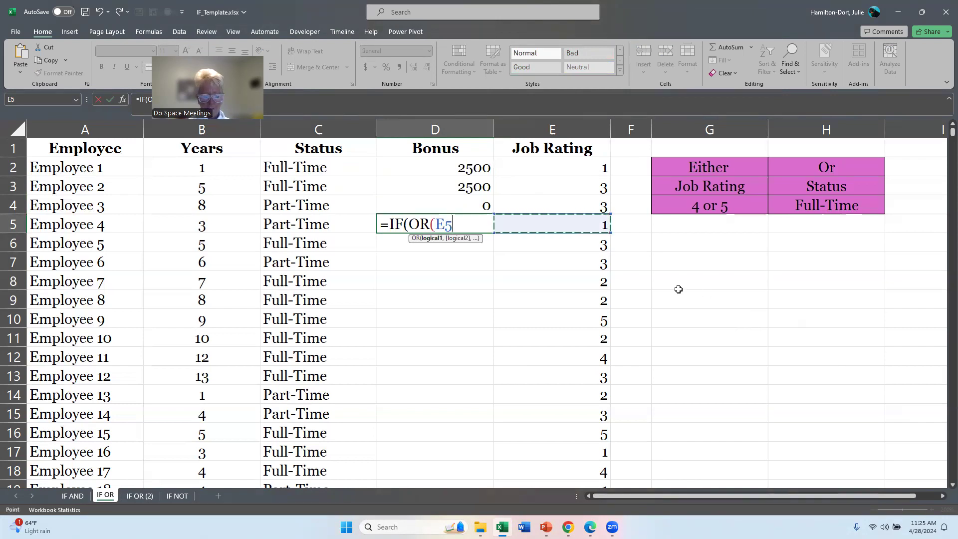
pyautogui.write('>3')
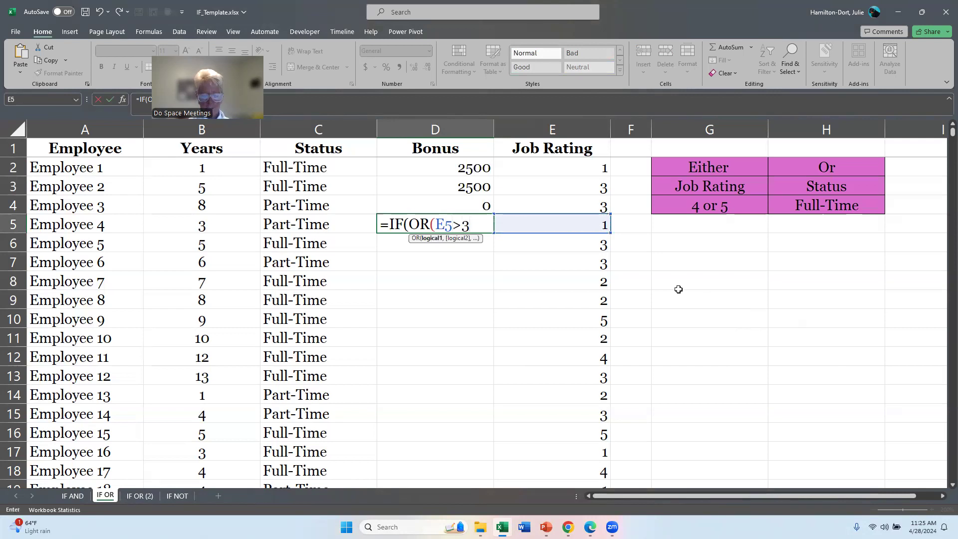
pyautogui.write(',')
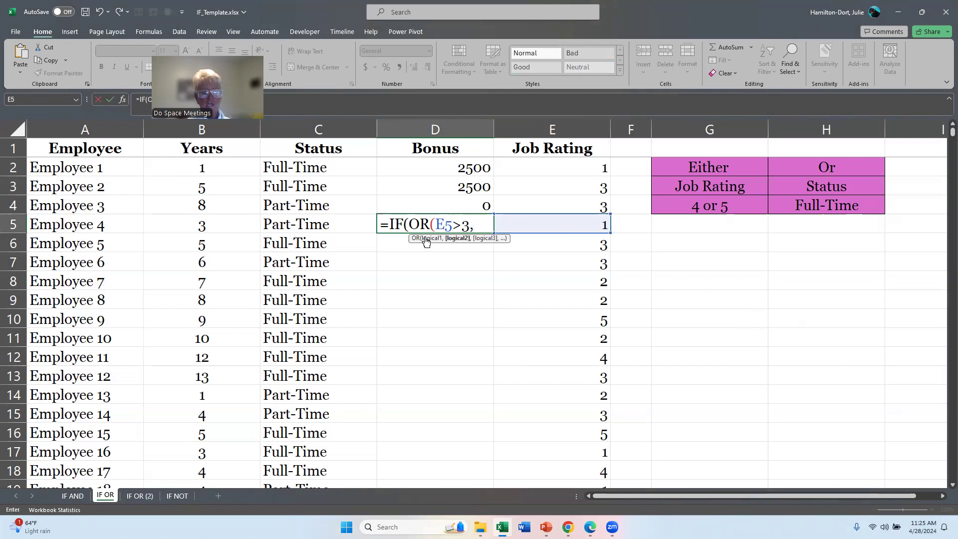
pyautogui.click(337, 226)
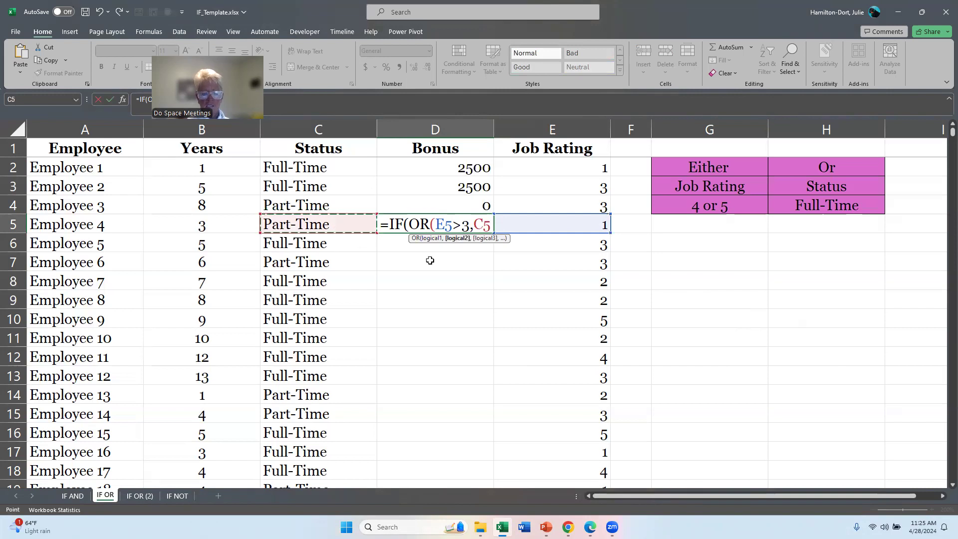
pyautogui.write('="Full-Time"')
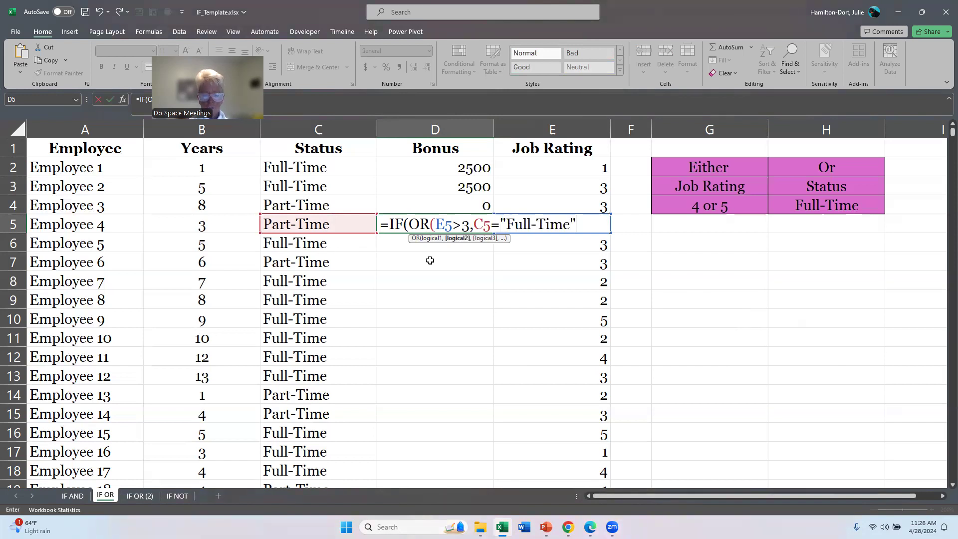
# Close the OR function in D5 and finish the IF formula with 2500 if true and 0 if false
pyautogui.write(',')
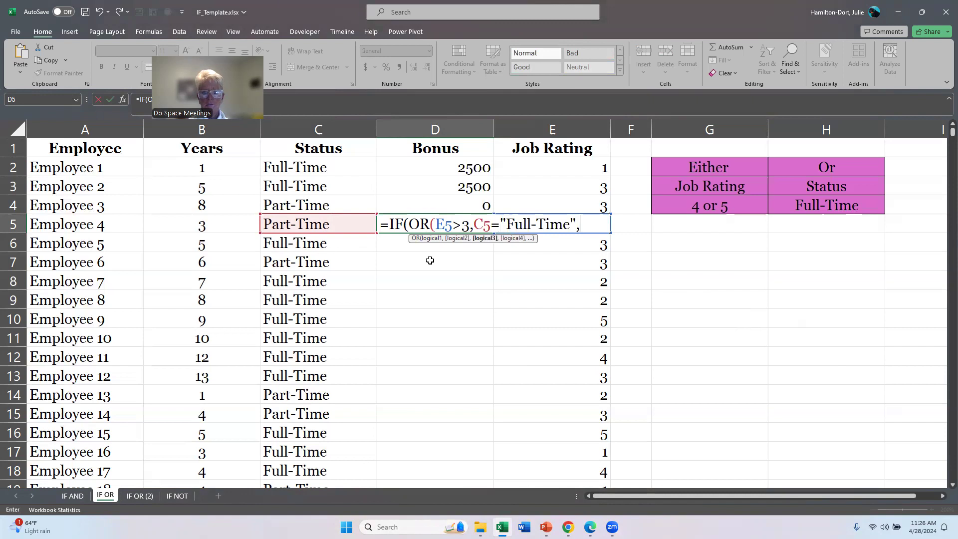
pyautogui.press('BackSpace')
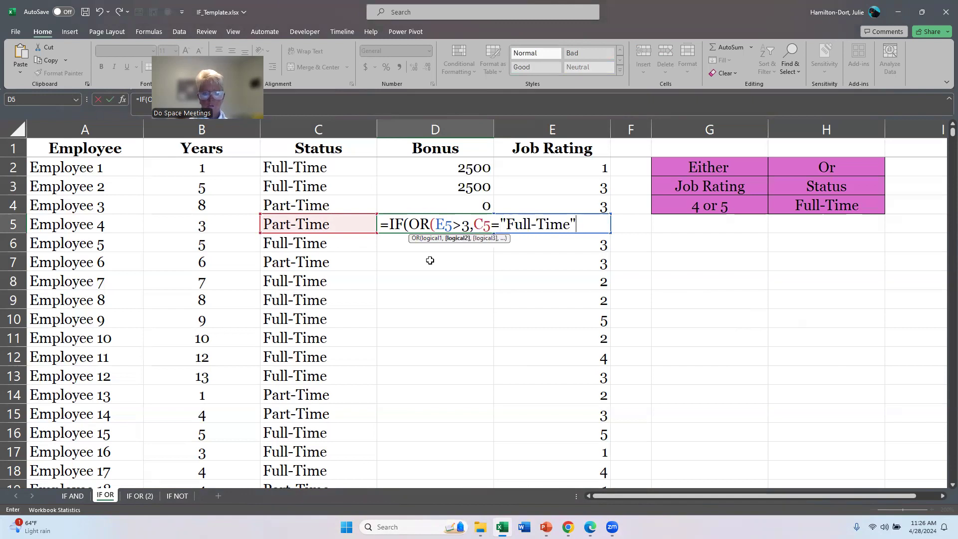
pyautogui.write('),')
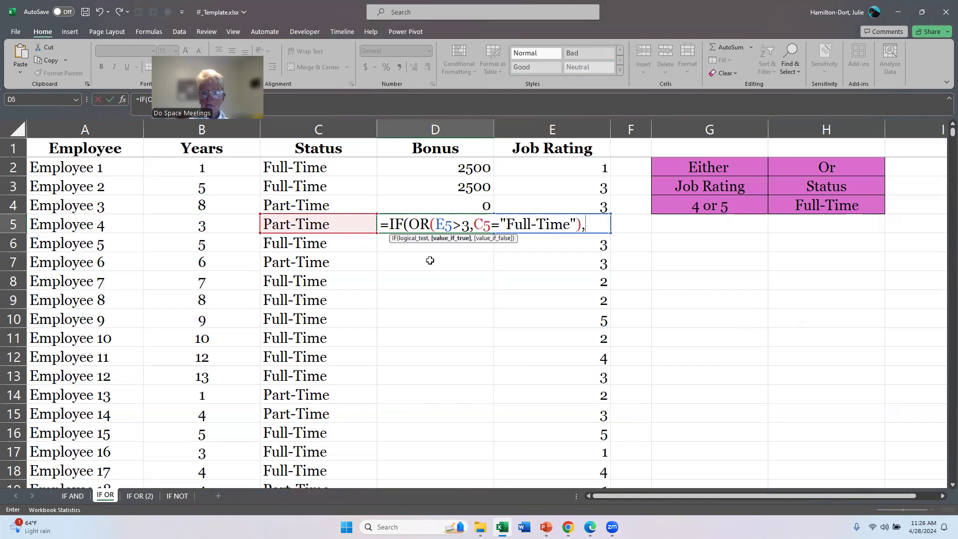
pyautogui.write('25')
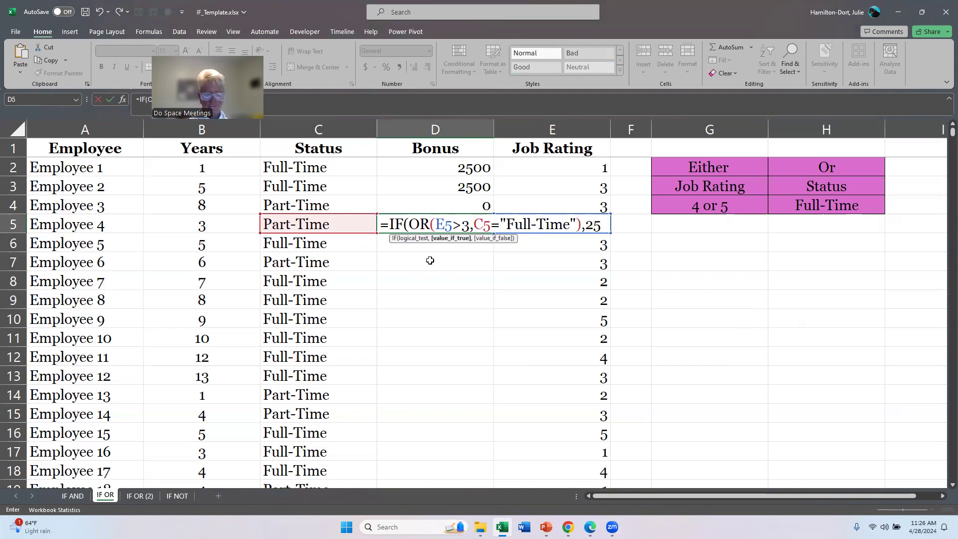
pyautogui.write('00,')
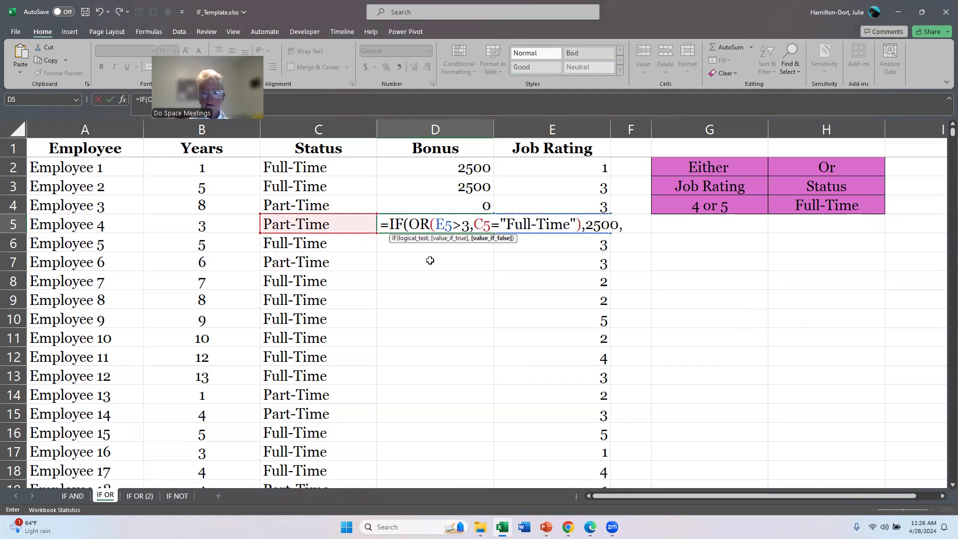
pyautogui.write('0)')
pyautogui.press('Return')
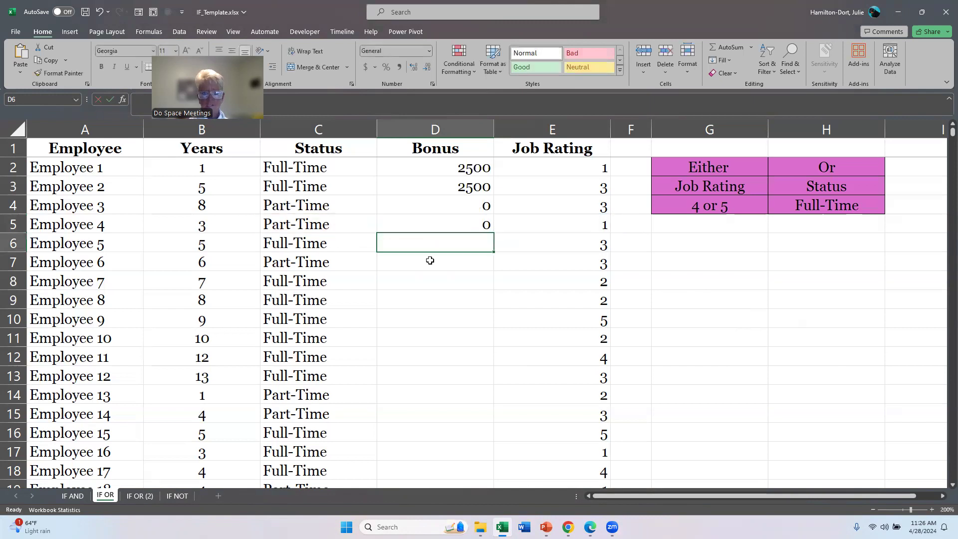
# Fill the D5 formula down the rest of the Bonus column
pyautogui.click(428, 224)
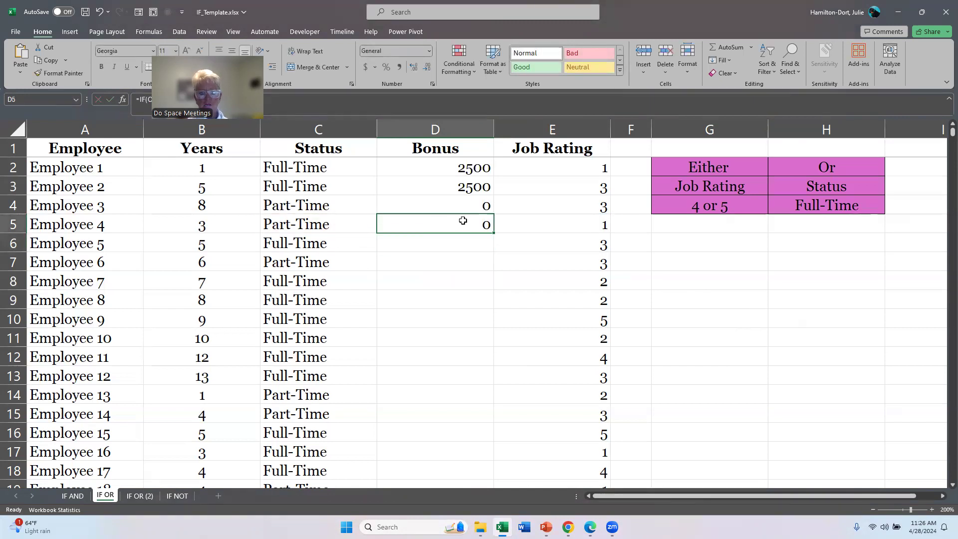
pyautogui.moveTo(495, 233); pyautogui.dragTo(496, 232)
pyautogui.doubleClick(495, 233)
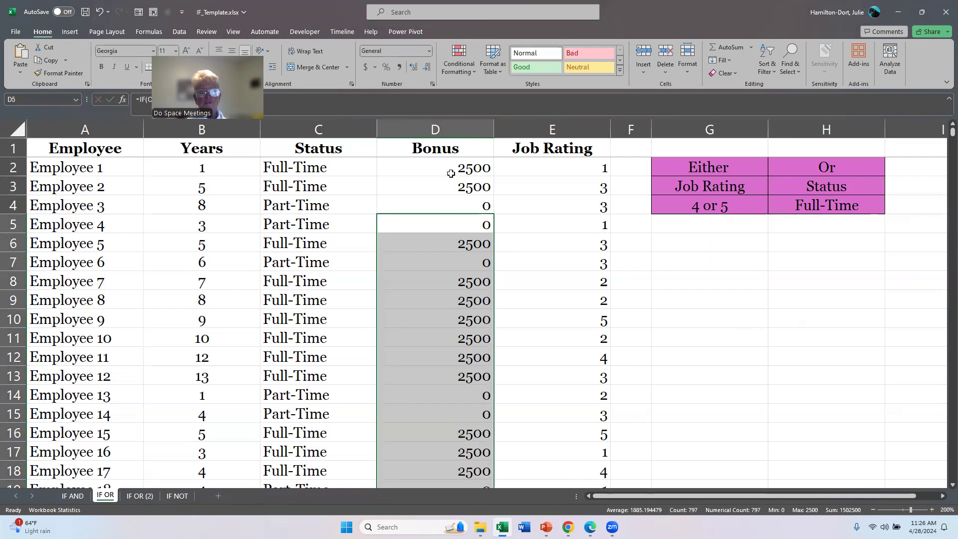
# Format the filled Bonus cells from D5 down as Currency with no decimal places
pyautogui.click(429, 51)
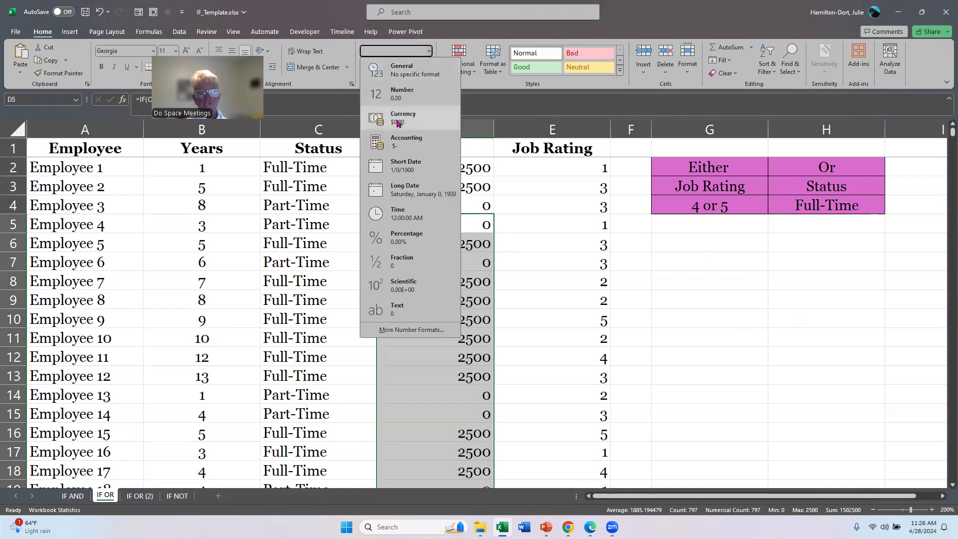
pyautogui.click(402, 115)
pyautogui.click(427, 67)
pyautogui.click(427, 67)
# Format the bonus cells D2:D4 as Currency with no decimal places
pyautogui.moveTo(459, 164); pyautogui.dragTo(457, 205)
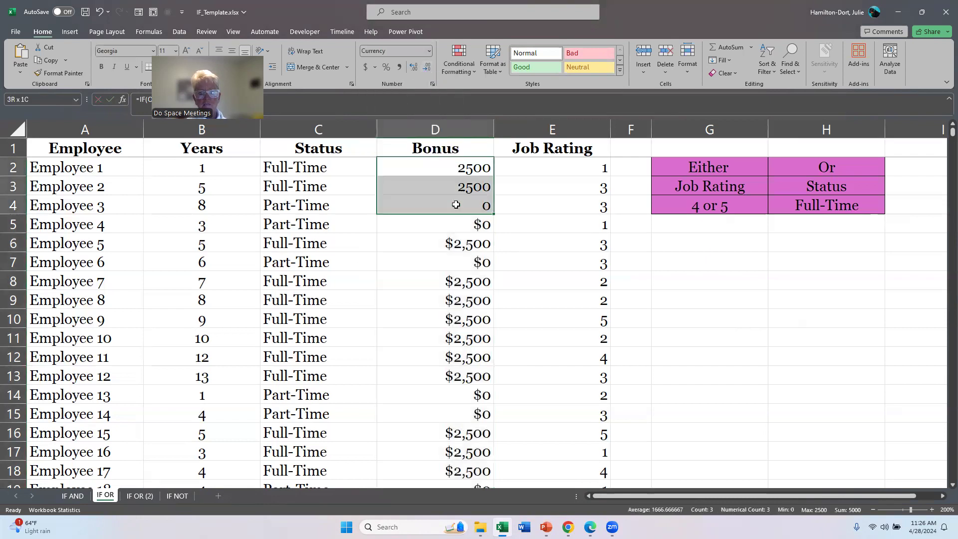
pyautogui.click(429, 51)
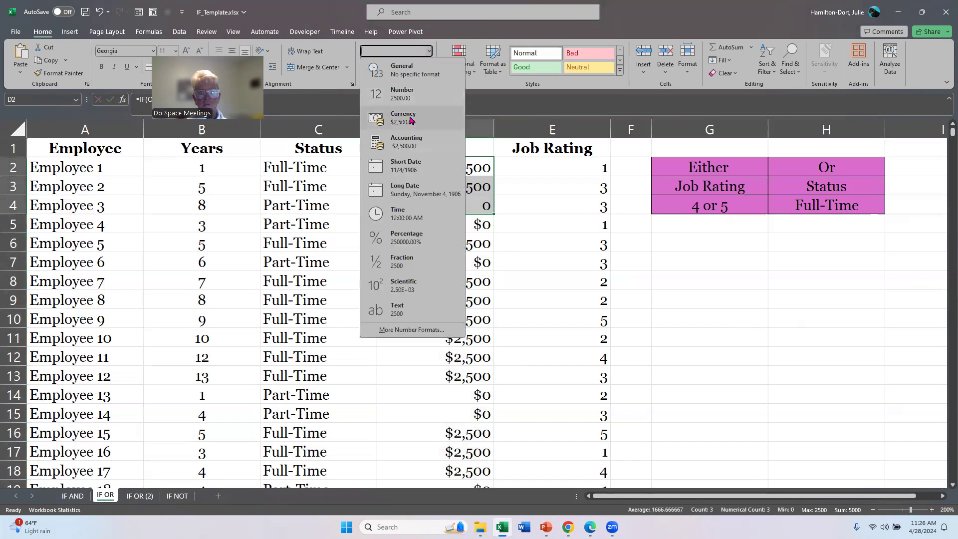
pyautogui.click(409, 118)
pyautogui.click(428, 68)
pyautogui.click(428, 68)
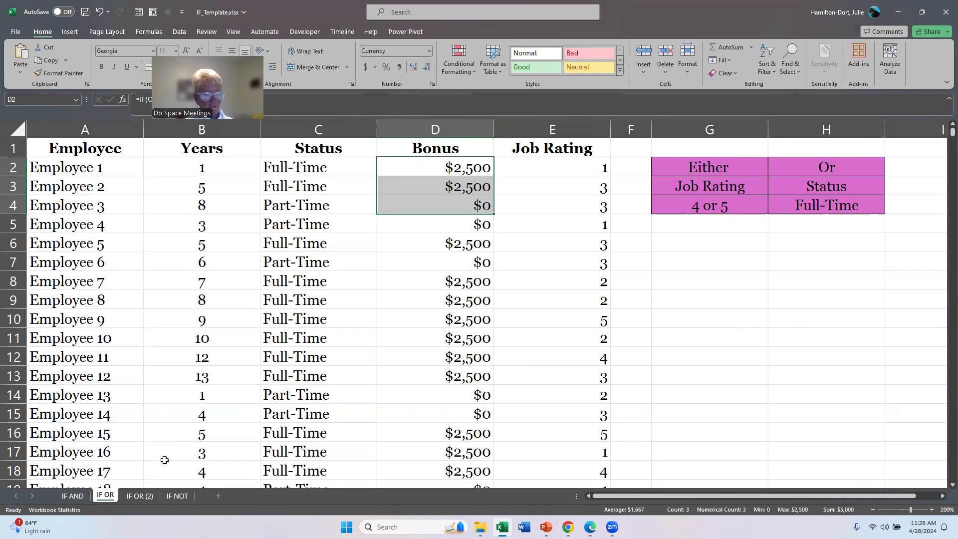
# On the IF OR (2) sheet, narrow column F and add a "Job Rating" criterion of "4 or 5" in I4:I5
pyautogui.click(140, 496)
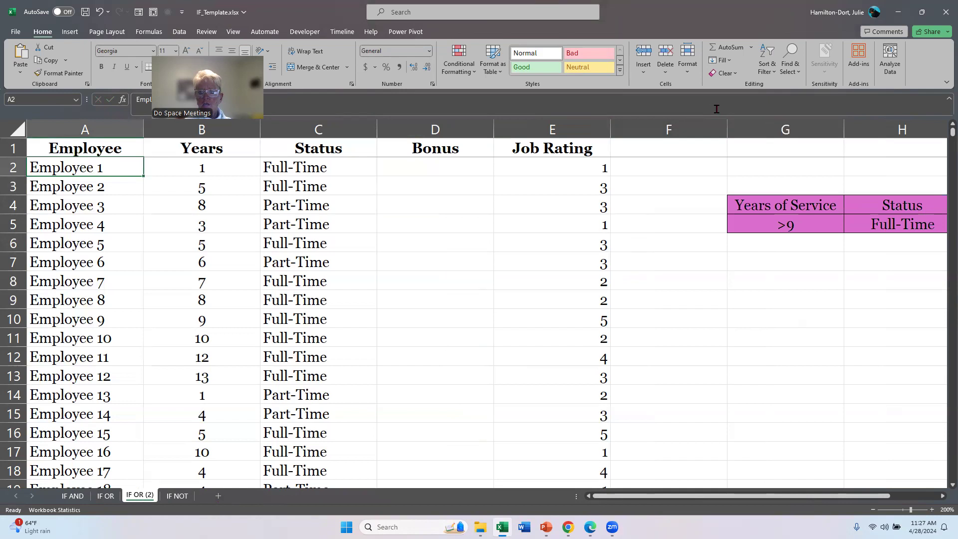
pyautogui.moveTo(725, 128); pyautogui.dragTo(653, 158)
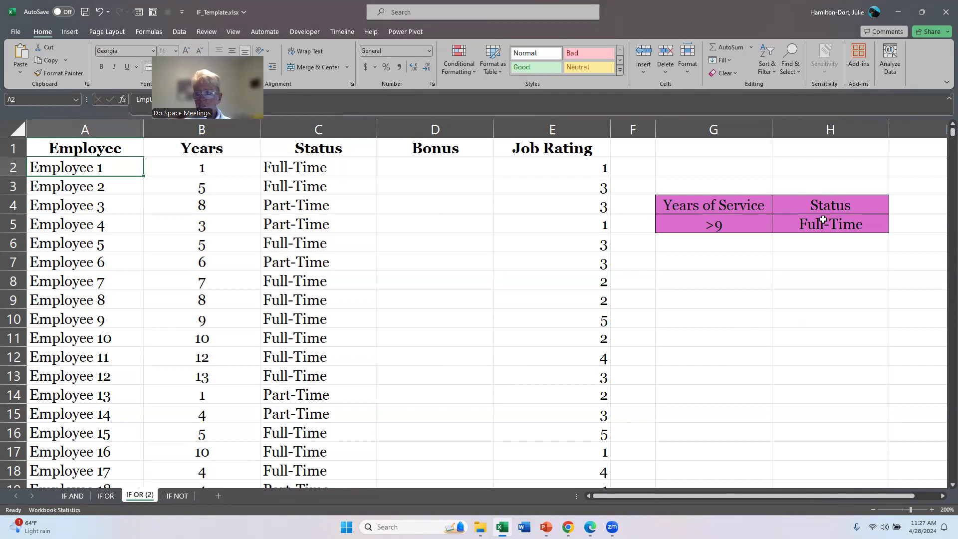
pyautogui.click(910, 201)
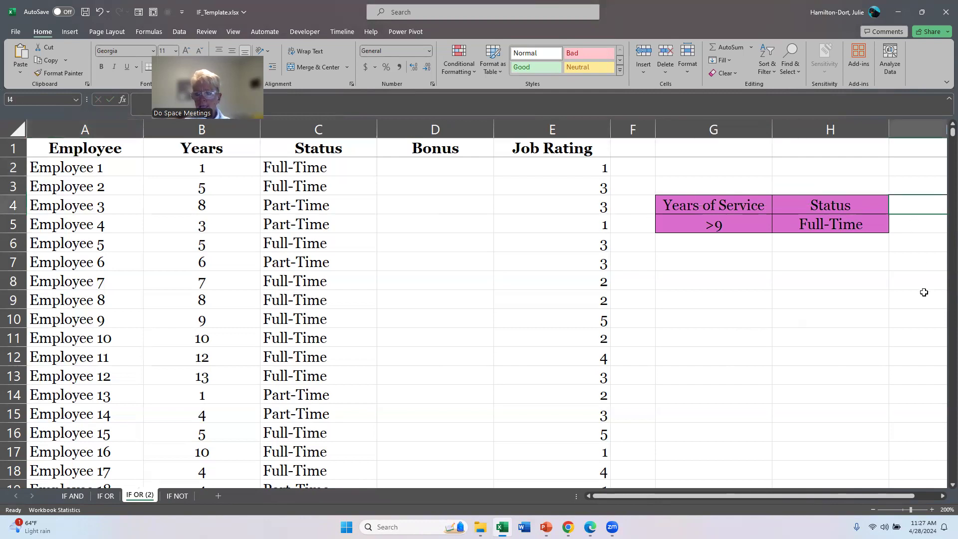
pyautogui.write('Job')
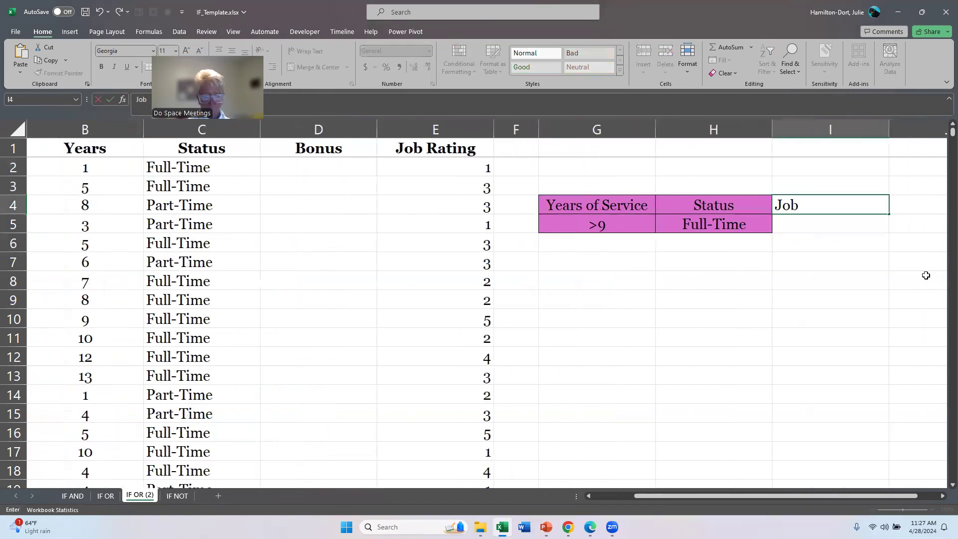
pyautogui.write(' Rating')
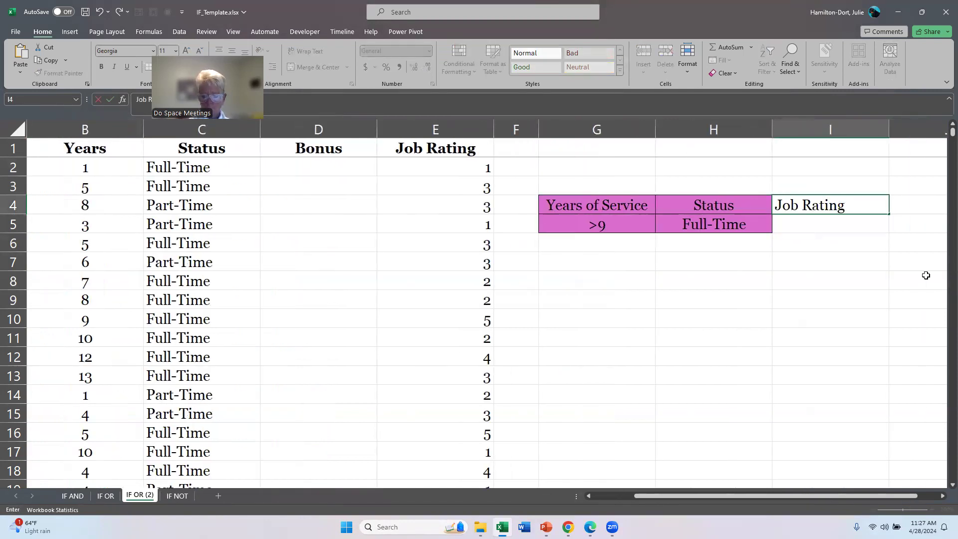
pyautogui.press('Return')
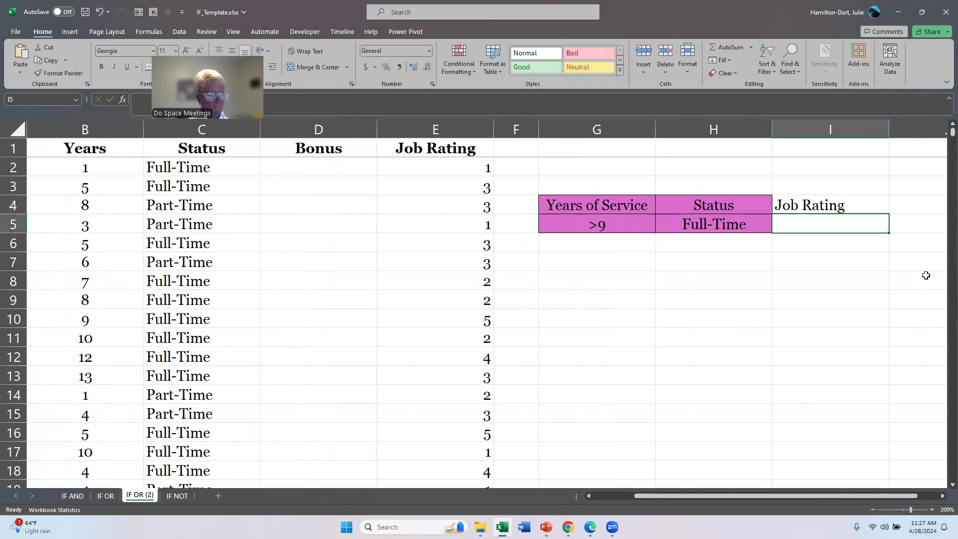
pyautogui.write('4 or 5')
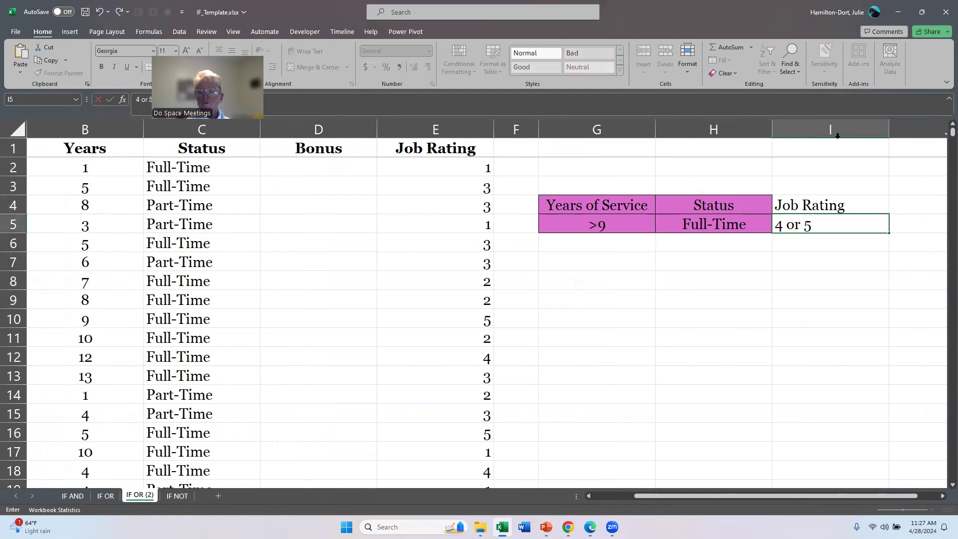
pyautogui.hotkey('ctrl', 'Return')
# Copy the formatting of the Status criteria header in H4 onto I4:I5
pyautogui.click(737, 199)
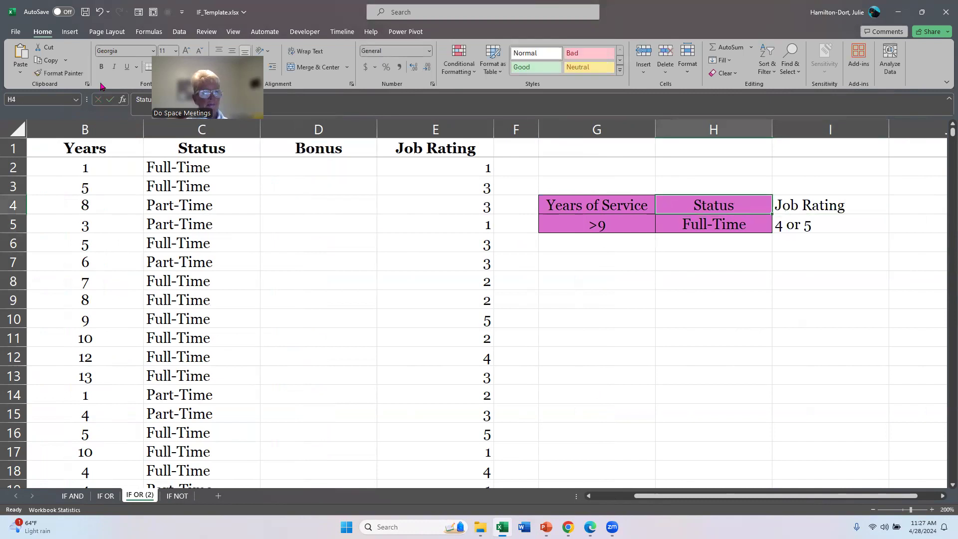
pyautogui.click(72, 74)
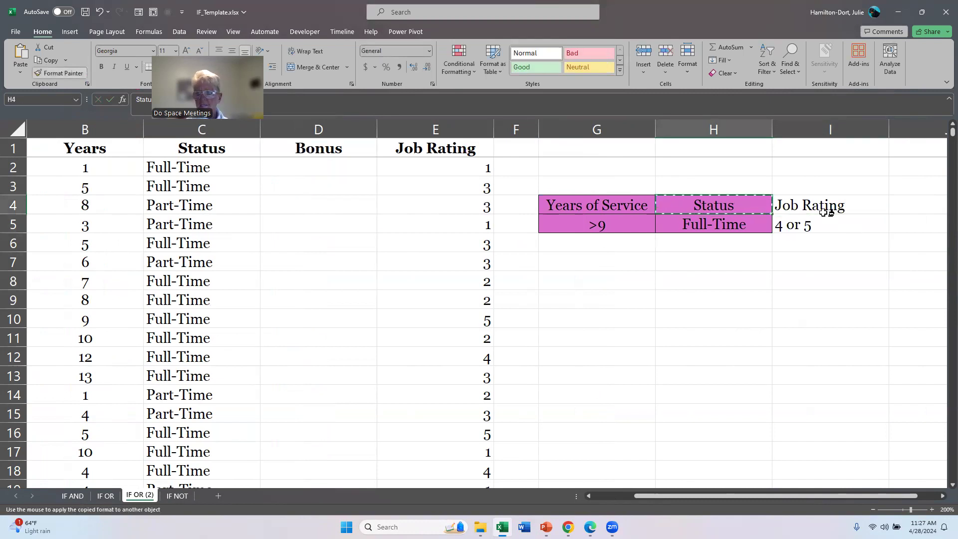
pyautogui.moveTo(823, 204); pyautogui.dragTo(824, 229)
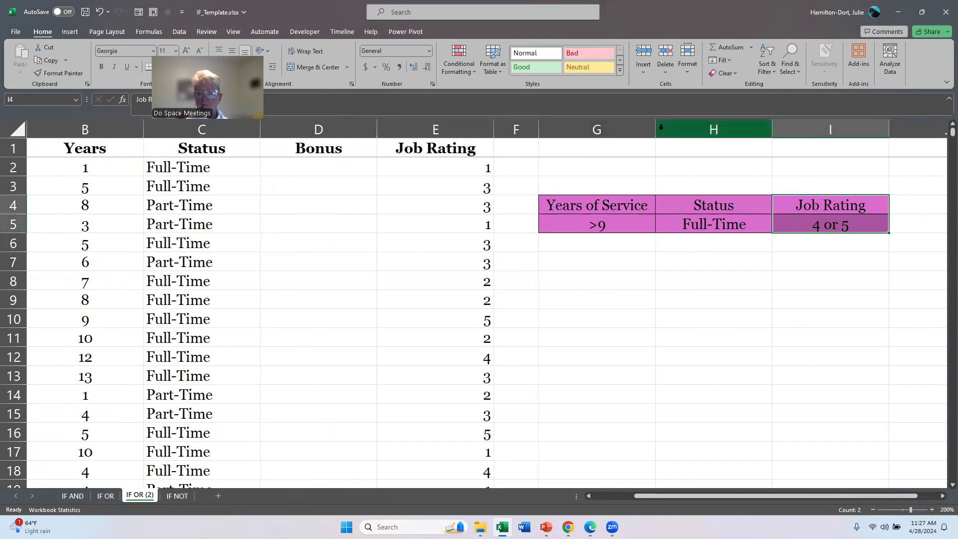
# Auto-fit the widths of columns G through I to their contents
pyautogui.moveTo(683, 130); pyautogui.dragTo(862, 135)
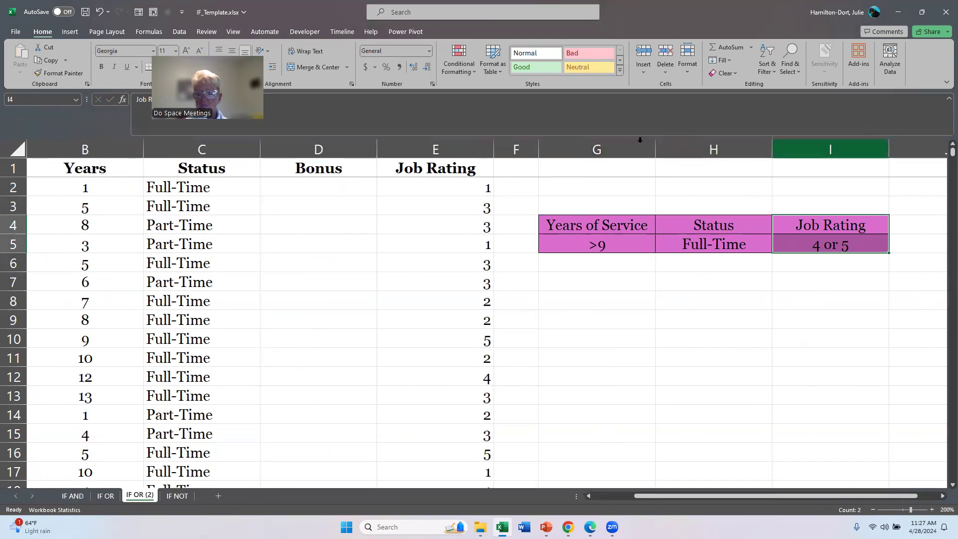
pyautogui.moveTo(582, 142); pyautogui.dragTo(818, 146)
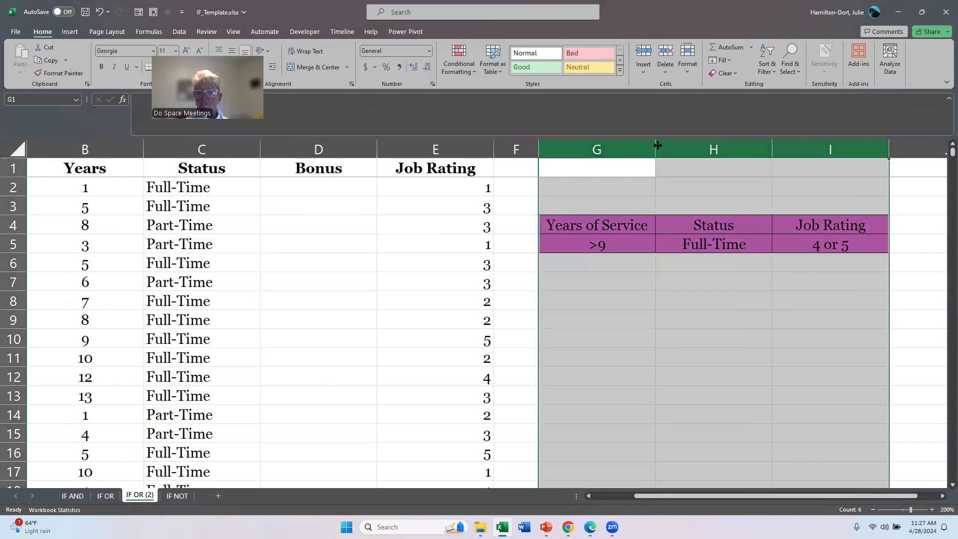
pyautogui.doubleClick(658, 145)
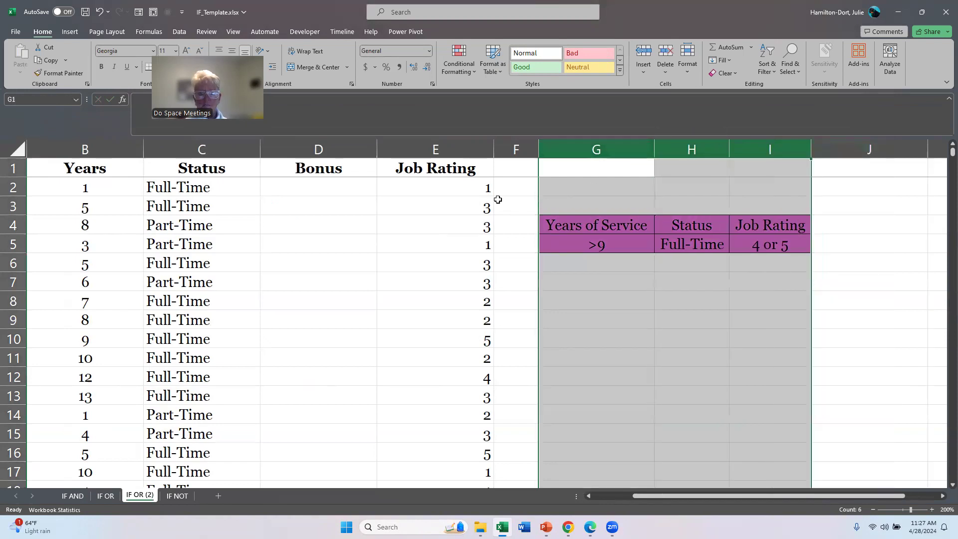
# Start an IF formula in D2 with a nested OR function whose first test is E2>3
pyautogui.click(321, 192)
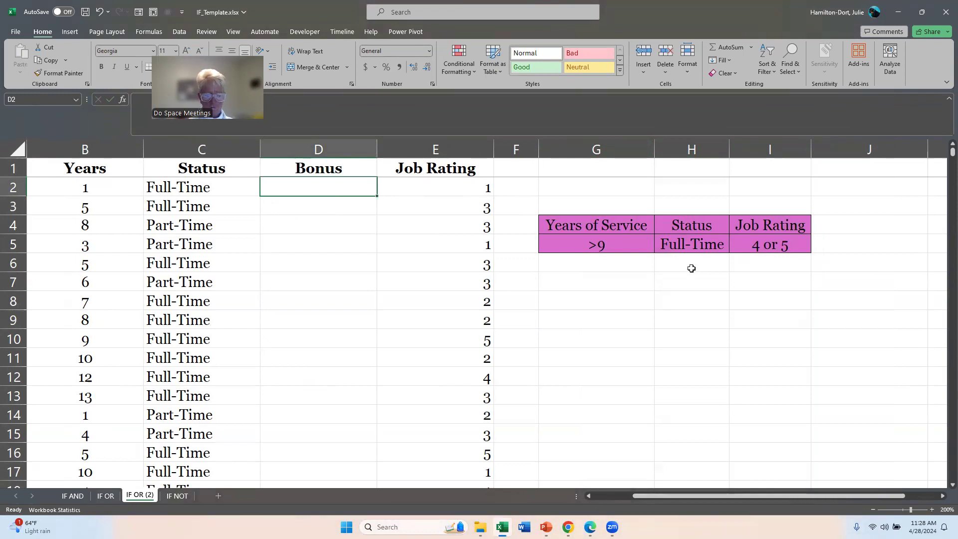
pyautogui.write('=if')
pyautogui.press('Tab')
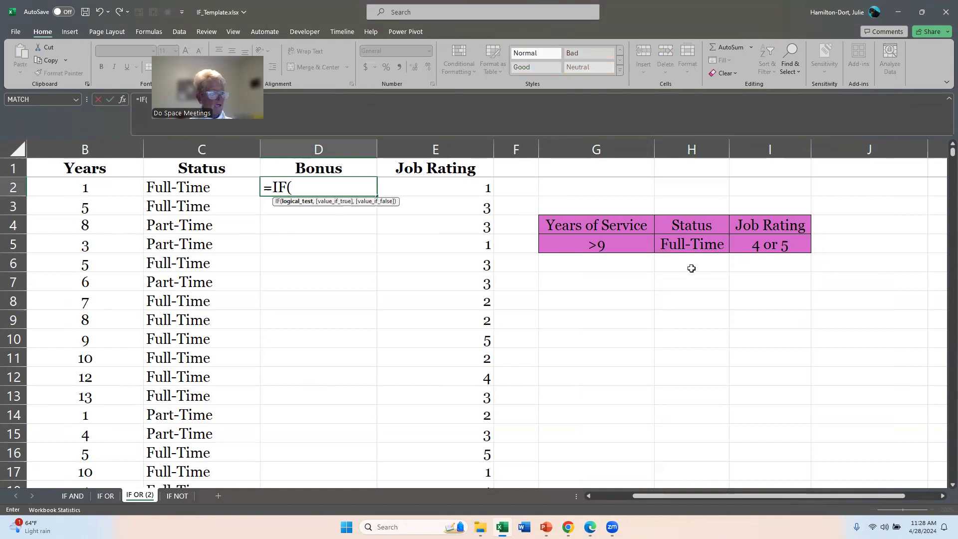
pyautogui.write('or')
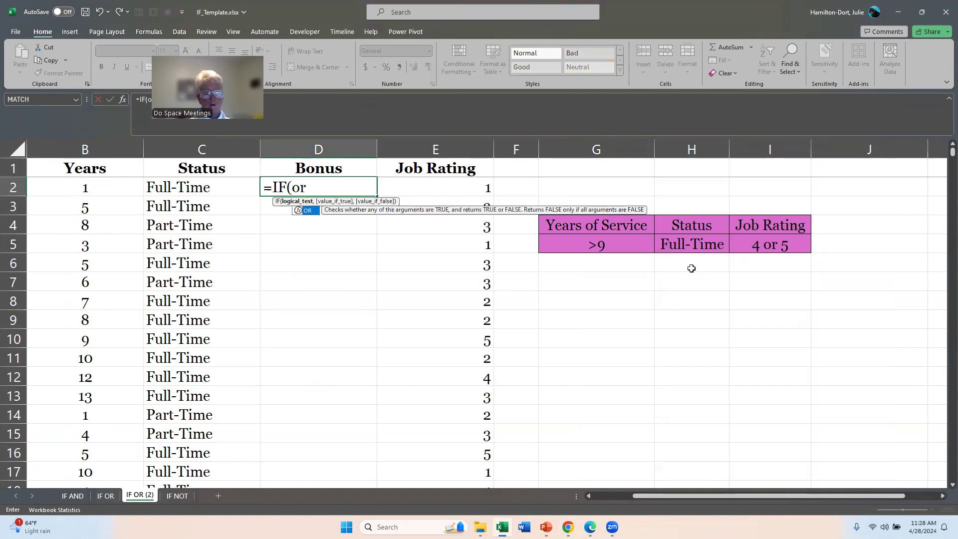
pyautogui.press('Tab')
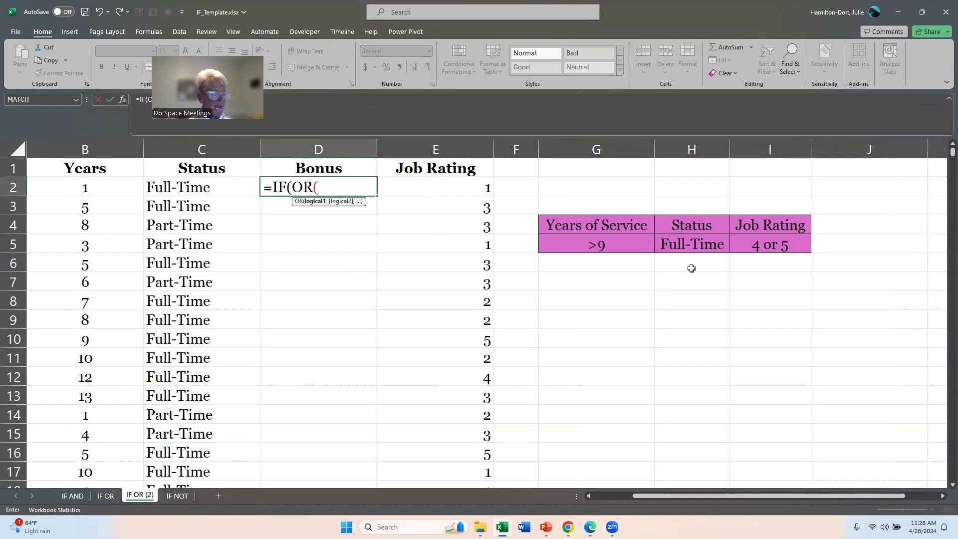
pyautogui.click(469, 192)
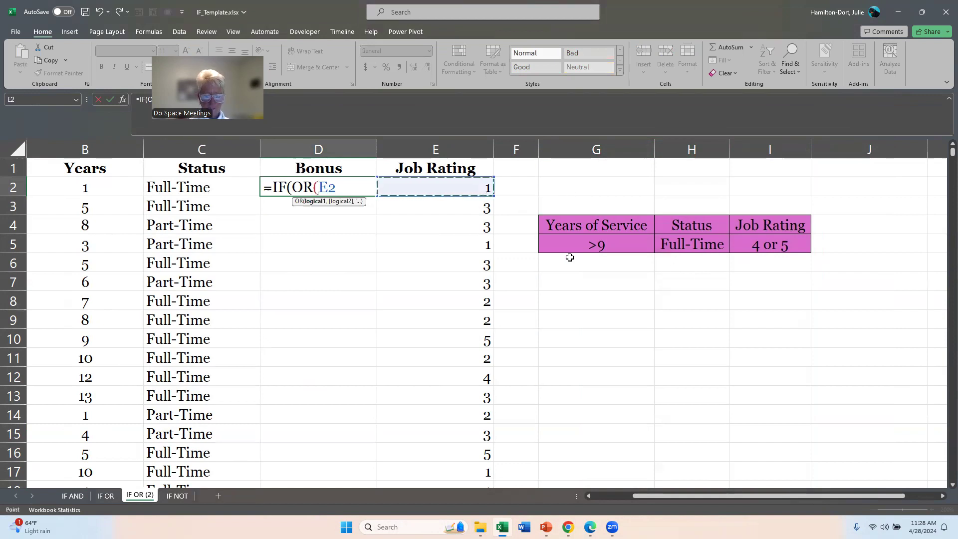
pyautogui.write('>')
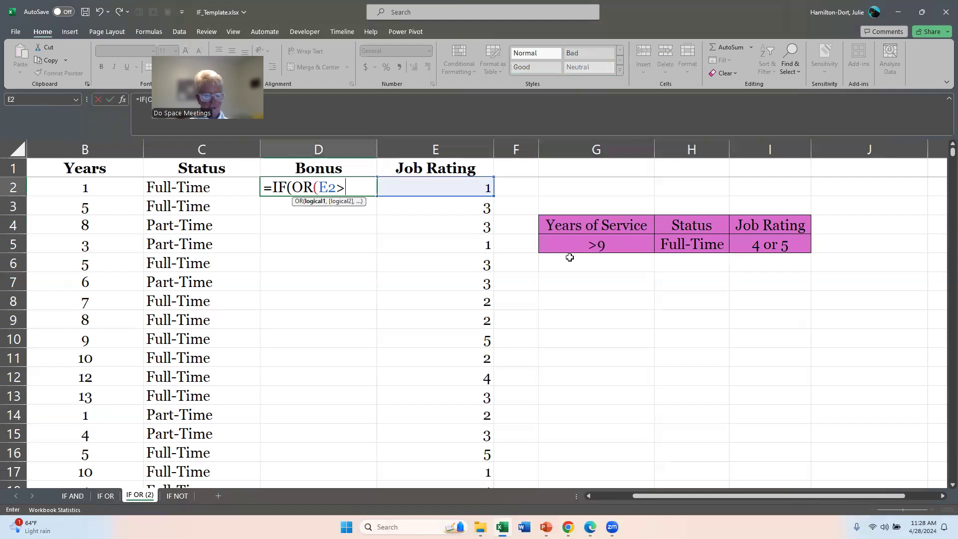
pyautogui.write('3')
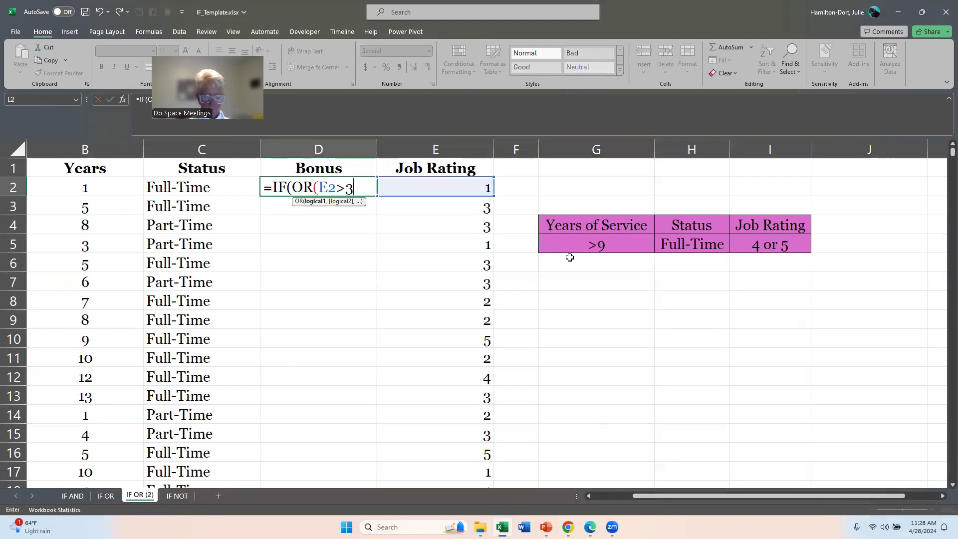
# Nest an AND function as the OR's second test, requiring C2="Full-Time" and B2>9, and close it
pyautogui.write(',and')
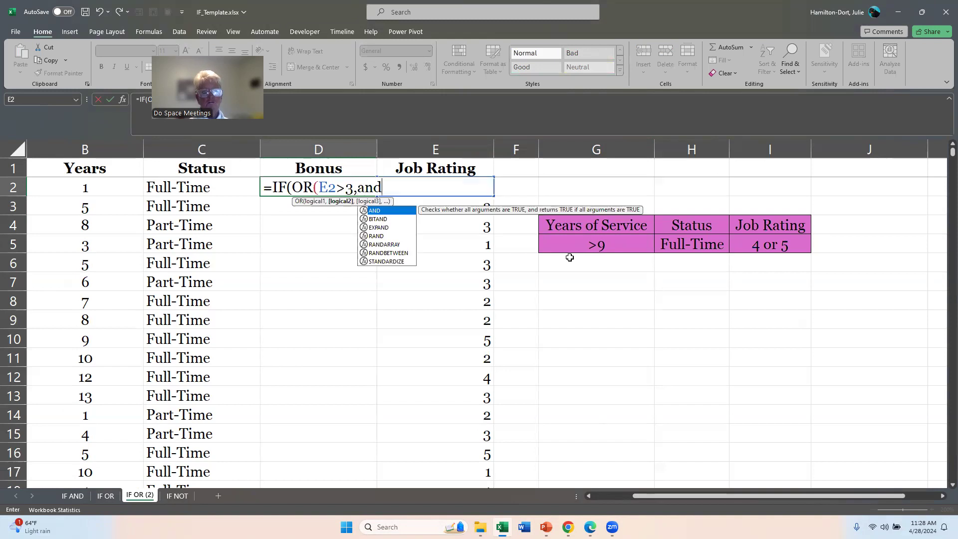
pyautogui.press('Tab')
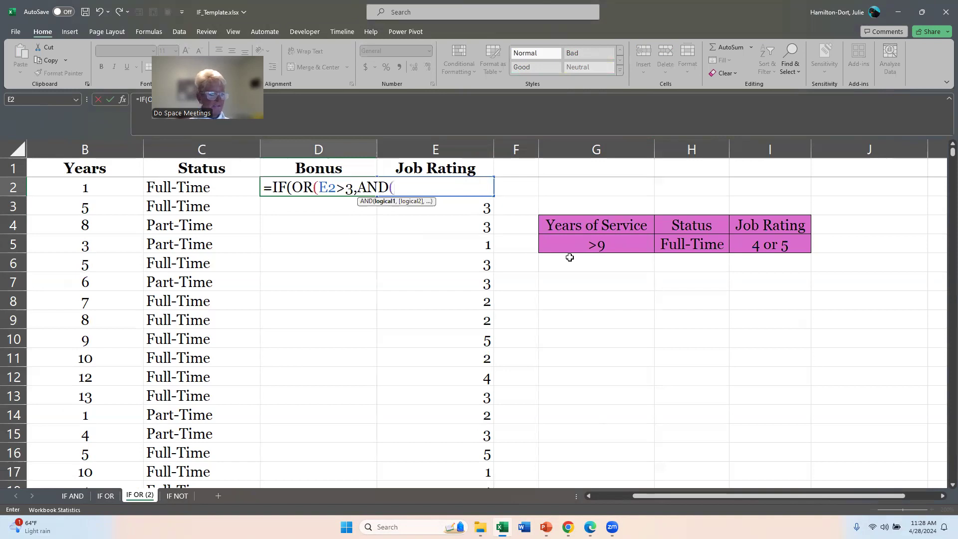
pyautogui.click(213, 186)
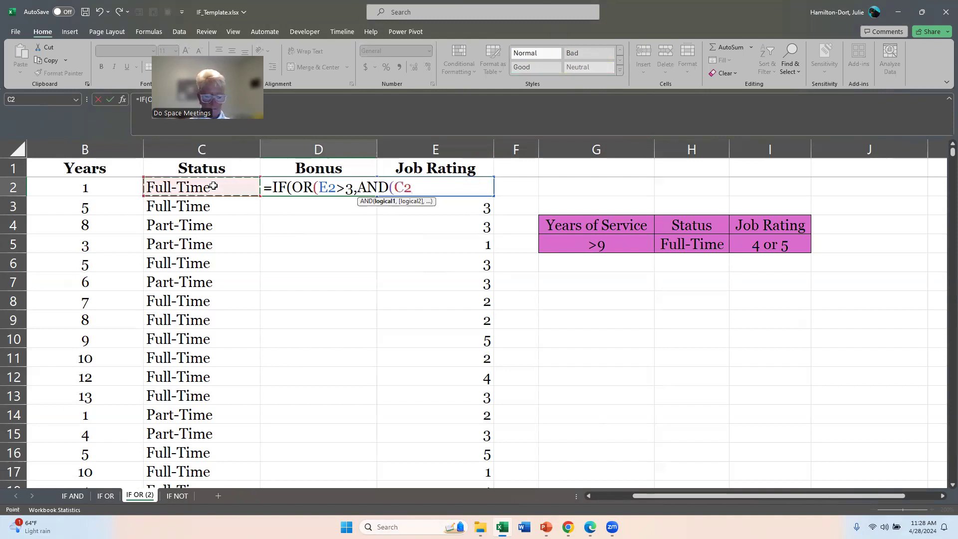
pyautogui.write('=')
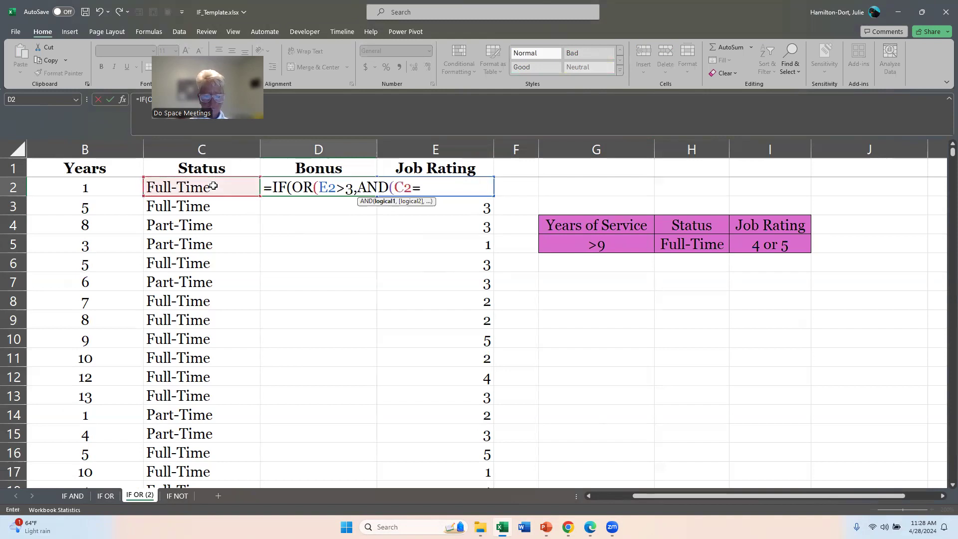
pyautogui.write('"Full-Time"')
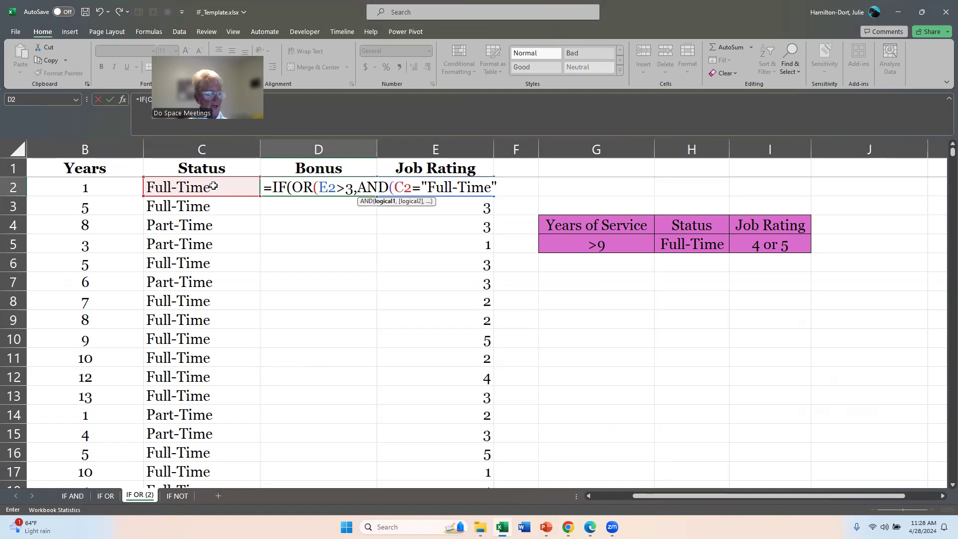
pyautogui.write(',')
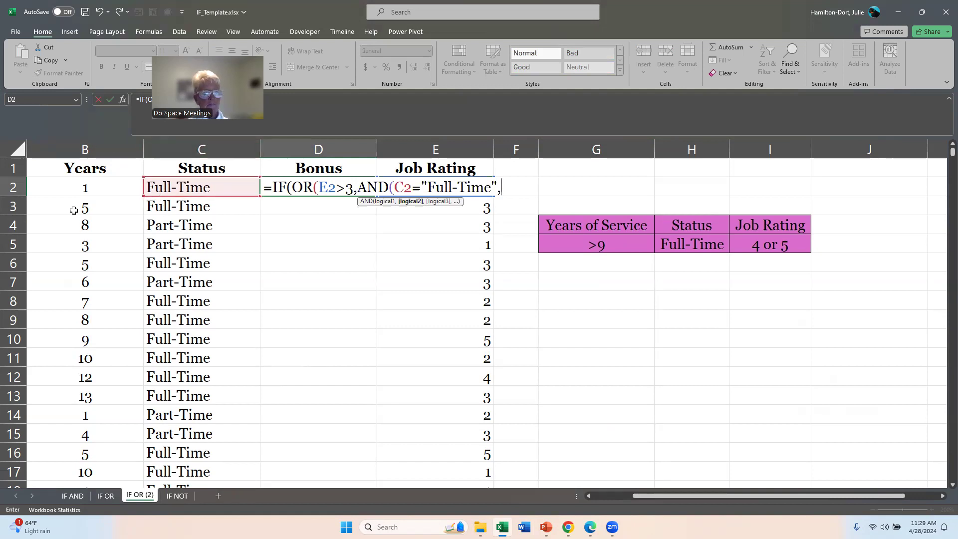
pyautogui.click(72, 185)
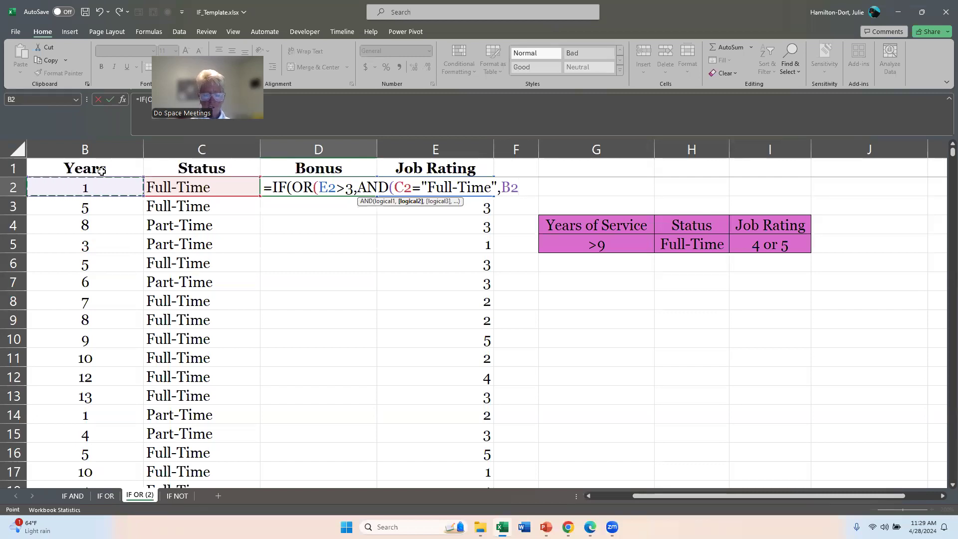
pyautogui.write('>9')
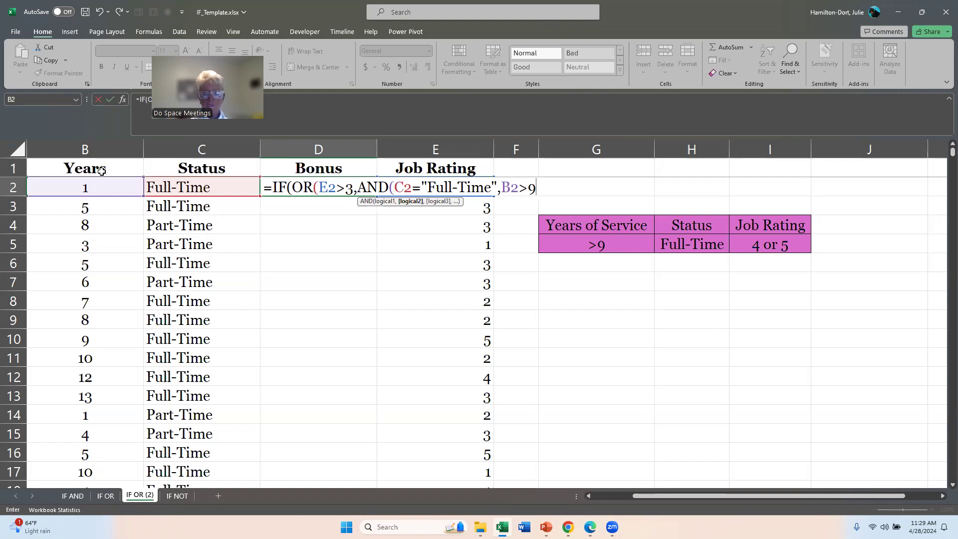
pyautogui.write(')')
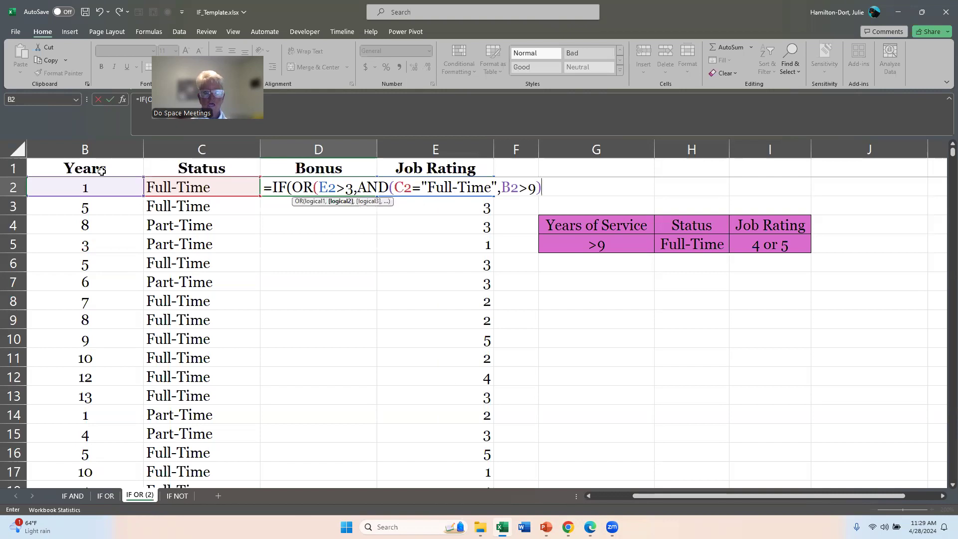
# Close the OR test in the D2 formula and finish it with 2500 if true and 0 if false
pyautogui.write(')')
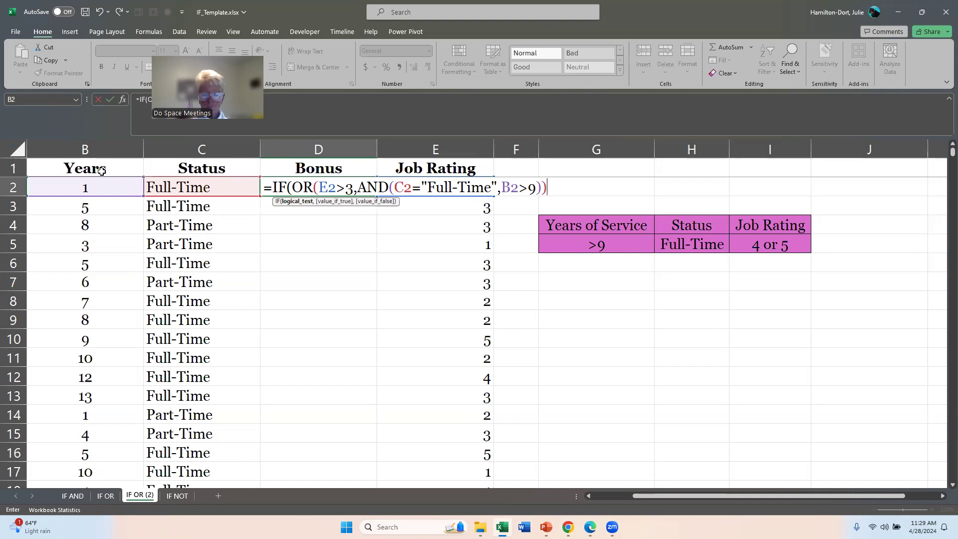
pyautogui.write(',')
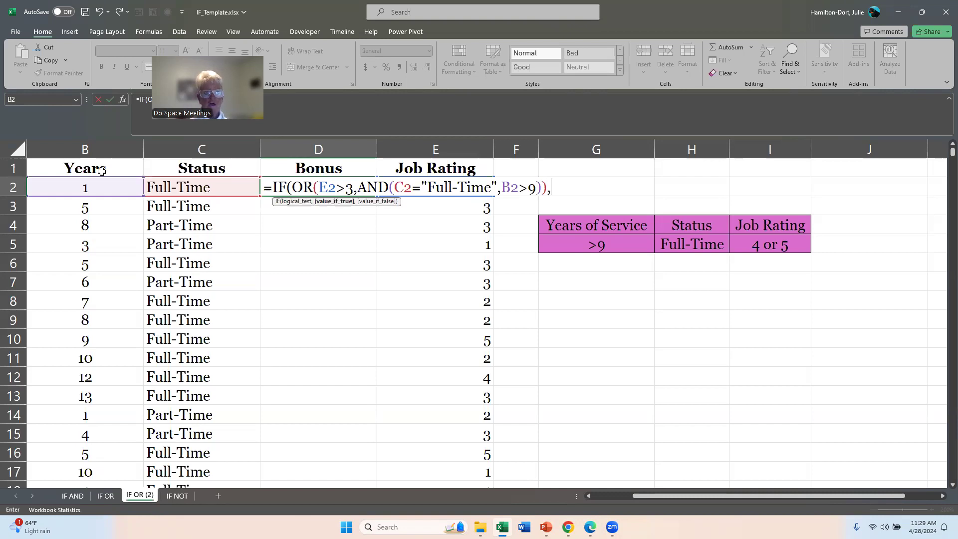
pyautogui.write('2500')
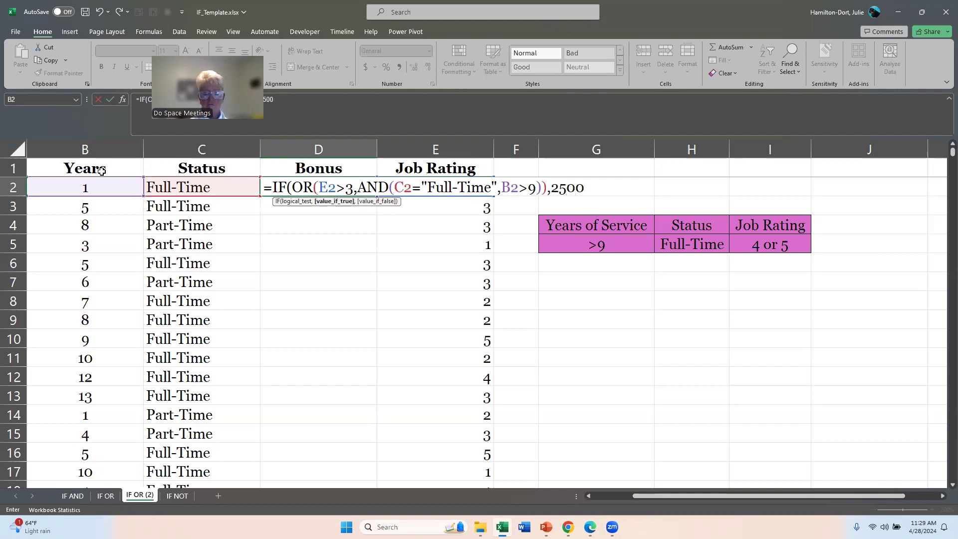
pyautogui.write(',0')
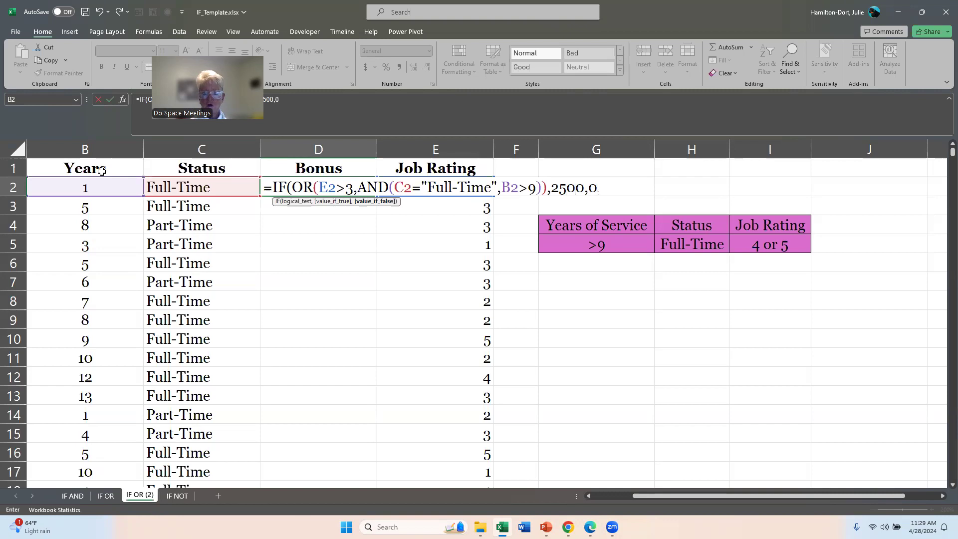
pyautogui.write(')')
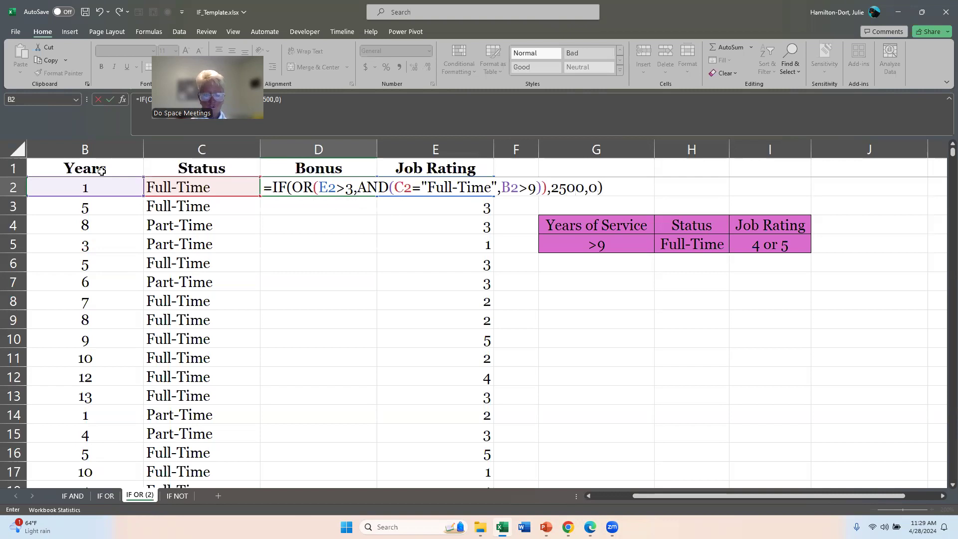
pyautogui.press('Return')
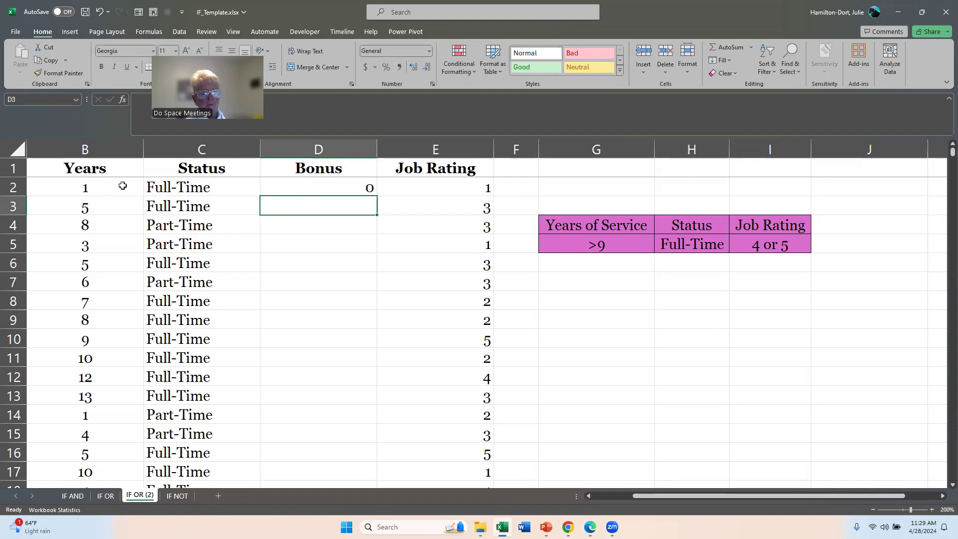
# Fill the D2 bonus formula down through D16 and review the formula in D2
pyautogui.click(187, 193)
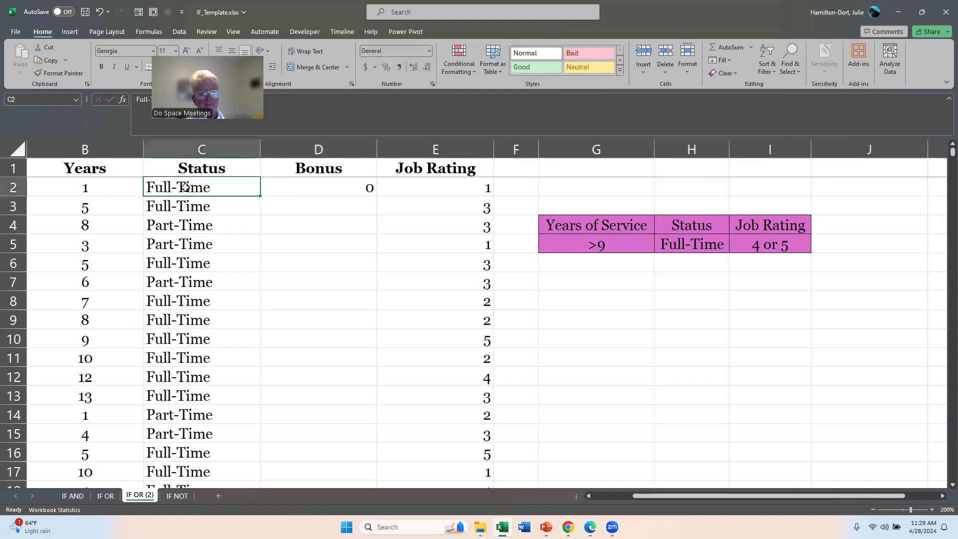
pyautogui.moveTo(107, 188); pyautogui.dragTo(172, 210)
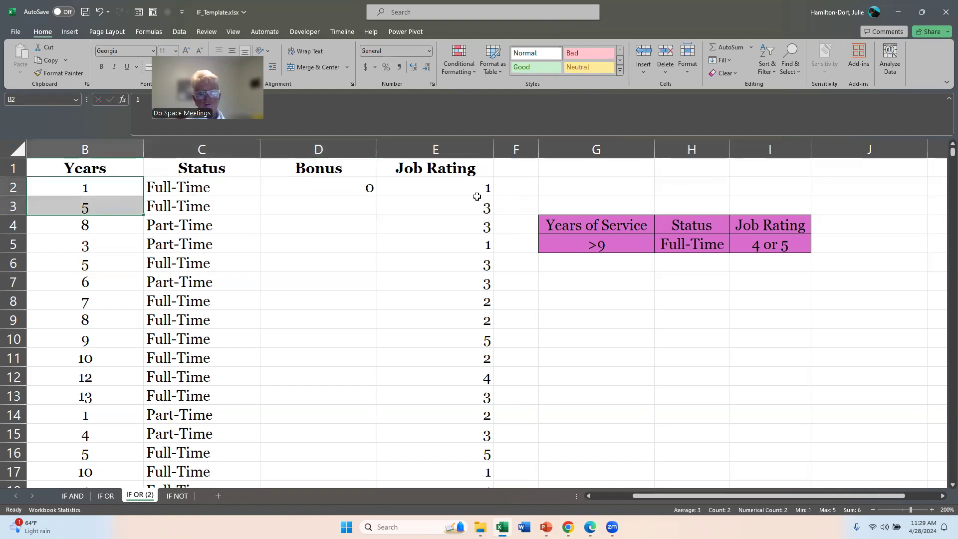
pyautogui.click(437, 185)
pyautogui.click(354, 188)
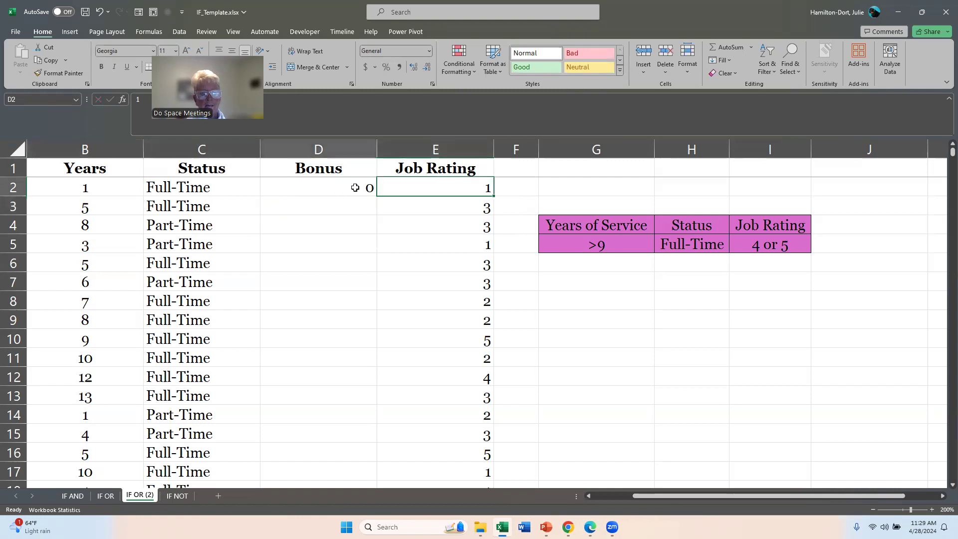
pyautogui.moveTo(377, 195); pyautogui.dragTo(363, 288)
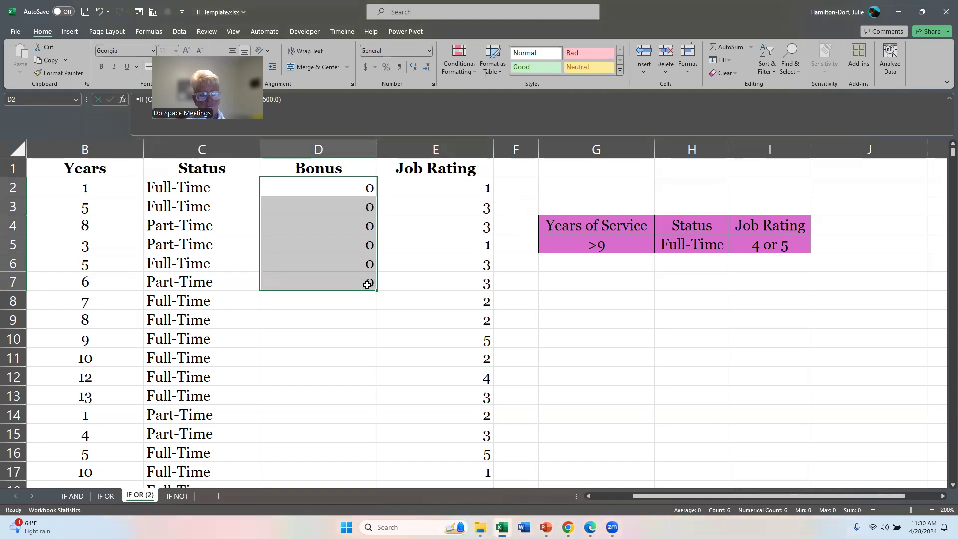
pyautogui.moveTo(377, 291); pyautogui.dragTo(391, 454)
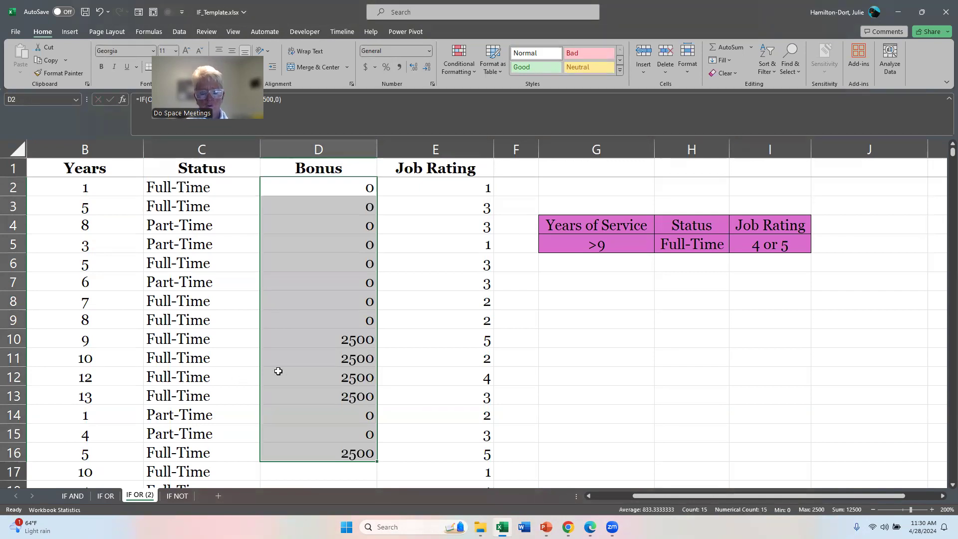
pyautogui.doubleClick(292, 187)
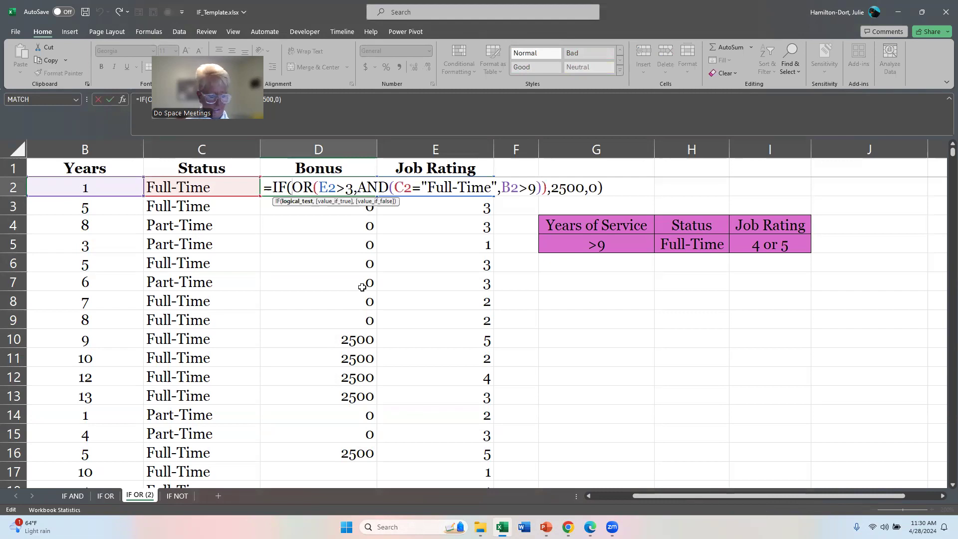
pyautogui.hotkey('ctrl', 'Return')
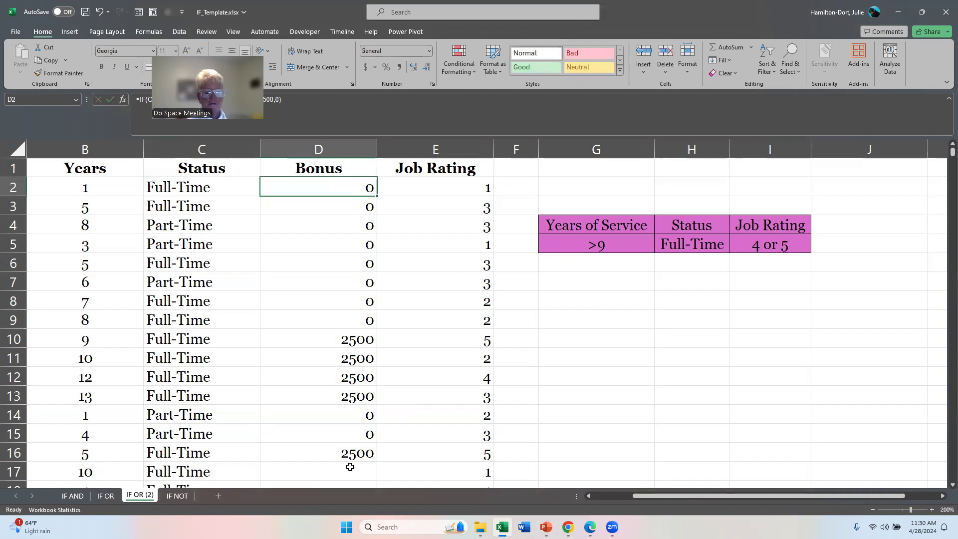
# On the IF NOT sheet, start an IF formula in D2 with a nested NOT function as its logical test
pyautogui.click(175, 499)
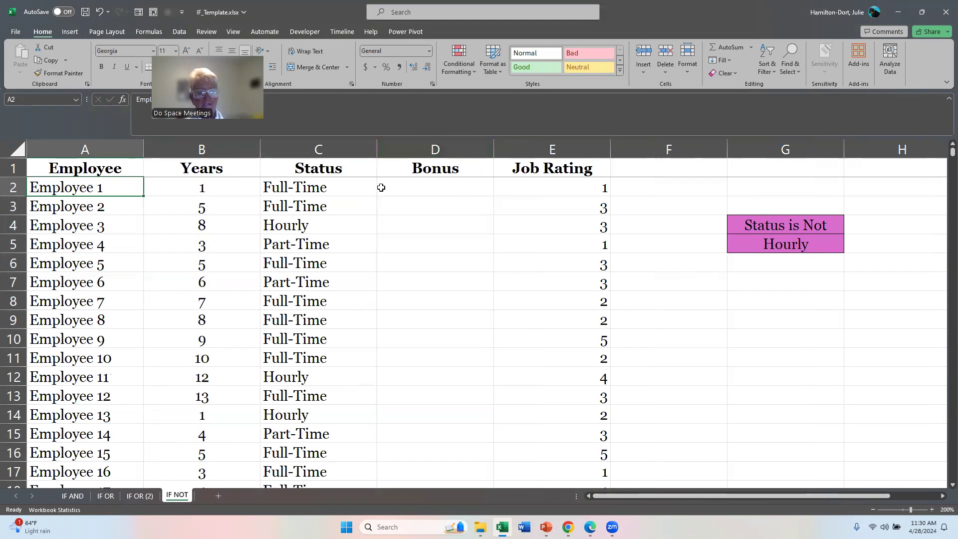
pyautogui.click(346, 227)
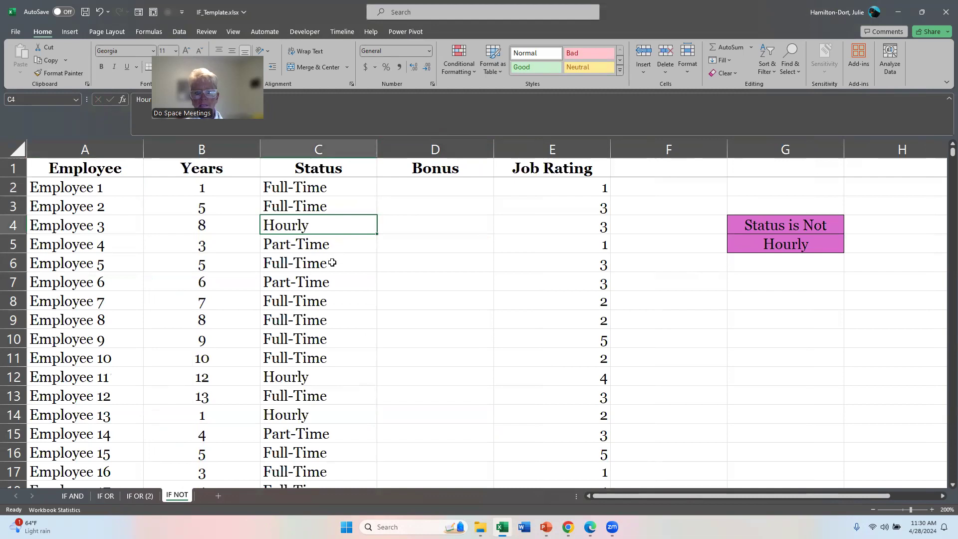
pyautogui.click(331, 246)
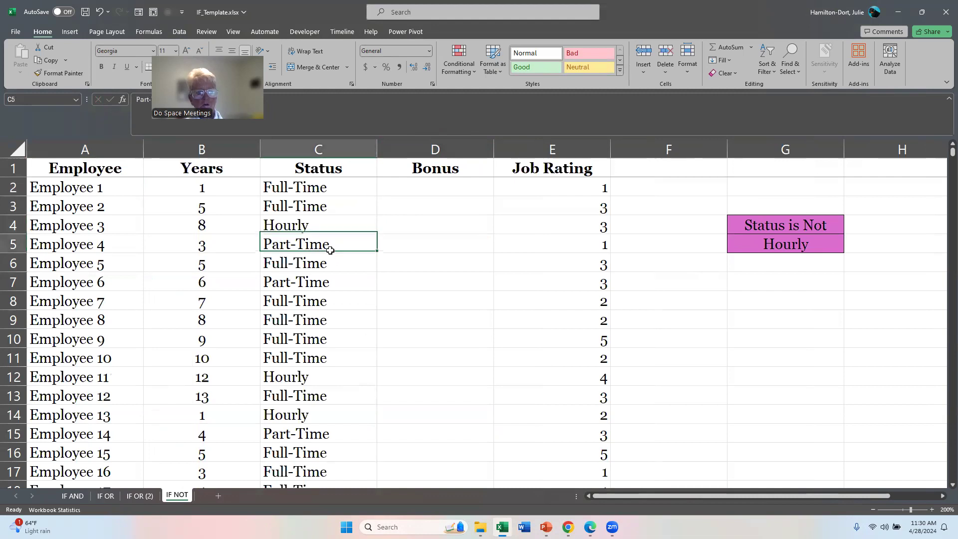
pyautogui.click(330, 263)
pyautogui.click(324, 224)
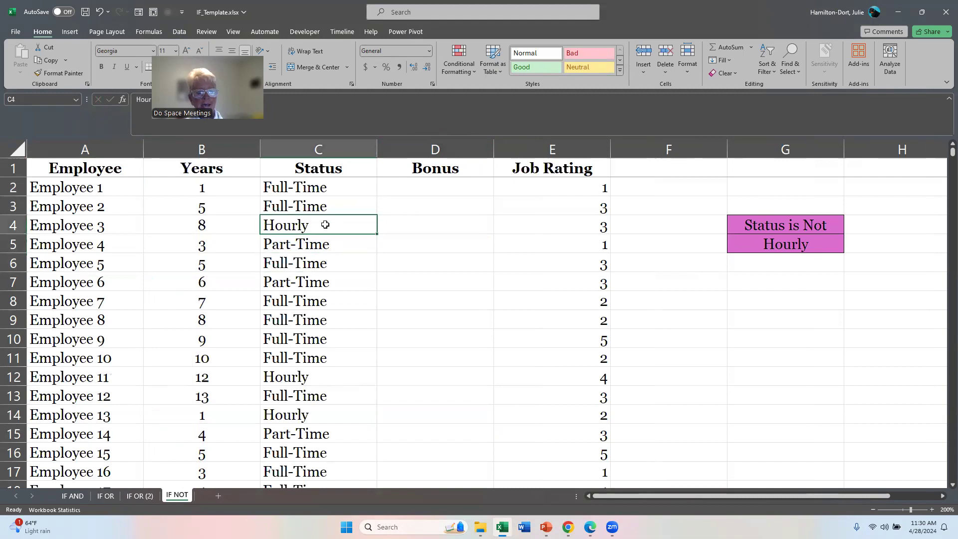
pyautogui.click(418, 182)
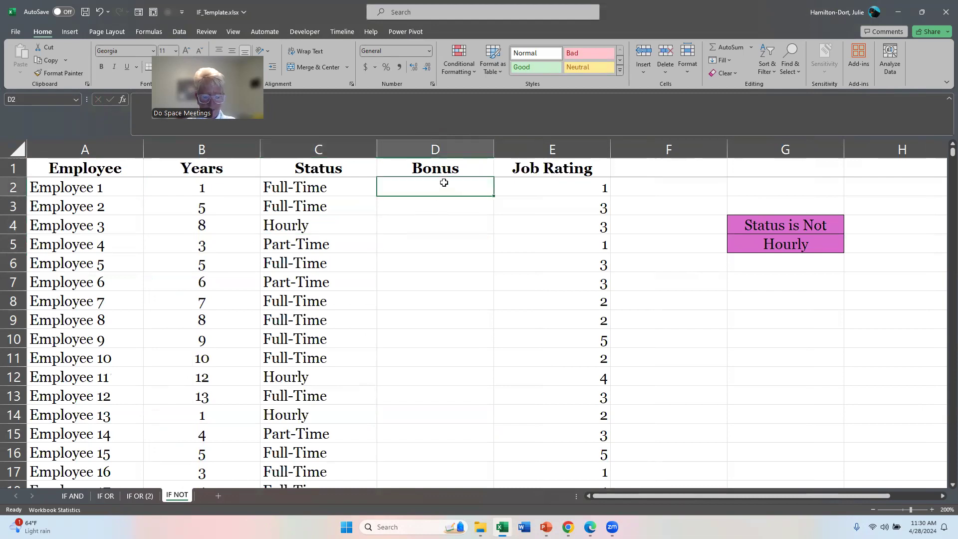
pyautogui.write('=if')
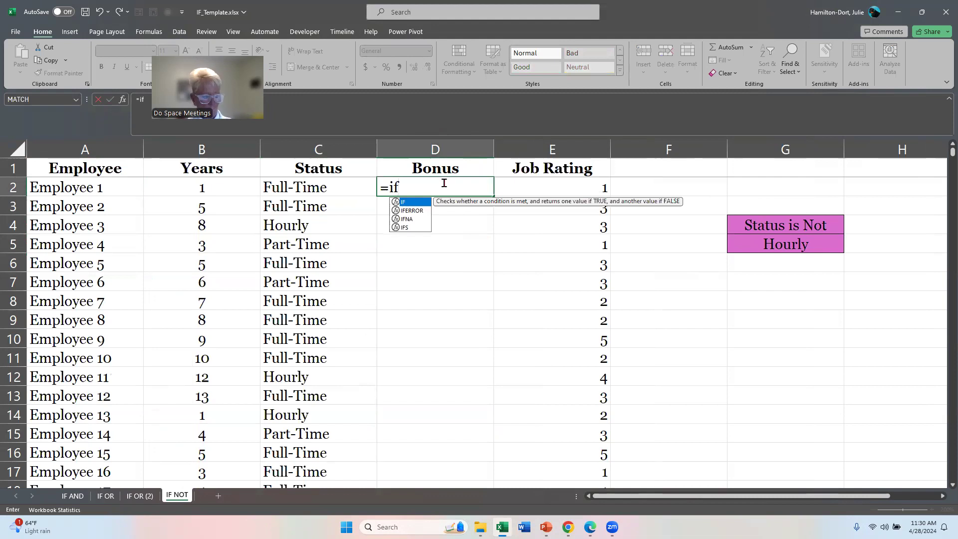
pyautogui.press('Tab')
pyautogui.write('n')
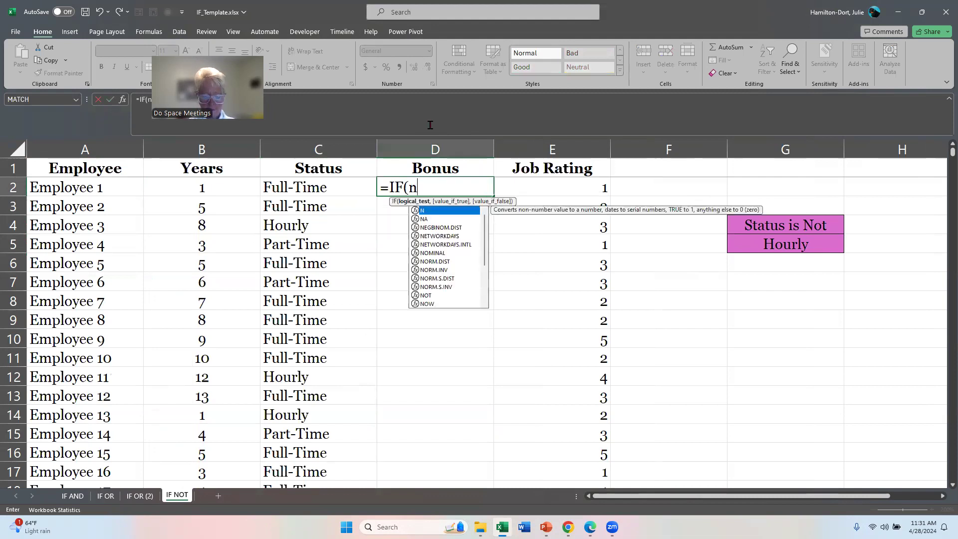
pyautogui.write('o')
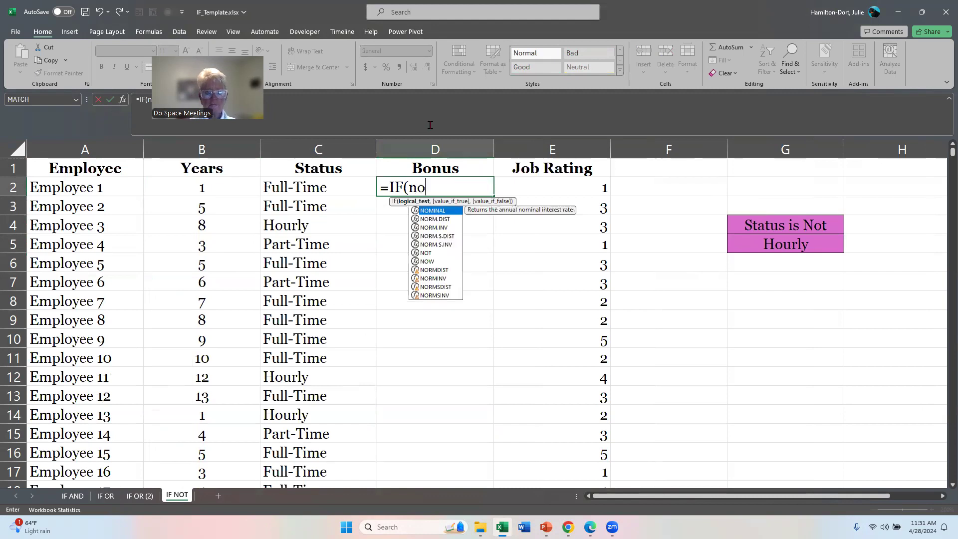
pyautogui.doubleClick(423, 253)
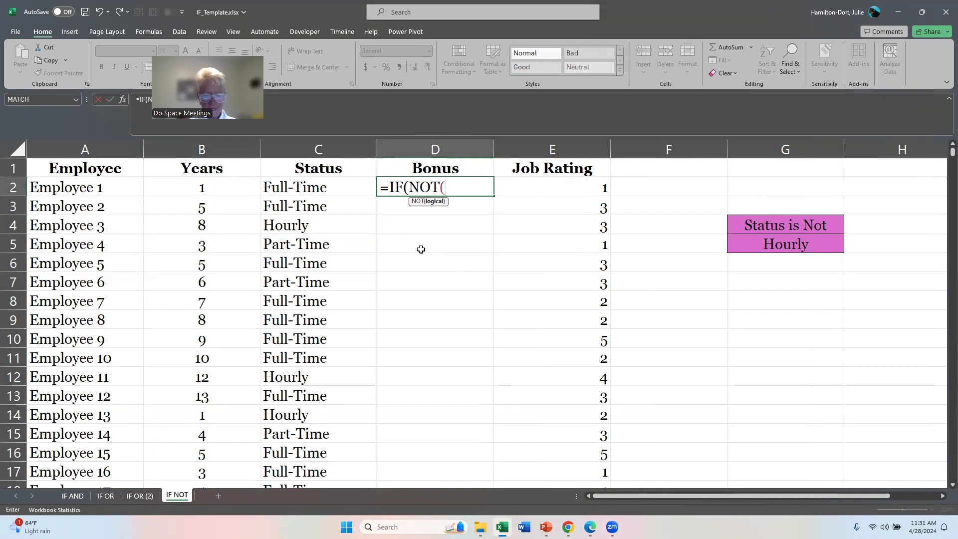
# Set the NOT function's condition to C2="Hourly" and close it
pyautogui.click(298, 187)
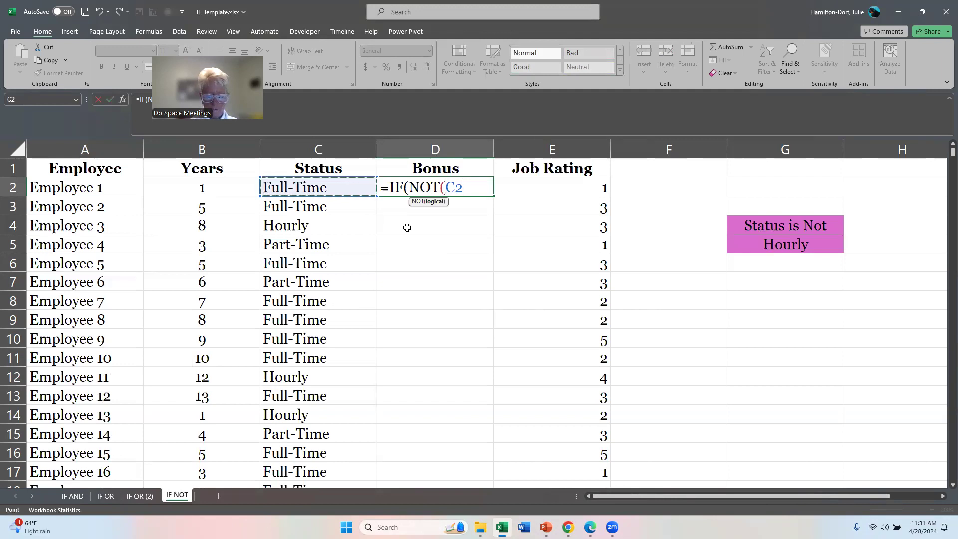
pyautogui.write('=')
pyautogui.write('"Hourl')
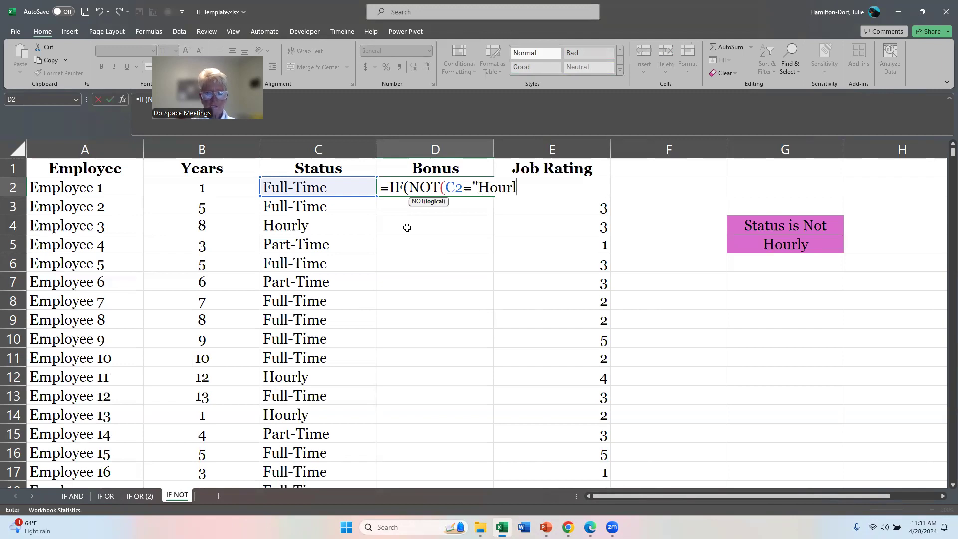
pyautogui.write('y"')
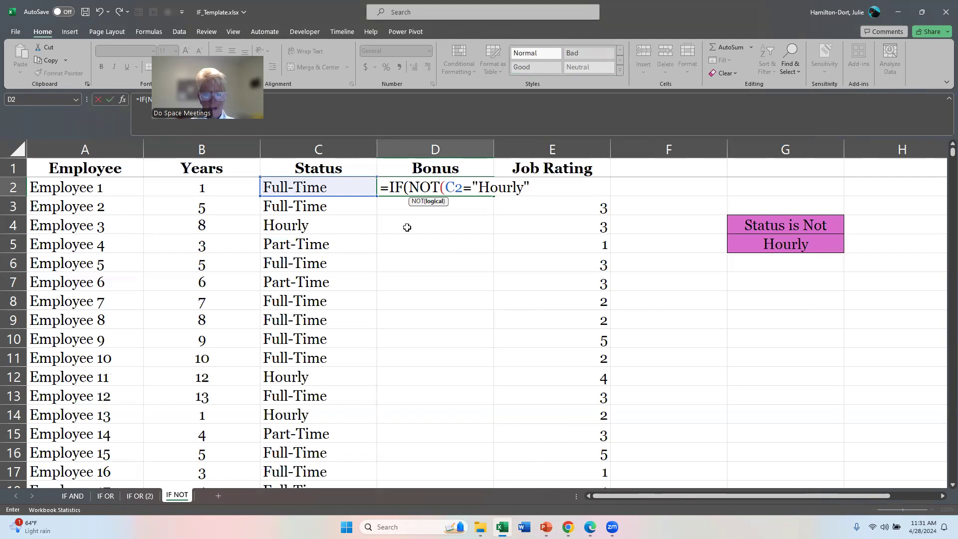
pyautogui.write('),')
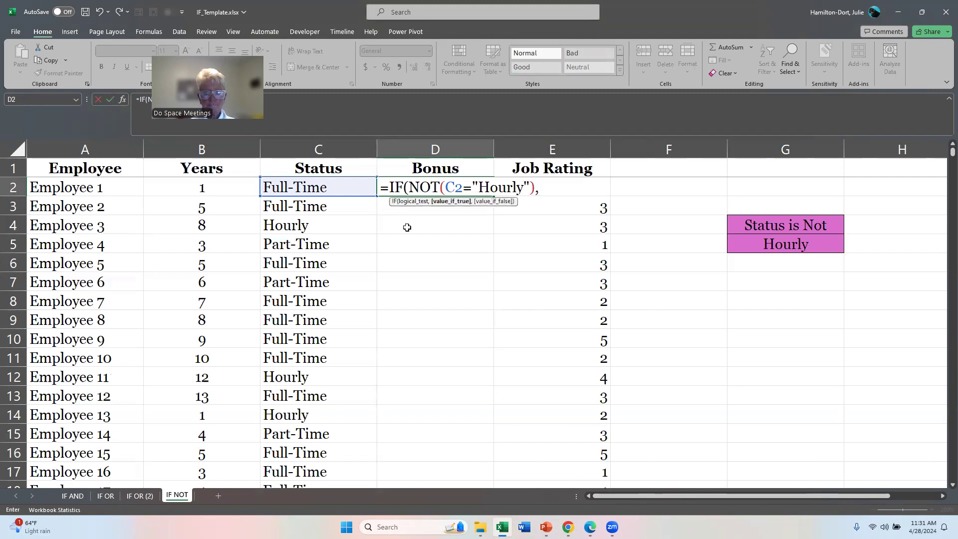
# Finish the D2 formula with 3000 if true and 0 if false, and fill it down the whole Bonus column
pyautogui.write('2')
pyautogui.press('BackSpace')
pyautogui.write('3000,0)')
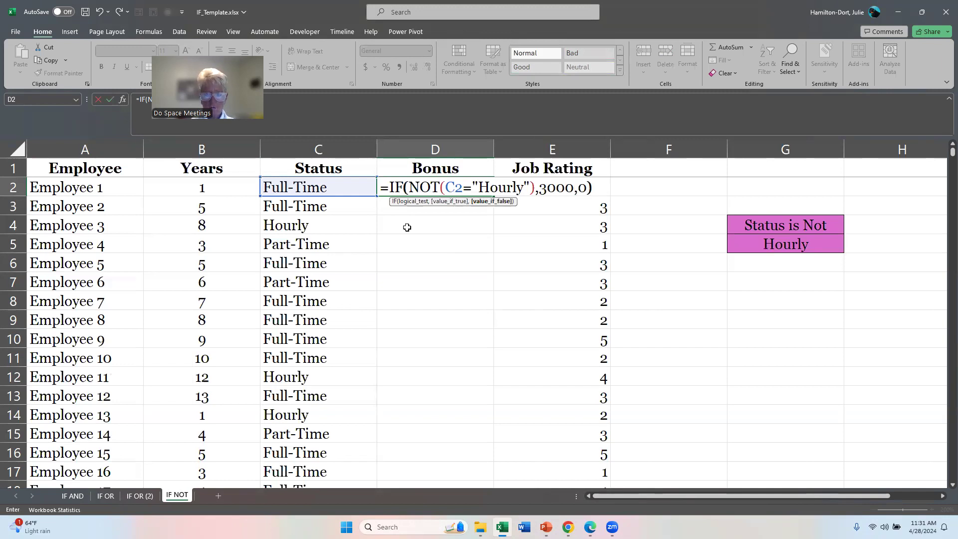
pyautogui.press('Return')
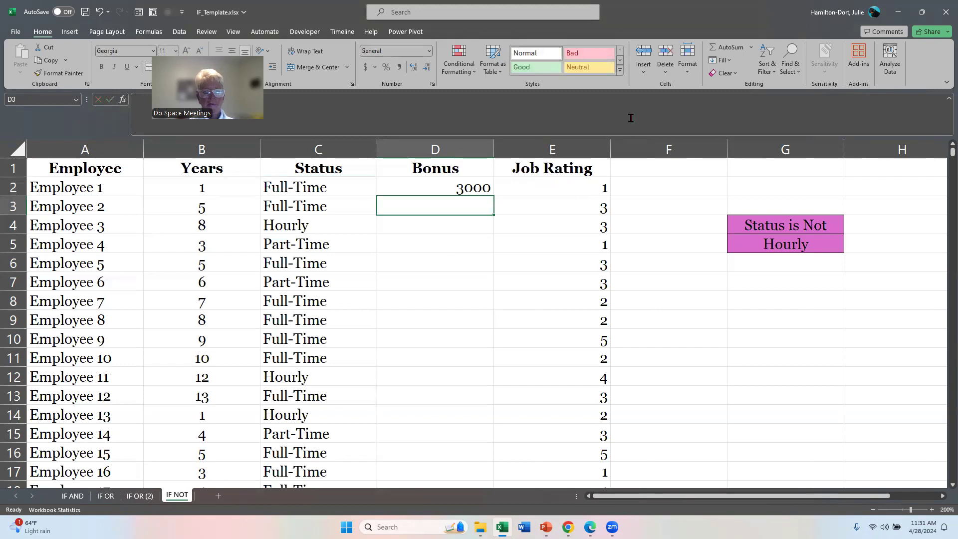
pyautogui.click(435, 189)
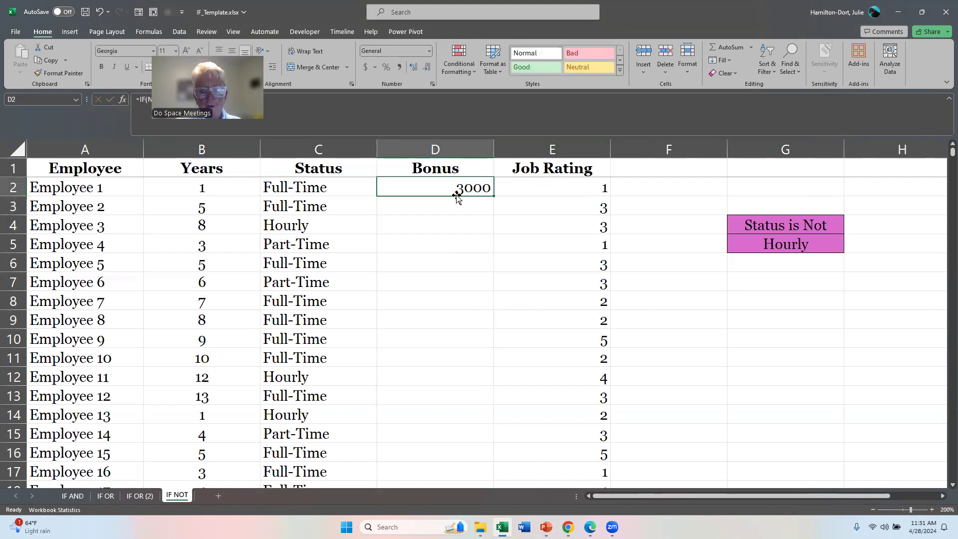
pyautogui.doubleClick(492, 196)
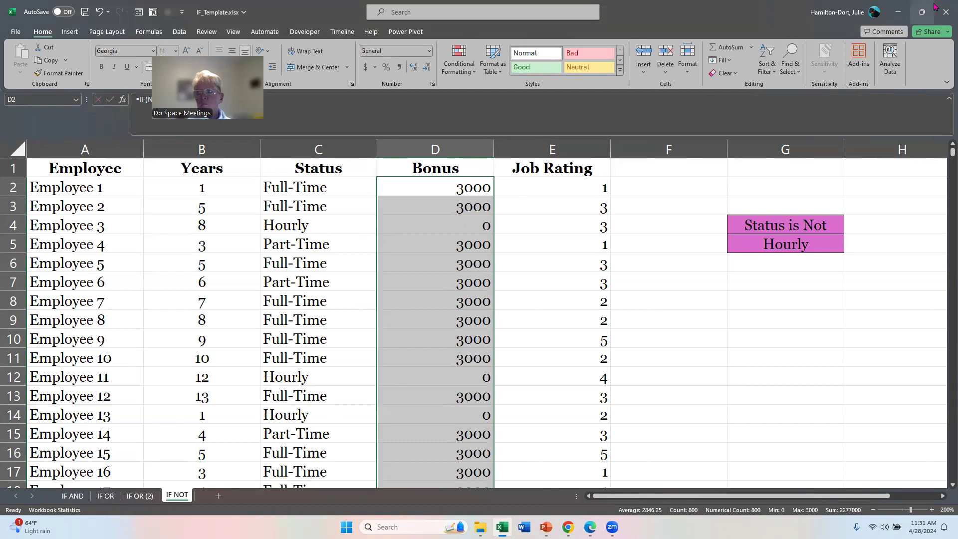
# Open Count IF_IFS_Template.xlsx from the Advanced Excel_Day 2 folder in File Explorer and select G7 beside job rating 1
pyautogui.click(897, 10)
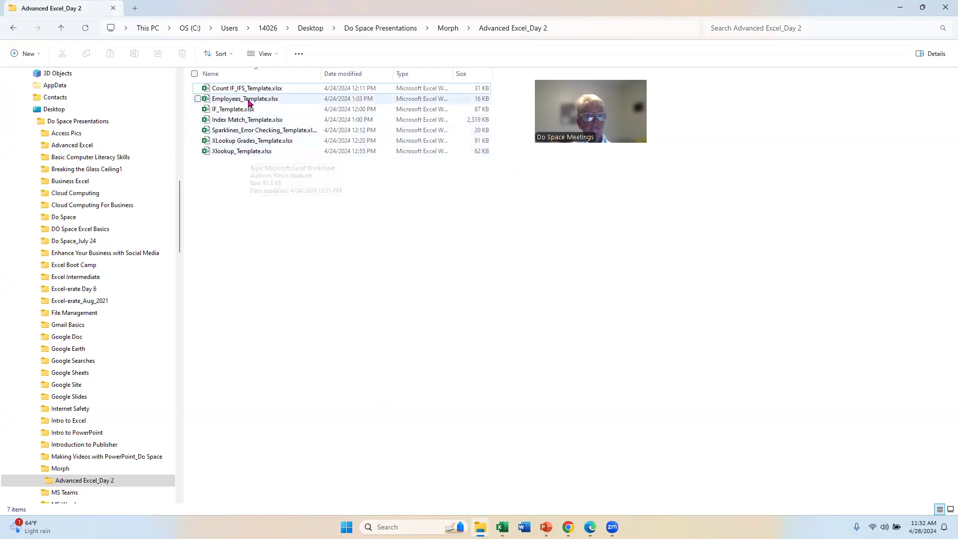
pyautogui.doubleClick(222, 89)
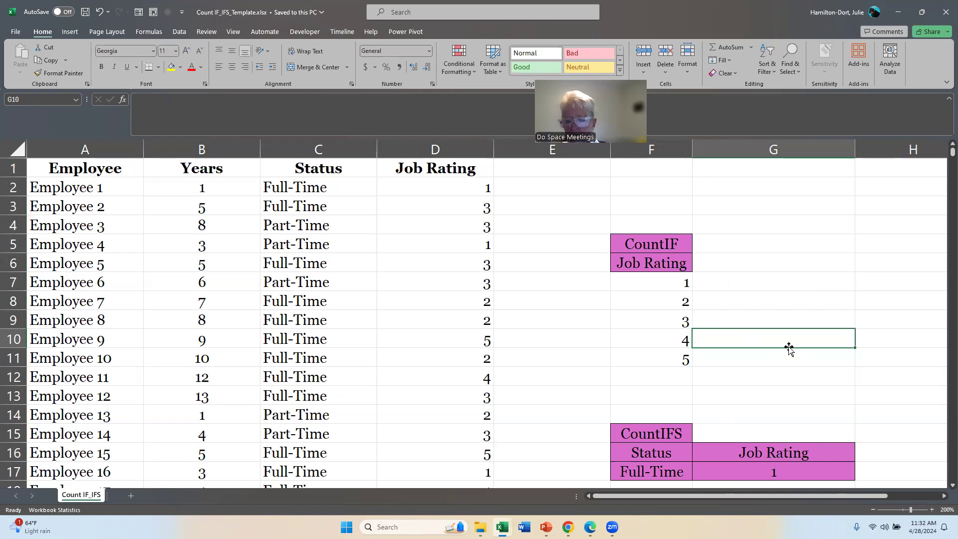
pyautogui.scroll(-2, 786, 349)
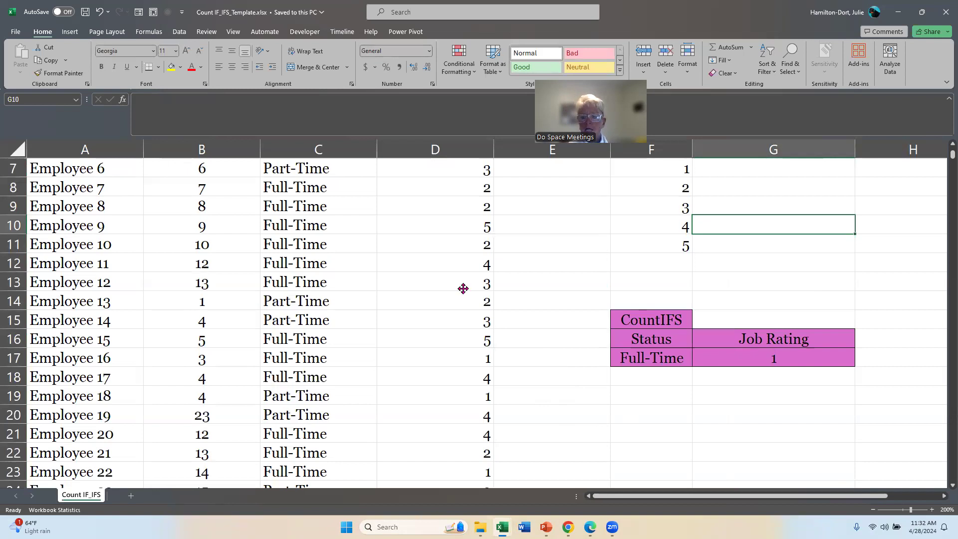
pyautogui.click(747, 184)
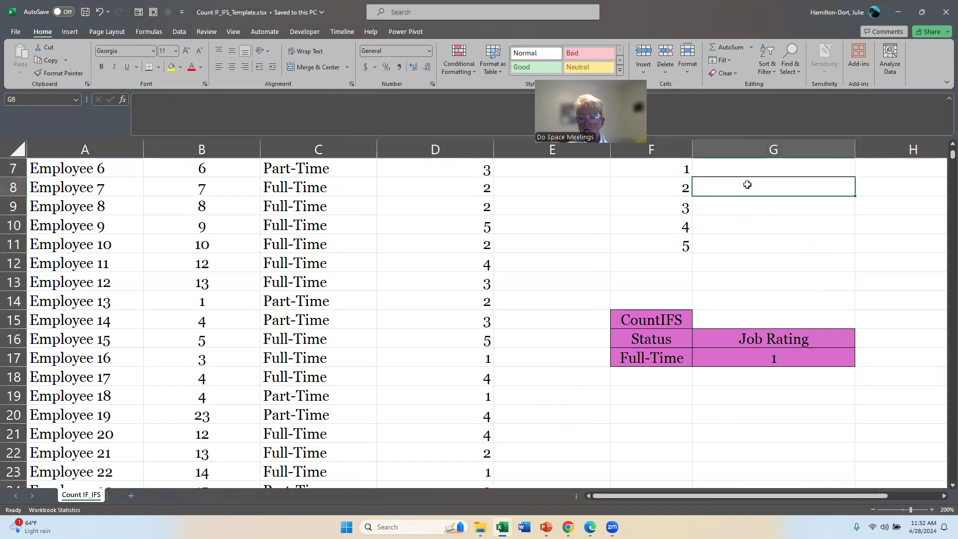
pyautogui.click(791, 167)
pyautogui.scroll(2, 812, 216)
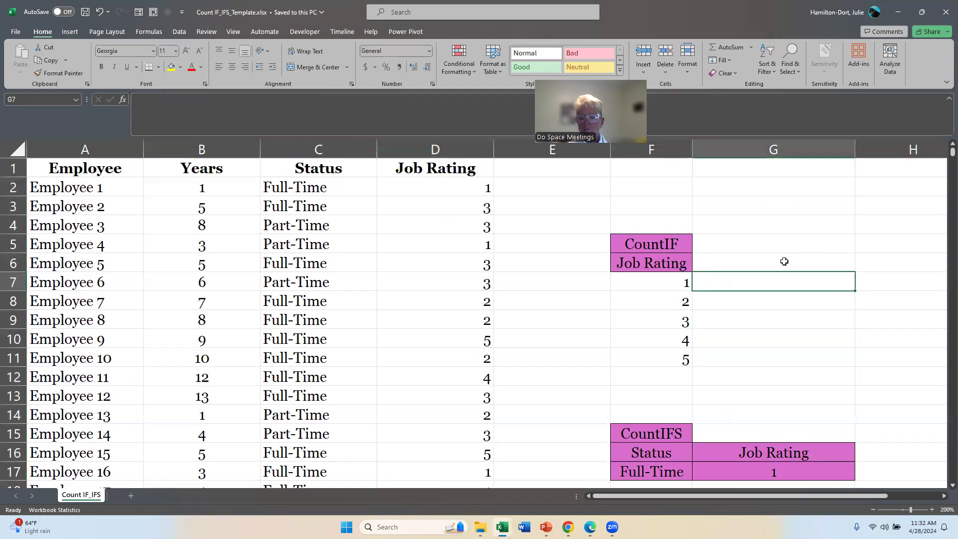
# Search the function library for countif and start a COUNTIF formula in G7, with its arguments dialog clear of the data
pyautogui.click(123, 99)
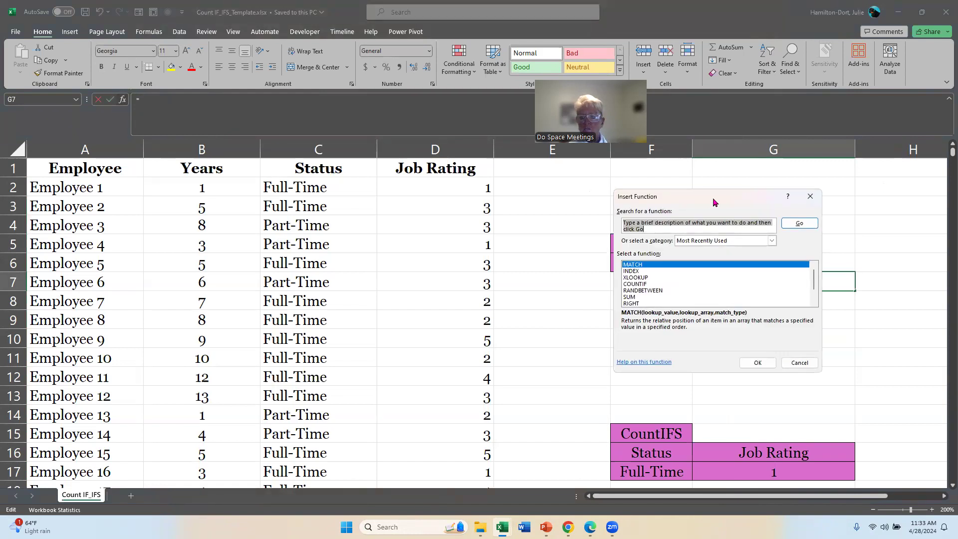
pyautogui.moveTo(705, 197); pyautogui.dragTo(427, 107)
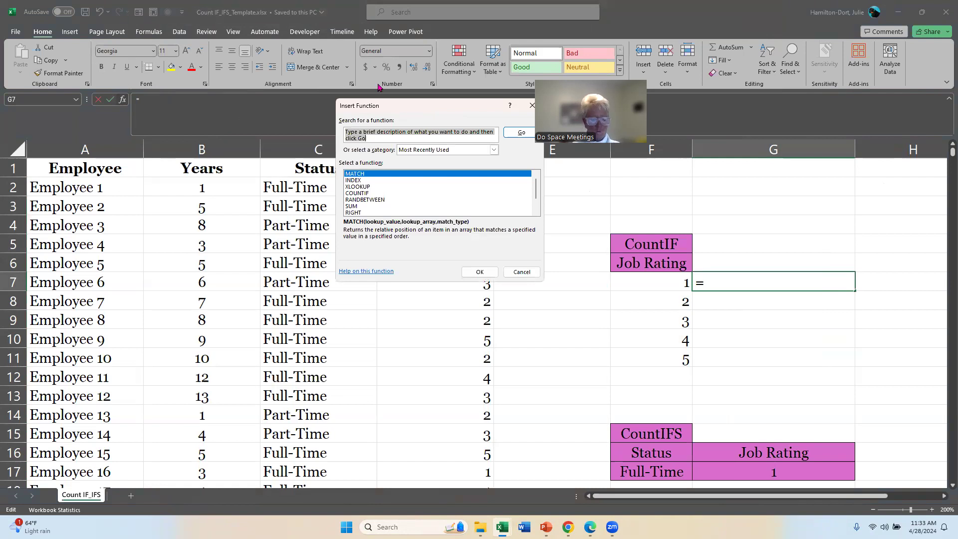
pyautogui.write('count')
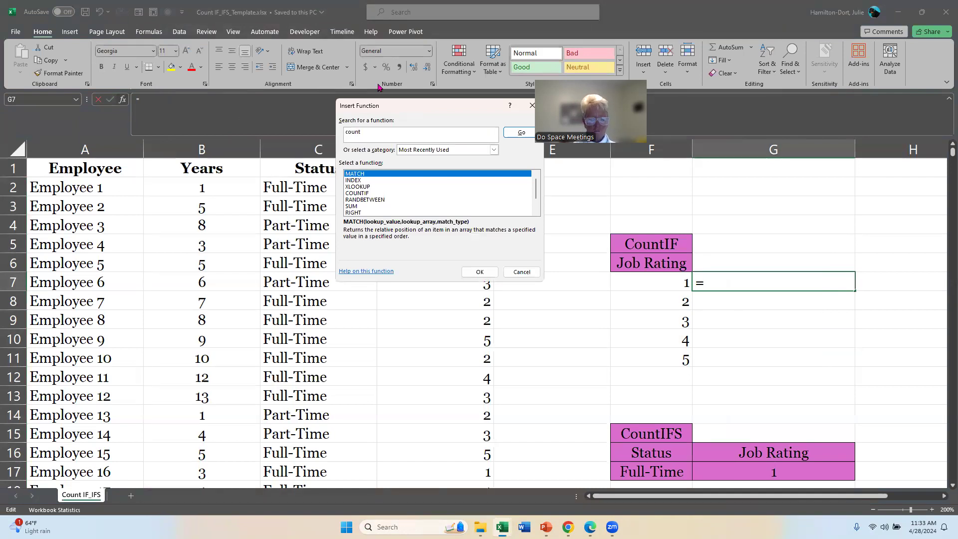
pyautogui.write('if')
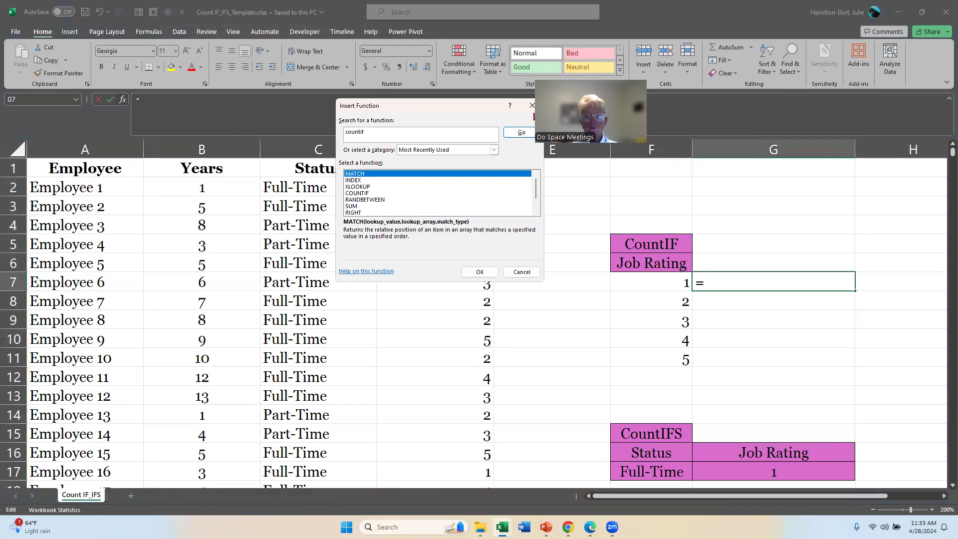
pyautogui.click(521, 132)
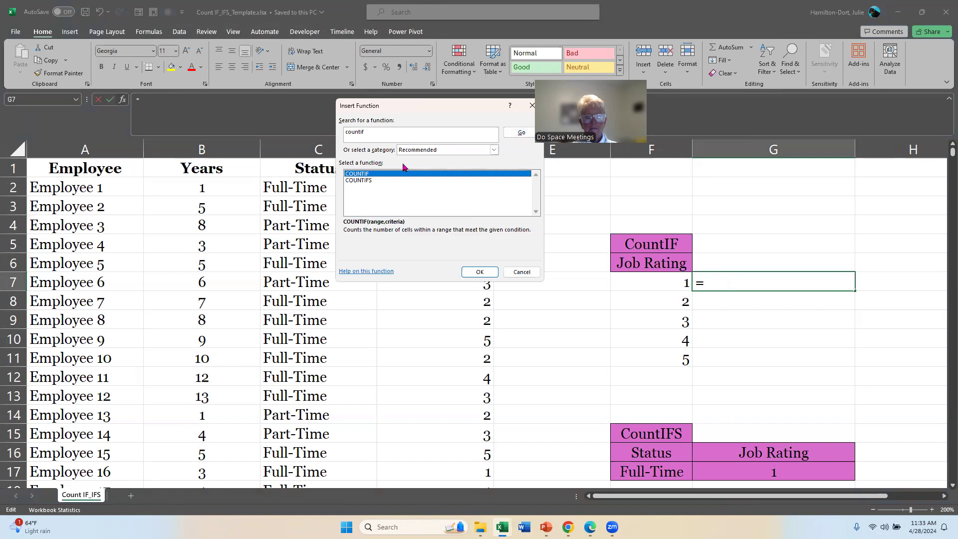
pyautogui.doubleClick(363, 173)
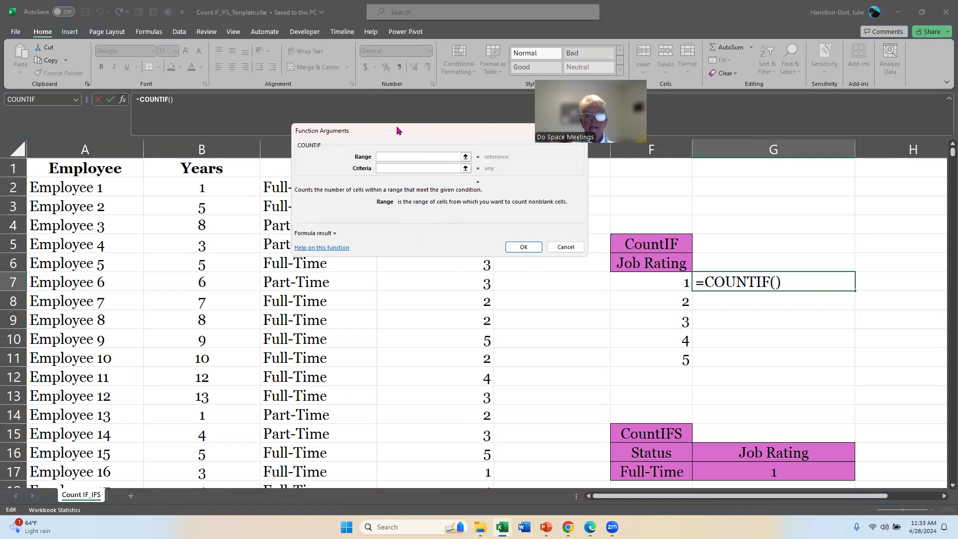
pyautogui.moveTo(398, 130); pyautogui.dragTo(338, 102)
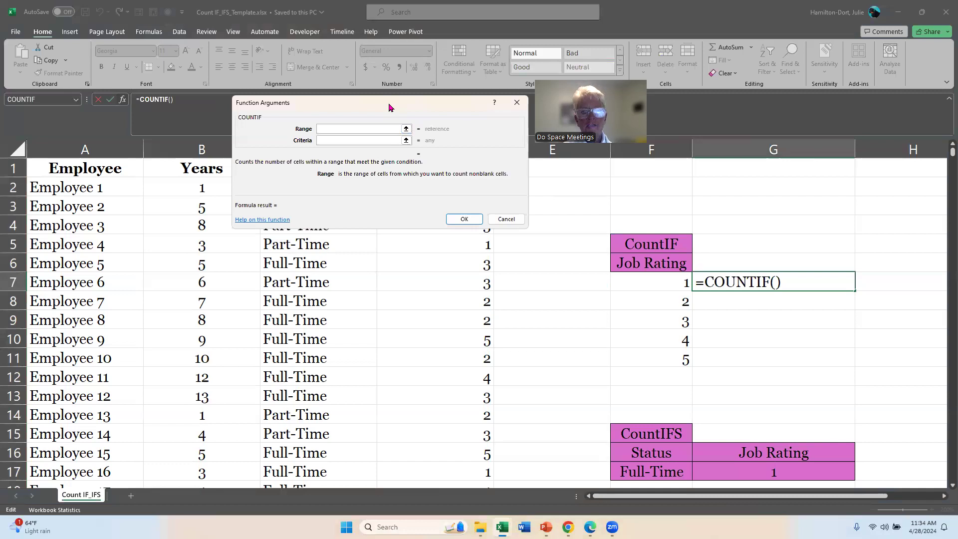
pyautogui.moveTo(389, 107); pyautogui.dragTo(291, 30)
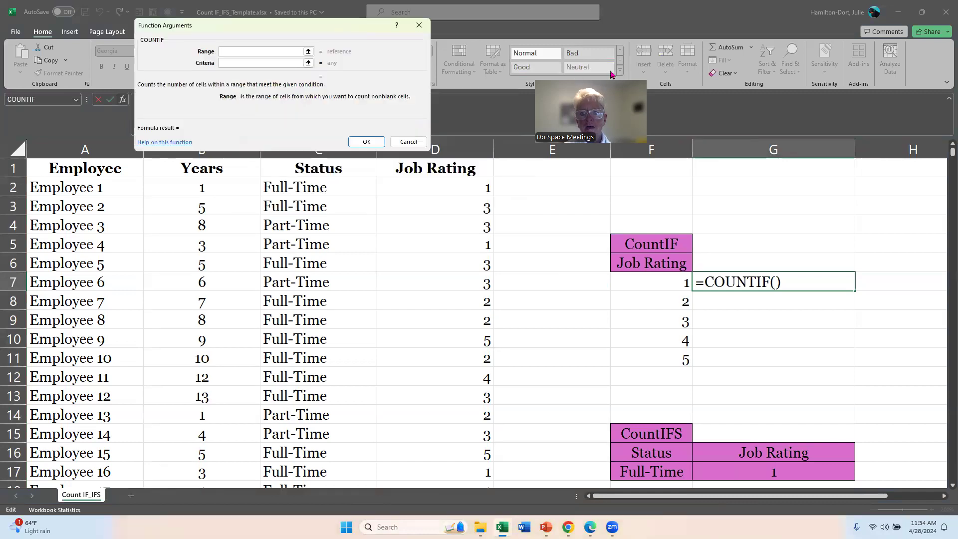
# Set the range of the G7 COUNTIF formula to the whole Job Rating column, D2:D801
pyautogui.click(455, 187)
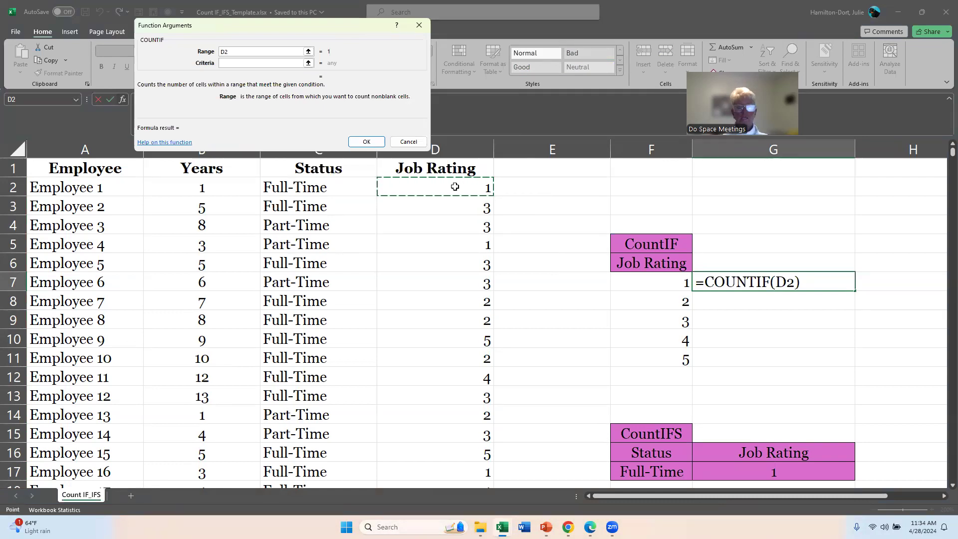
pyautogui.hotkey('ctrl', 'shift', 'Down')
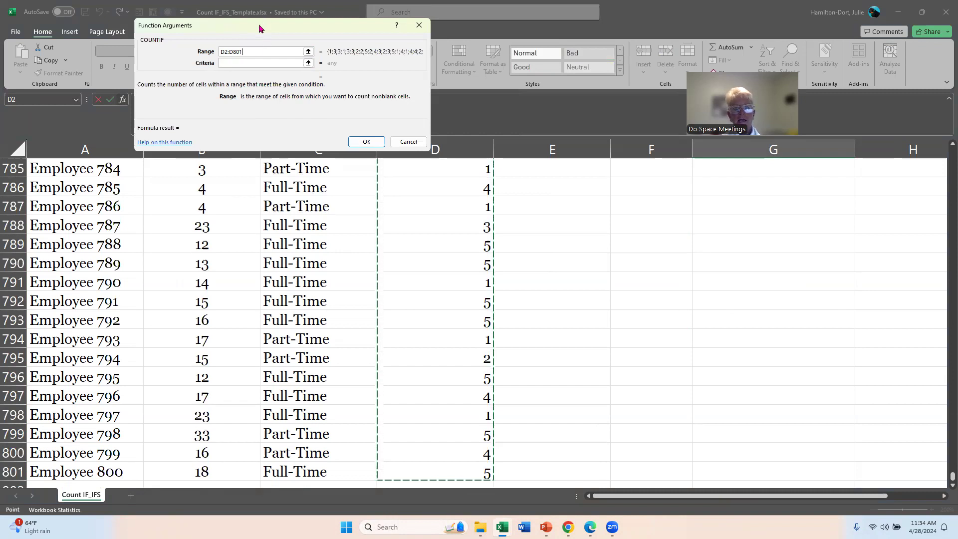
pyautogui.moveTo(259, 29); pyautogui.dragTo(418, 64)
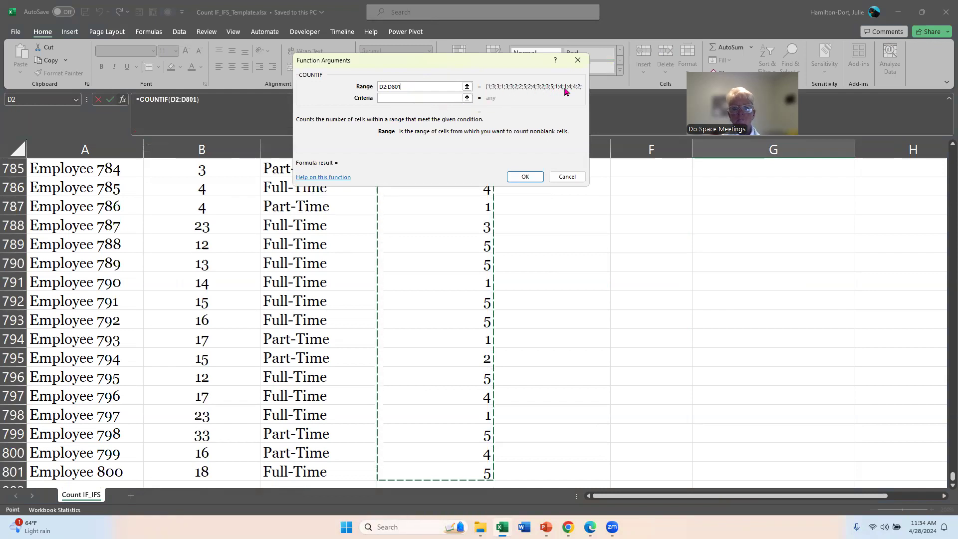
# Complete the G7 COUNTIF formula with F7 as its criteria, and narrow column G
pyautogui.click(432, 97)
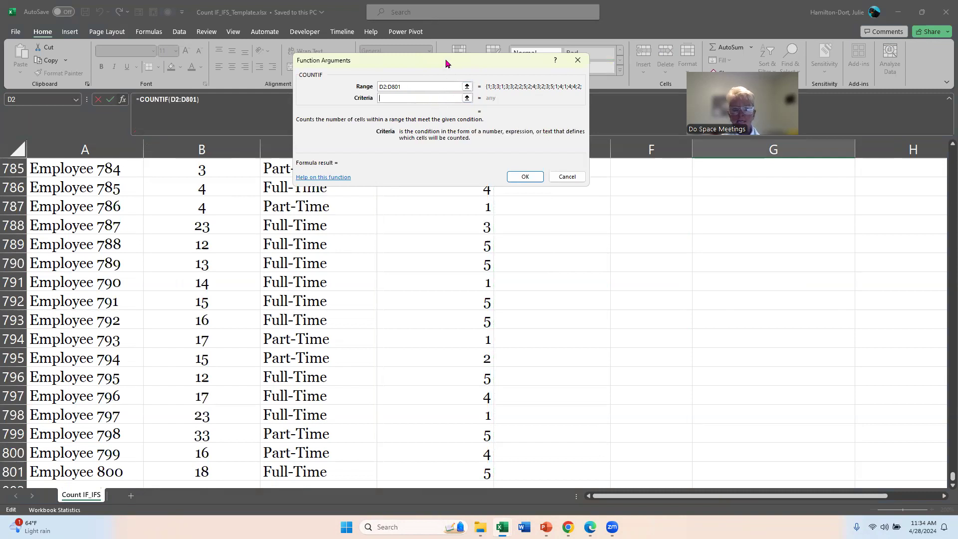
pyautogui.moveTo(445, 58); pyautogui.dragTo(372, 76)
pyautogui.scroll(14, 916, 441)
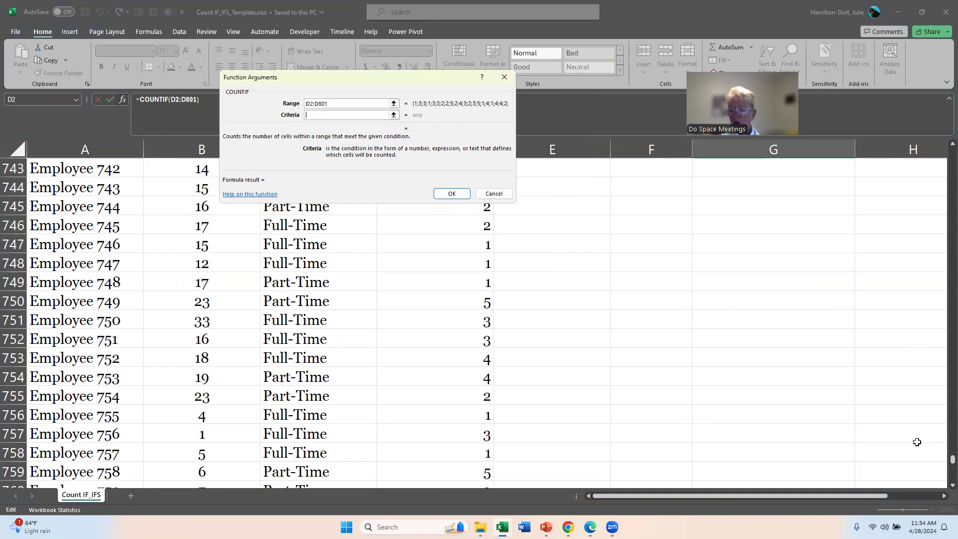
pyautogui.moveTo(943, 459); pyautogui.dragTo(944, 139)
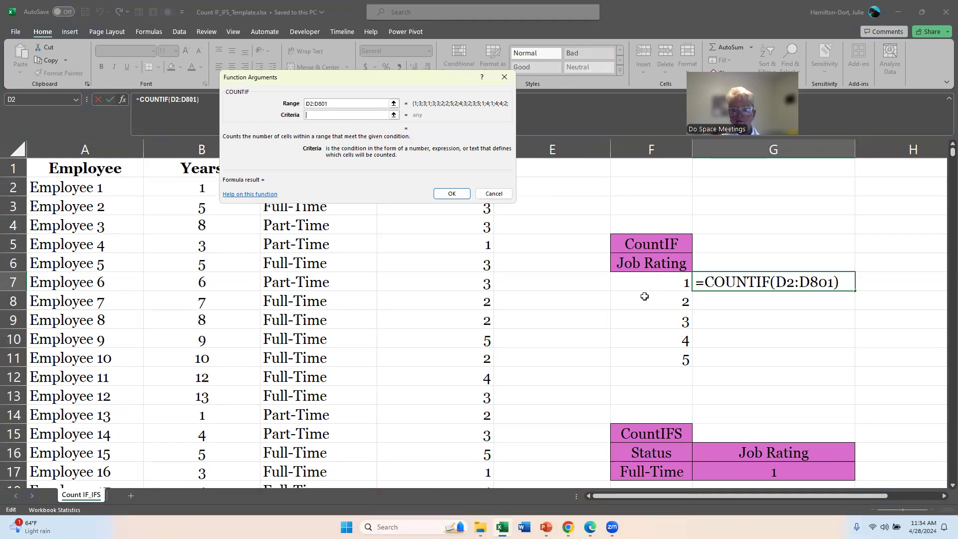
pyautogui.click(635, 284)
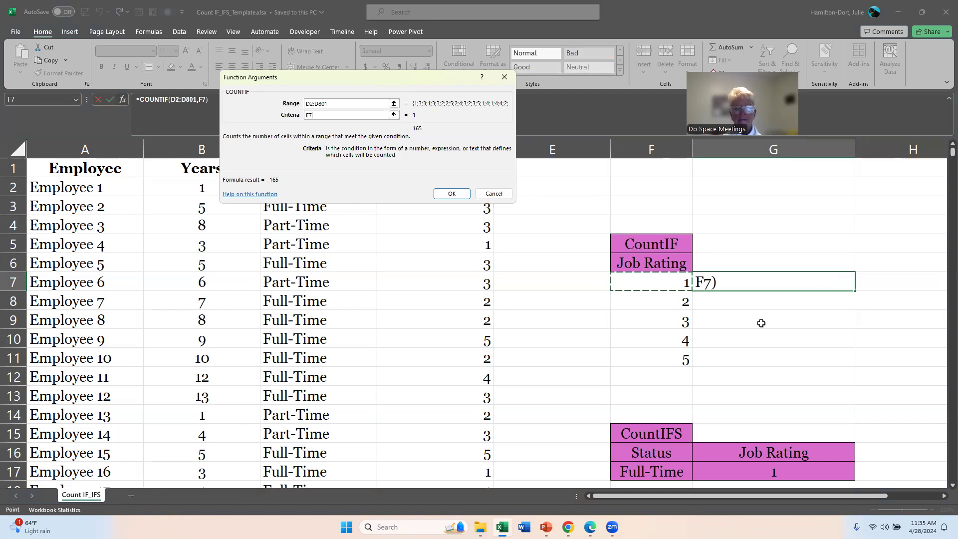
pyautogui.press('Return')
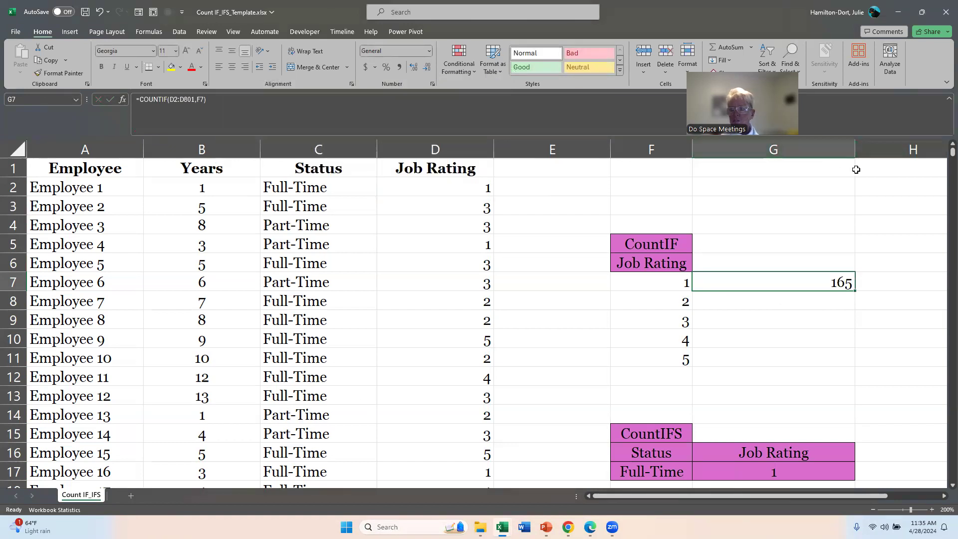
pyautogui.moveTo(855, 149); pyautogui.dragTo(804, 164)
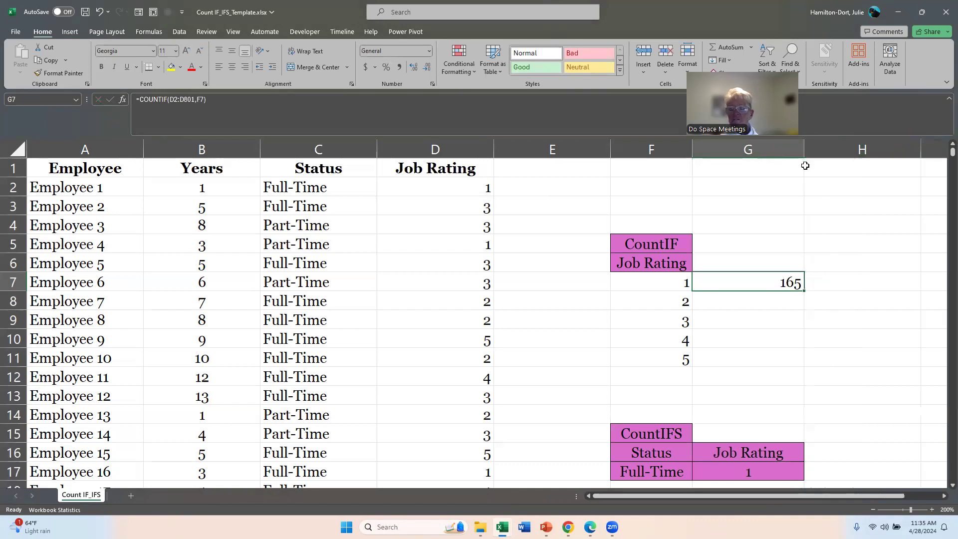
pyautogui.click(767, 307)
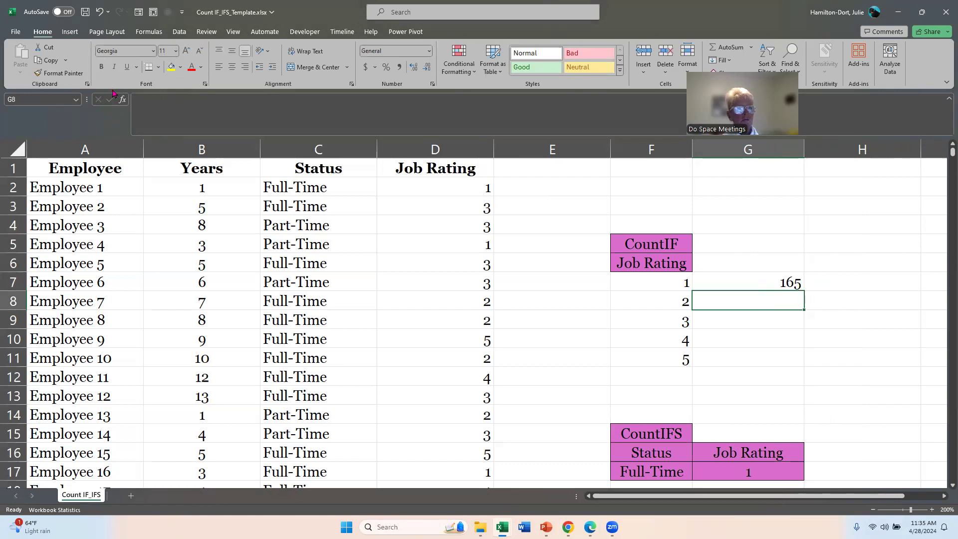
pyautogui.click(124, 102)
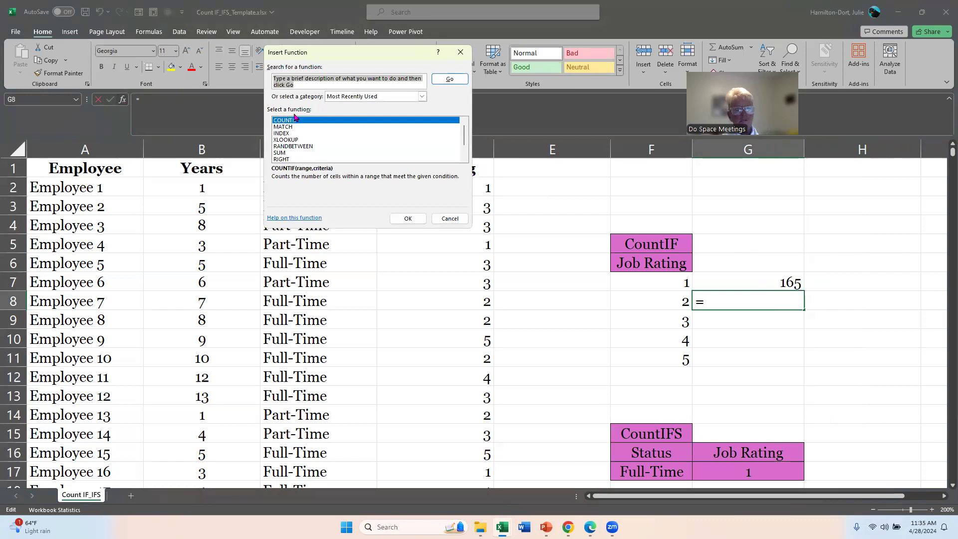
pyautogui.doubleClick(322, 120)
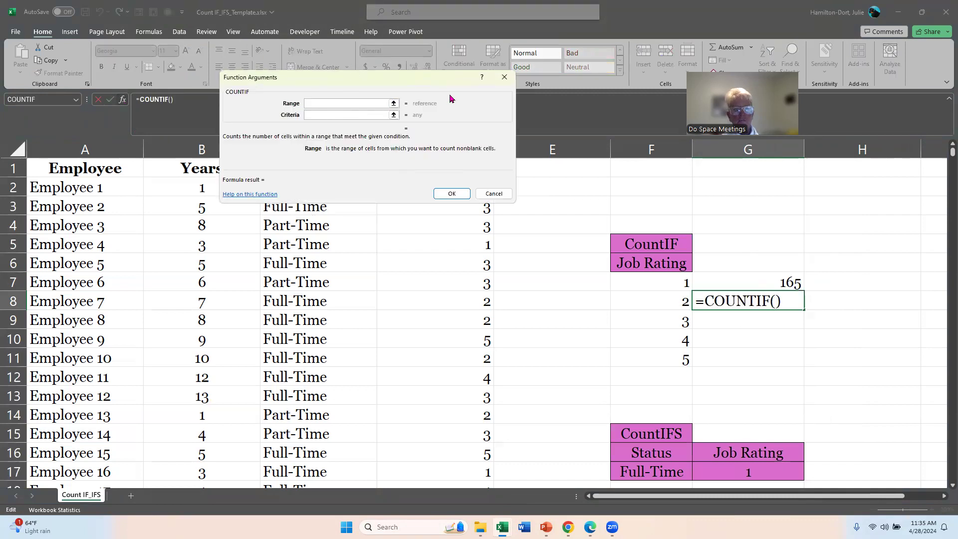
pyautogui.moveTo(450, 99); pyautogui.dragTo(732, 112)
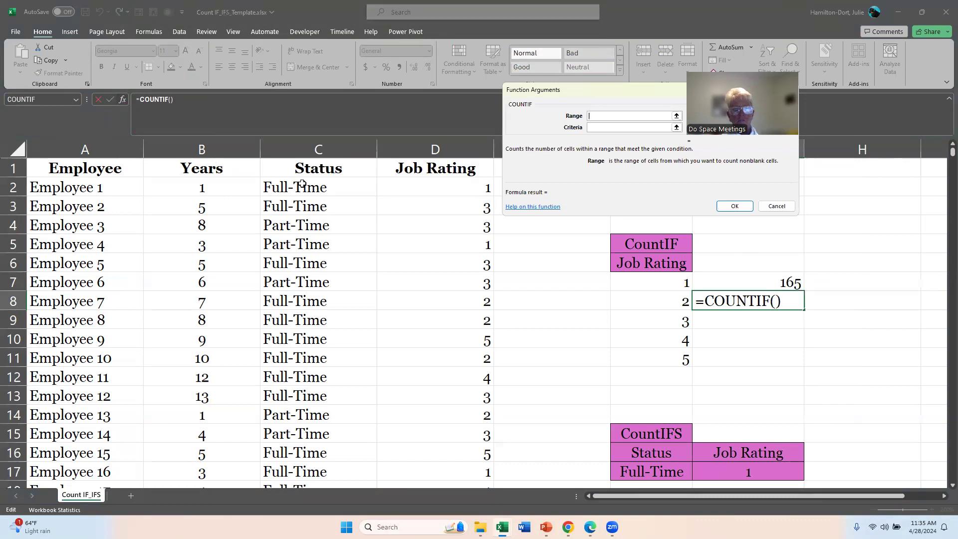
pyautogui.click(303, 184)
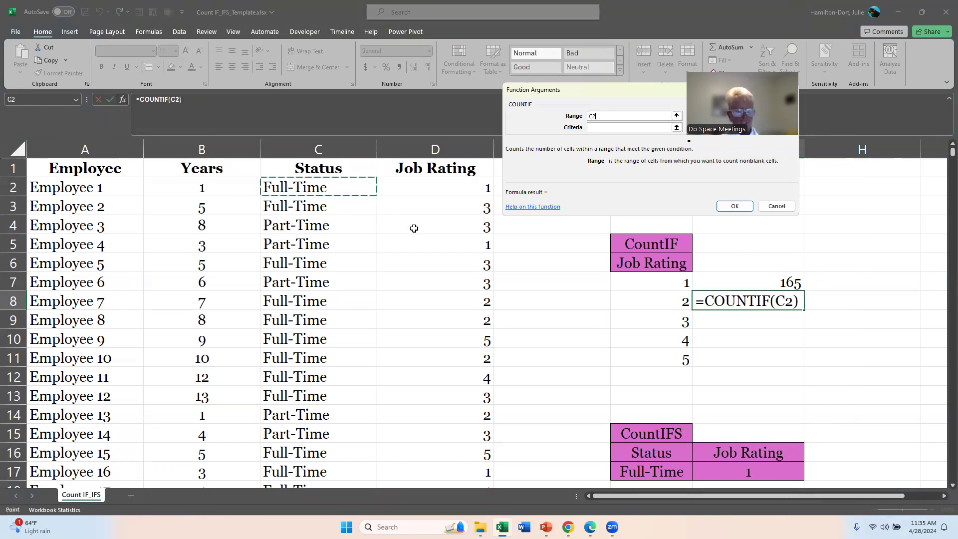
pyautogui.hotkey('ctrl', 'shift', 'Down')
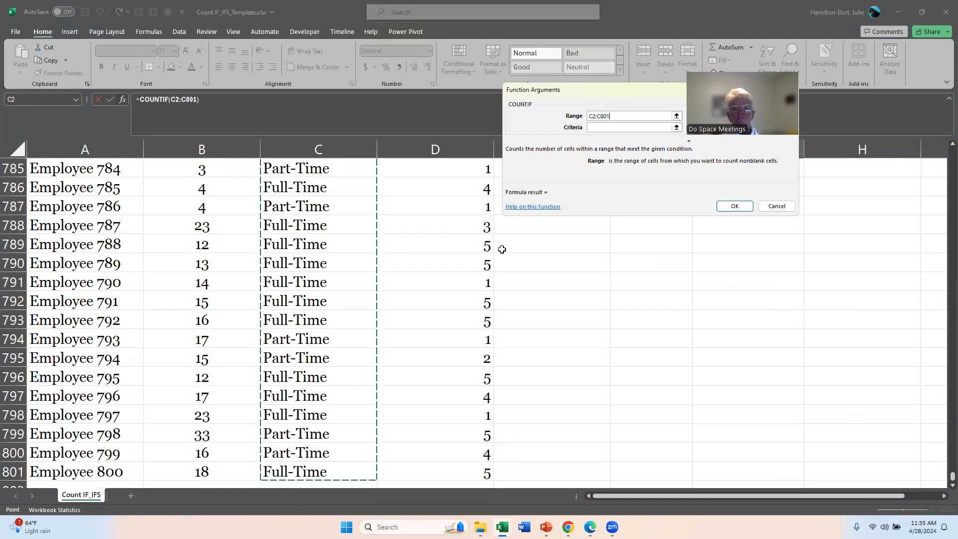
pyautogui.press('BackSpace')
pyautogui.press('BackSpace')
pyautogui.press('BackSpace')
pyautogui.press('BackSpace')
pyautogui.press('BackSpace')
pyautogui.press('BackSpace')
pyautogui.press('BackSpace')
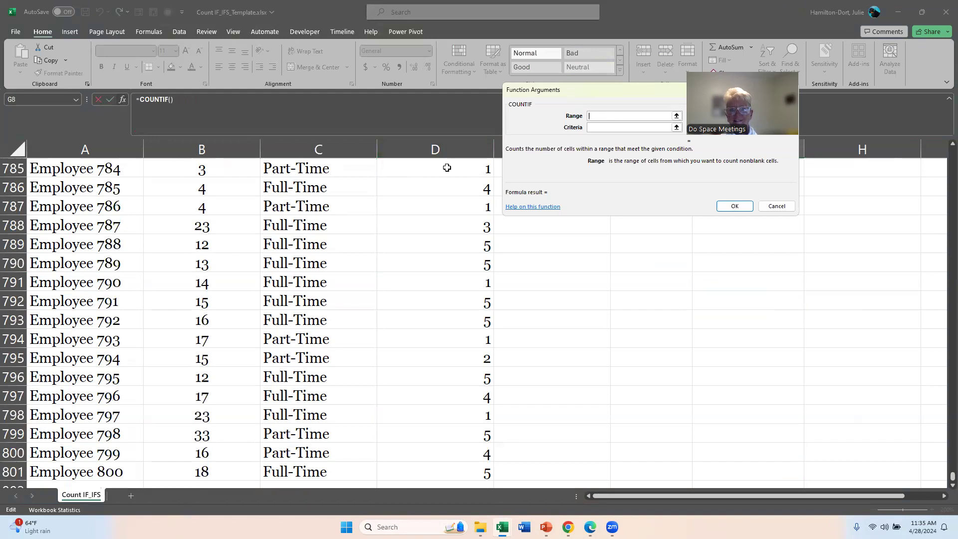
pyautogui.click(428, 168)
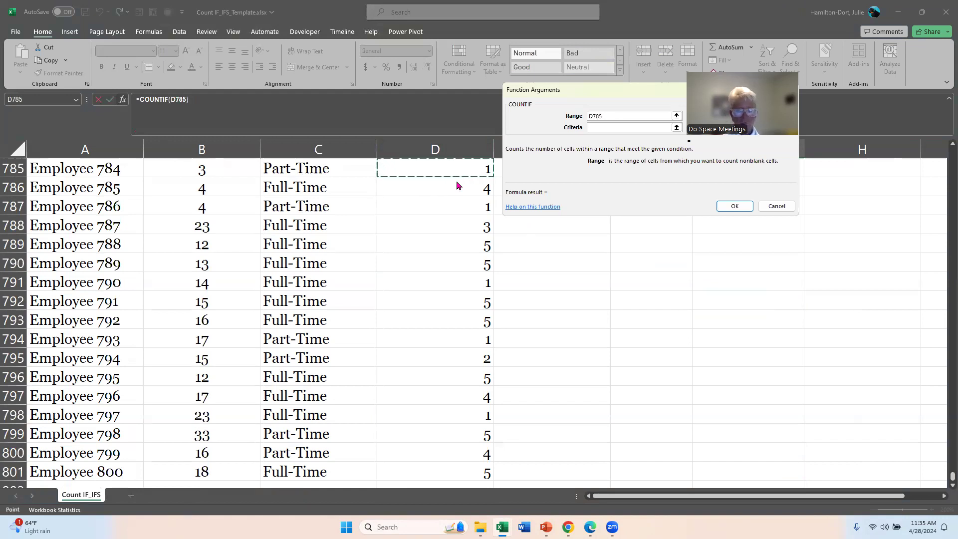
pyautogui.press('Escape')
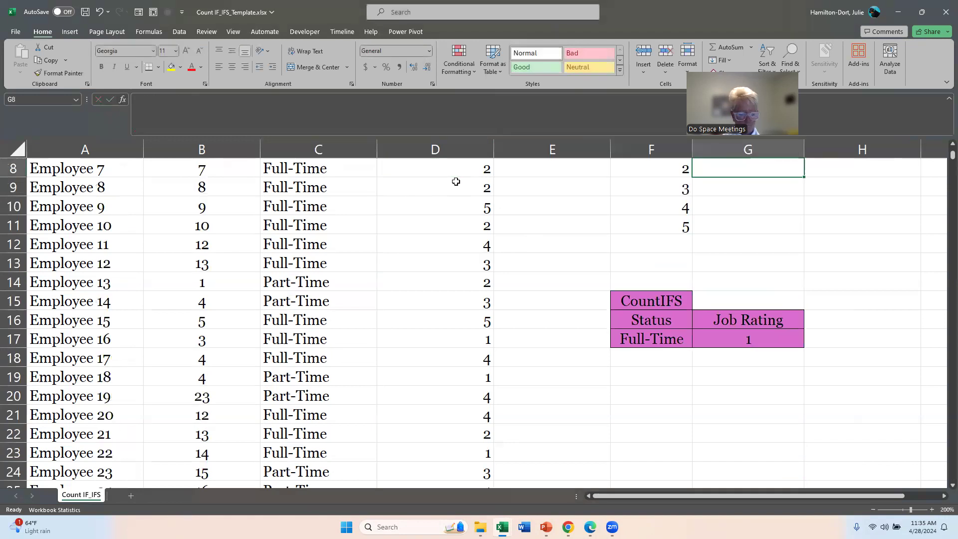
# Start a second COUNTIF formula in G1 with the whole Job Rating column, D2:D801, as its range
pyautogui.press('Up')
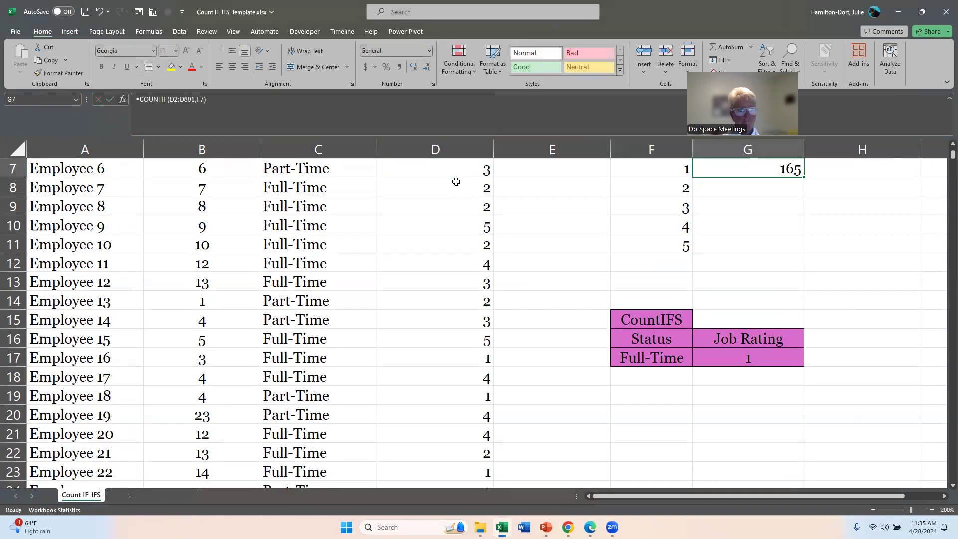
pyautogui.hotkey('ctrl', 'Up')
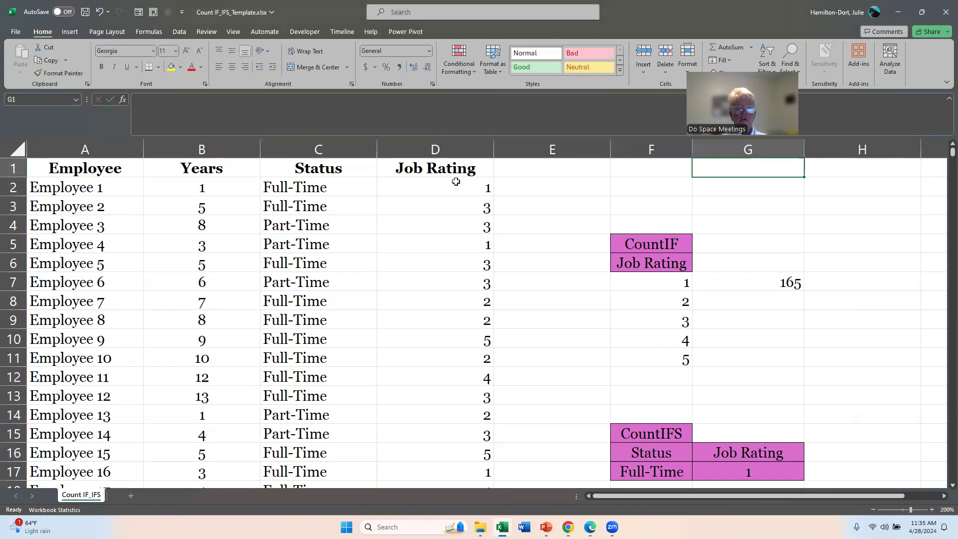
pyautogui.click(122, 100)
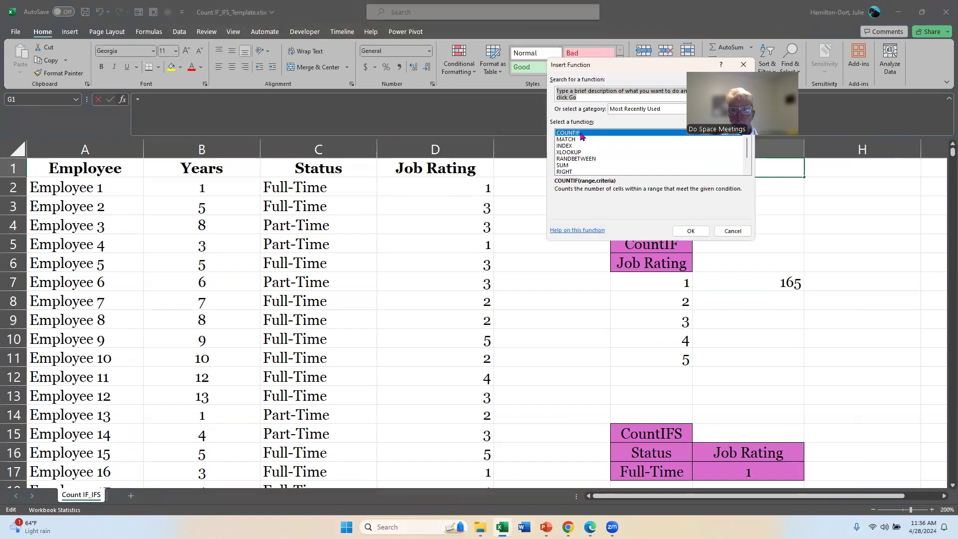
pyautogui.doubleClick(580, 134)
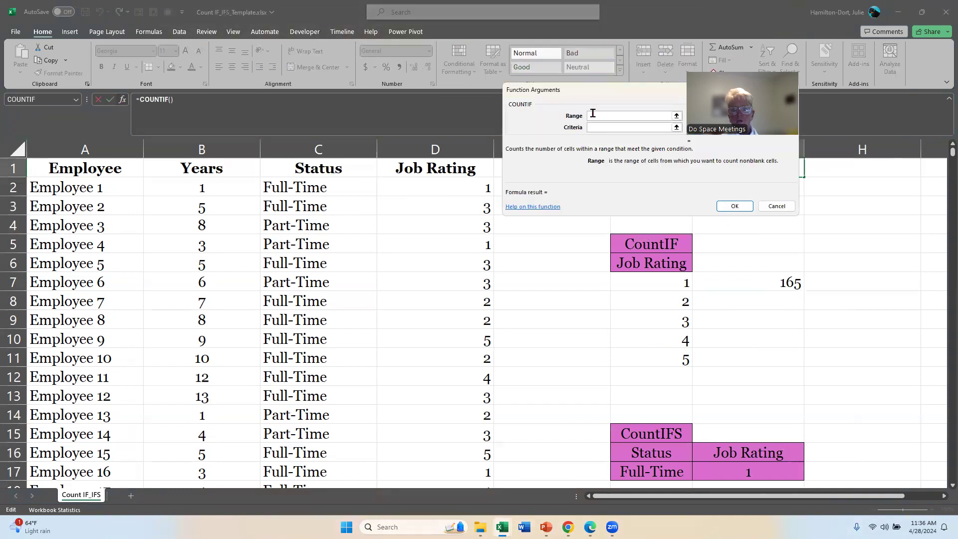
pyautogui.moveTo(560, 92); pyautogui.dragTo(212, 57)
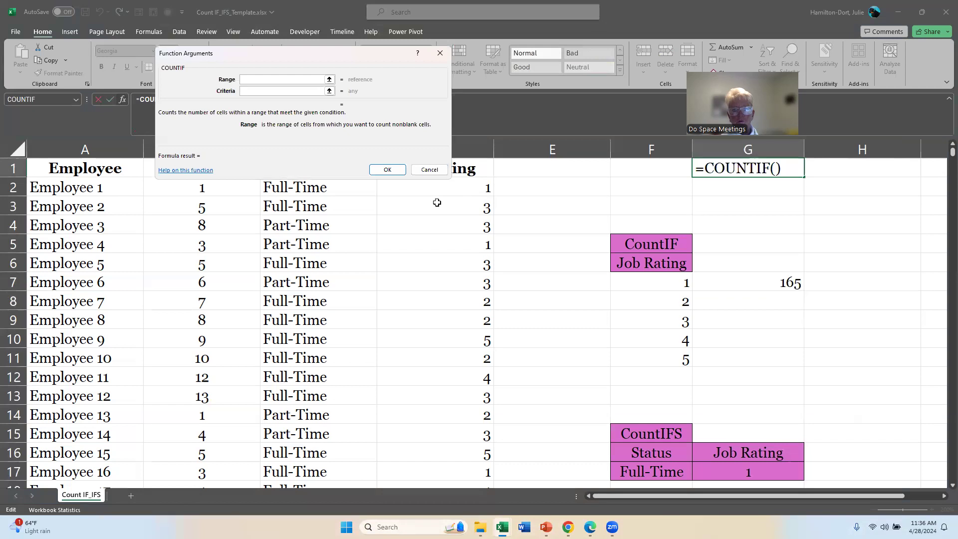
pyautogui.click(461, 187)
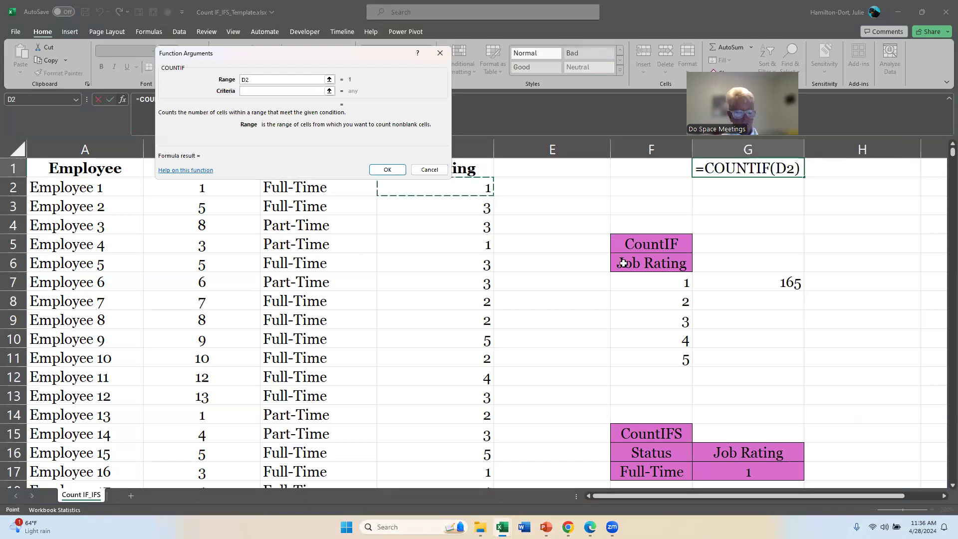
pyautogui.hotkey('ctrl', 'shift', 'Down')
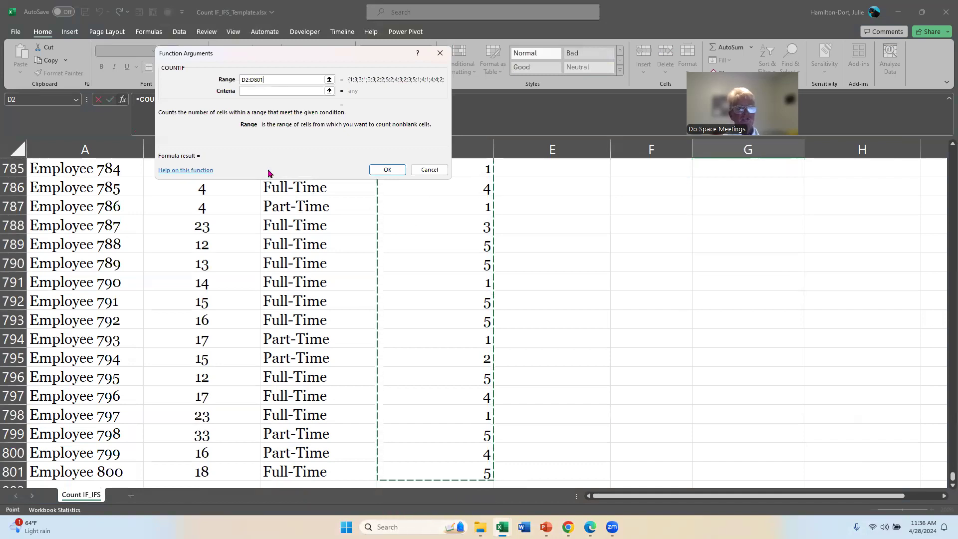
# Complete the G1 COUNTIF formula with F8, job rating 2, as its criteria
pyautogui.click(264, 91)
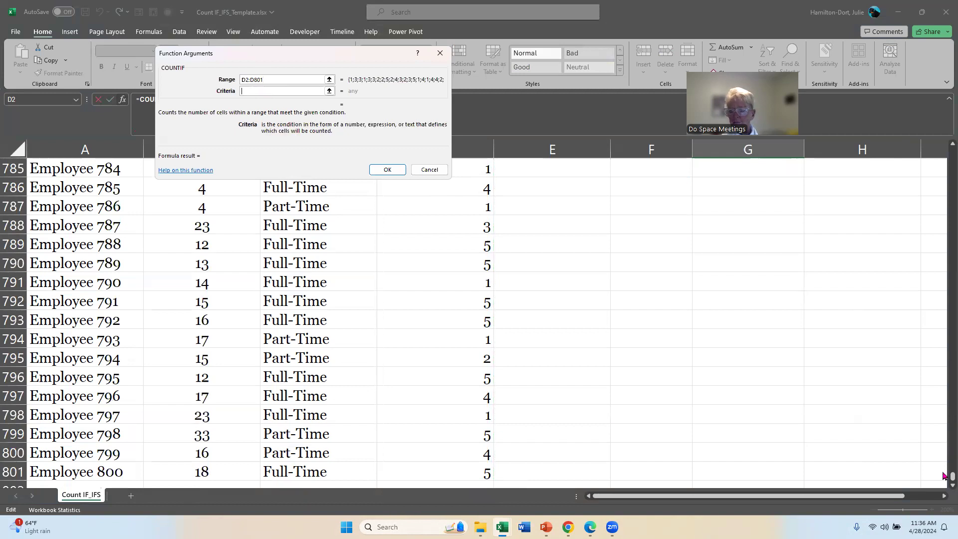
pyautogui.scroll(17, 943, 449)
pyautogui.scroll(6, 943, 206)
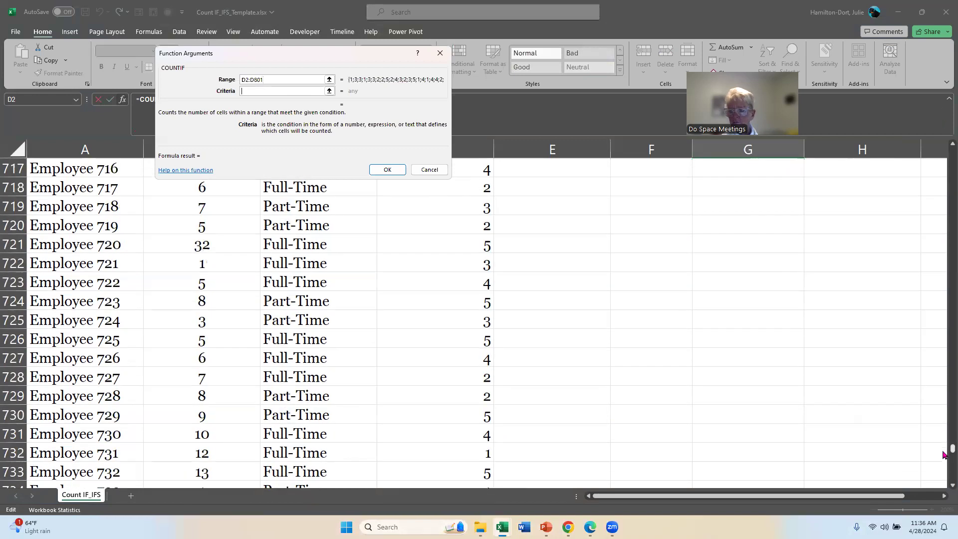
pyautogui.moveTo(943, 452); pyautogui.dragTo(942, 140)
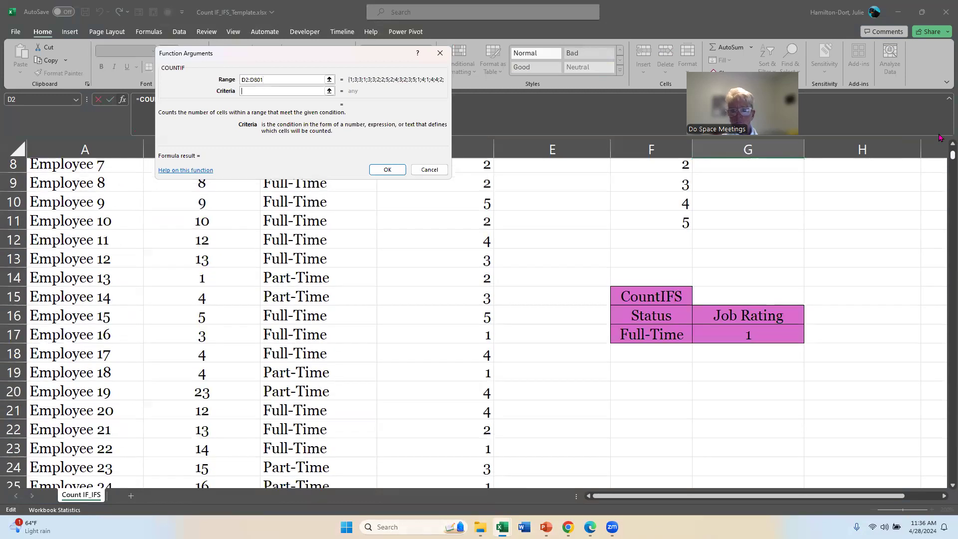
pyautogui.click(642, 297)
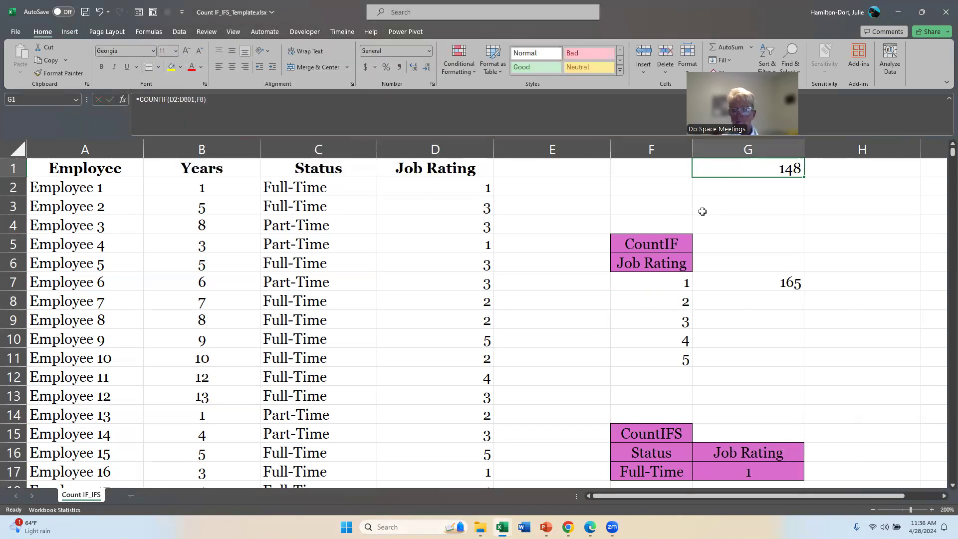
# Move the COUNTIF formula from G1 to G8 beside job rating 2 and fill it down to G11
pyautogui.moveTo(743, 179); pyautogui.dragTo(767, 302)
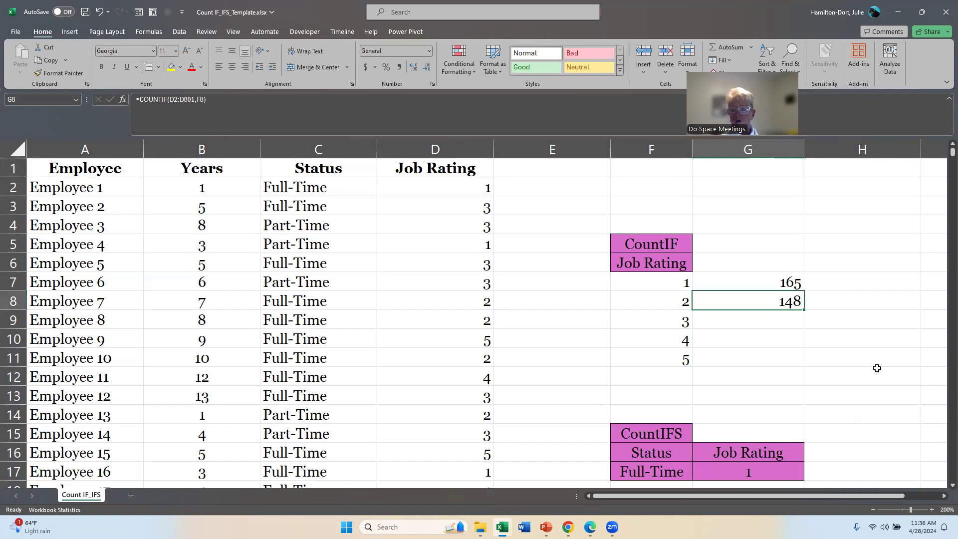
pyautogui.doubleClick(777, 299)
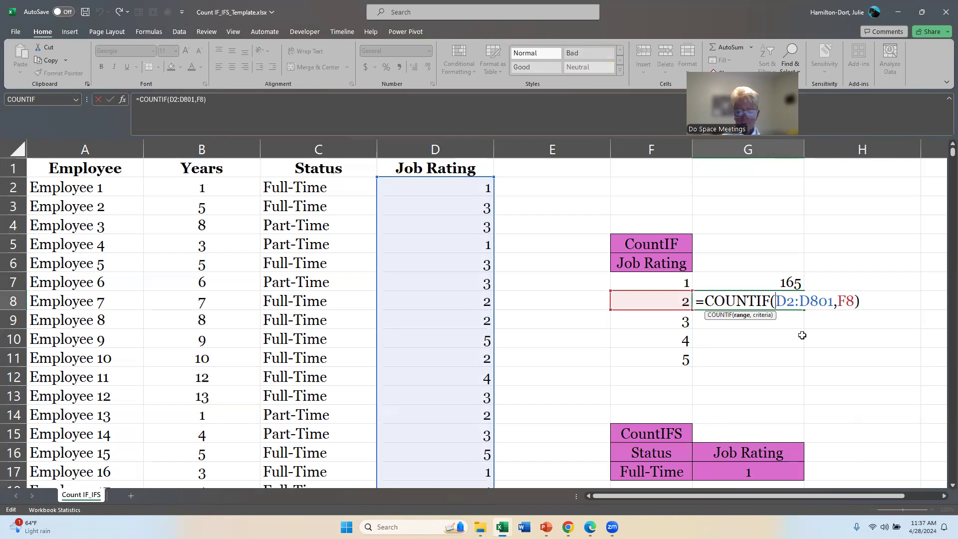
pyautogui.press('Return')
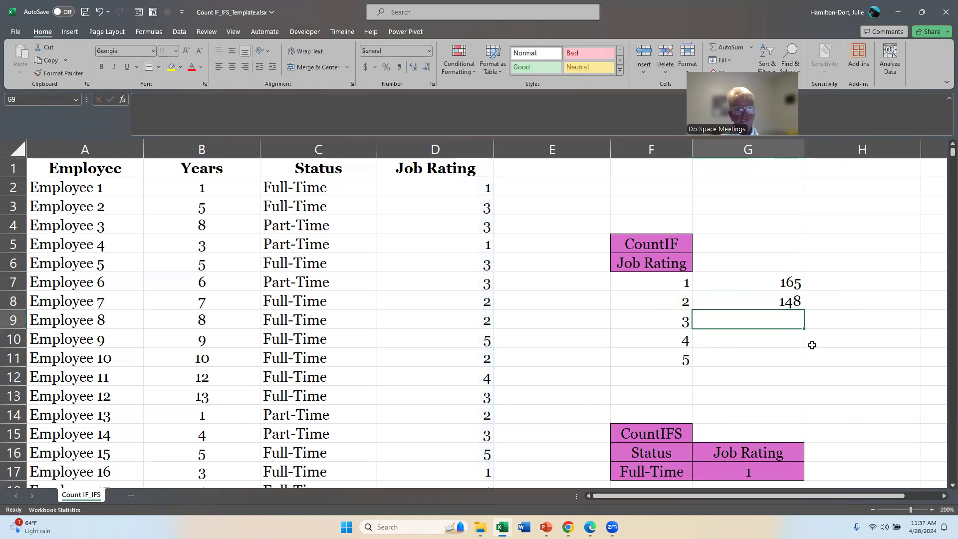
pyautogui.click(762, 297)
pyautogui.moveTo(803, 308); pyautogui.dragTo(816, 374)
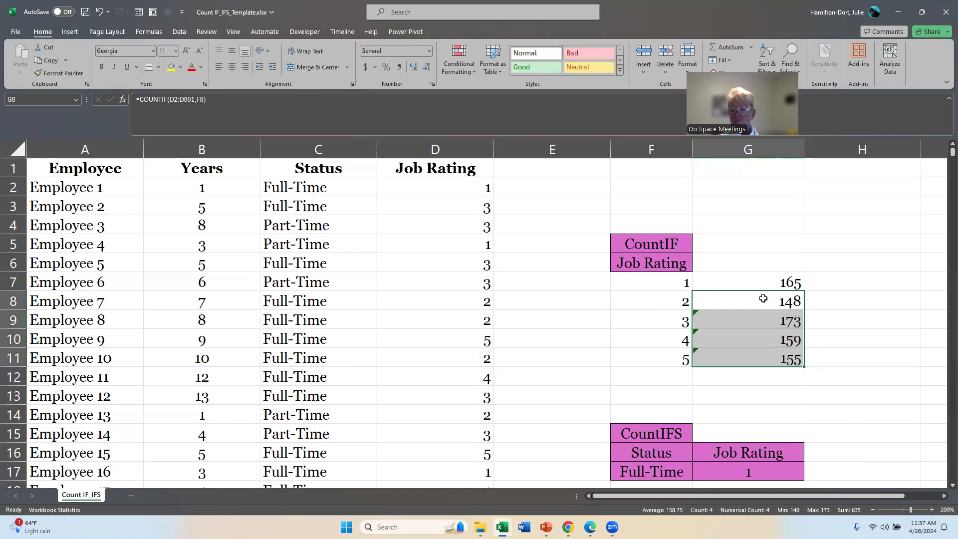
# Update the flagged G9 formula to include the adjacent cells, and ignore its remaining inconsistent formula error
pyautogui.click(751, 317)
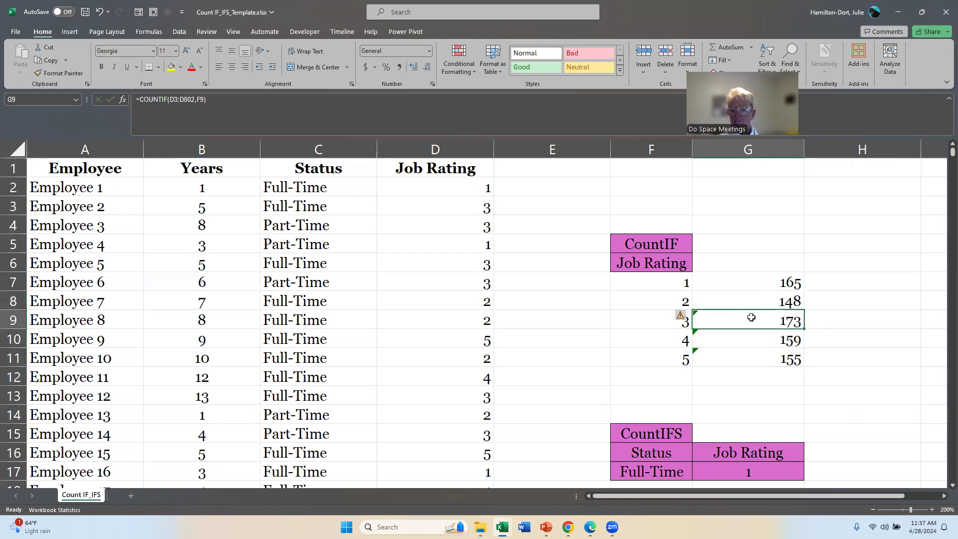
pyautogui.click(684, 316)
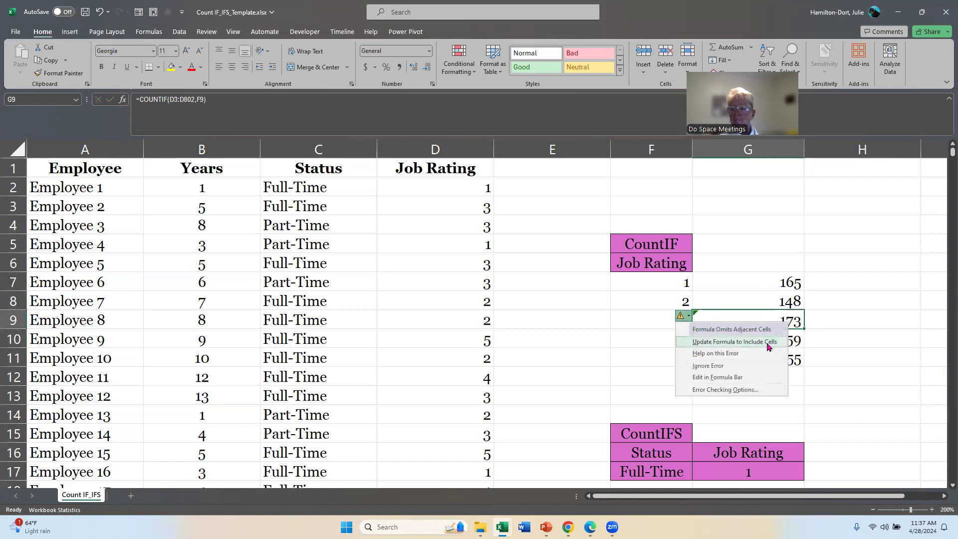
pyautogui.click(767, 342)
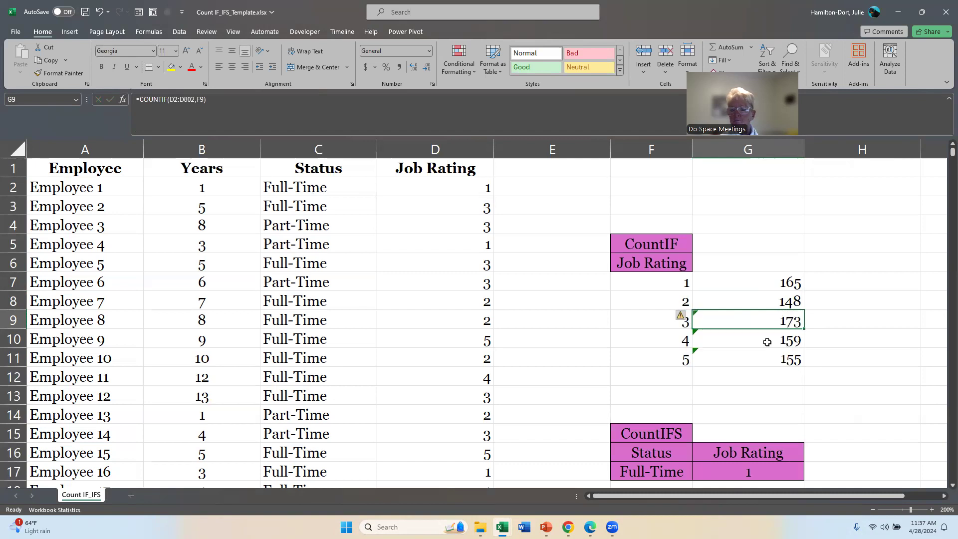
pyautogui.click(767, 333)
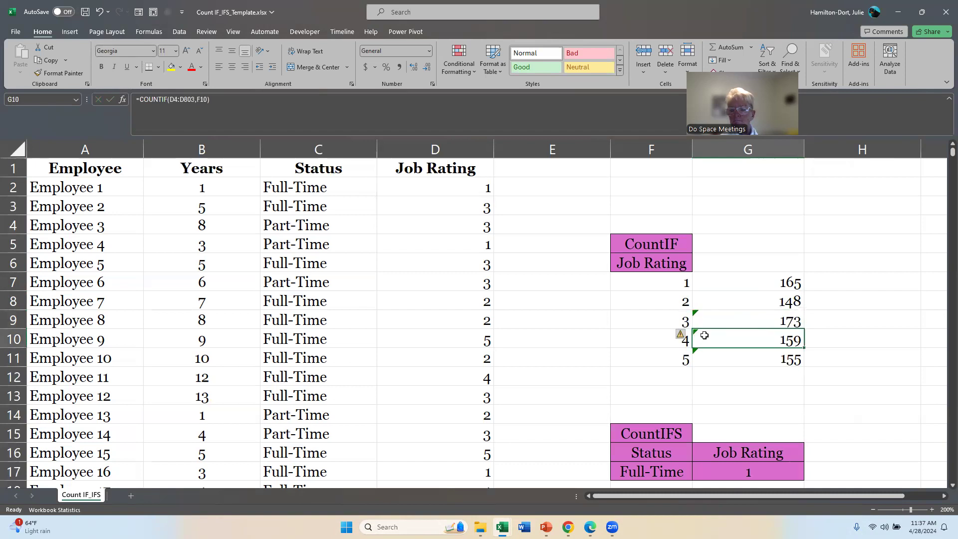
pyautogui.click(706, 312)
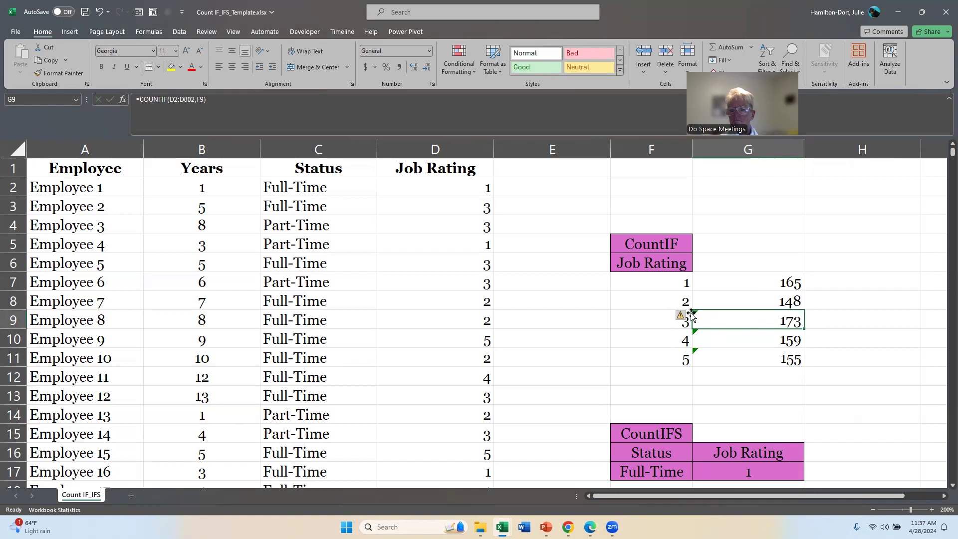
pyautogui.click(682, 316)
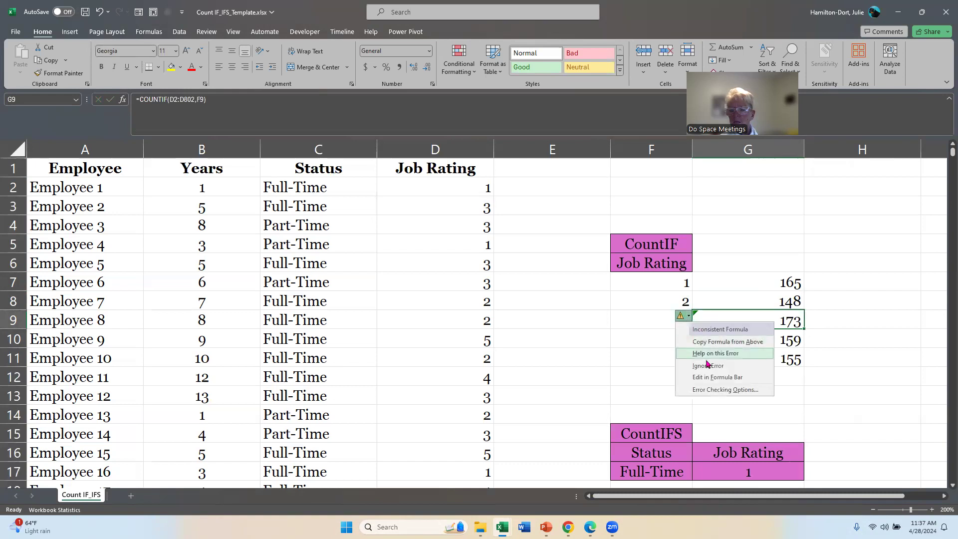
pyautogui.click(708, 372)
# Ignore the omitted adjacent cells error on G10:G11 and check the COUNTIF formulas in column G
pyautogui.moveTo(711, 335); pyautogui.dragTo(712, 354)
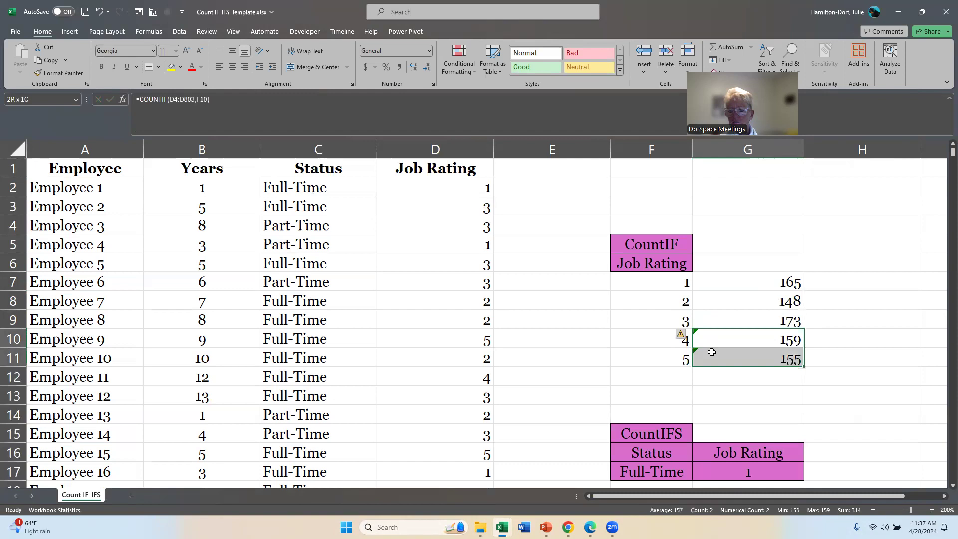
pyautogui.click(680, 333)
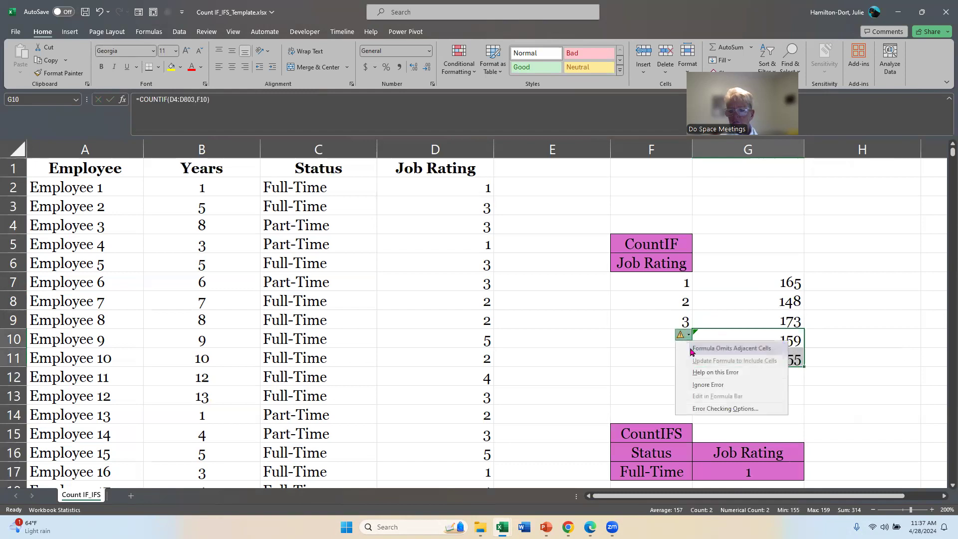
pyautogui.click(705, 385)
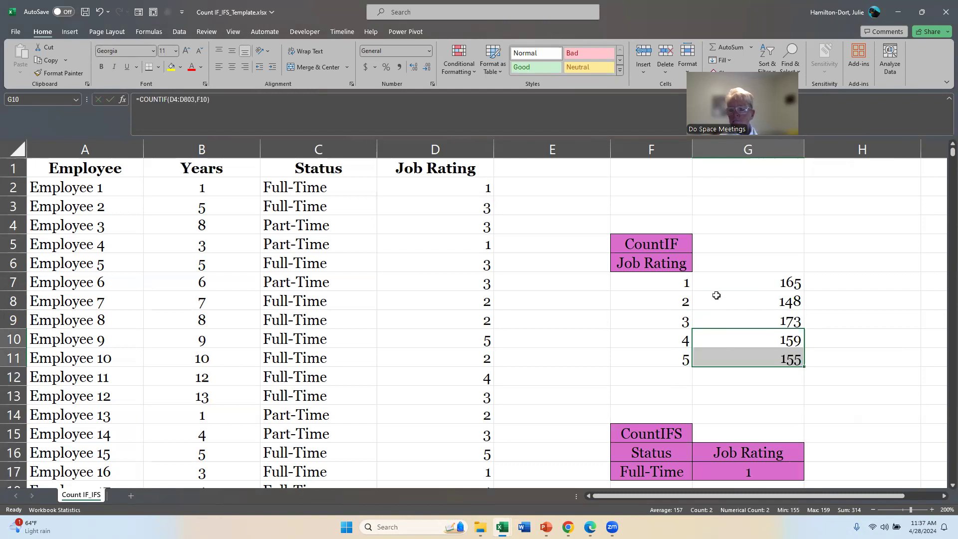
pyautogui.click(718, 356)
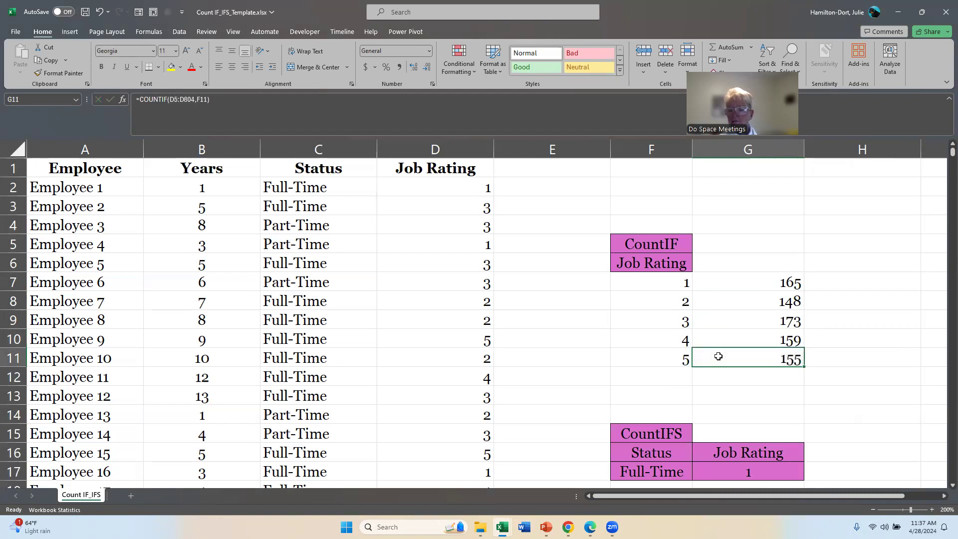
pyautogui.click(718, 338)
pyautogui.click(709, 321)
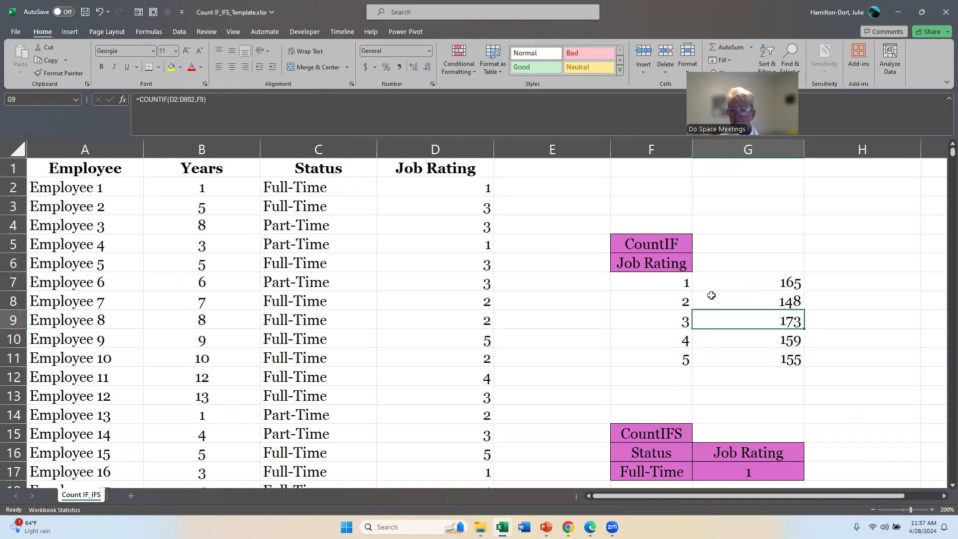
pyautogui.click(709, 274)
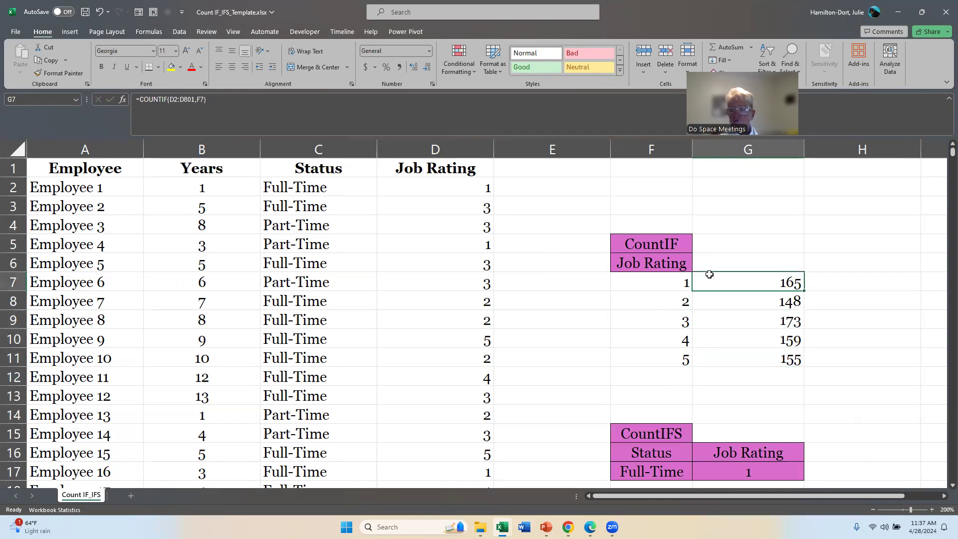
# Total the job rating counts G7:G11 in G12 with AutoSum
pyautogui.click(740, 377)
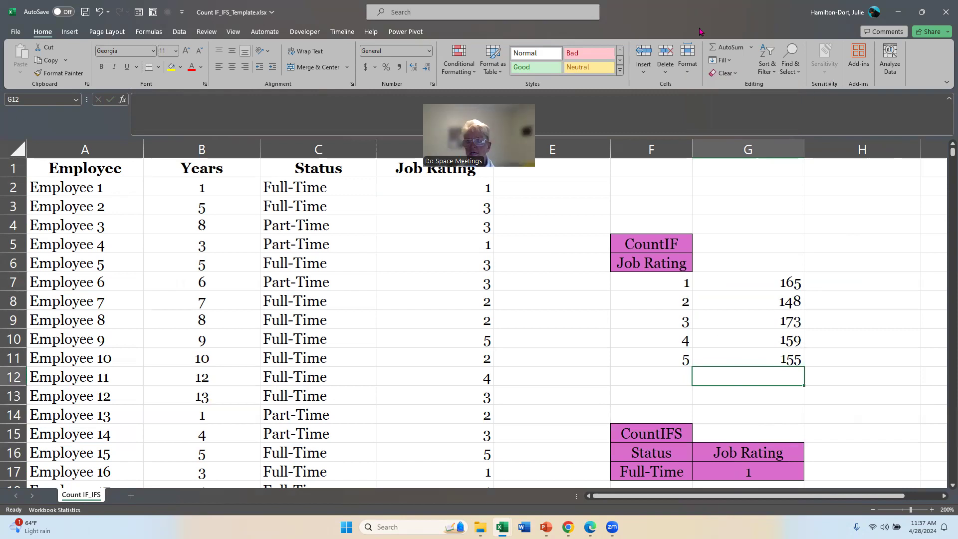
pyautogui.click(727, 47)
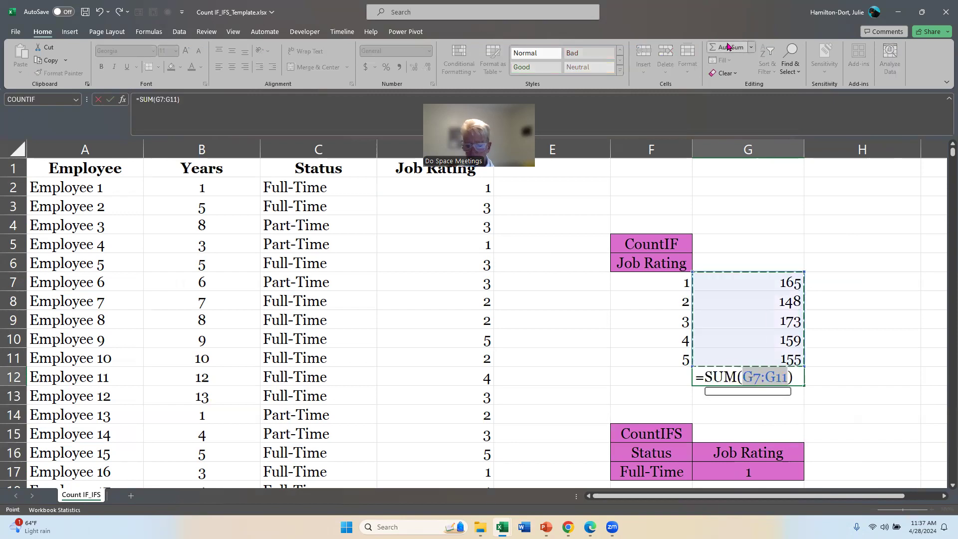
pyautogui.press('Return')
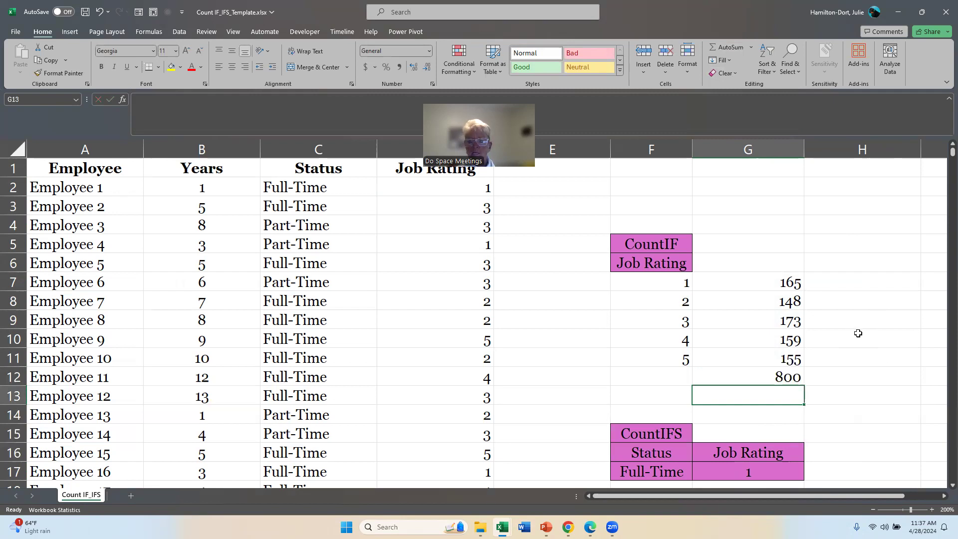
# Insert the COUNTIFS function in G18, below the full-time and job rating criteria
pyautogui.scroll(-2, 851, 312)
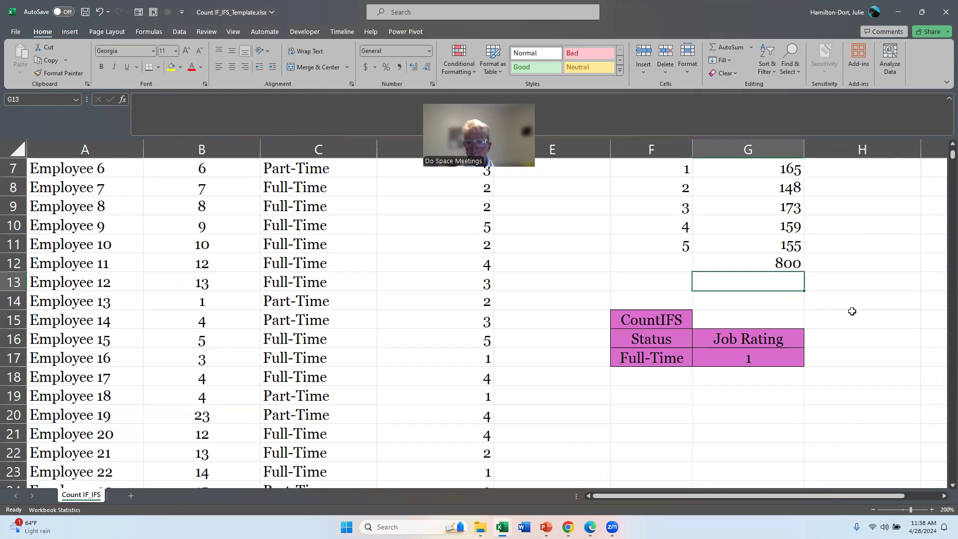
pyautogui.click(732, 375)
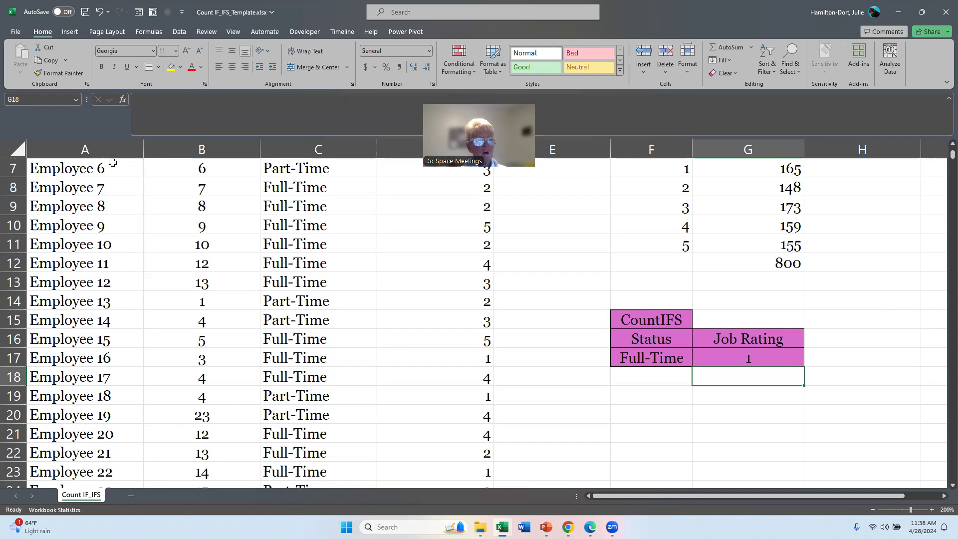
pyautogui.click(123, 100)
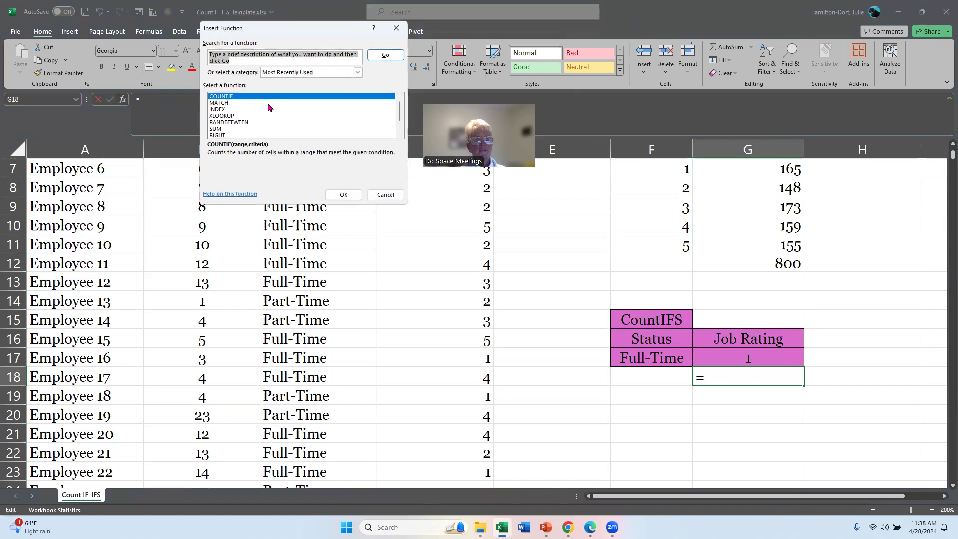
pyautogui.write('countifs')
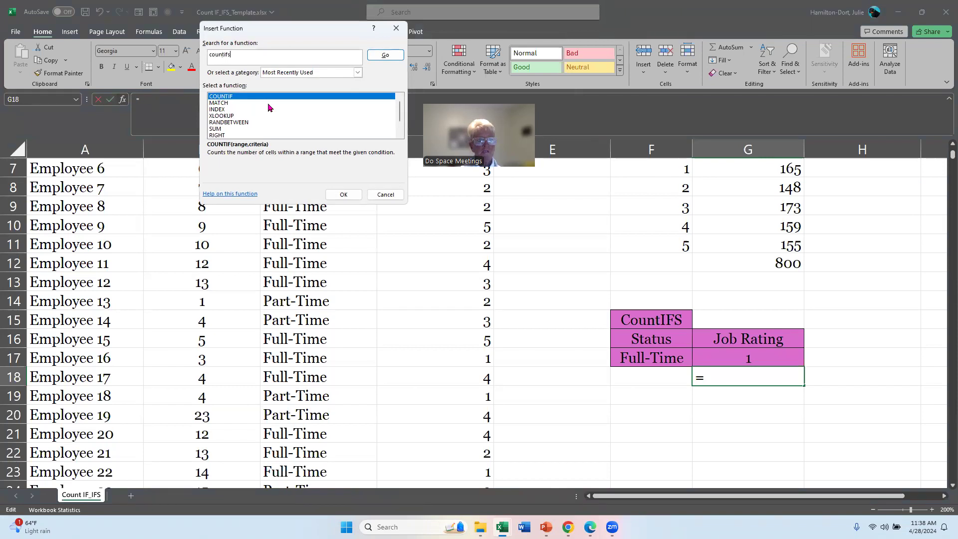
pyautogui.press('Return')
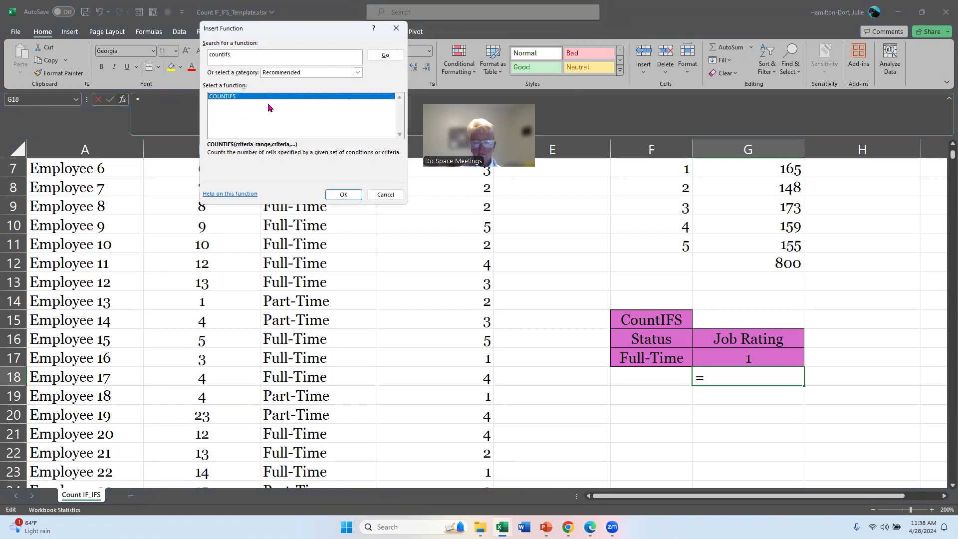
pyautogui.doubleClick(266, 98)
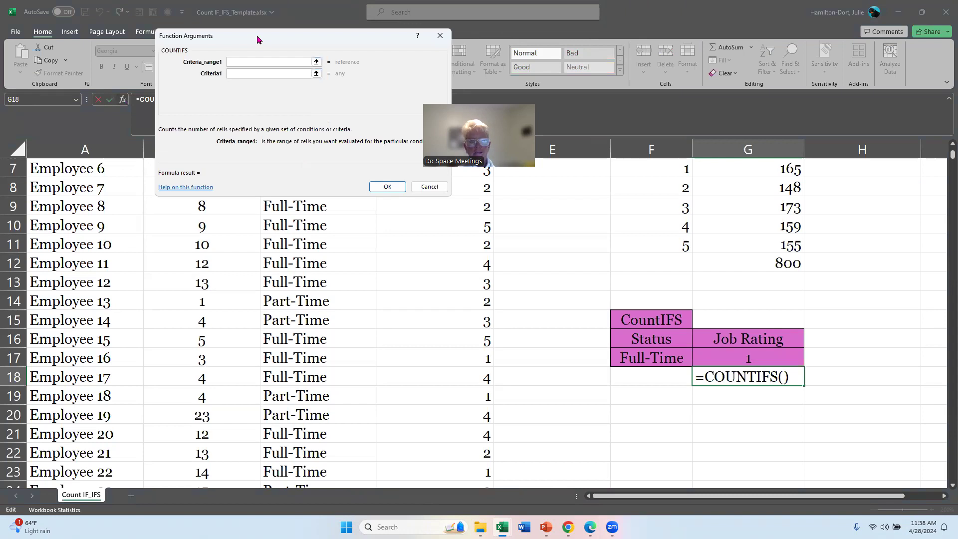
# Set the first COUNTIFS criteria range to the Status cells C2:C801 and its criterion to Full-Time
pyautogui.moveTo(257, 40); pyautogui.dragTo(518, 70)
pyautogui.scroll(2, 413, 240)
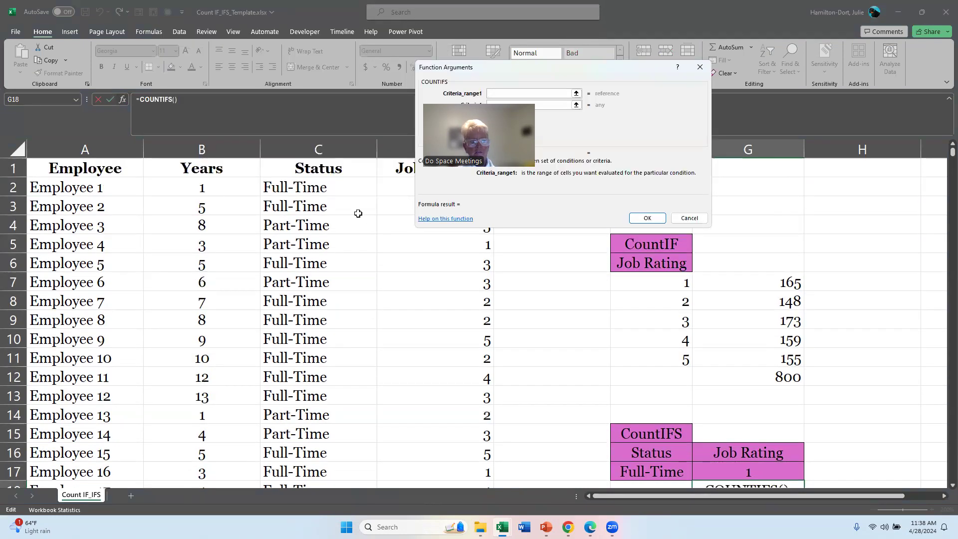
pyautogui.click(336, 184)
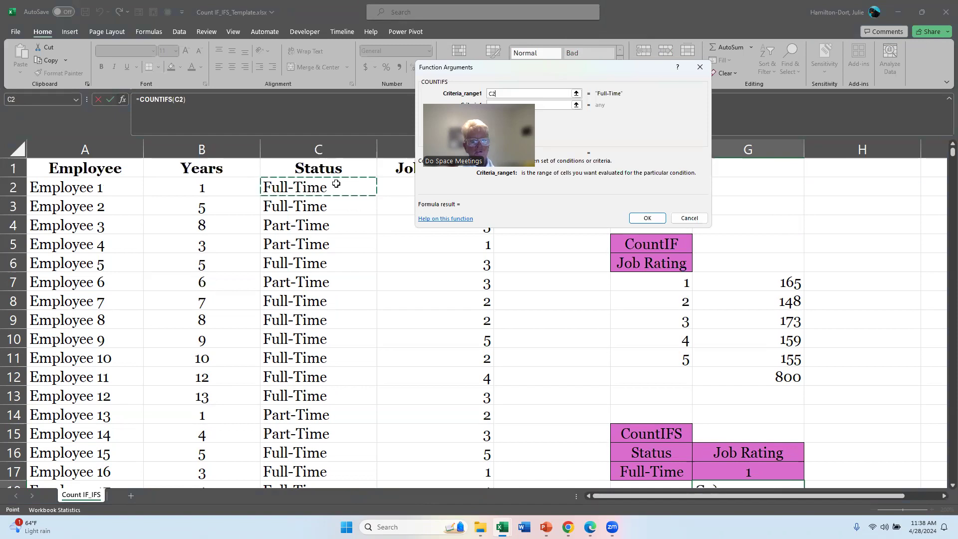
pyautogui.hotkey('ctrl', 'shift', 'Down')
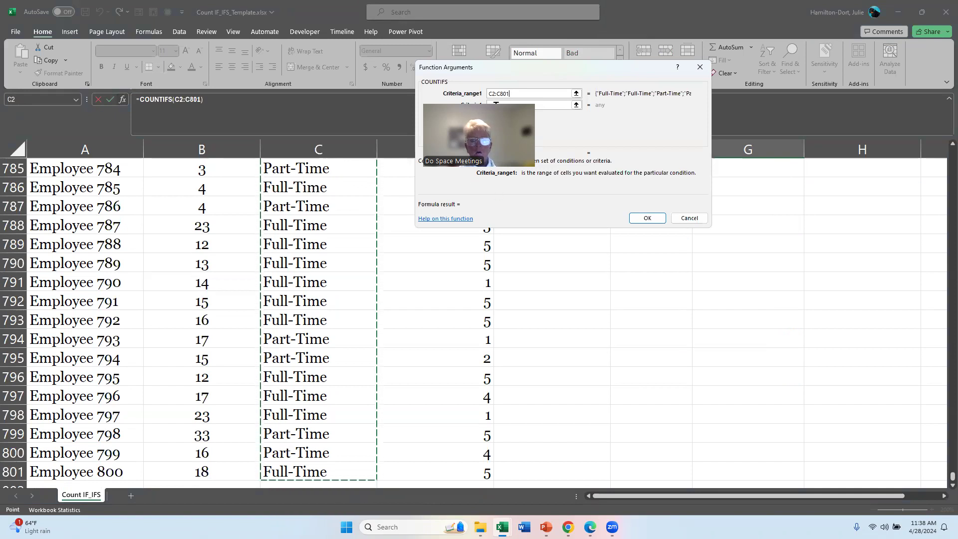
pyautogui.press('Tab')
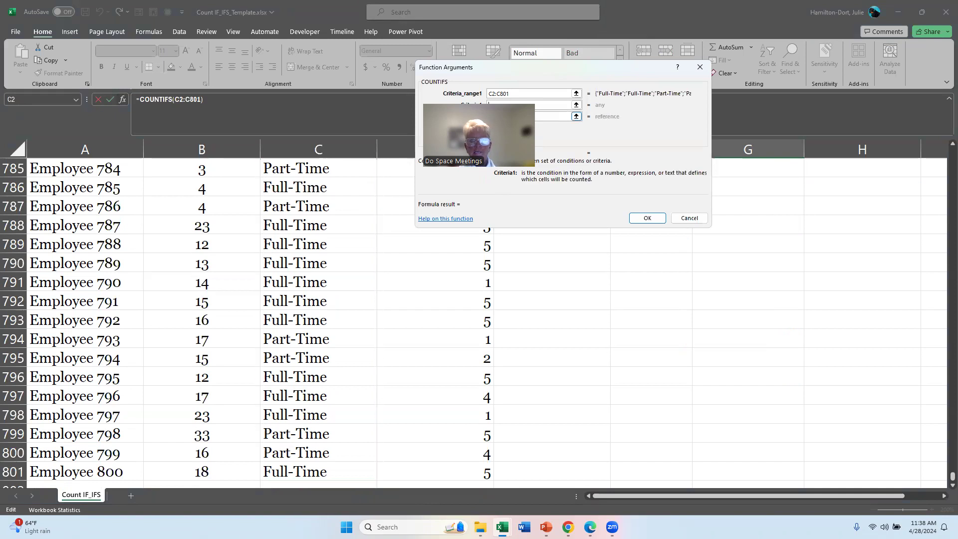
pyautogui.write('Full')
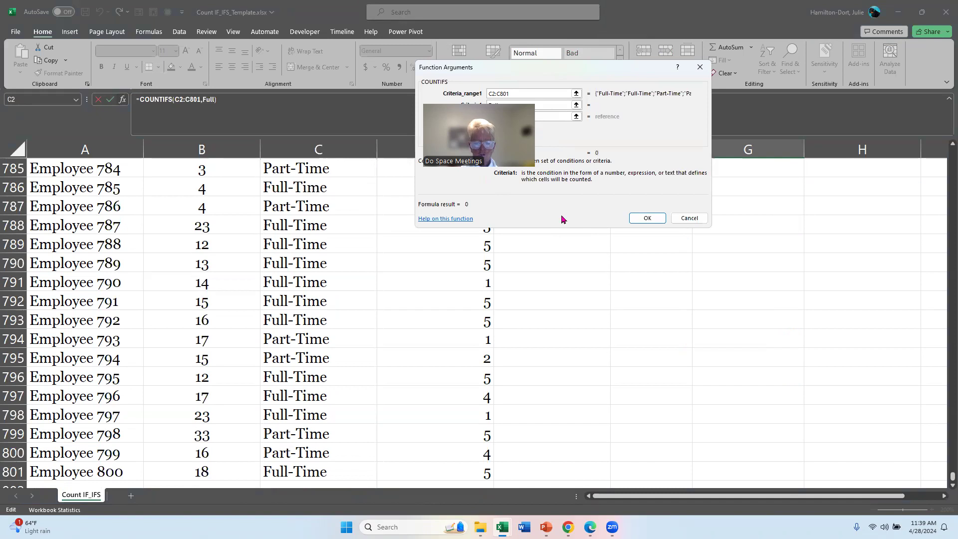
pyautogui.write('-Time')
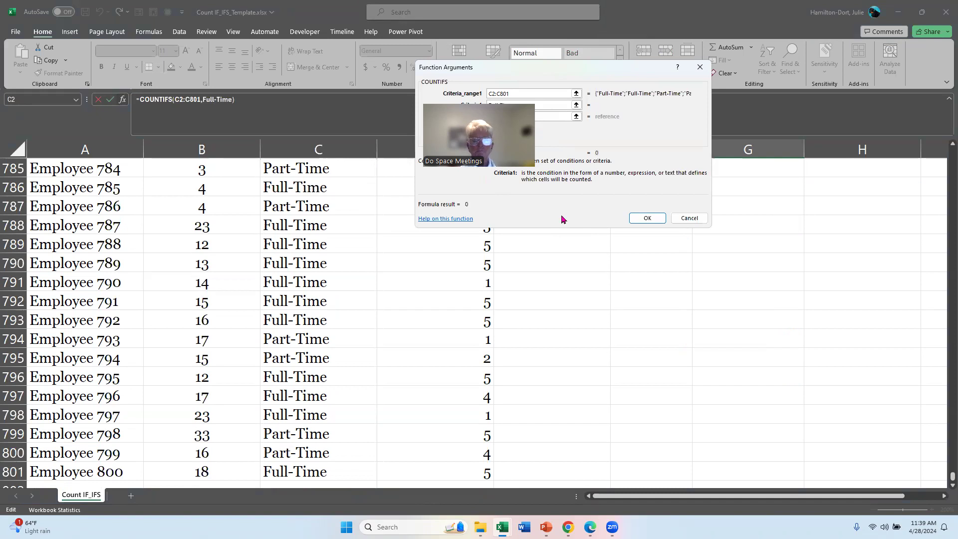
# Set the second COUNTIFS criteria range to the job ratings D2:D801, leaving out the header, and try to confirm the formula
pyautogui.press('Tab')
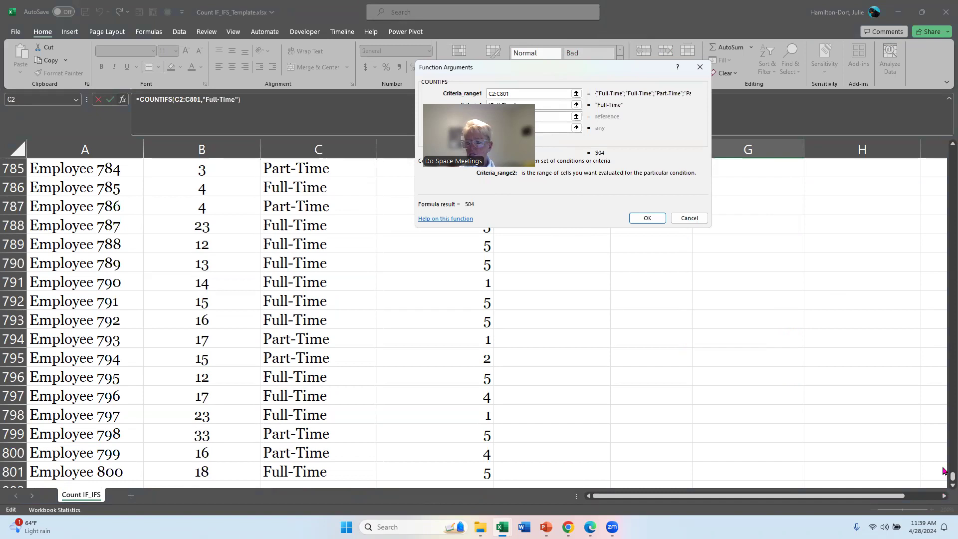
pyautogui.click(405, 470)
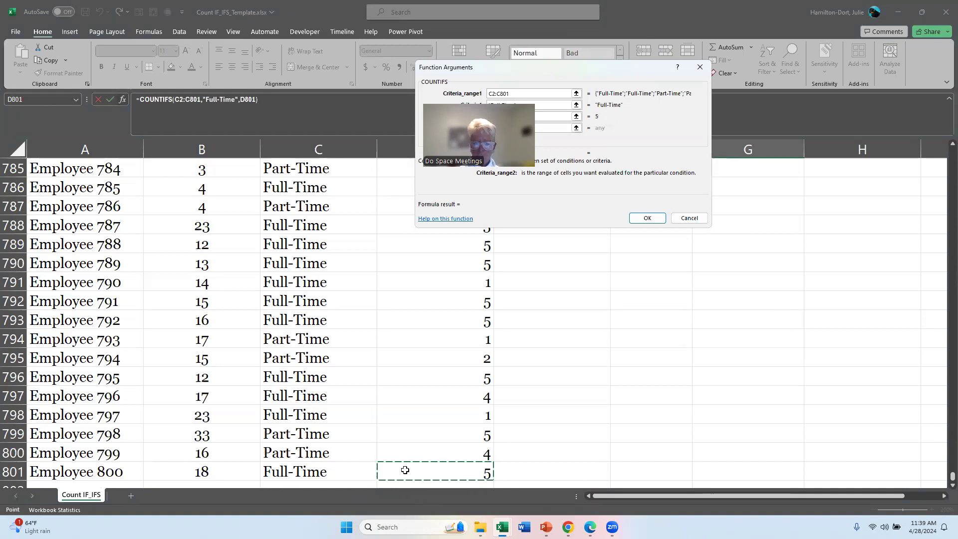
pyautogui.hotkey('ctrl', 'shift', 'Up')
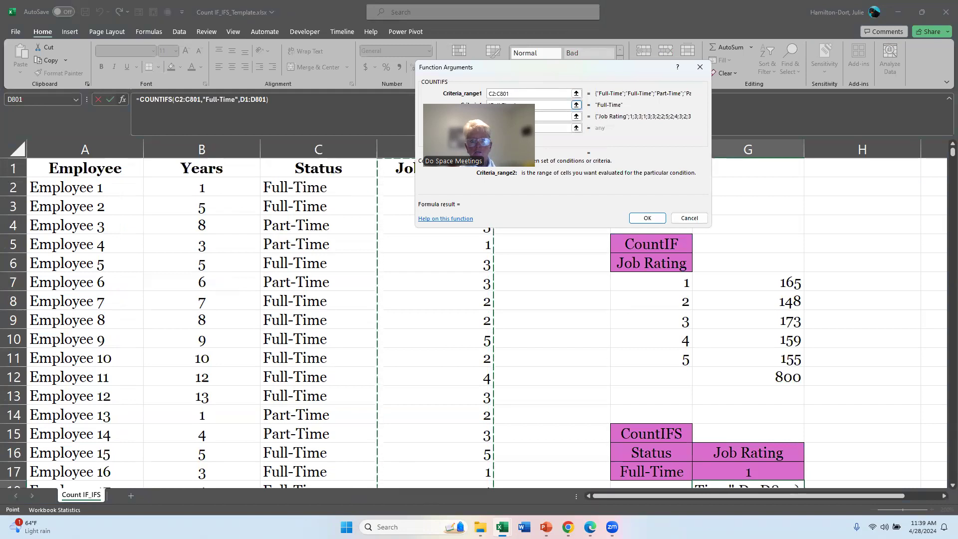
pyautogui.click(548, 117)
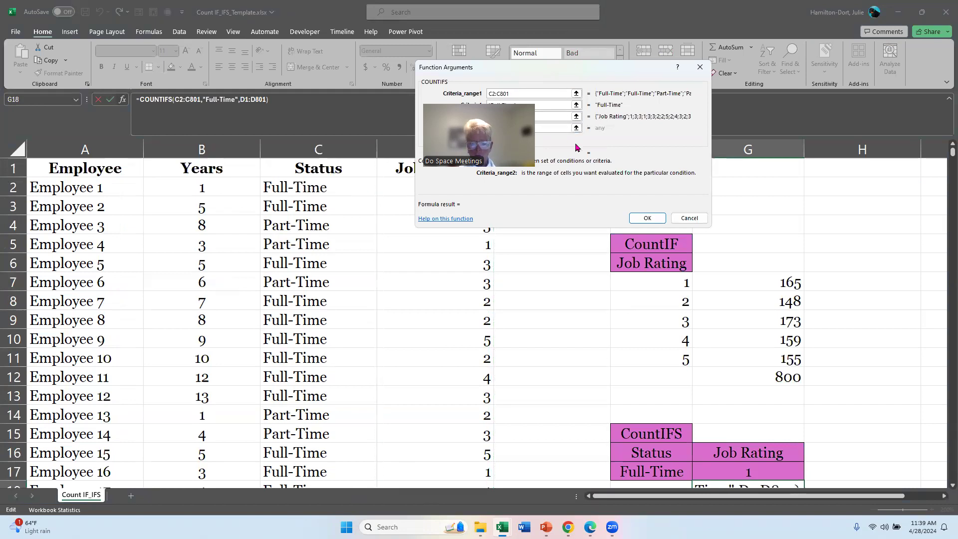
pyautogui.press('BackSpace')
pyautogui.write('2')
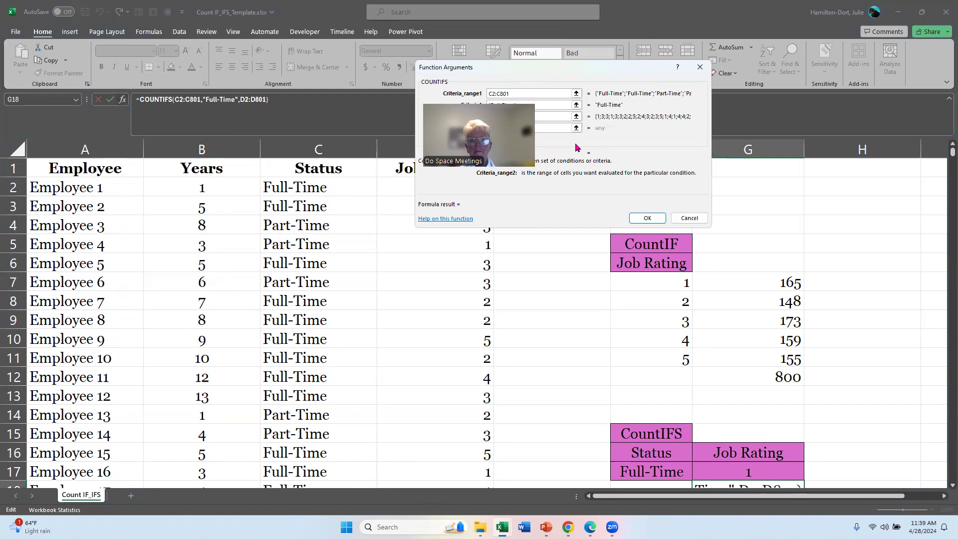
pyautogui.press('Return')
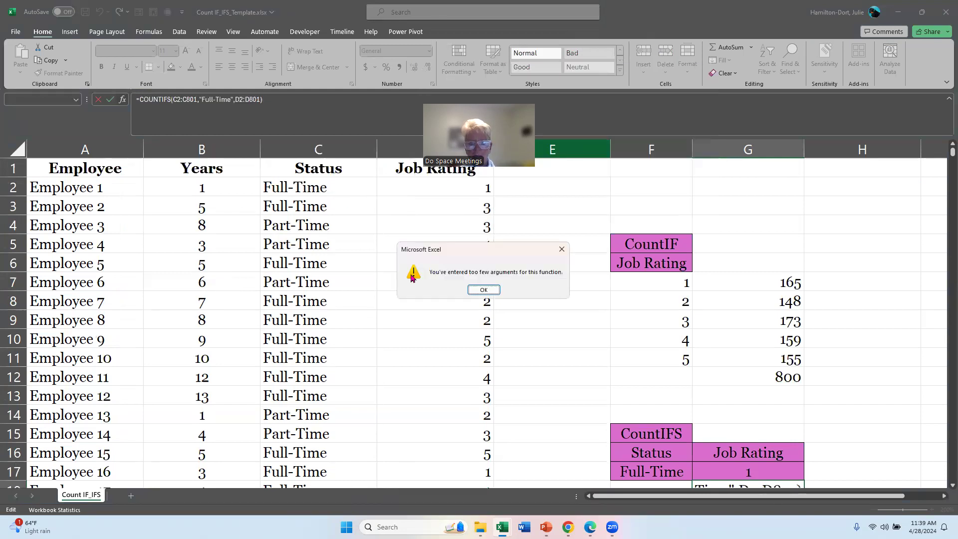
pyautogui.click(484, 289)
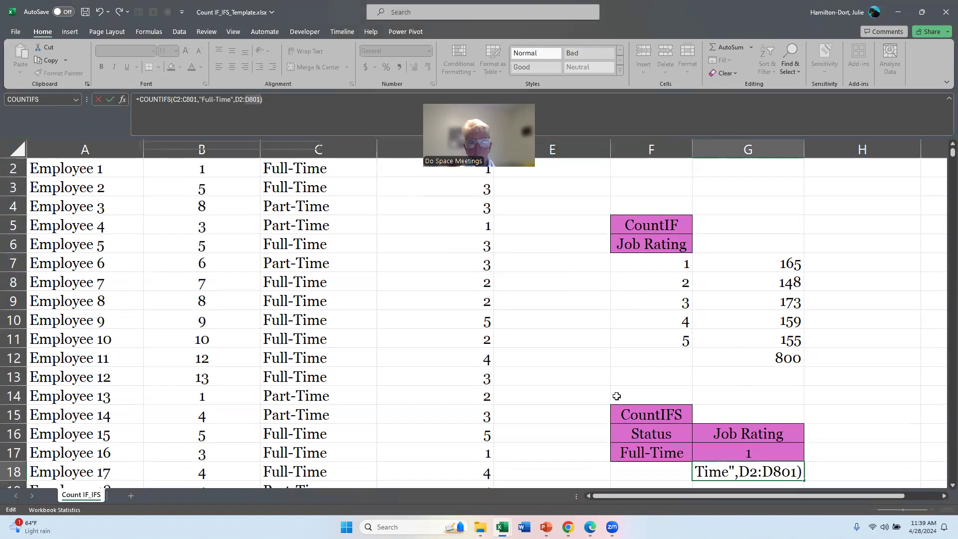
# Reopen the COUNTIFS arguments for G18 and set the second criterion to 1
pyautogui.click(123, 100)
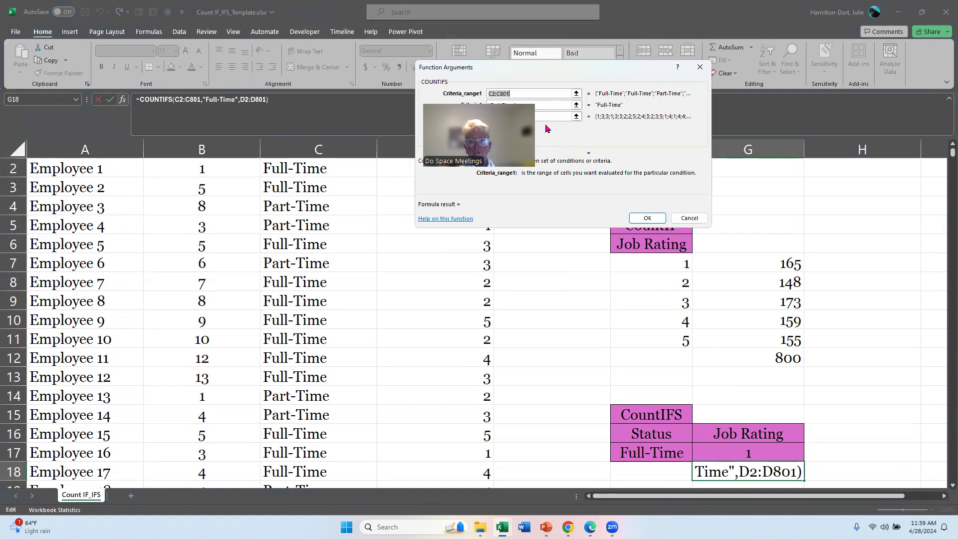
pyautogui.click(542, 113)
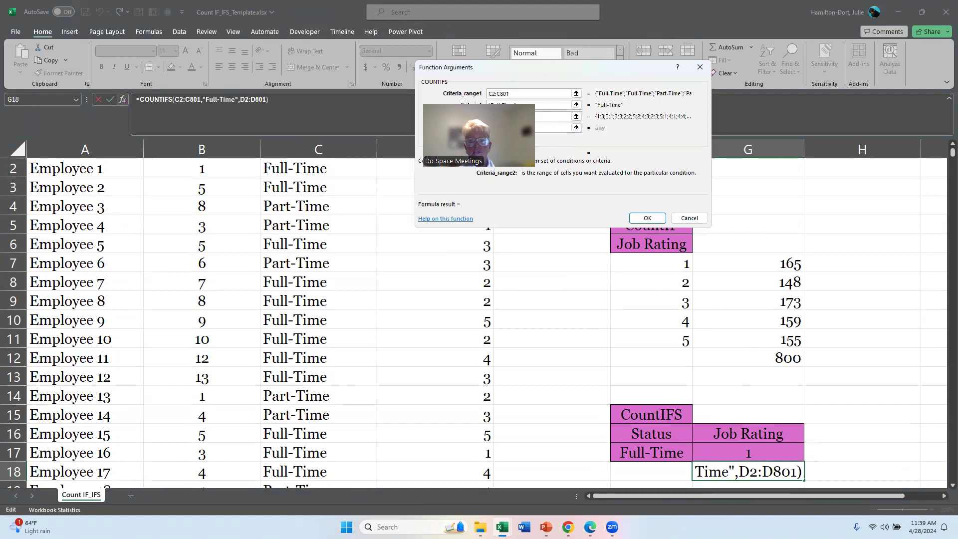
pyautogui.press('Tab')
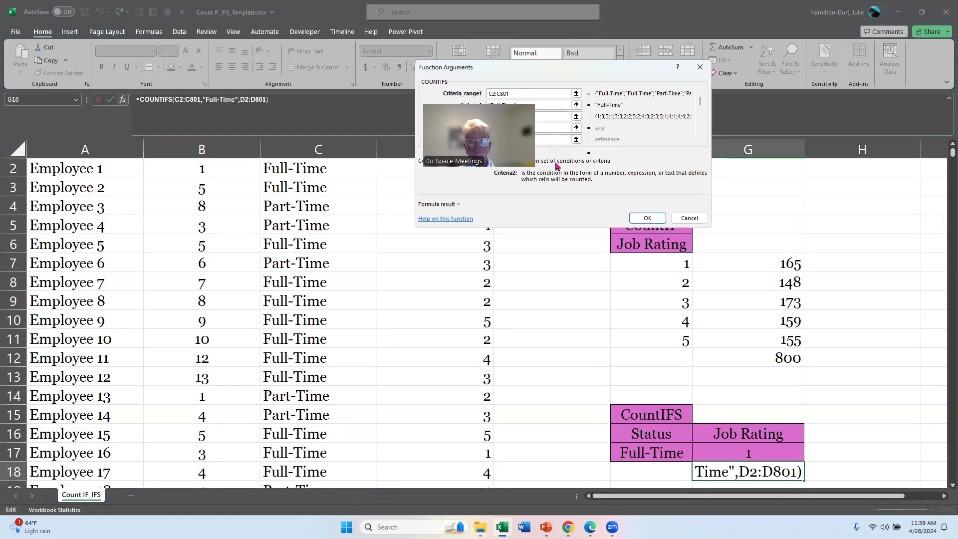
pyautogui.write('1')
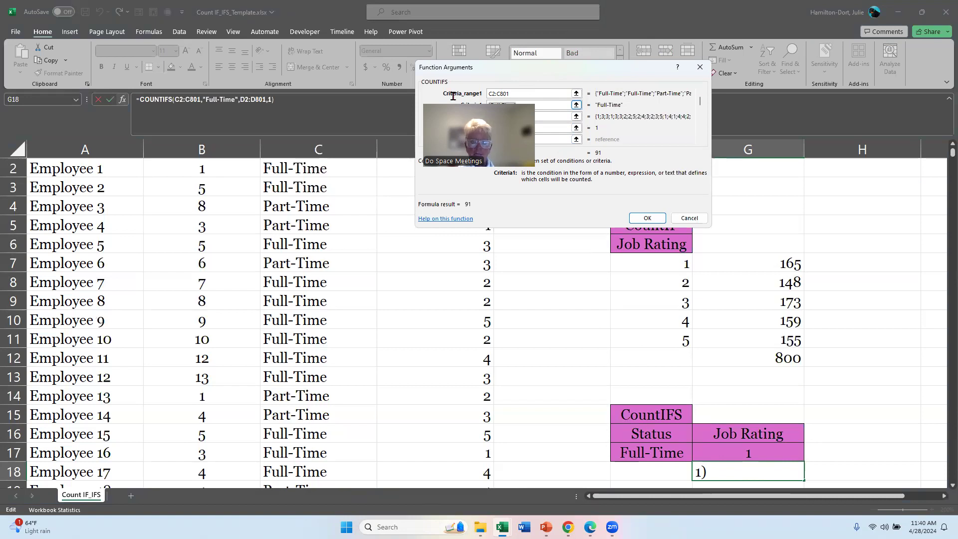
# Replace the typed COUNTIFS criteria with references to F17 for status and G17 for job rating, and confirm the formula
pyautogui.press('BackSpace')
pyautogui.click(667, 450)
pyautogui.click(506, 127)
pyautogui.press('BackSpace')
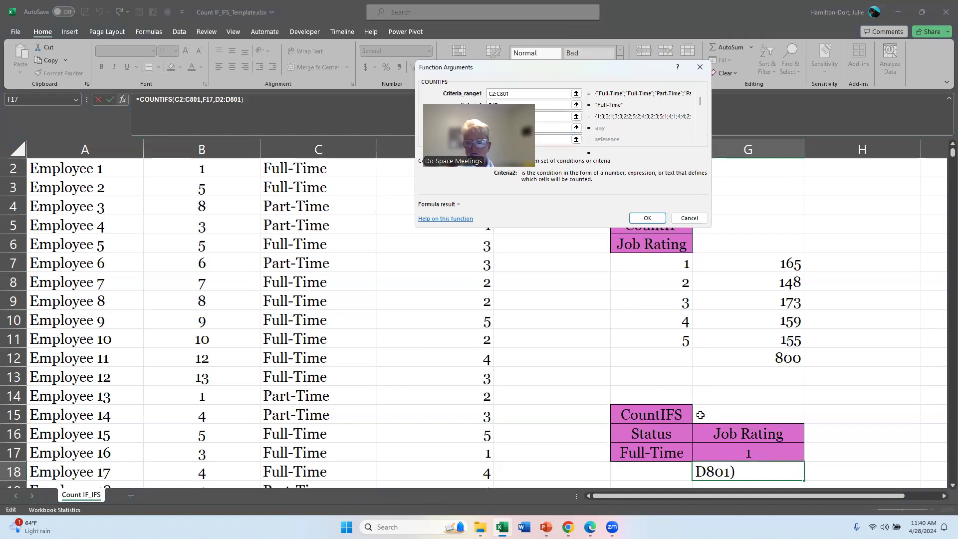
pyautogui.click(714, 454)
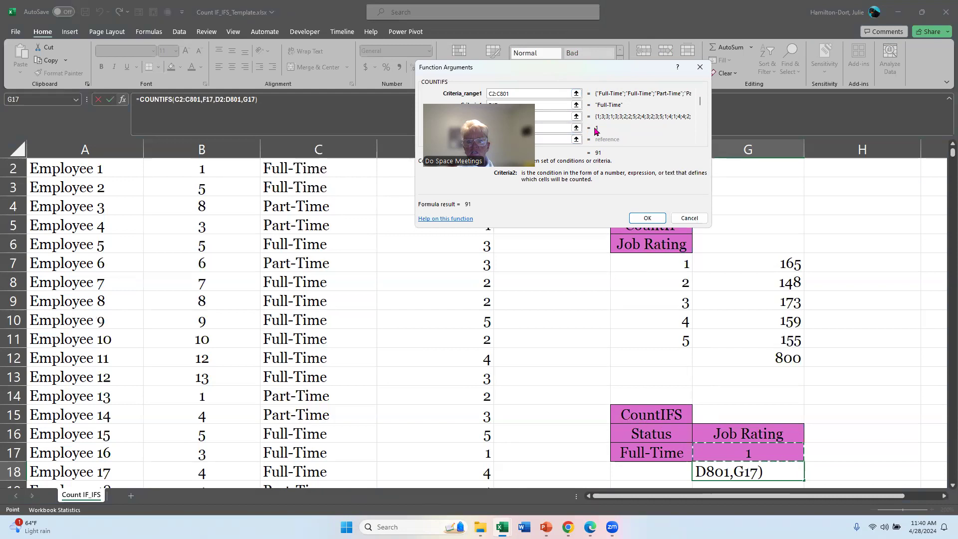
pyautogui.click(642, 221)
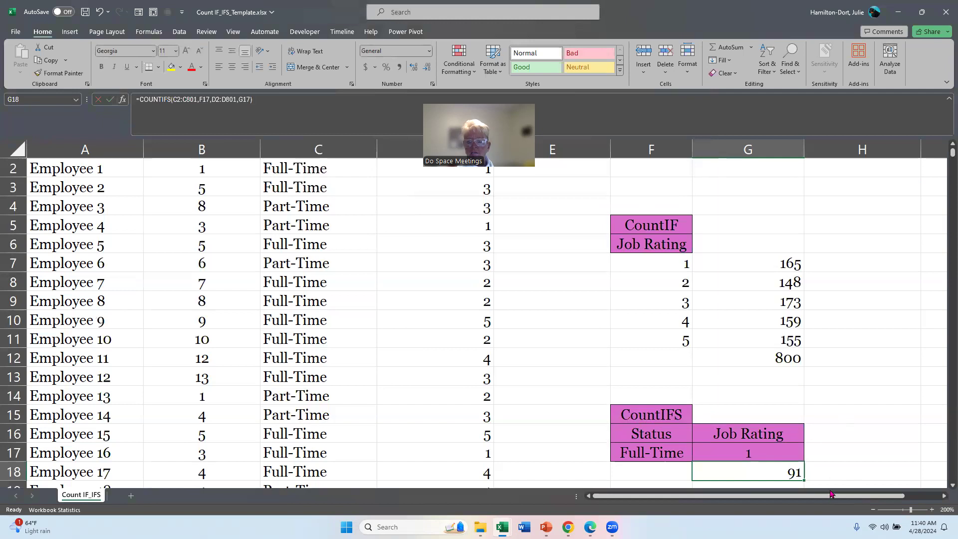
# Change the job rating criterion in G17 to 2, 3, 4 and 5 in turn to recalculate the full-time count
pyautogui.click(783, 451)
pyautogui.write('2')
pyautogui.press('Return')
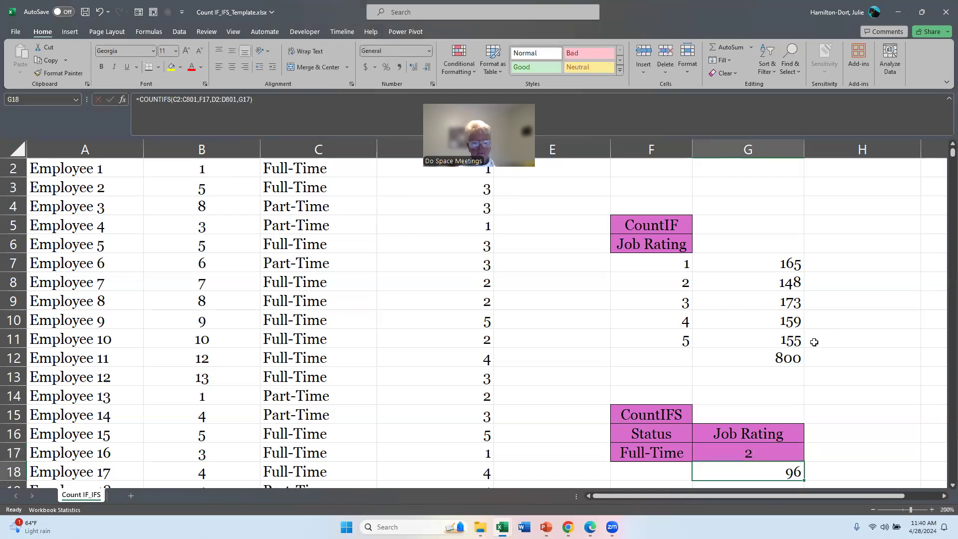
pyautogui.write('3')
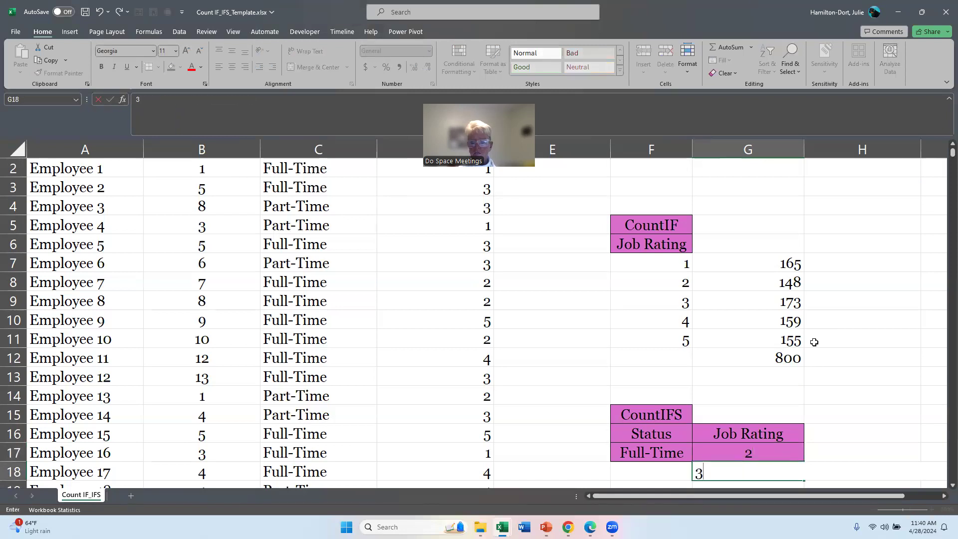
pyautogui.press('Escape')
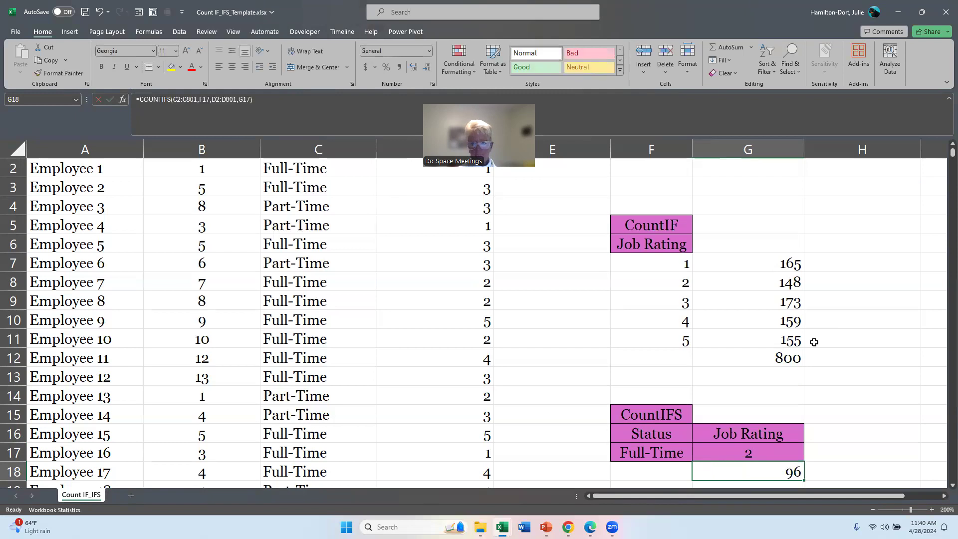
pyautogui.press('Up')
pyautogui.write('3')
pyautogui.press('Return')
pyautogui.press('Up')
pyautogui.write('4')
pyautogui.press('Return')
pyautogui.press('Up')
pyautogui.write('5')
pyautogui.press('Return')
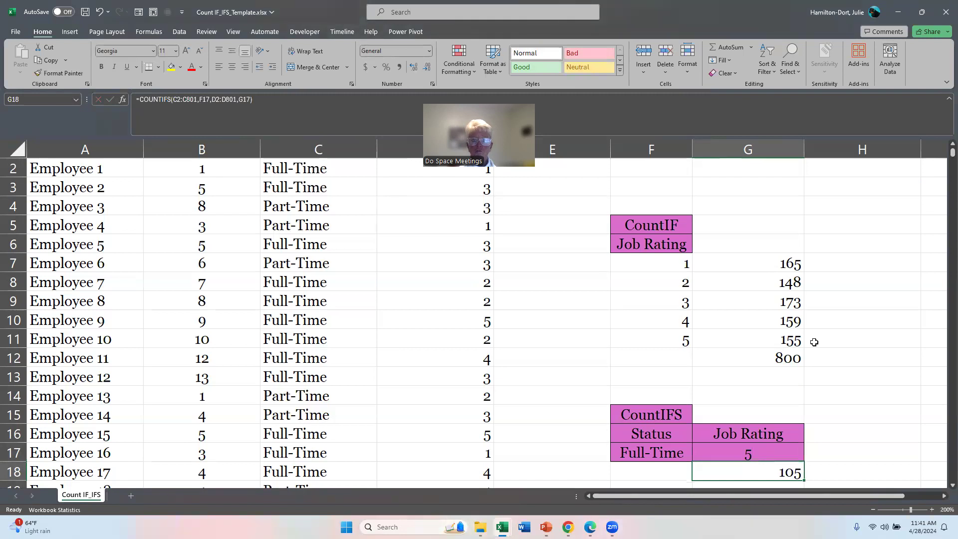
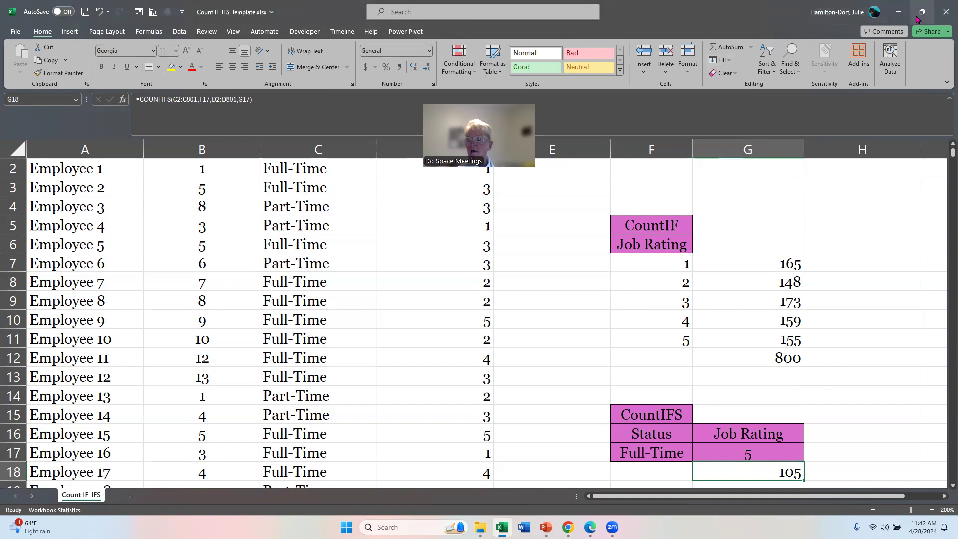
# Close Count IF_IFS_Template.xlsx and IF_Template.xlsx without saving the changes
pyautogui.click(940, 6)
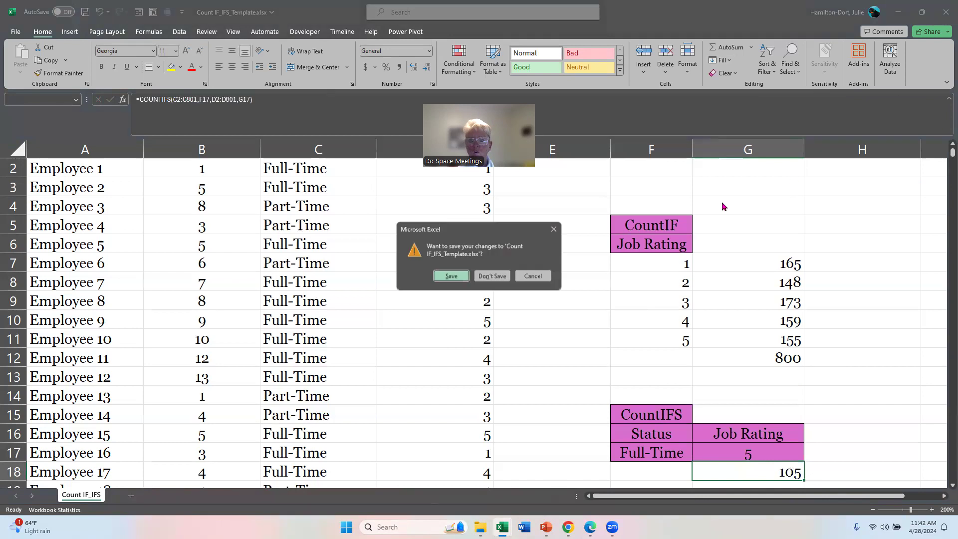
pyautogui.click(497, 278)
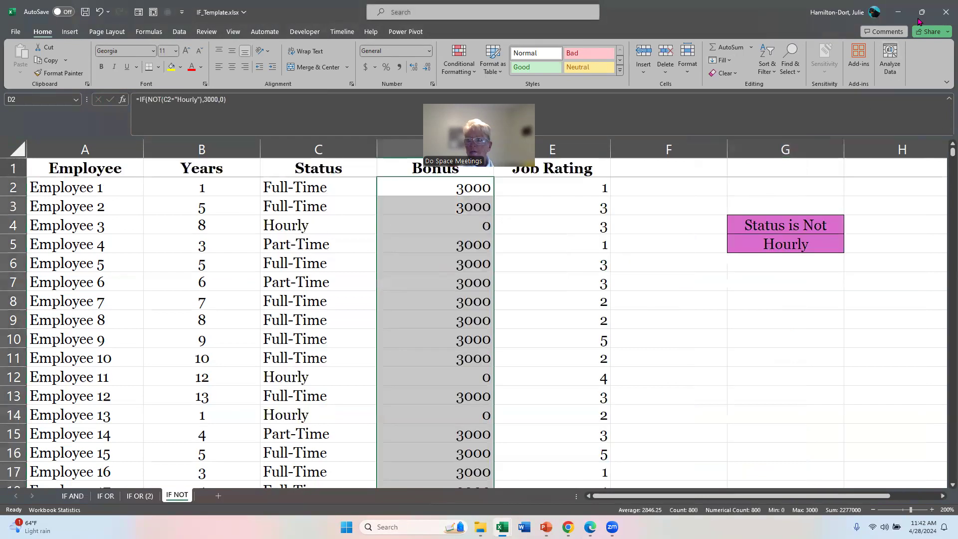
pyautogui.click(937, 15)
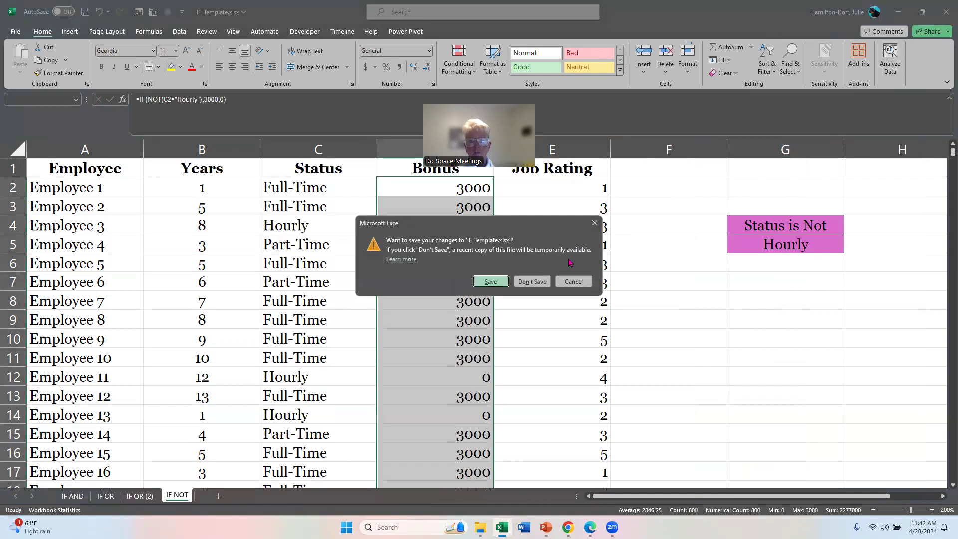
pyautogui.click(535, 282)
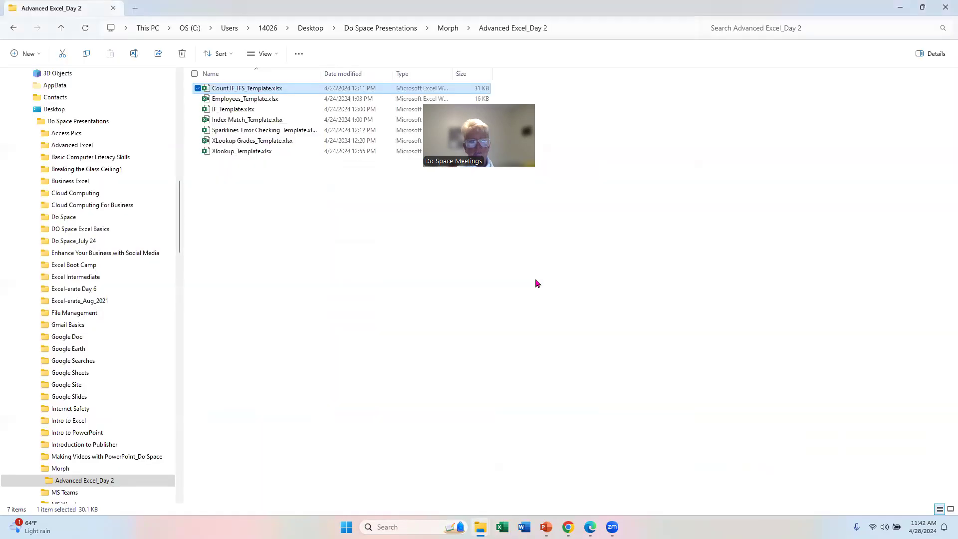
# Open Xlookup_Template.xlsx, switch to the Basic XLOOKUP sheet and inspect the Cookie Name lookup cells D1 and D2
pyautogui.doubleClick(259, 156)
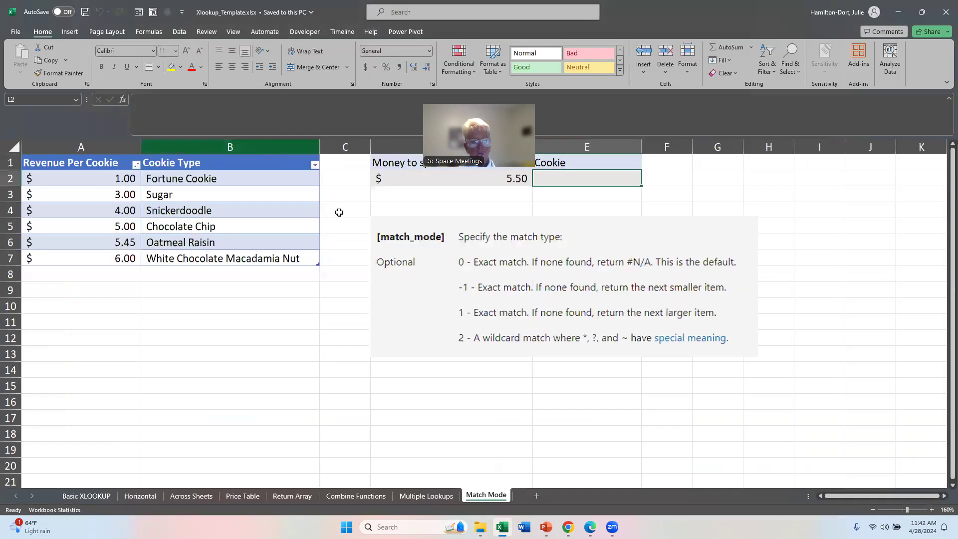
pyautogui.click(75, 496)
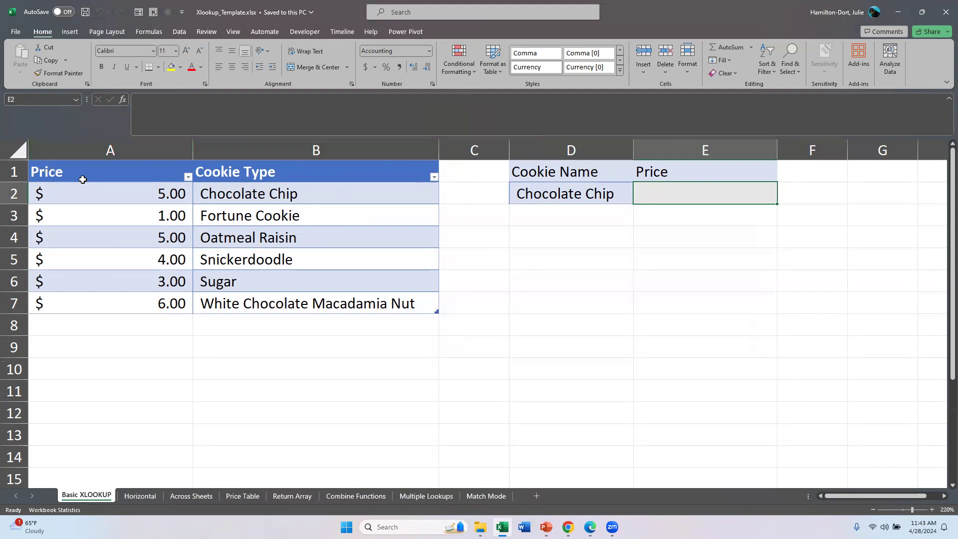
pyautogui.click(573, 172)
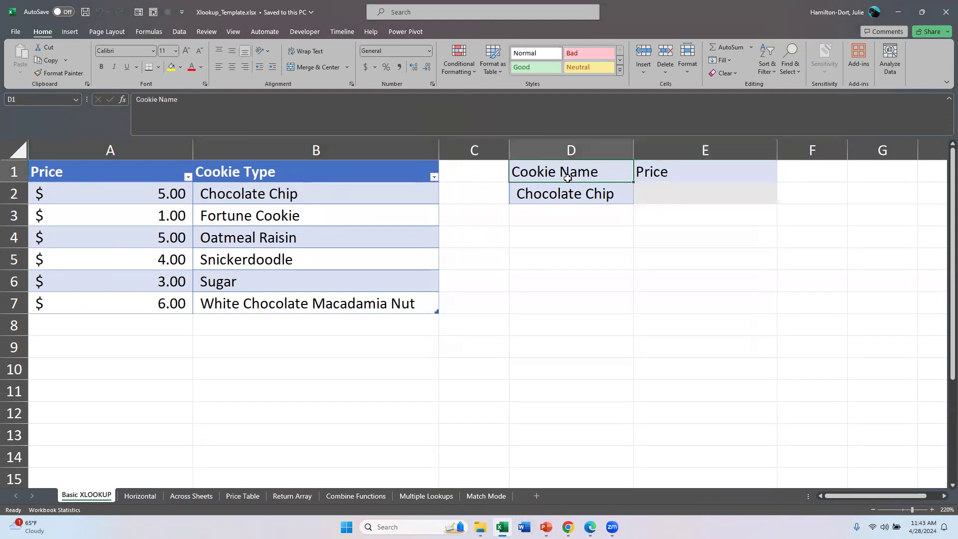
pyautogui.click(567, 192)
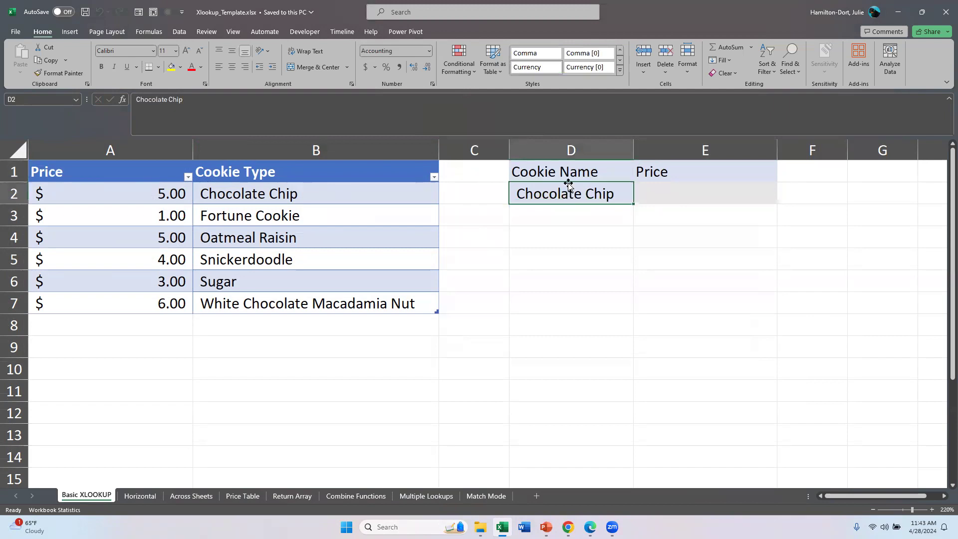
# Start an XLOOKUP formula in price cell E2 by searching for the function, and move its arguments dialog away from the lookup cells
pyautogui.click(651, 193)
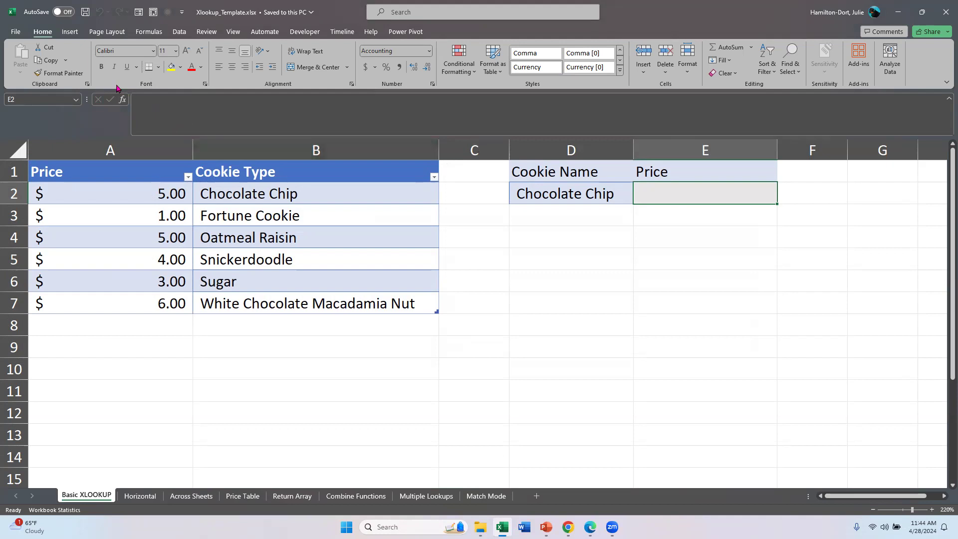
pyautogui.click(123, 99)
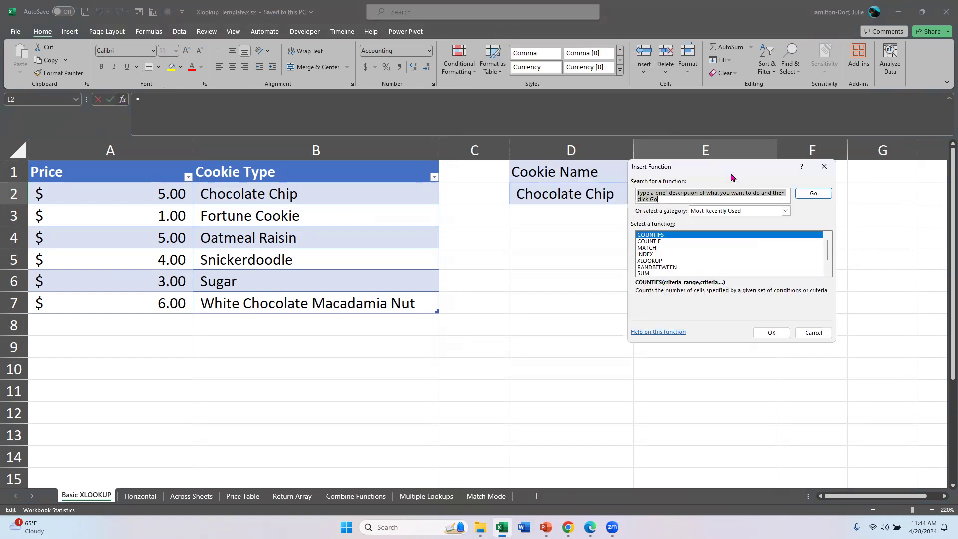
pyautogui.write('xlookup')
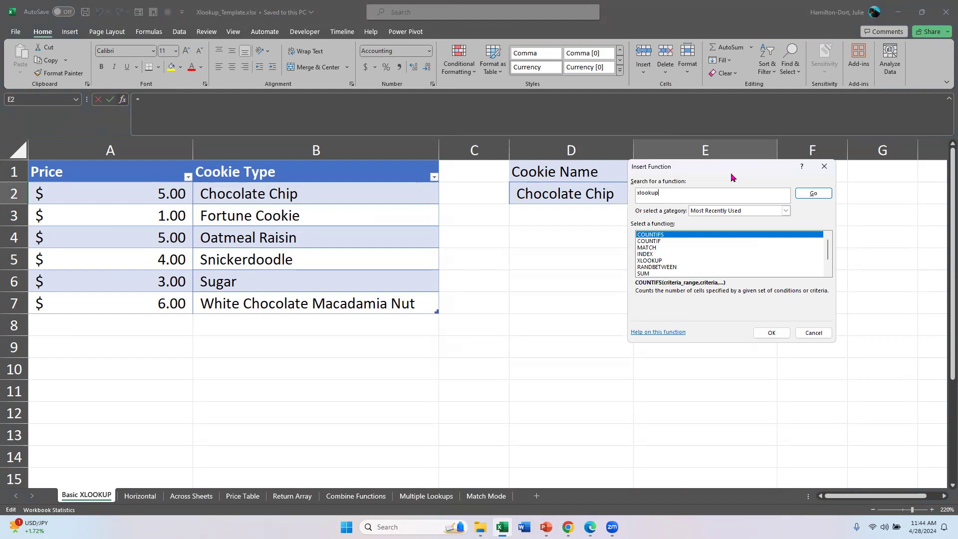
pyautogui.press('Return')
pyautogui.press('Return')
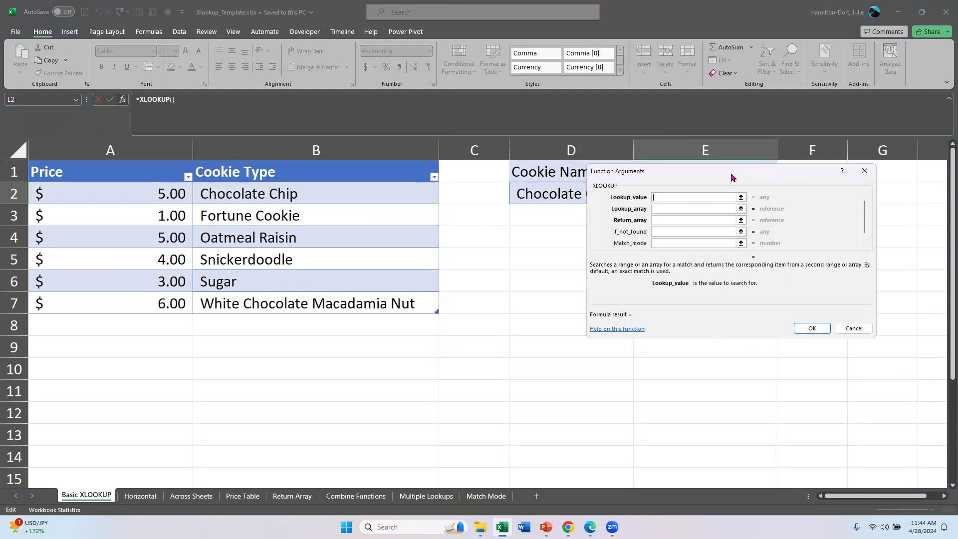
pyautogui.moveTo(724, 173); pyautogui.dragTo(521, 98)
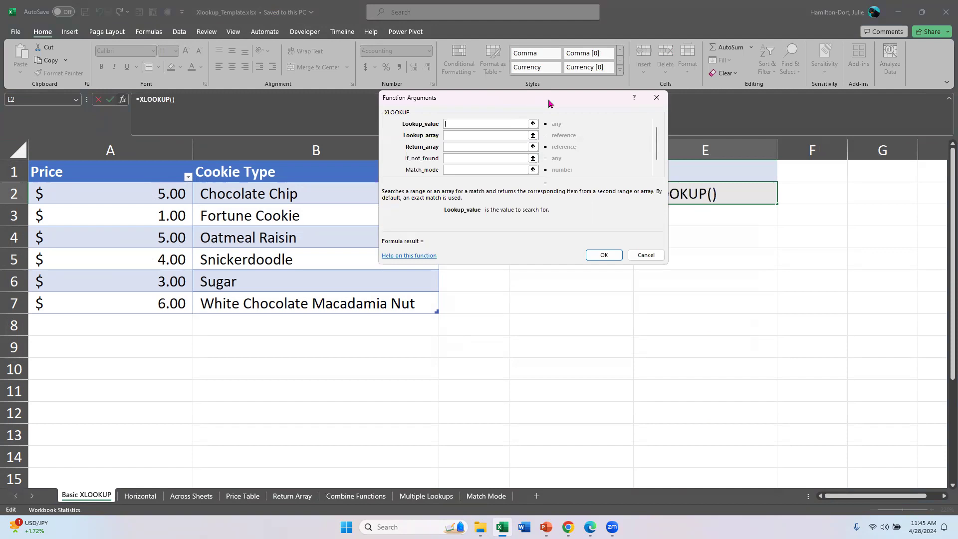
# Complete the XLOOKUP in E2 with D2 as lookup value, CookiePrices[Cookie Type] as lookup array and CookiePrices[Price] as return array
pyautogui.moveTo(548, 103); pyautogui.dragTo(715, 259)
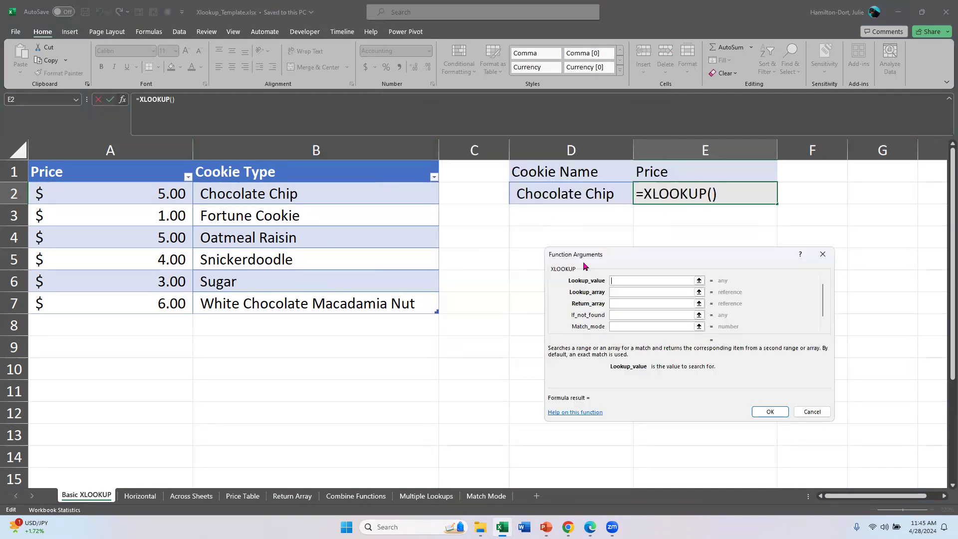
pyautogui.moveTo(655, 250); pyautogui.dragTo(723, 212)
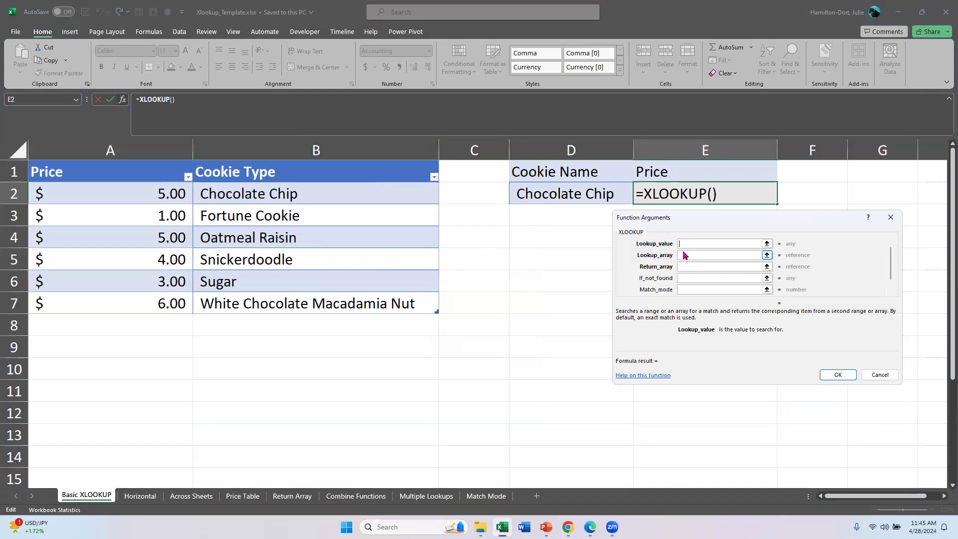
pyautogui.click(558, 195)
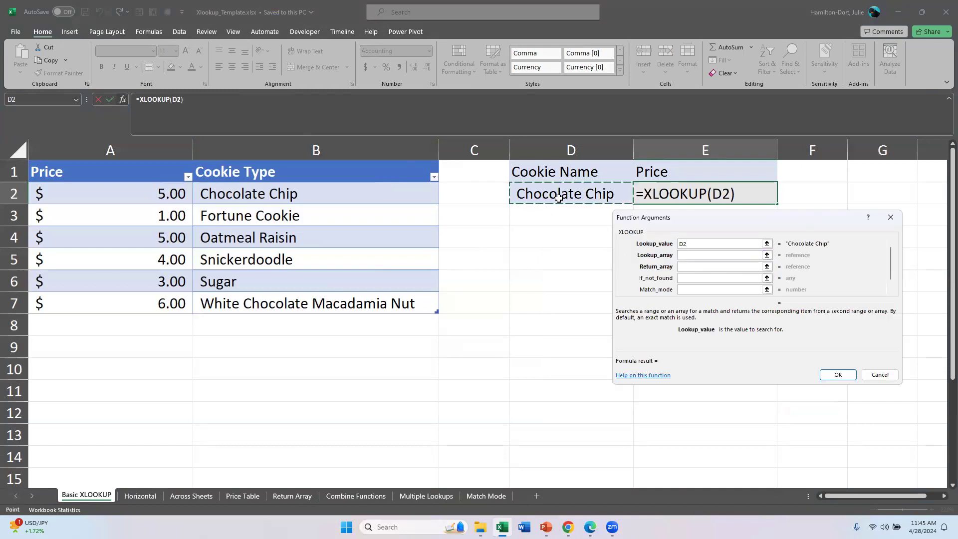
pyautogui.click(690, 255)
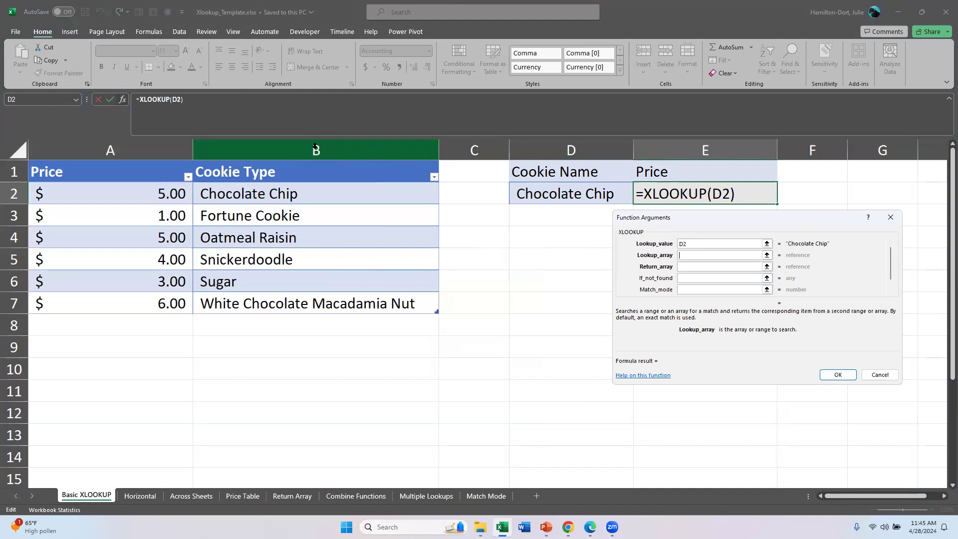
pyautogui.moveTo(332, 190); pyautogui.dragTo(370, 279)
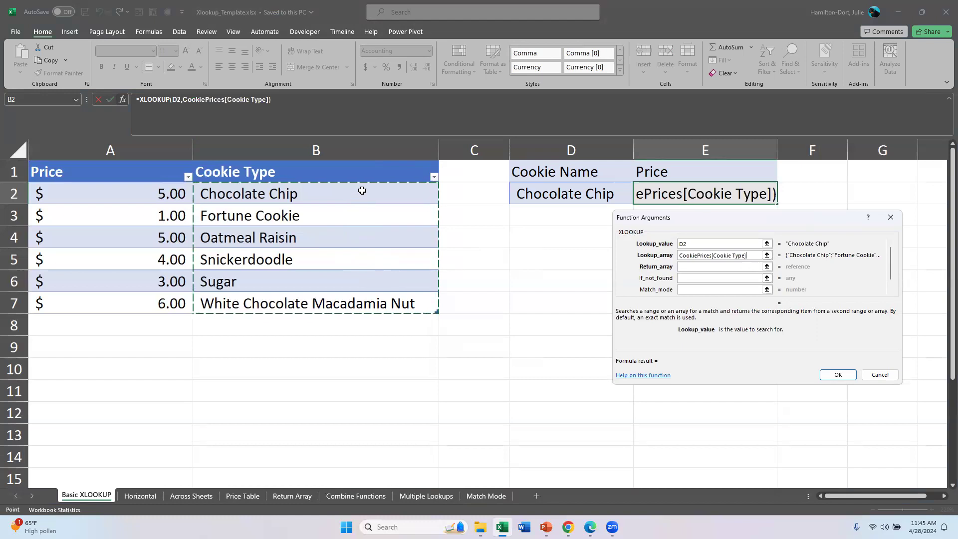
pyautogui.click(700, 263)
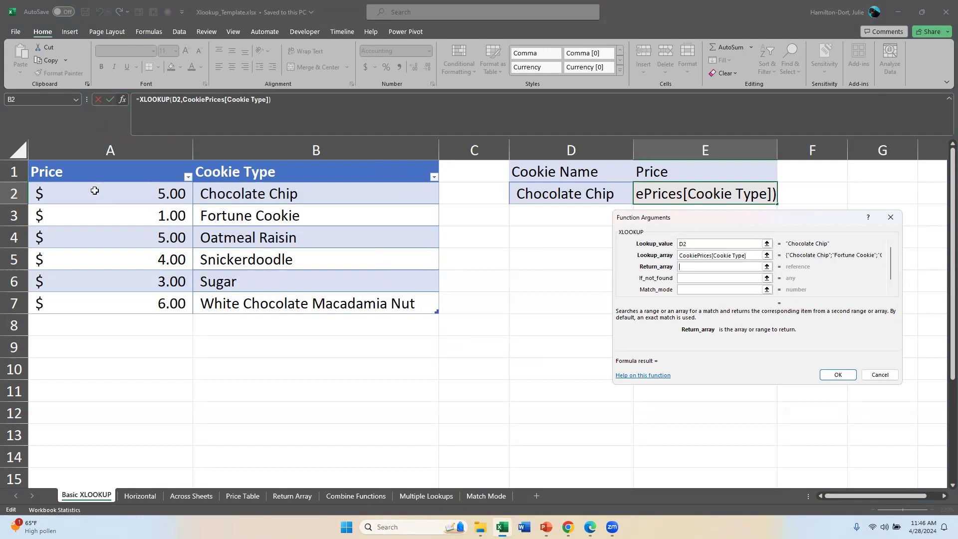
pyautogui.moveTo(58, 200); pyautogui.dragTo(67, 305)
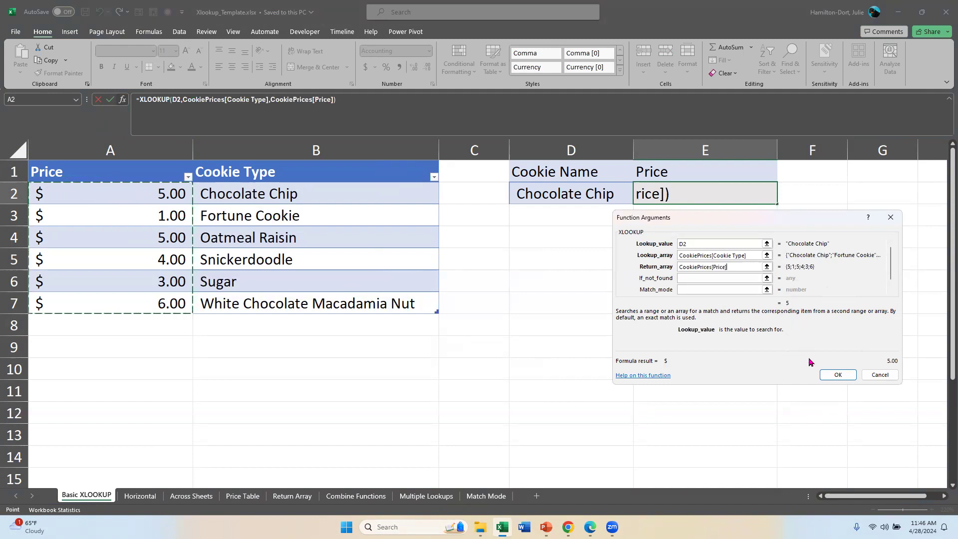
pyautogui.click(827, 377)
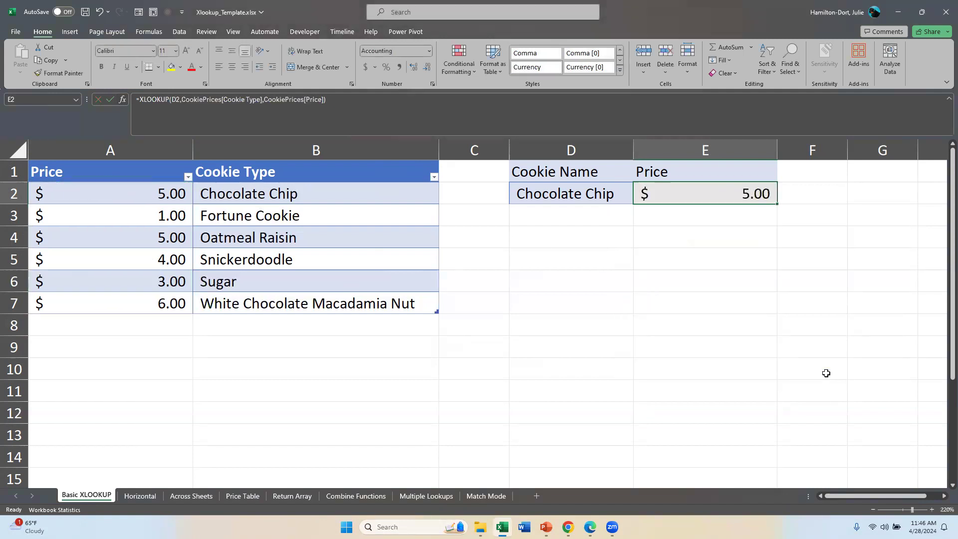
# Replace the formula in E2 with an XLOOKUP of D2 that searches all of column B and returns from all of column A
pyautogui.press('Delete')
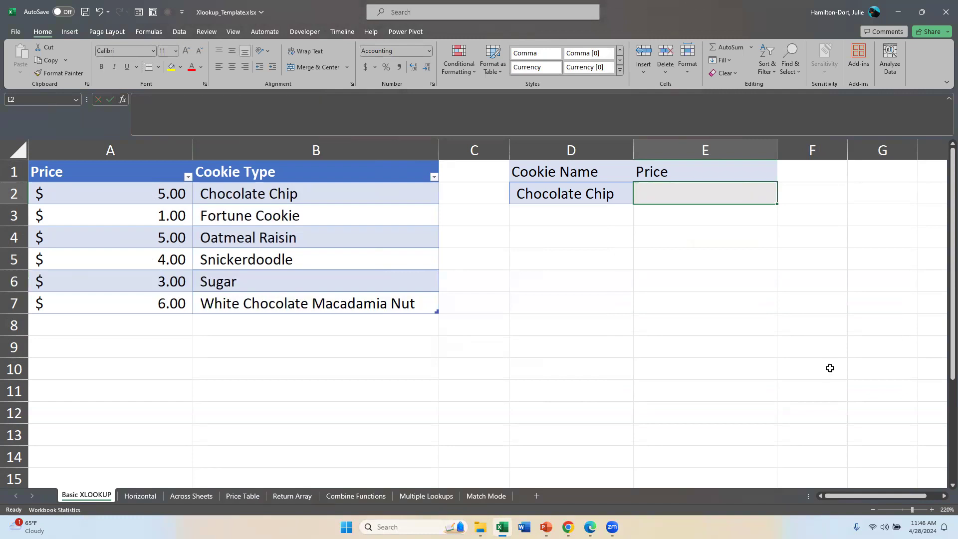
pyautogui.click(123, 100)
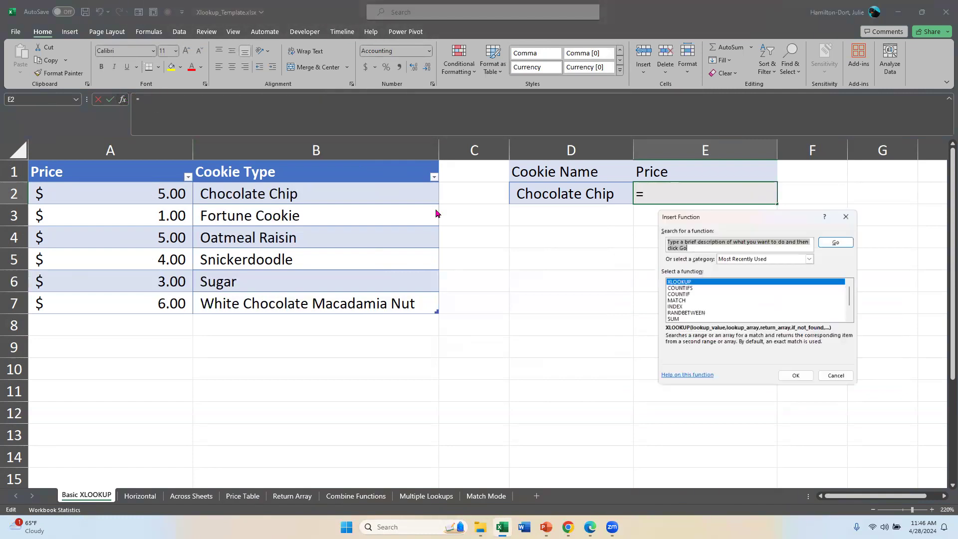
pyautogui.click(685, 281)
pyautogui.doubleClick(685, 281)
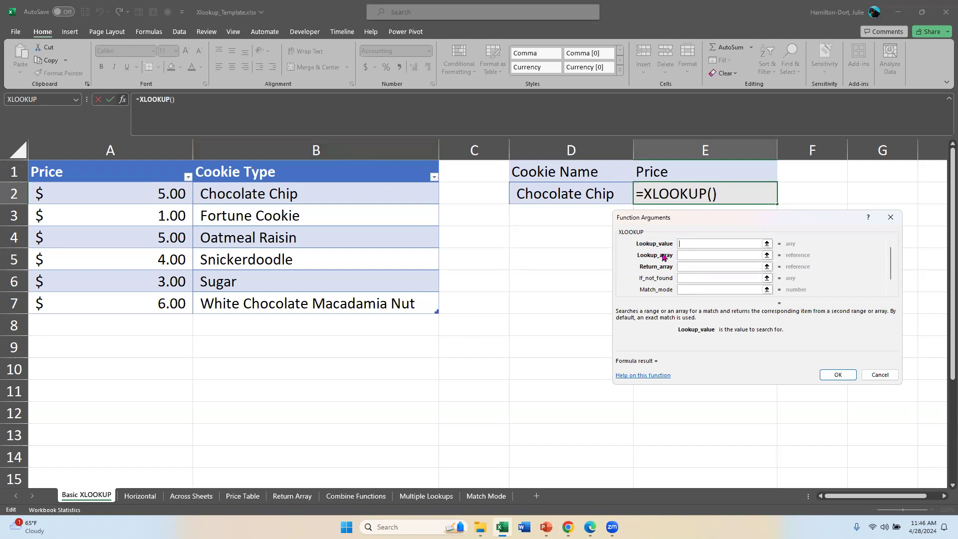
pyautogui.click(567, 197)
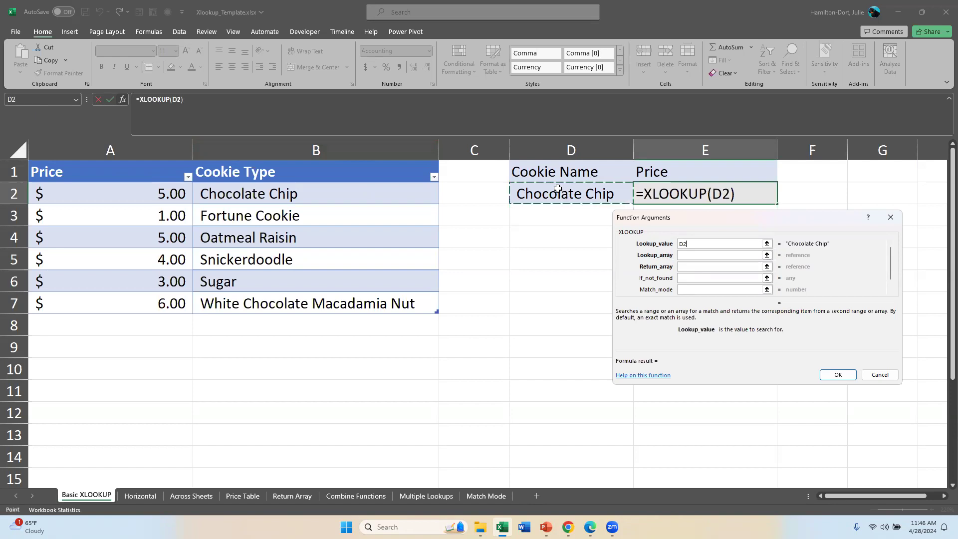
pyautogui.click(710, 254)
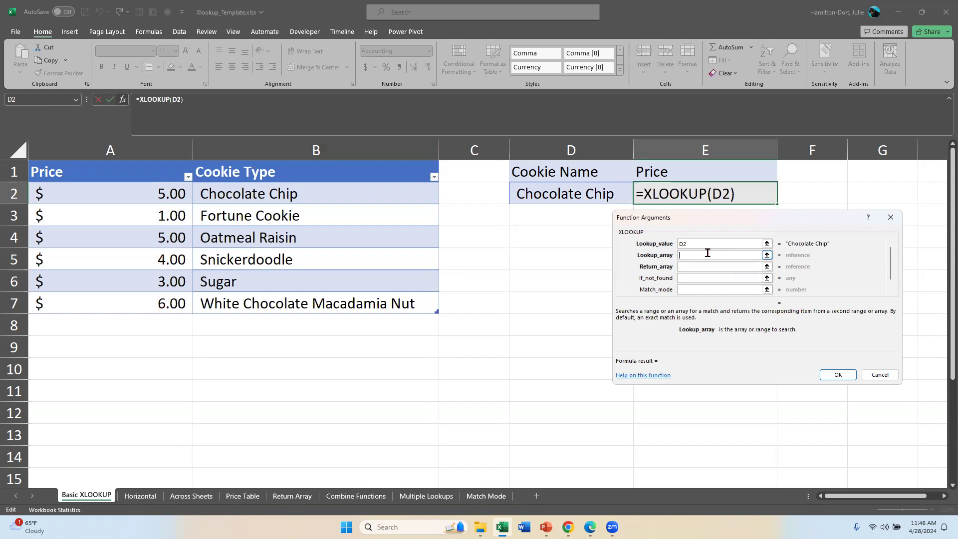
pyautogui.click(333, 146)
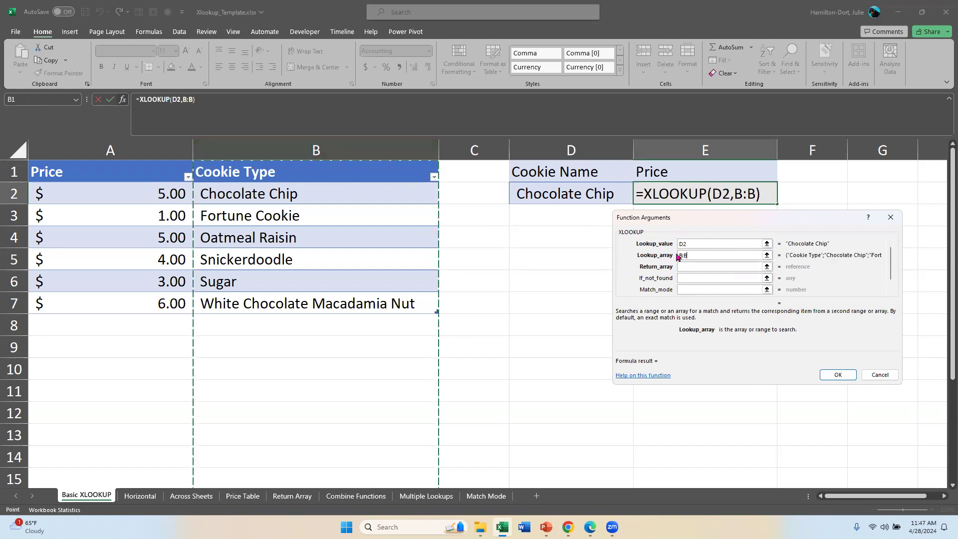
pyautogui.click(689, 266)
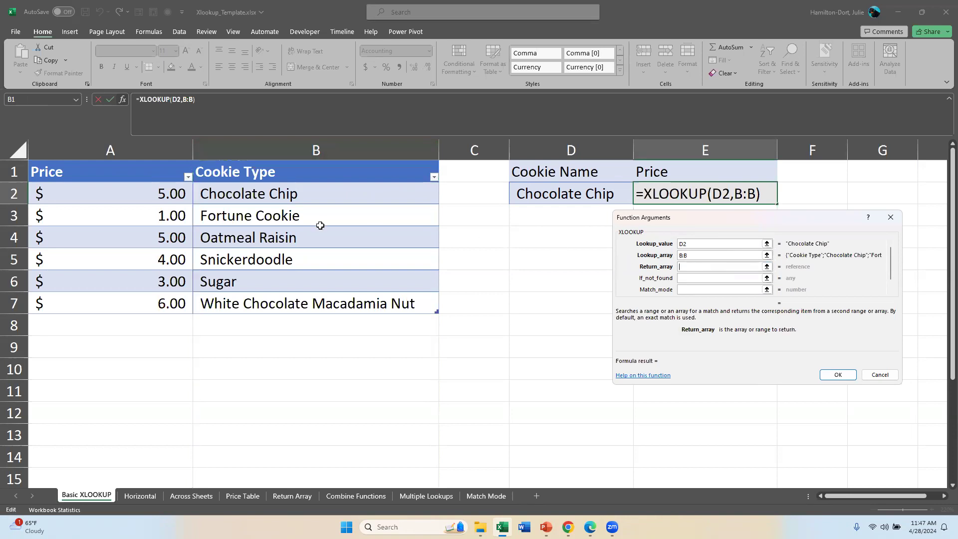
pyautogui.click(111, 150)
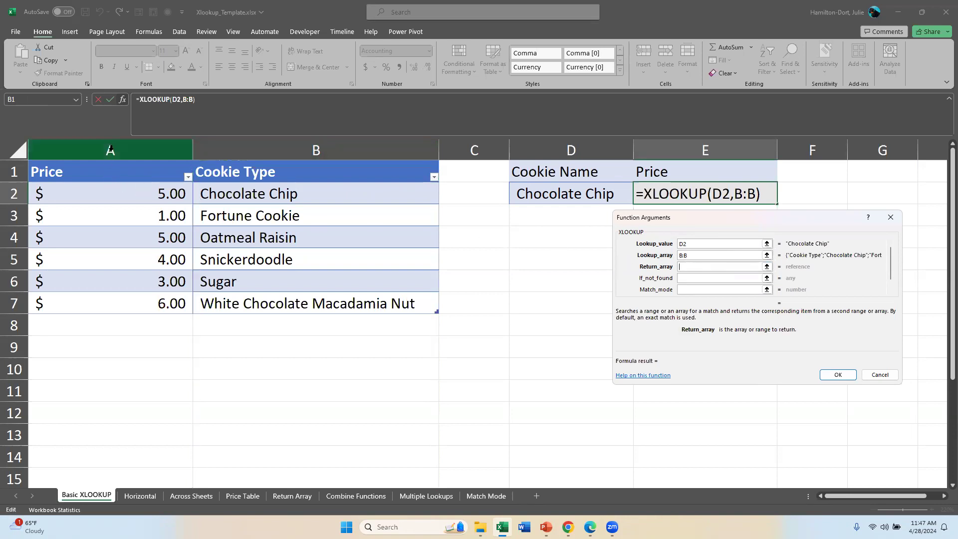
pyautogui.click(830, 378)
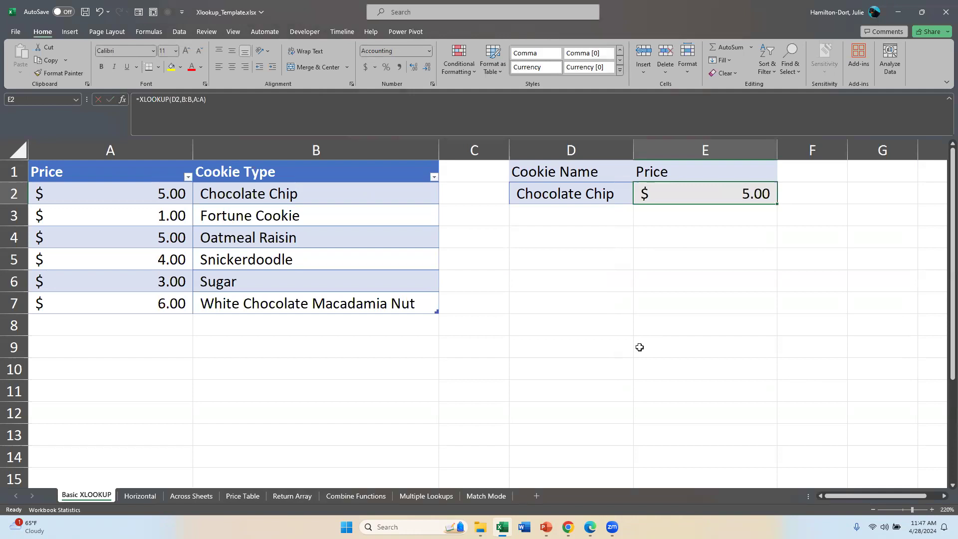
# Add a Double Chocolate cookie with a price of 8 in row 8, directly below the cookie price table
pyautogui.click(330, 329)
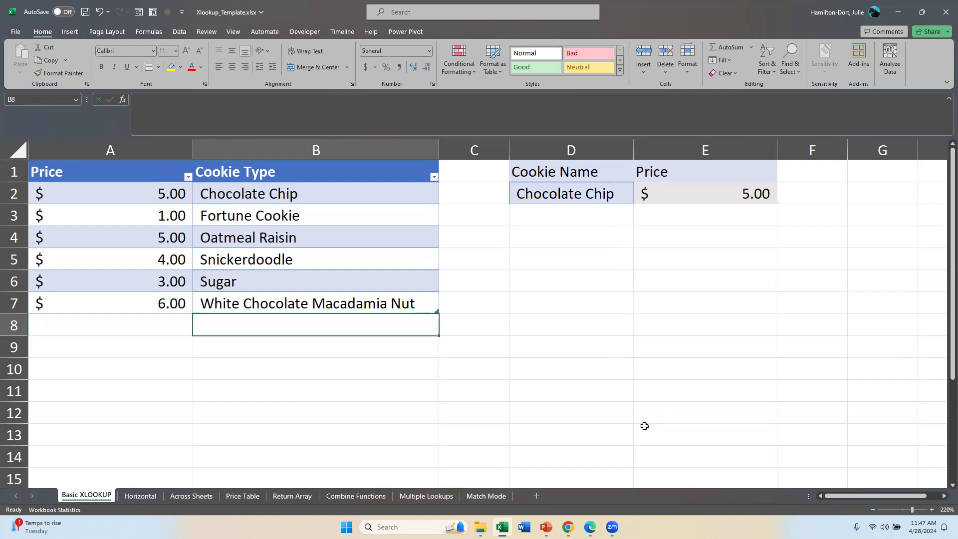
pyautogui.write('Double')
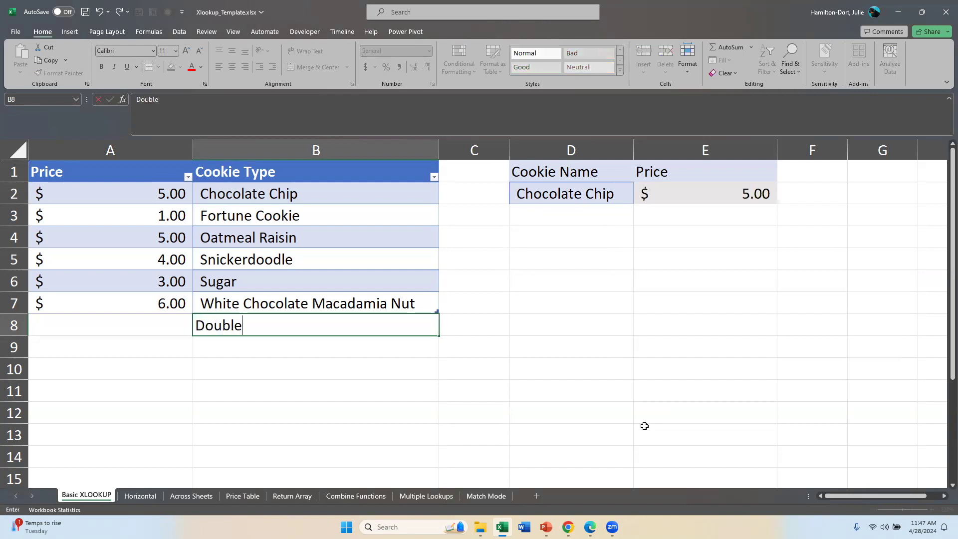
pyautogui.write(' Choso')
pyautogui.press('BackSpace')
pyautogui.press('BackSpace')
pyautogui.write('colate')
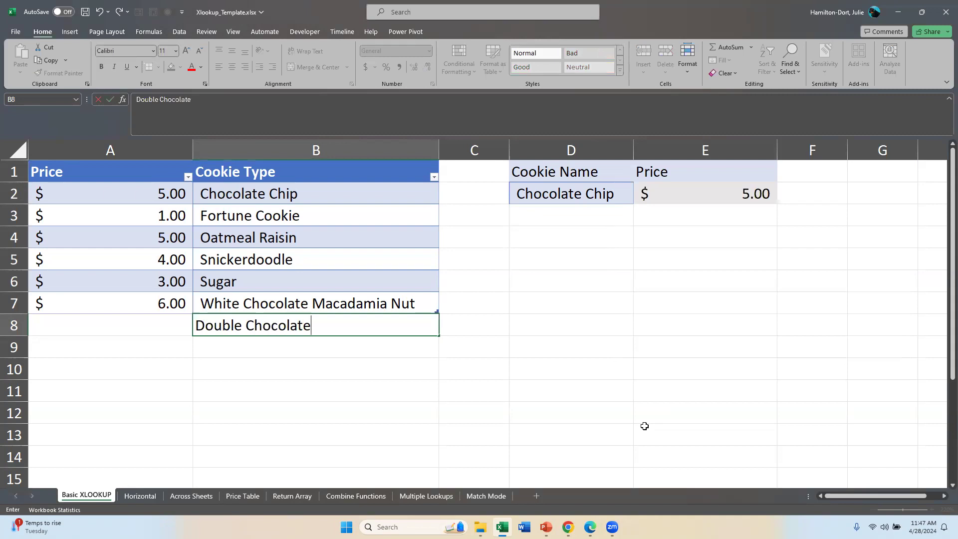
pyautogui.press('Left')
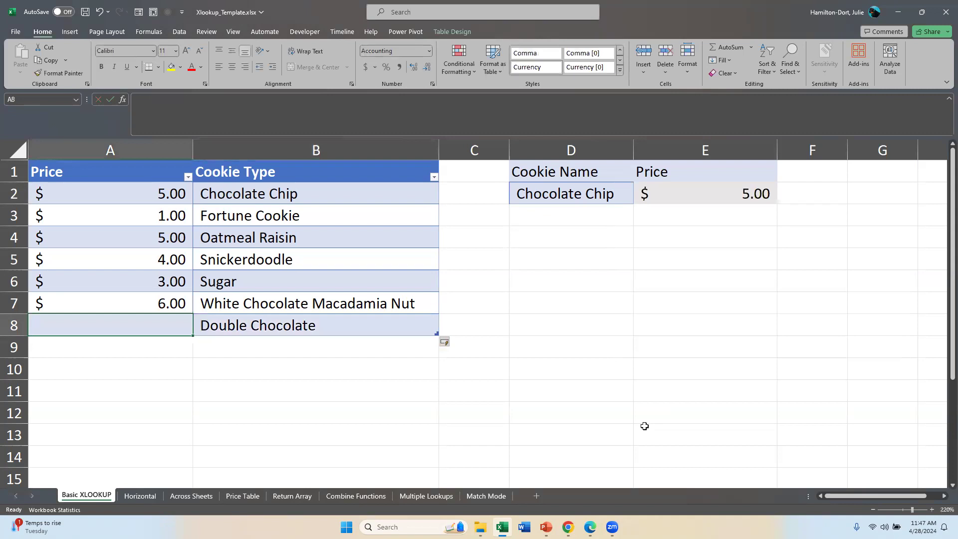
pyautogui.write('8')
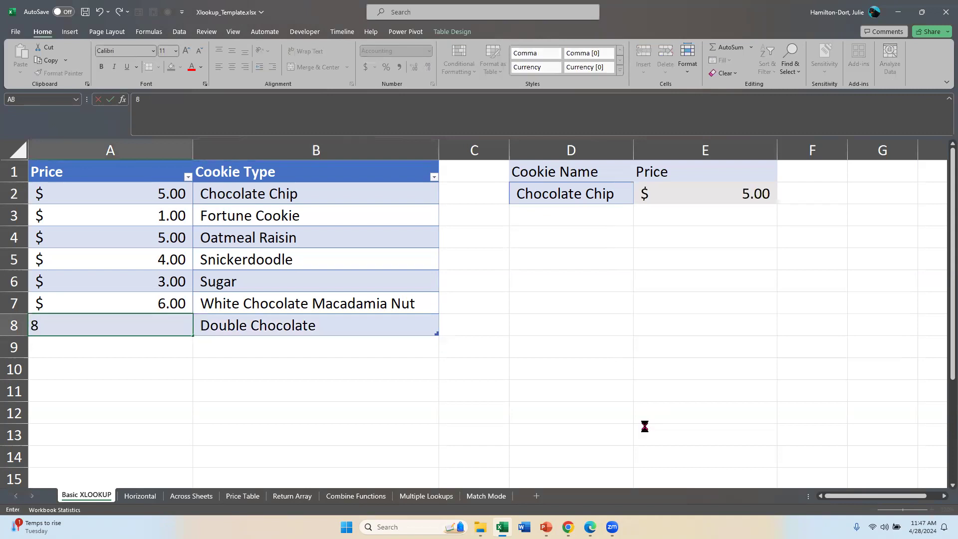
pyautogui.press('Return')
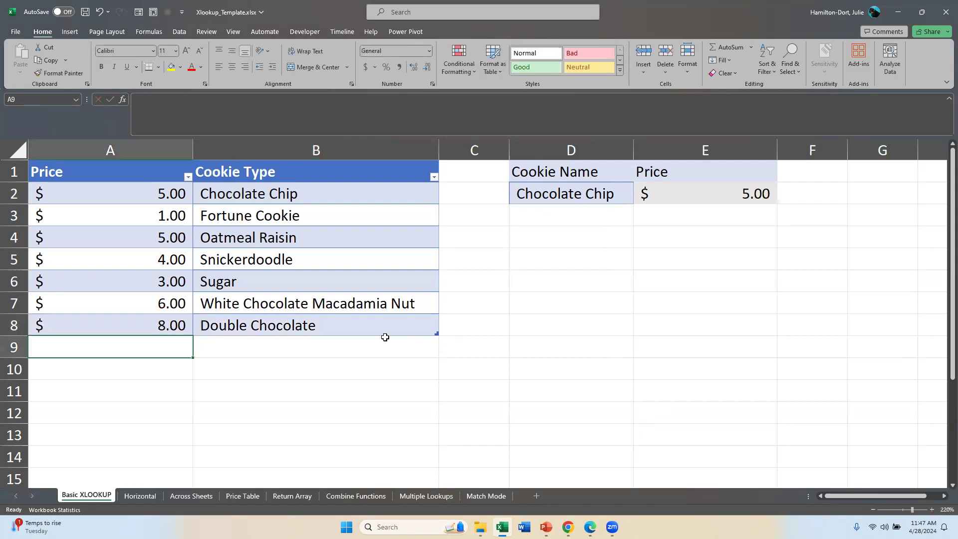
# Copy Double Chocolate from B8 into the Cookie Name cell D2 and check the lookup formula in E2
pyautogui.click(412, 325)
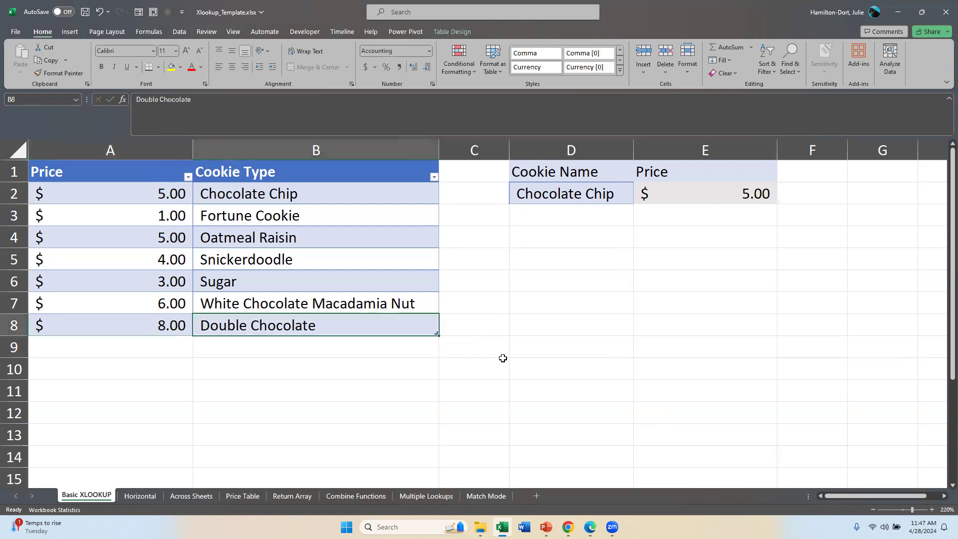
pyautogui.hotkey('ctrl', 'c')
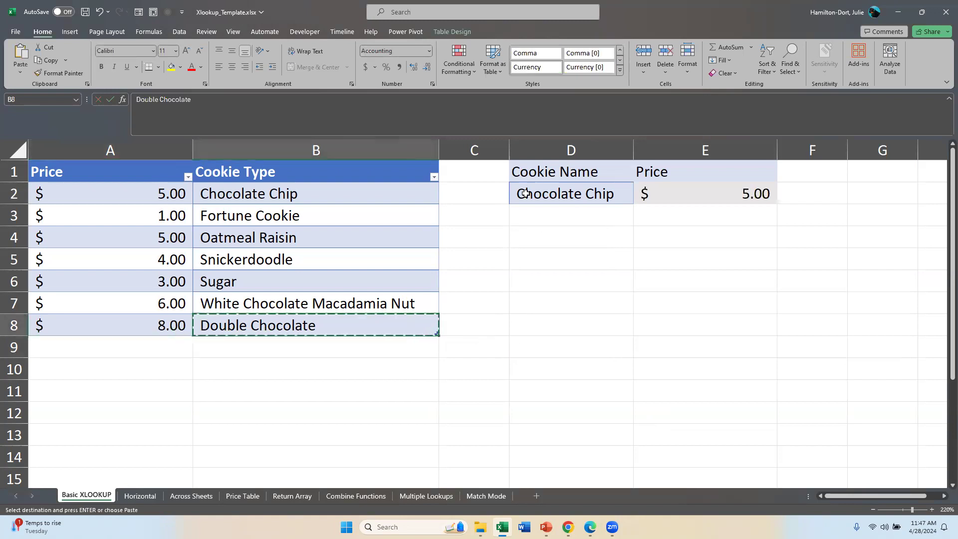
pyautogui.click(524, 192)
pyautogui.hotkey('ctrl', 'v')
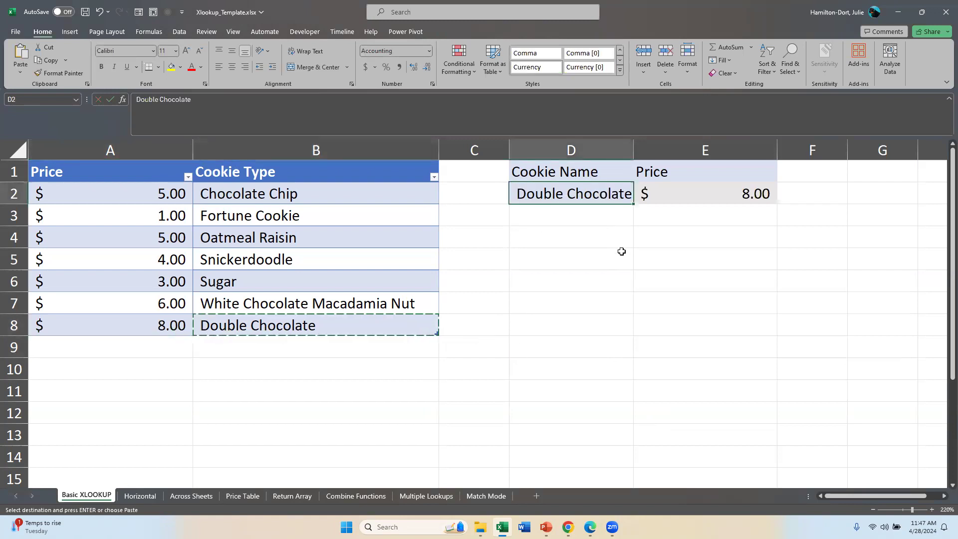
pyautogui.click(709, 199)
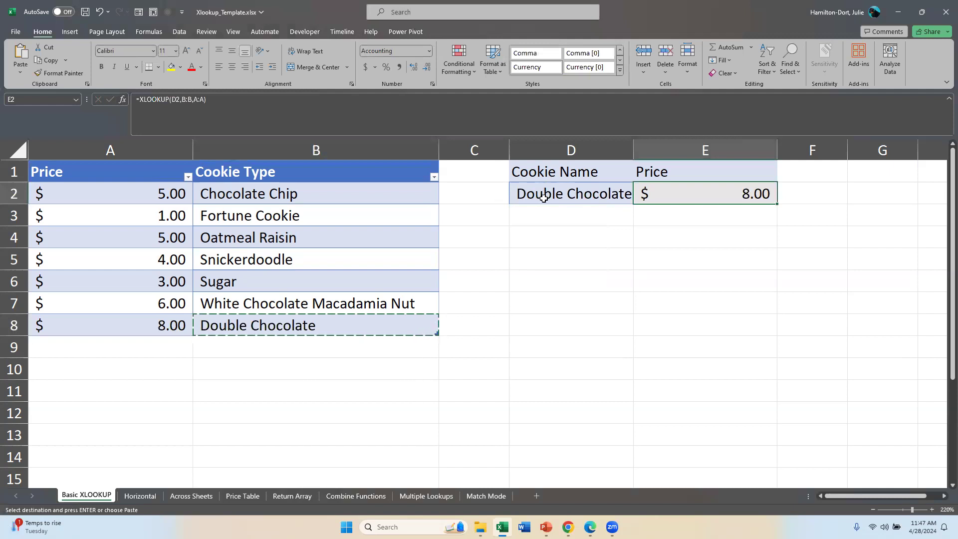
pyautogui.press('Escape')
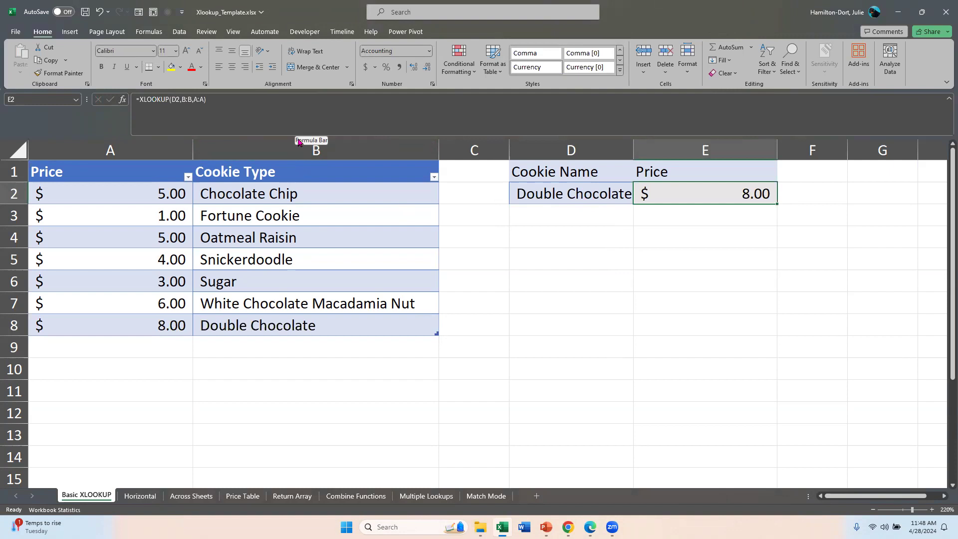
# Clear the Cookie Name cell D2 and set its data validation to allow a list
pyautogui.click(531, 197)
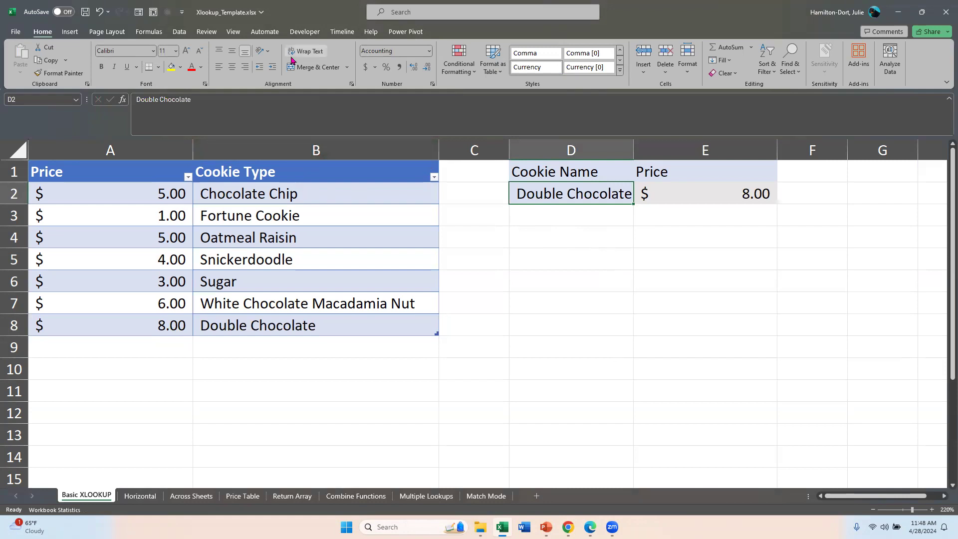
pyautogui.press('Delete')
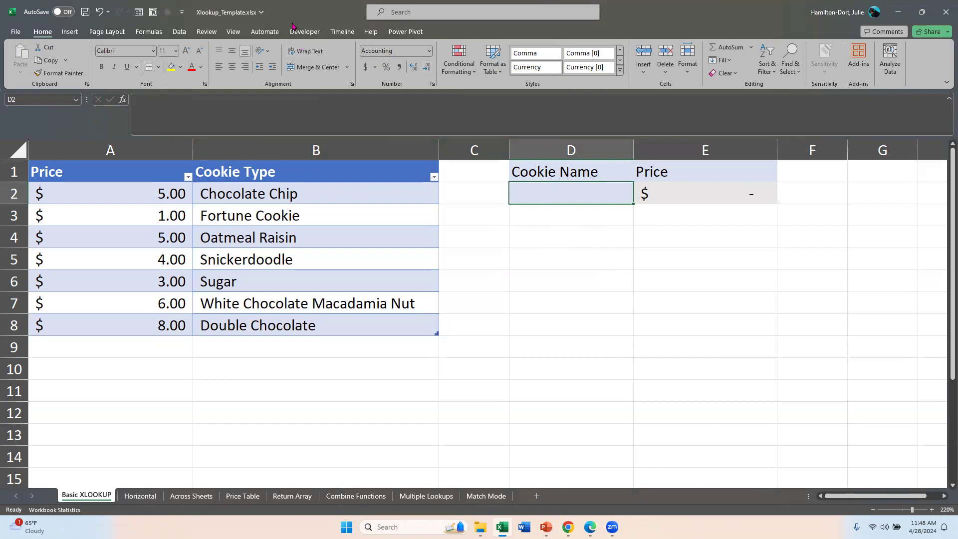
pyautogui.click(179, 33)
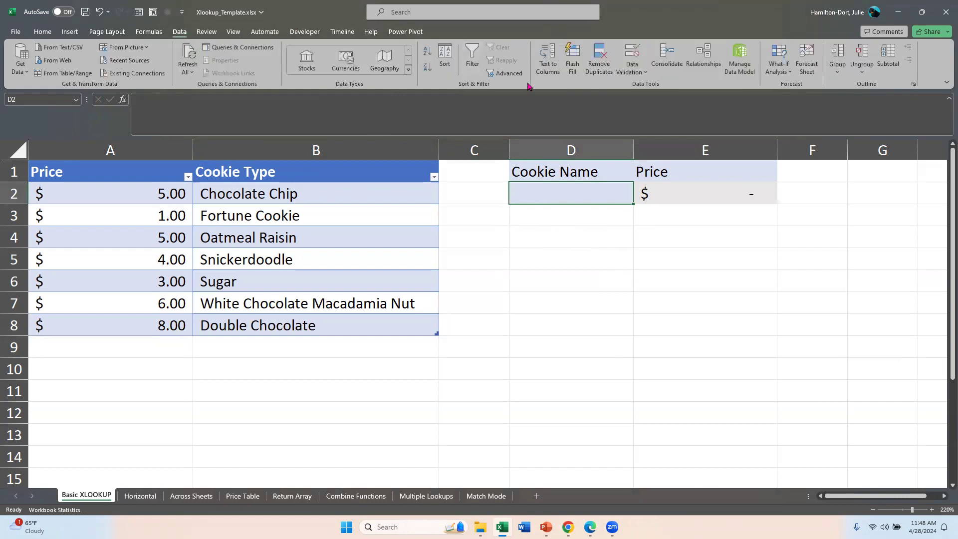
pyautogui.click(631, 73)
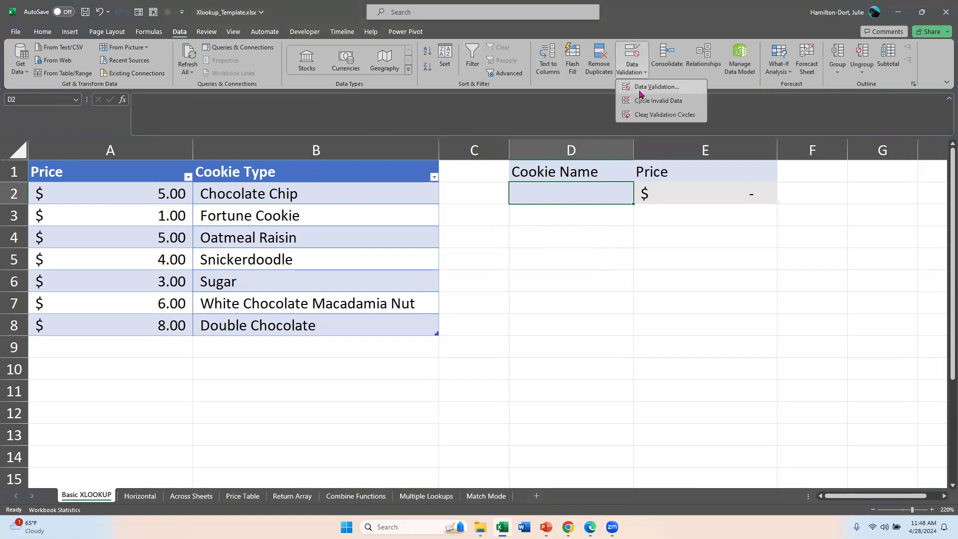
pyautogui.click(644, 87)
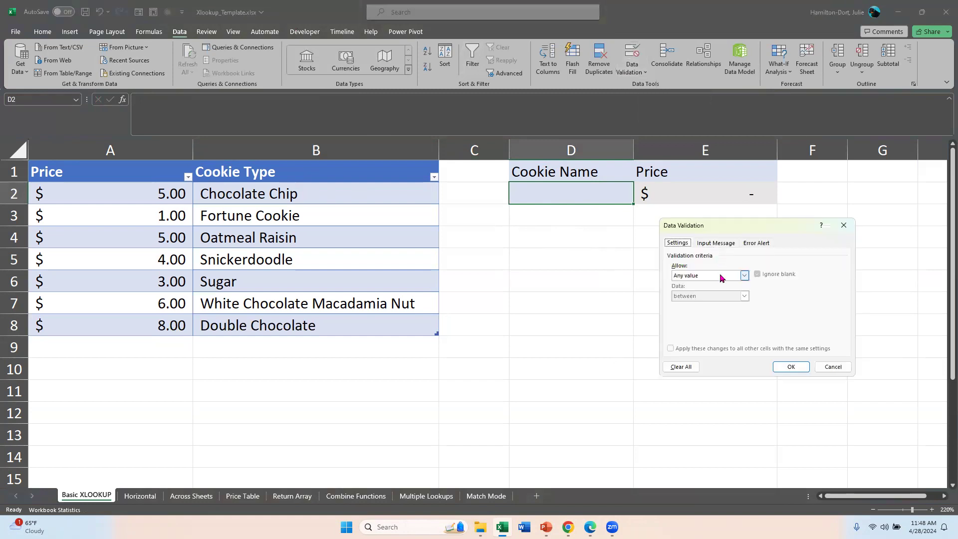
pyautogui.click(726, 275)
pyautogui.click(719, 304)
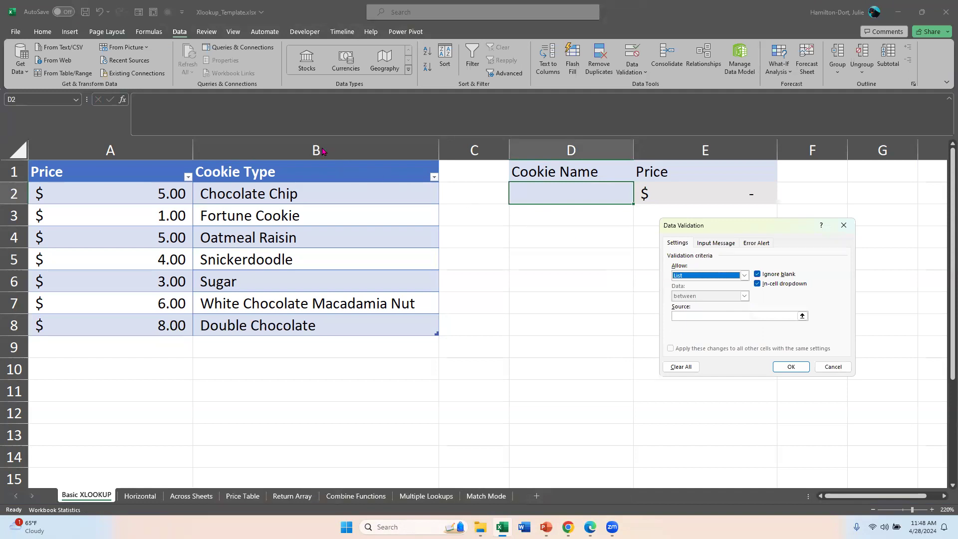
# Use all of column B as the validation list source for D2 and choose Snickerdoodle from the list
pyautogui.click(705, 319)
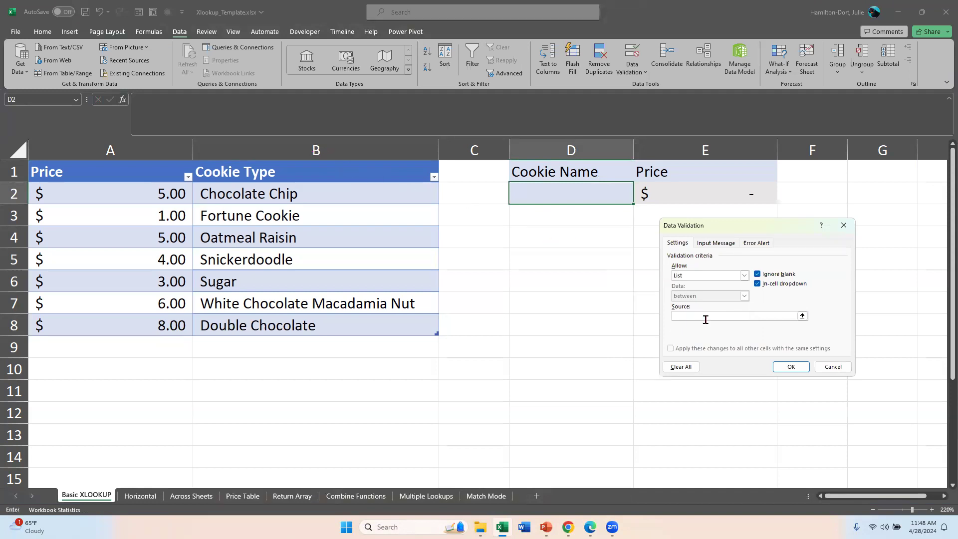
pyautogui.click(318, 142)
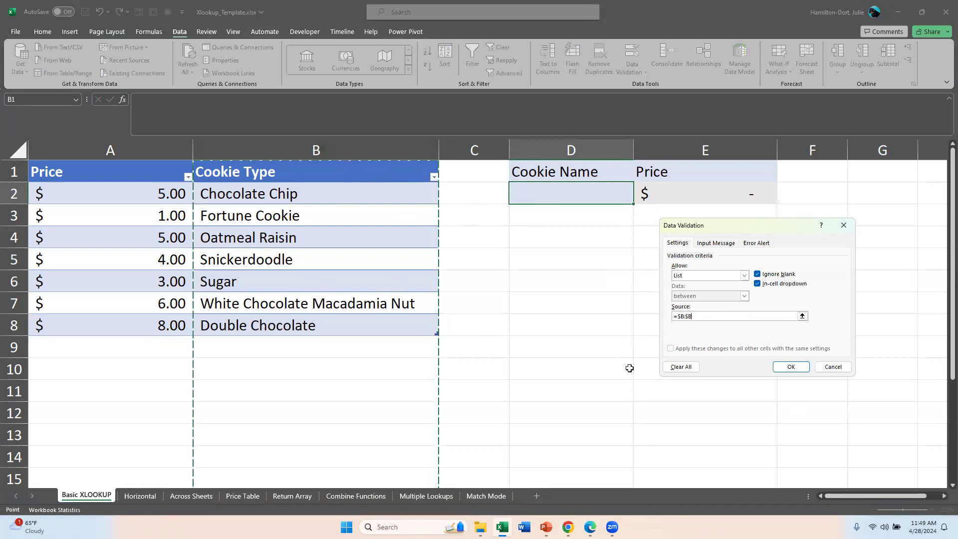
pyautogui.click(780, 367)
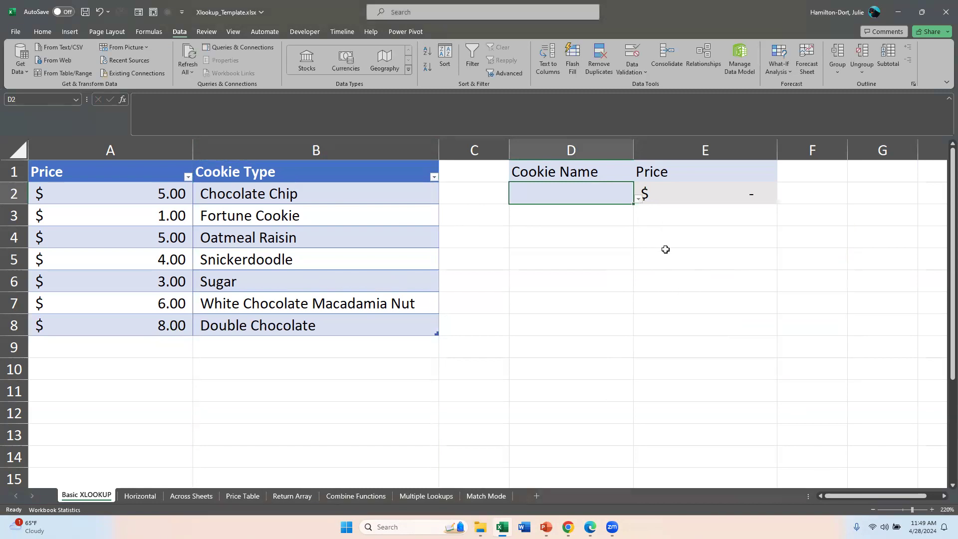
pyautogui.click(638, 199)
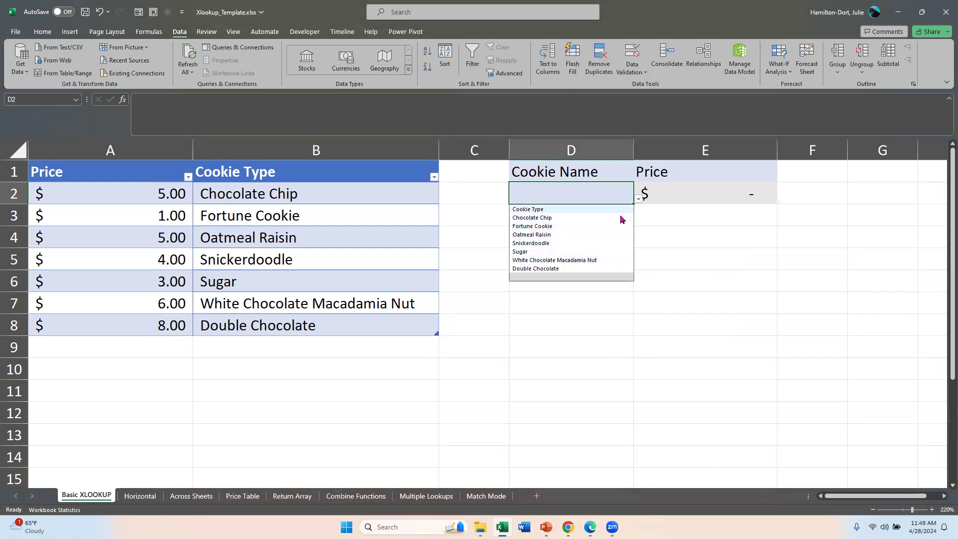
pyautogui.click(613, 243)
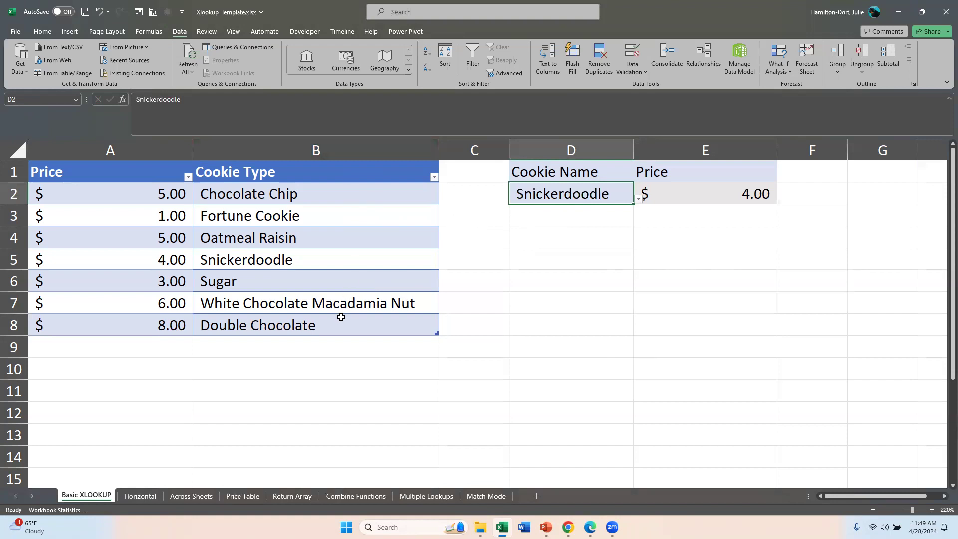
# Copy Double Chocolate from B8 into B9 and edit the copy to read Double Double Chocolate
pyautogui.click(320, 349)
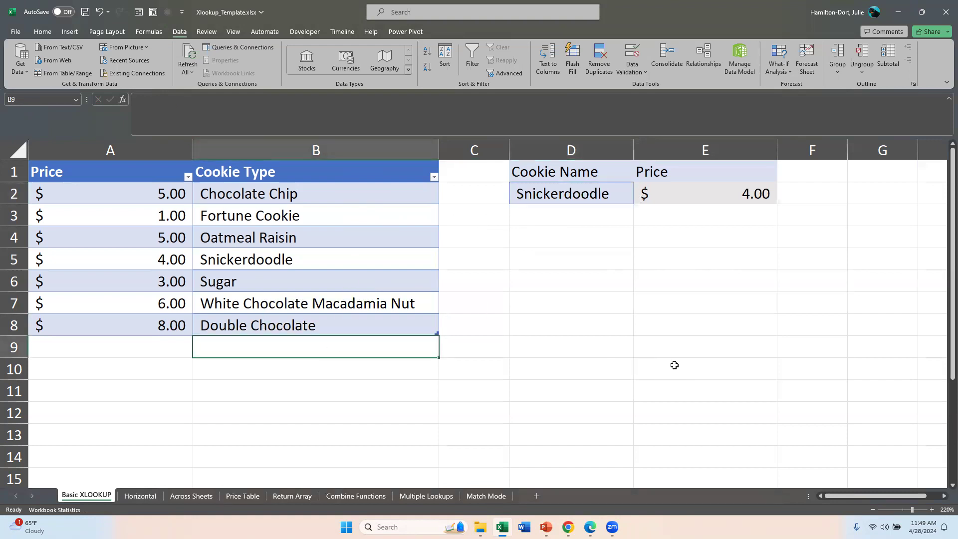
pyautogui.click(371, 322)
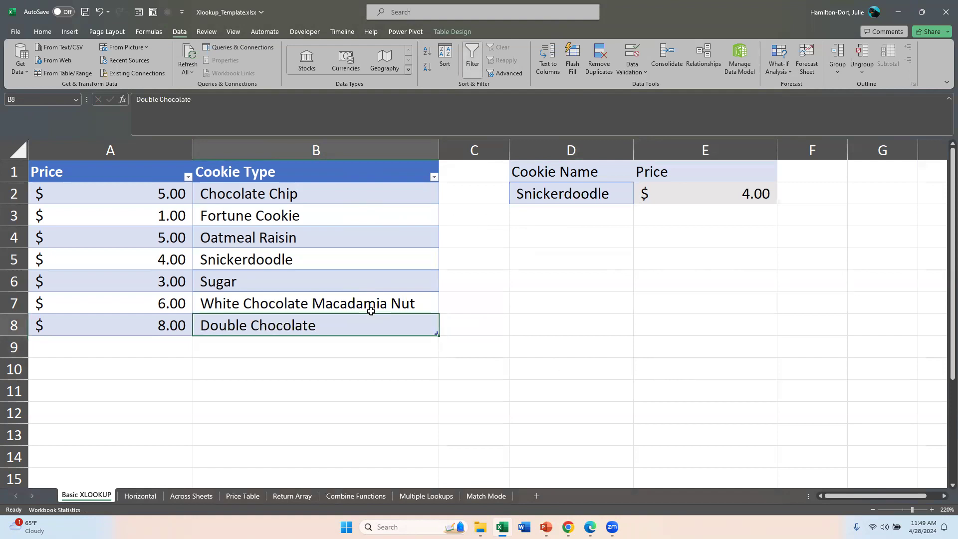
pyautogui.hotkey('ctrl', 'c')
pyautogui.click(309, 349)
pyautogui.hotkey('ctrl', 'v')
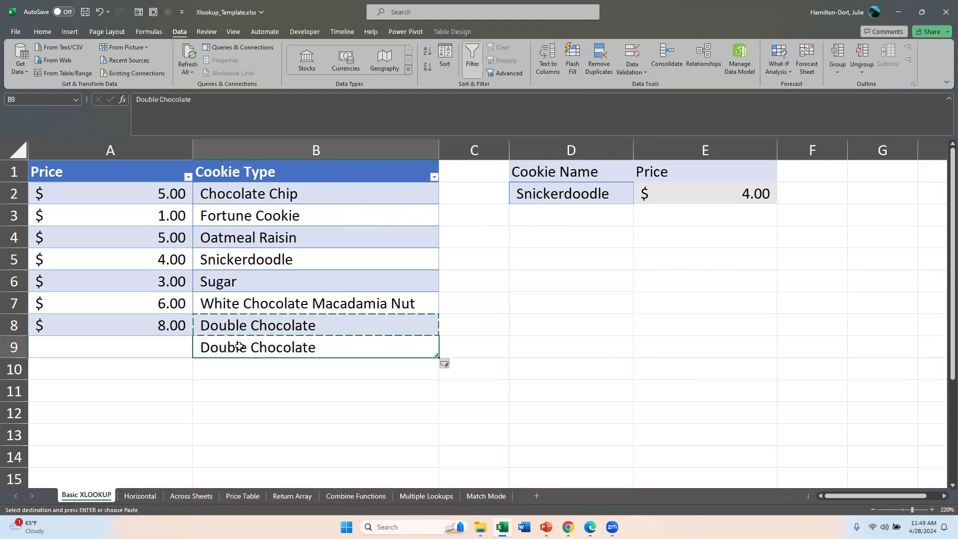
pyautogui.doubleClick(246, 342)
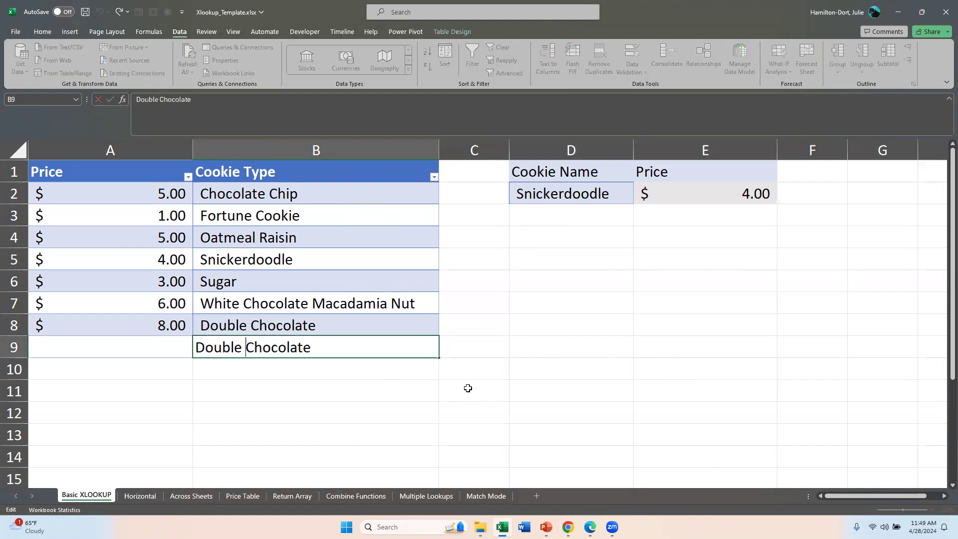
pyautogui.write('Double')
pyautogui.hotkey('ctrl', 'Return')
pyautogui.press('Return')
pyautogui.press('Up')
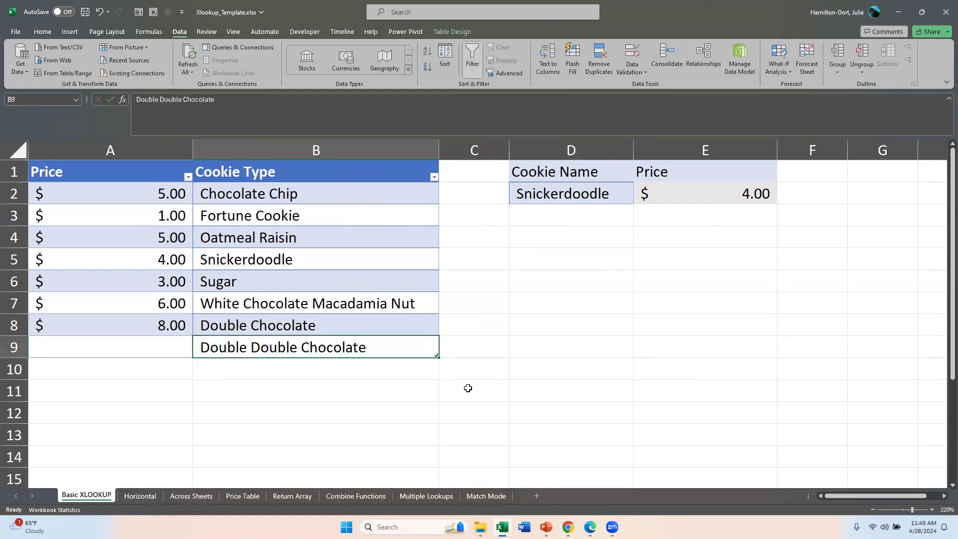
# Enter a price of 10 for Double Double Chocolate in A9
pyautogui.press('Left')
pyautogui.write('10')
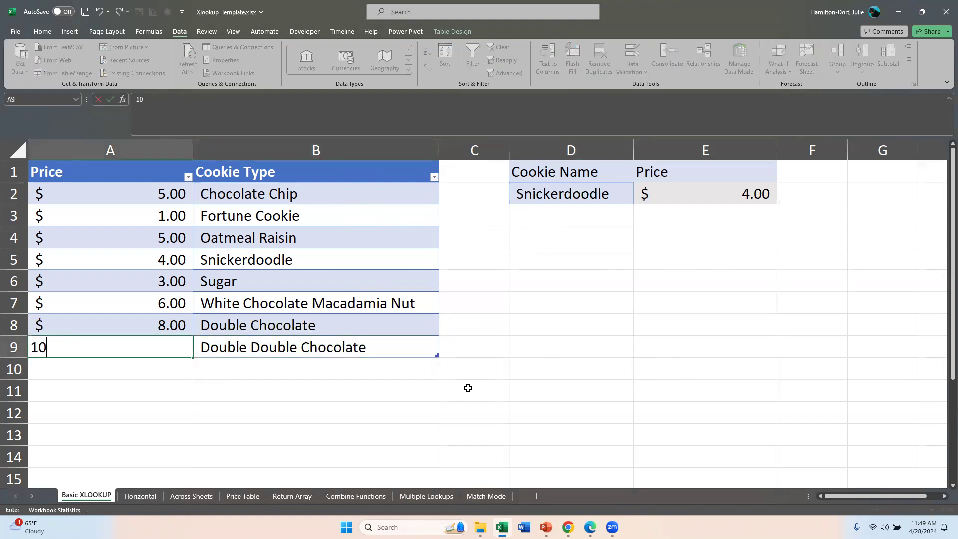
pyautogui.press('Right')
pyautogui.press('Right')
pyautogui.press('Right')
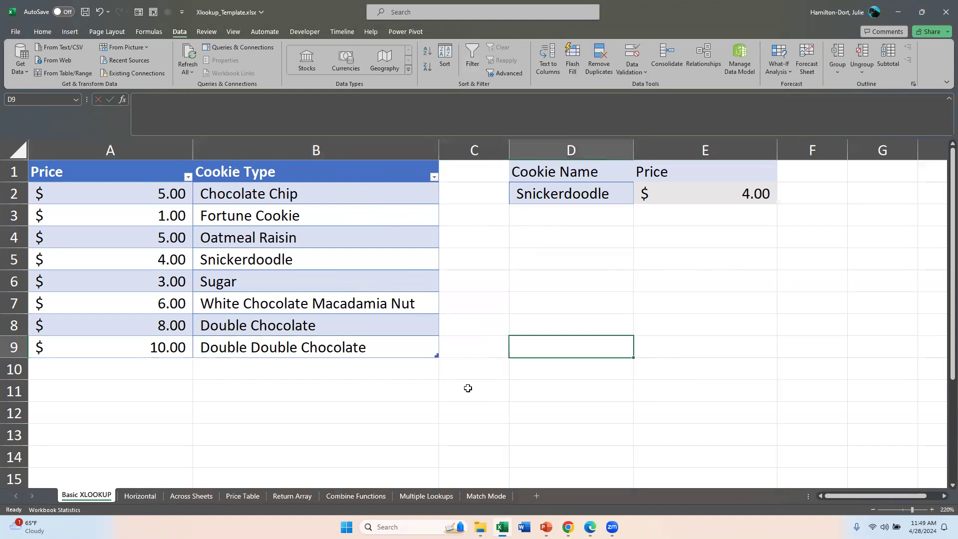
# Choose Double Double Chocolate from the validation list in D2 and widen column D to fit the full name
pyautogui.click(630, 192)
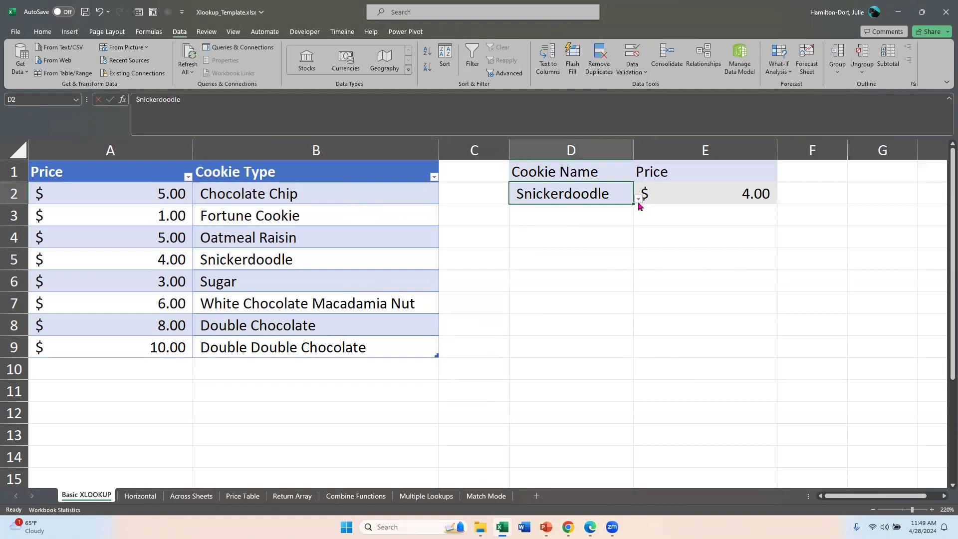
pyautogui.click(638, 200)
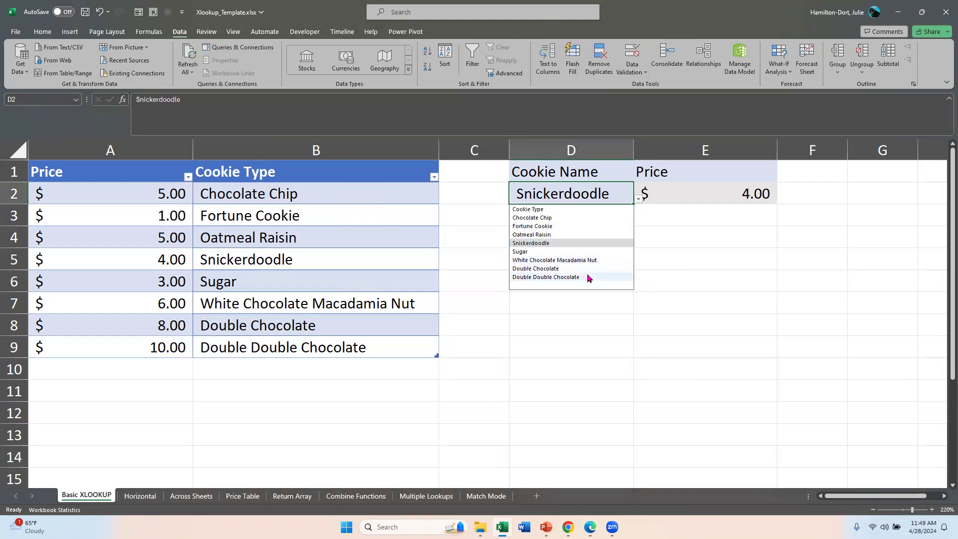
pyautogui.click(587, 277)
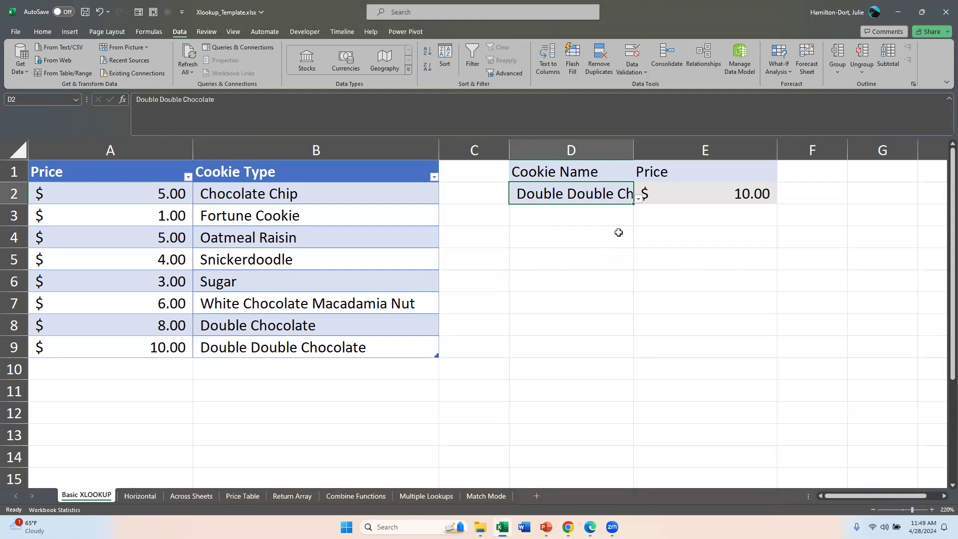
pyautogui.moveTo(636, 148); pyautogui.dragTo(692, 144)
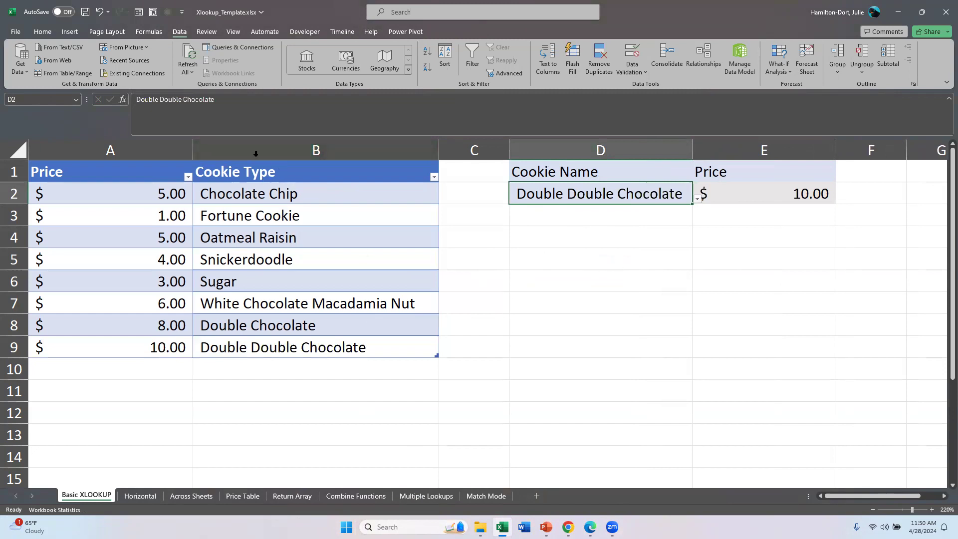
# On the Horizontal sheet, enter an XLOOKUP in B6 with B5 as lookup value, row 2 as lookup array and row 1 as return array
pyautogui.click(140, 496)
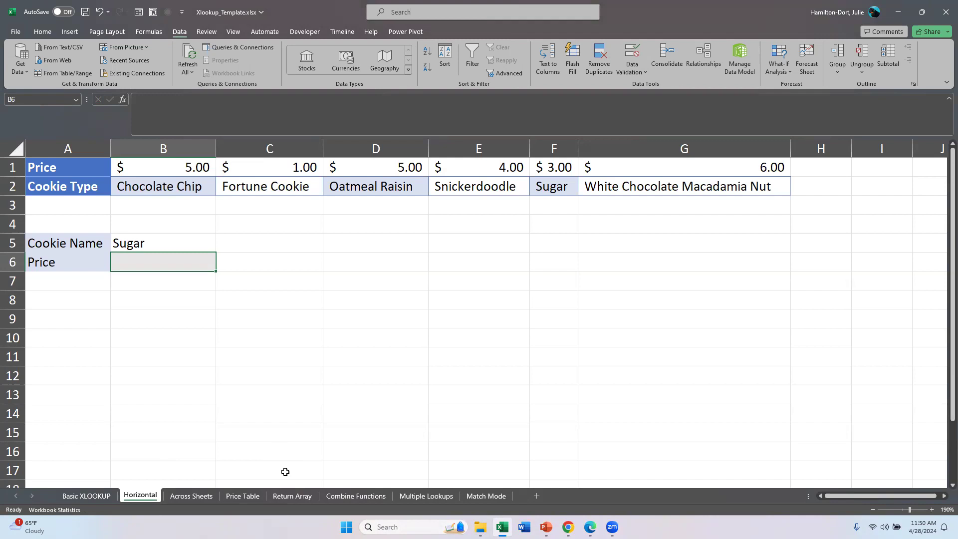
pyautogui.click(43, 32)
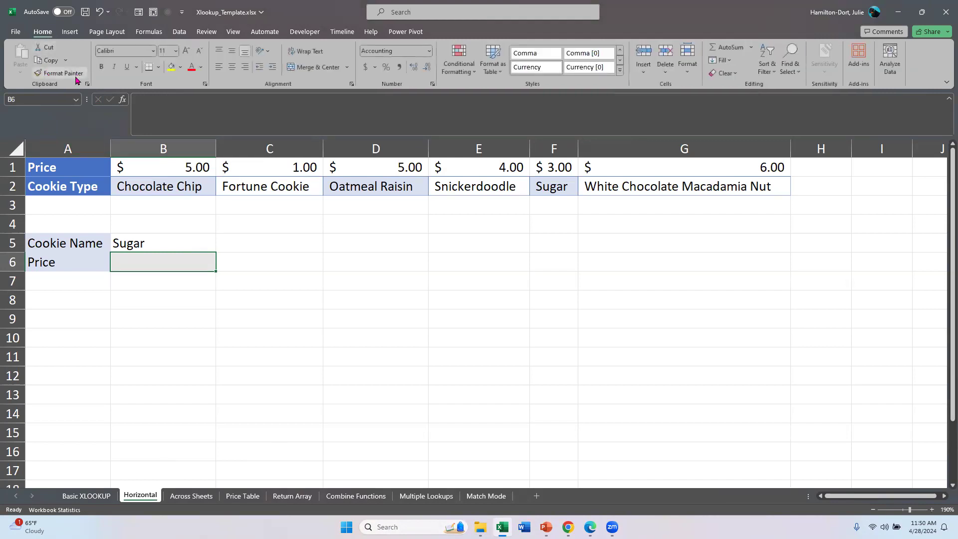
pyautogui.click(122, 99)
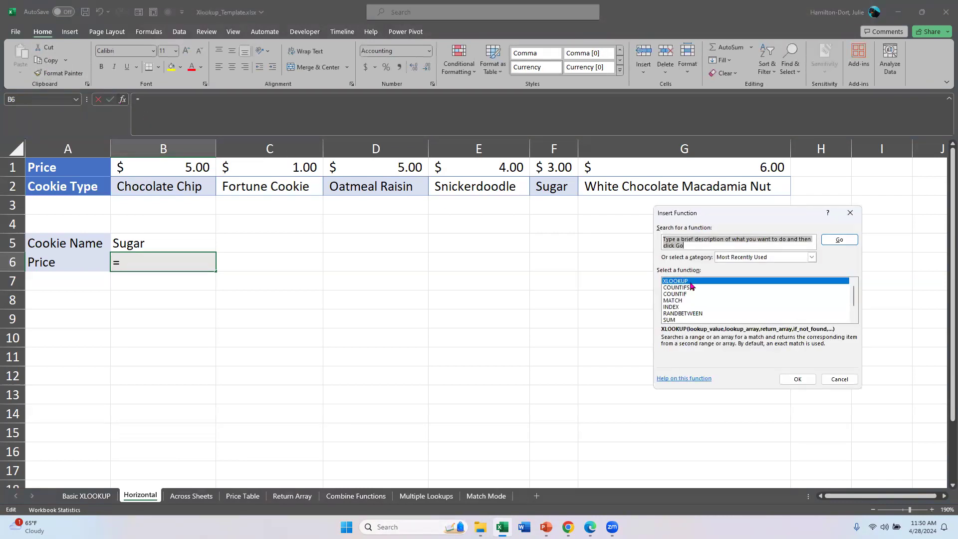
pyautogui.doubleClick(691, 281)
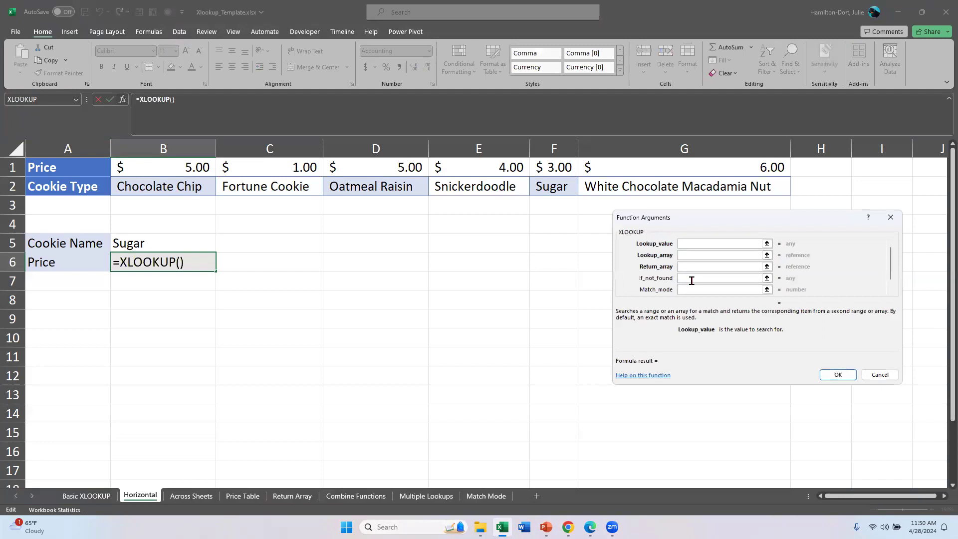
pyautogui.click(166, 247)
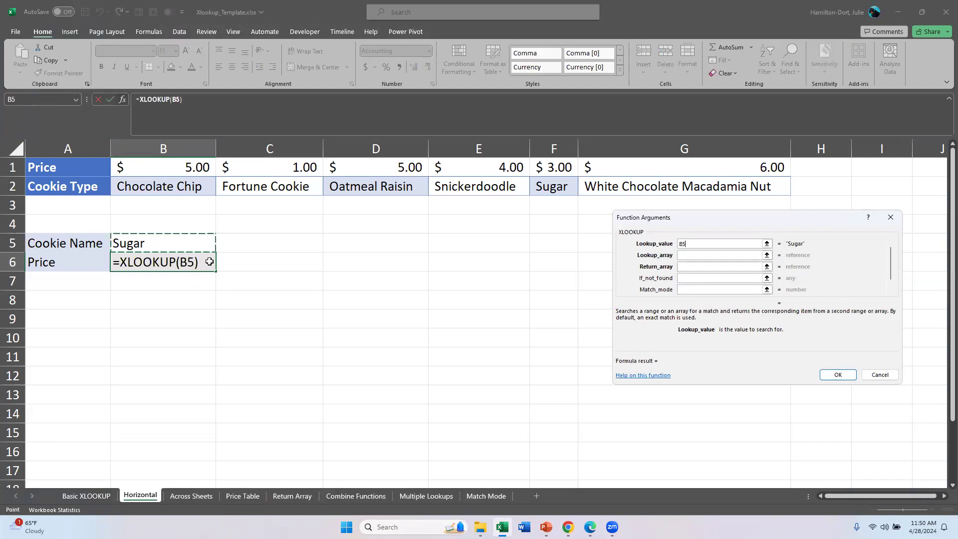
pyautogui.click(703, 256)
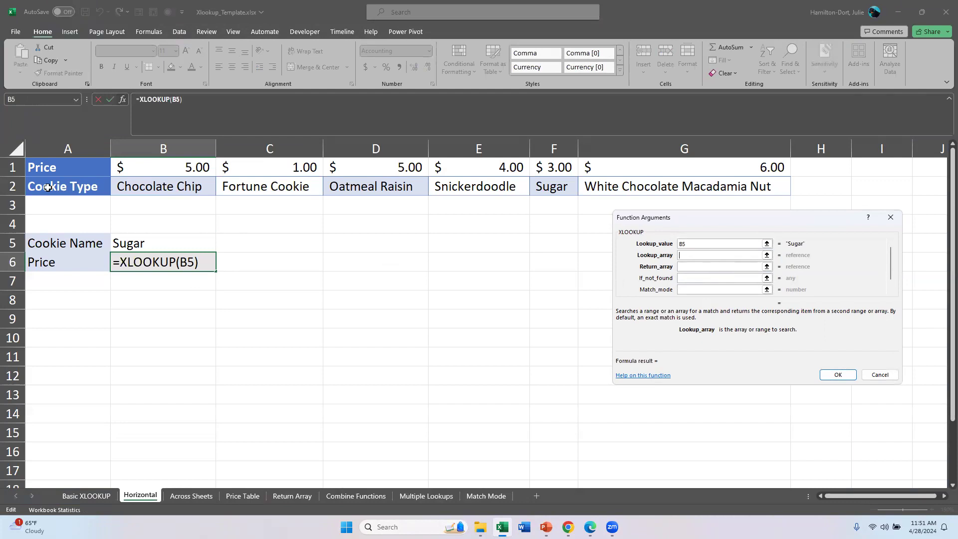
pyautogui.click(7, 187)
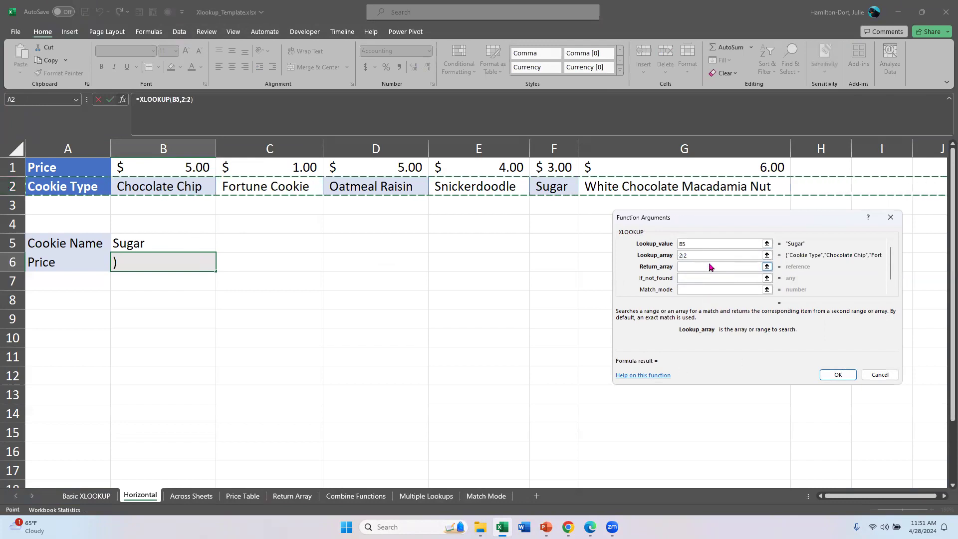
pyautogui.click(723, 267)
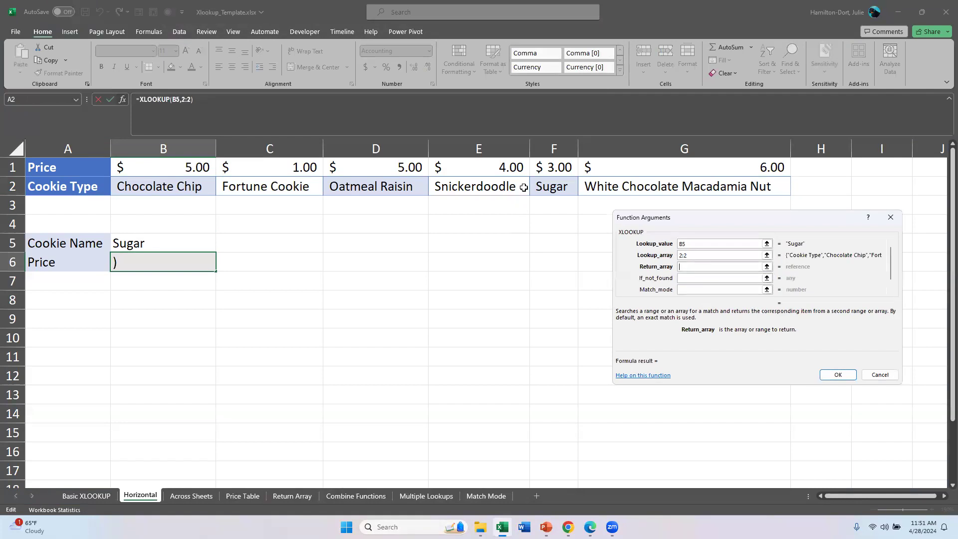
pyautogui.click(7, 168)
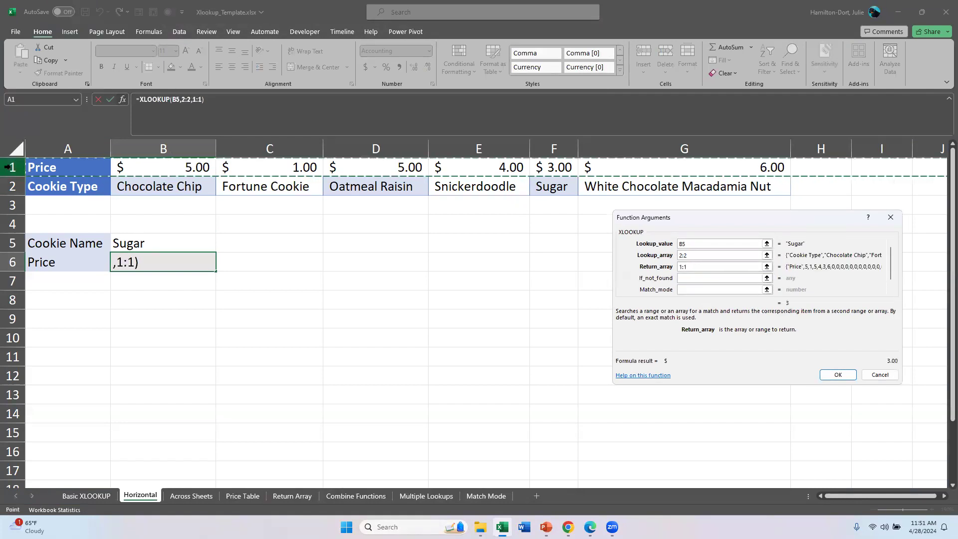
pyautogui.click(833, 374)
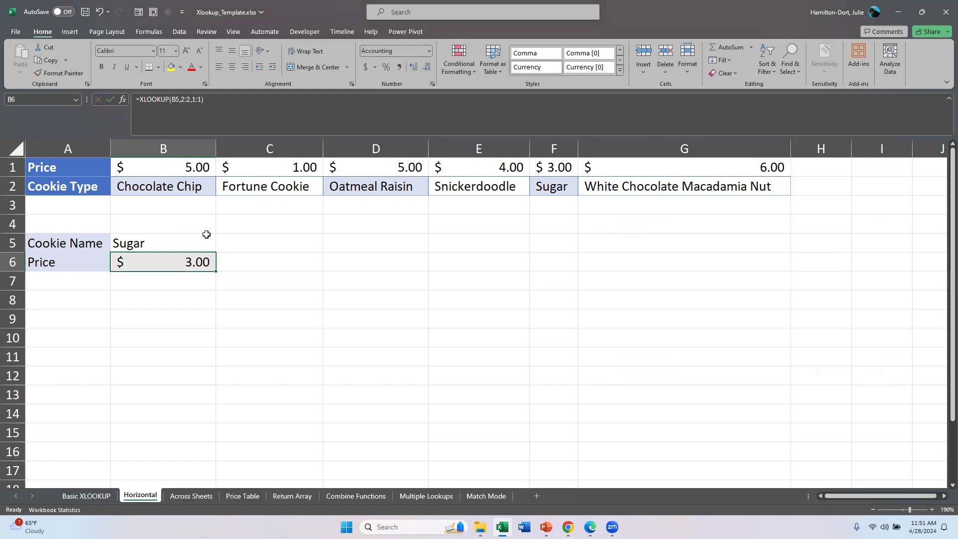
pyautogui.click(186, 243)
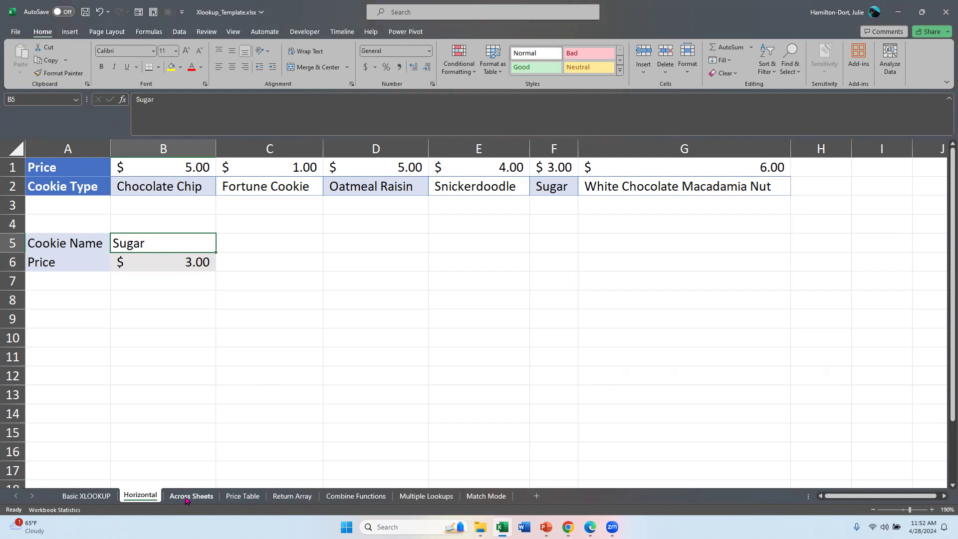
# On the Basic XLOOKUP sheet, try moving the cookie table down to start at row 8 and the lookup cells D1:E2 into A1:B2
pyautogui.click(87, 495)
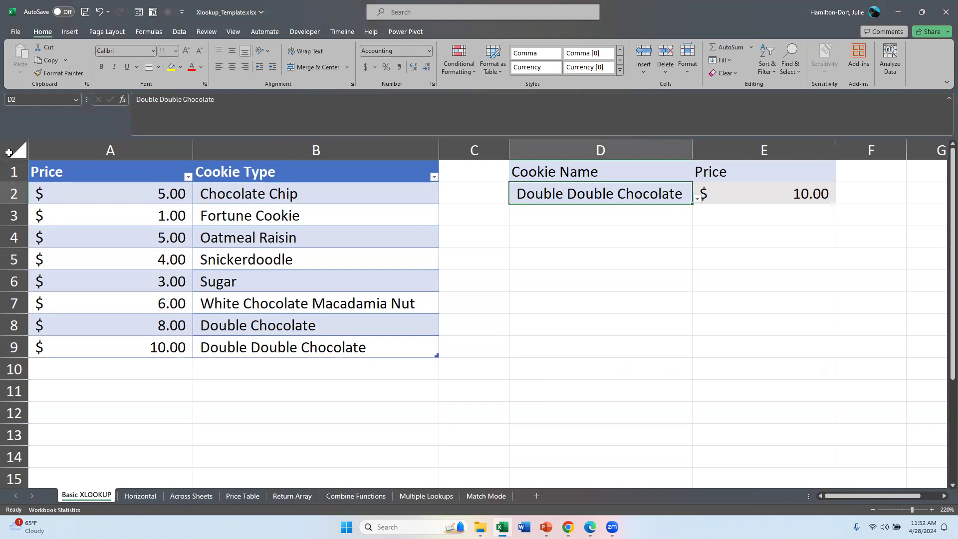
pyautogui.moveTo(46, 175); pyautogui.dragTo(371, 353)
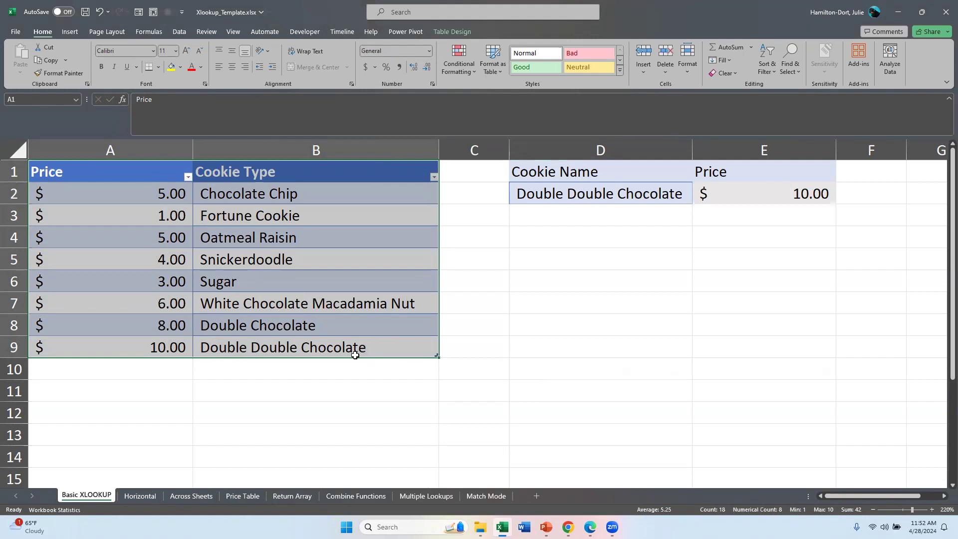
pyautogui.moveTo(355, 359); pyautogui.dragTo(379, 285)
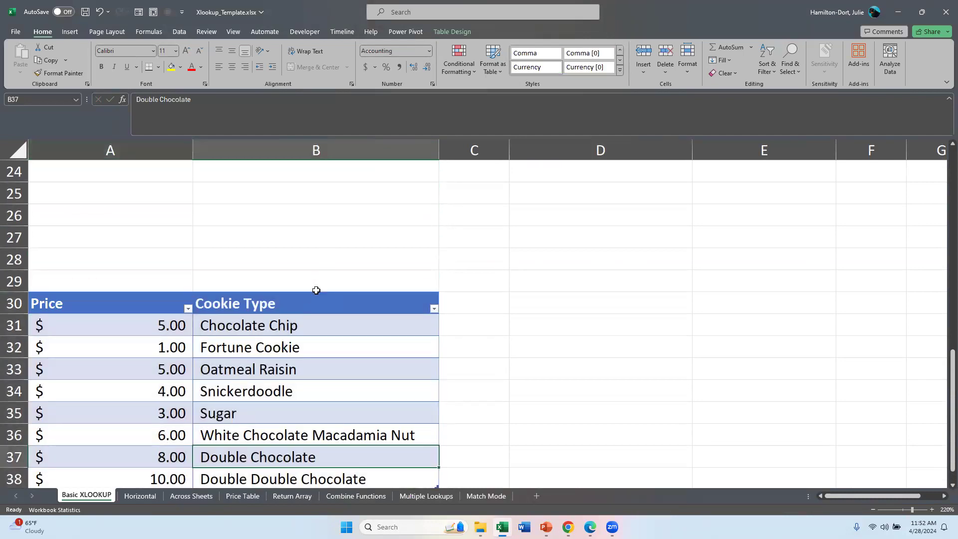
pyautogui.moveTo(304, 292); pyautogui.dragTo(304, 256)
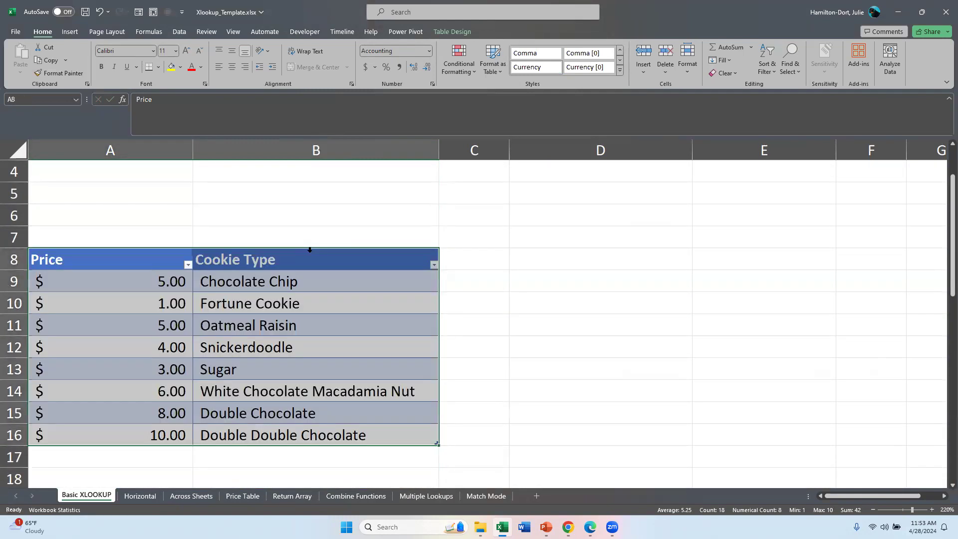
pyautogui.scroll(1, 697, 304)
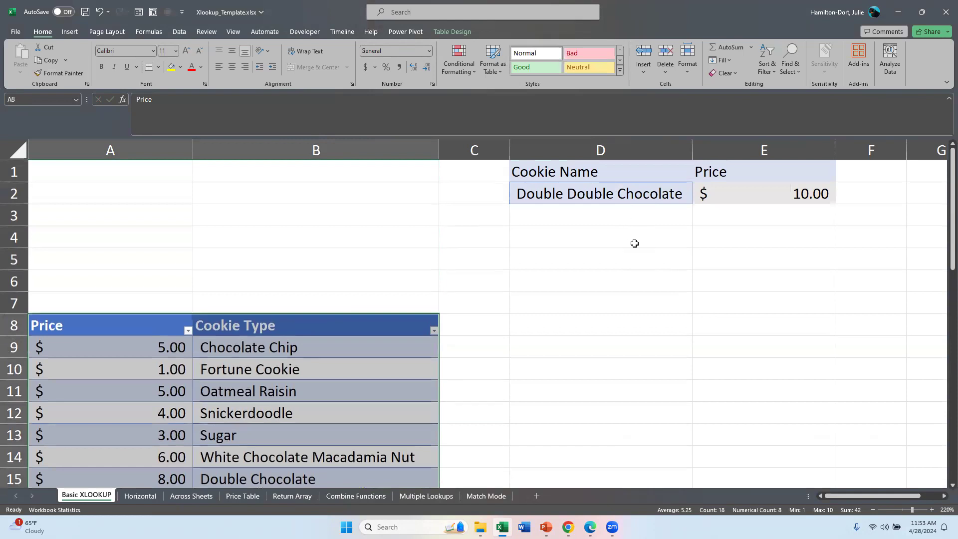
pyautogui.moveTo(548, 172); pyautogui.dragTo(116, 182)
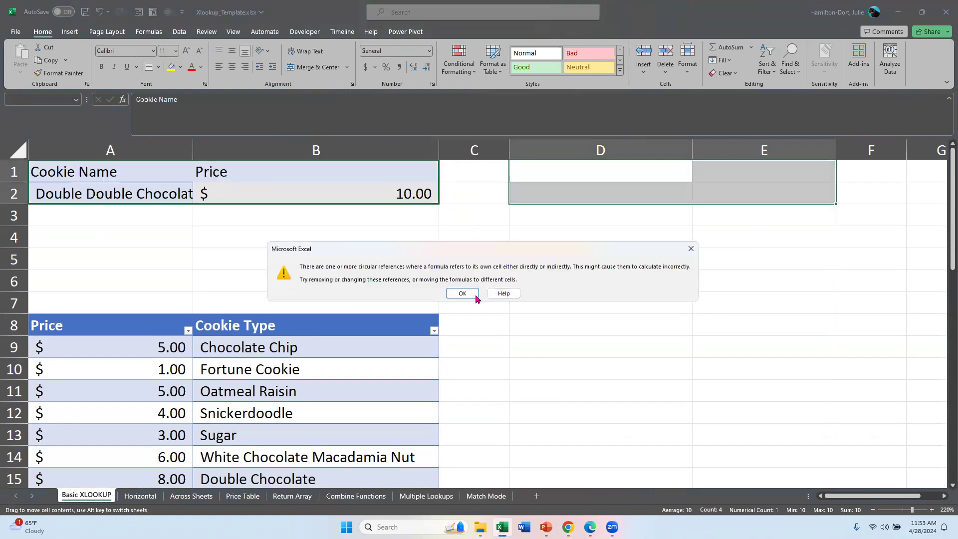
pyautogui.click(468, 293)
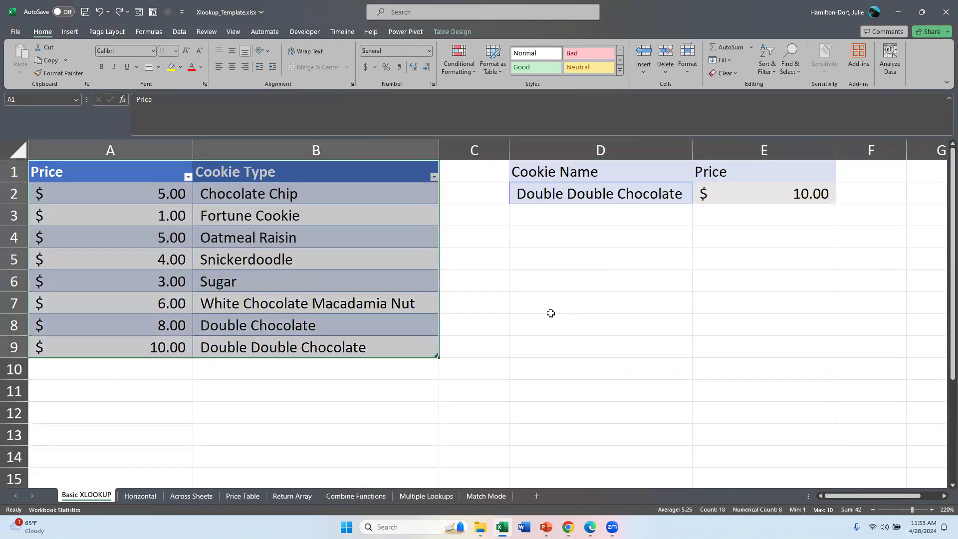
pyautogui.moveTo(551, 313); pyautogui.dragTo(551, 319)
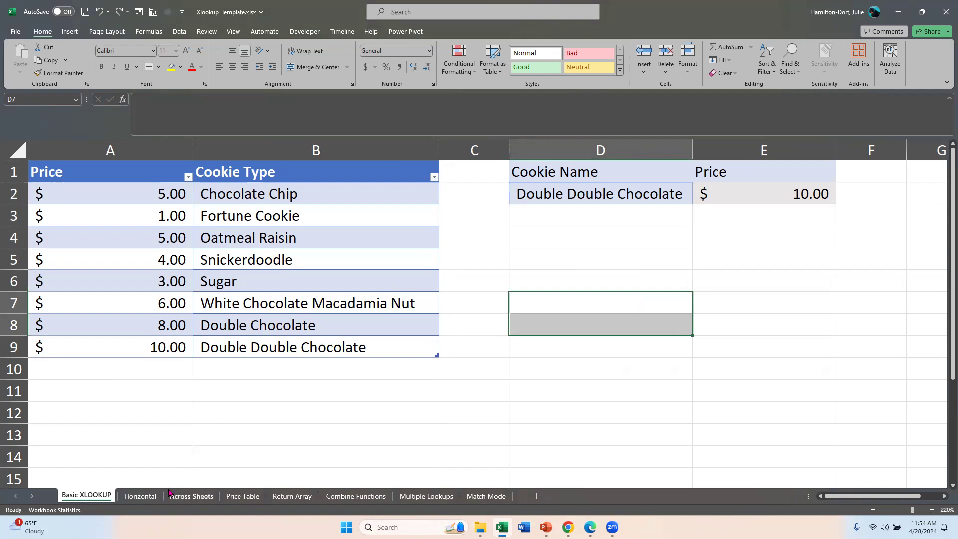
# On the Across Sheets sheet, widen column A to fit the full cookie name
pyautogui.click(206, 497)
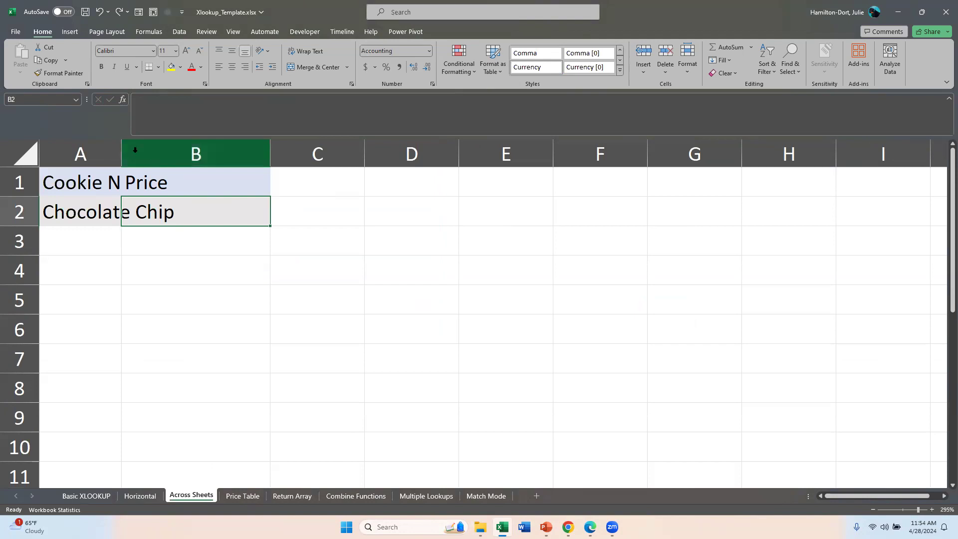
pyautogui.moveTo(124, 152); pyautogui.dragTo(217, 150)
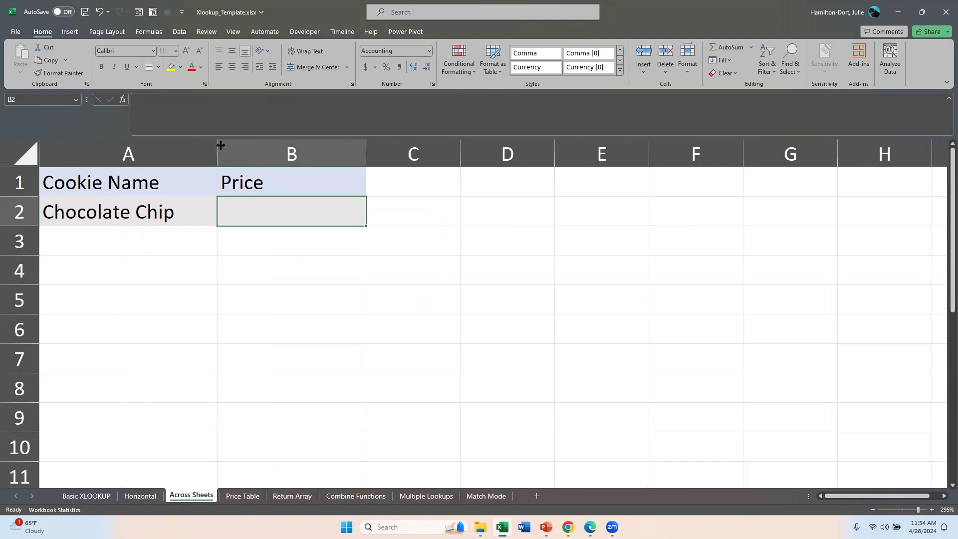
pyautogui.click(118, 208)
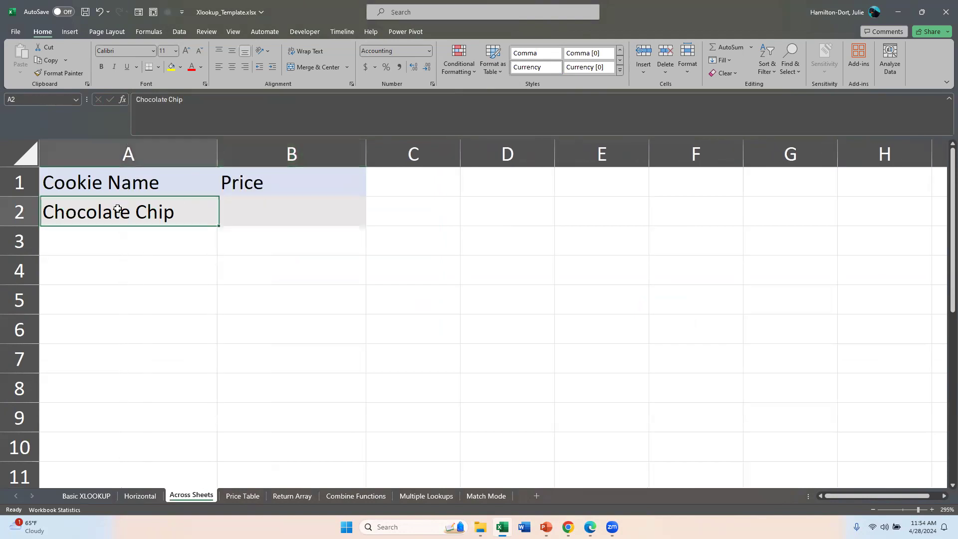
# Insert an XLOOKUP function in B2 of the Across Sheets sheet with A2 as the lookup value
pyautogui.click(258, 215)
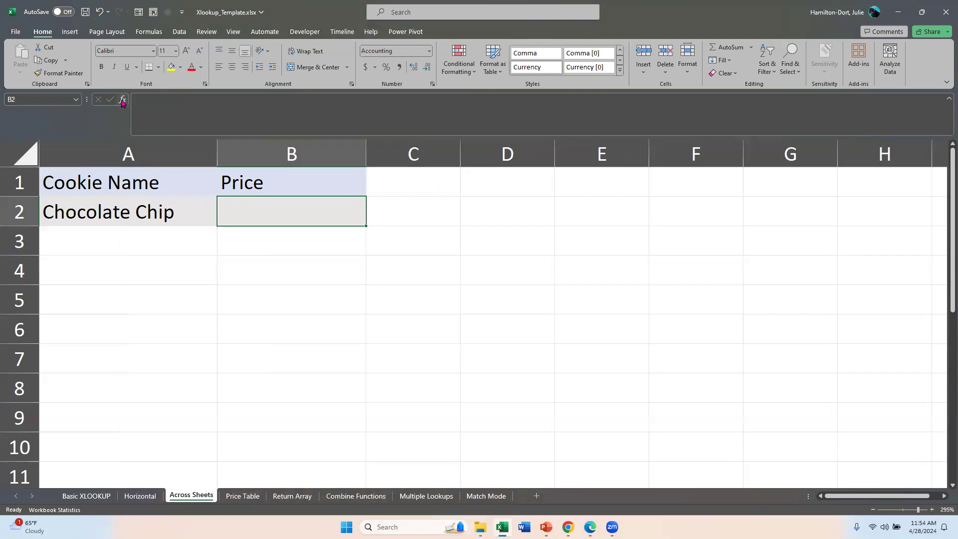
pyautogui.click(123, 100)
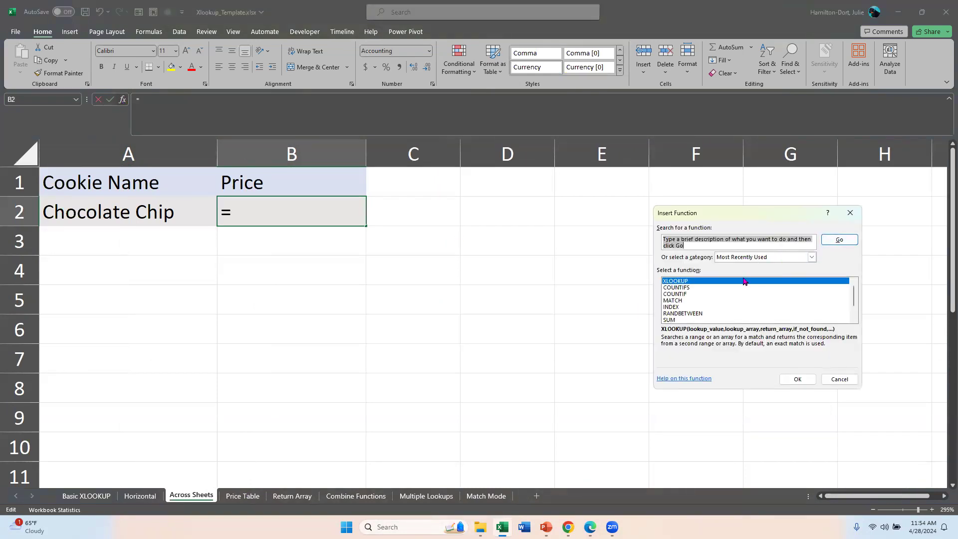
pyautogui.click(743, 281)
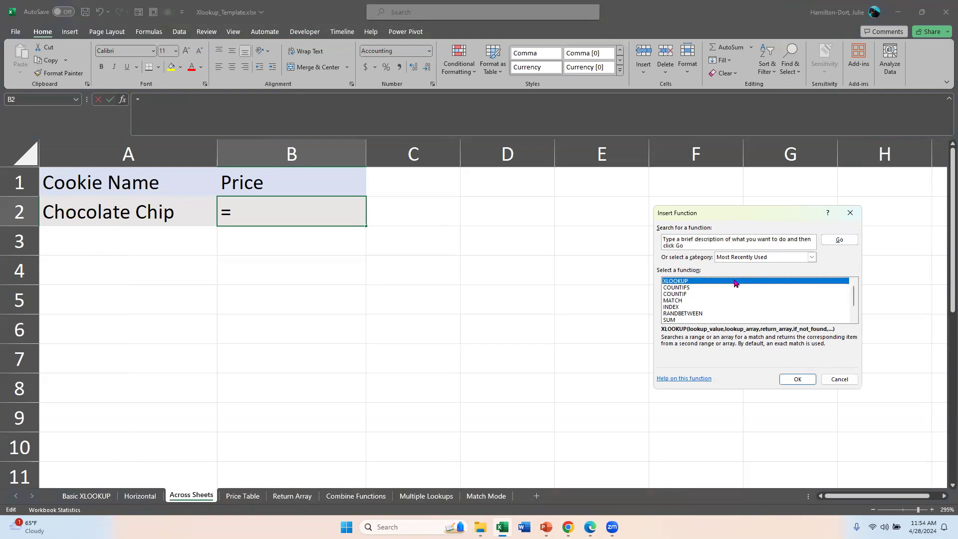
pyautogui.doubleClick(737, 281)
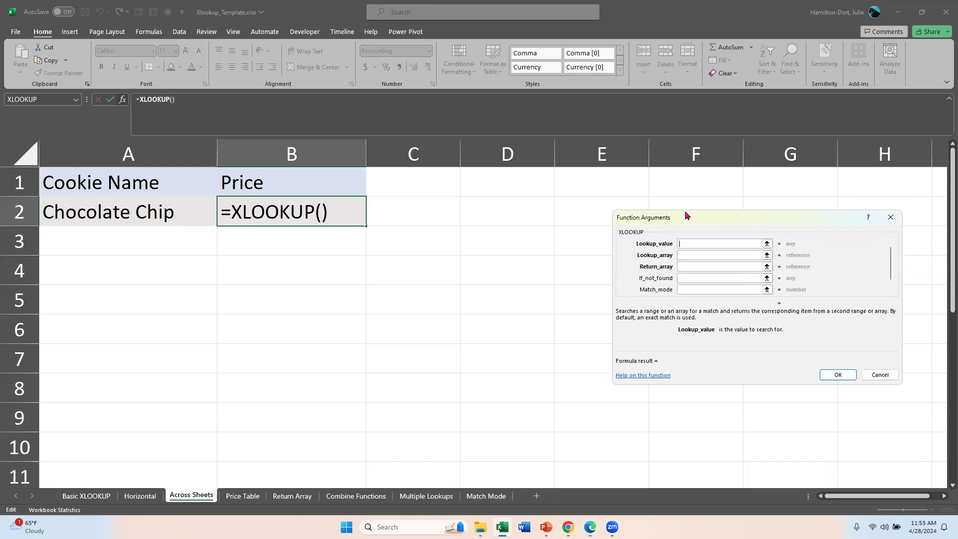
pyautogui.moveTo(686, 215); pyautogui.dragTo(518, 176)
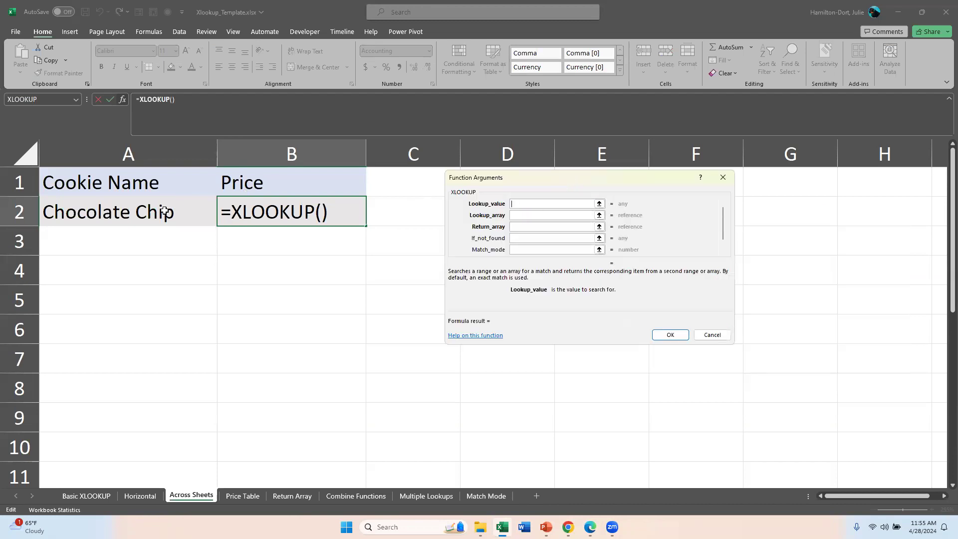
pyautogui.click(162, 211)
# Complete the XLOOKUP with column B of the Price Table sheet as lookup array and its column A as return array
pyautogui.click(549, 215)
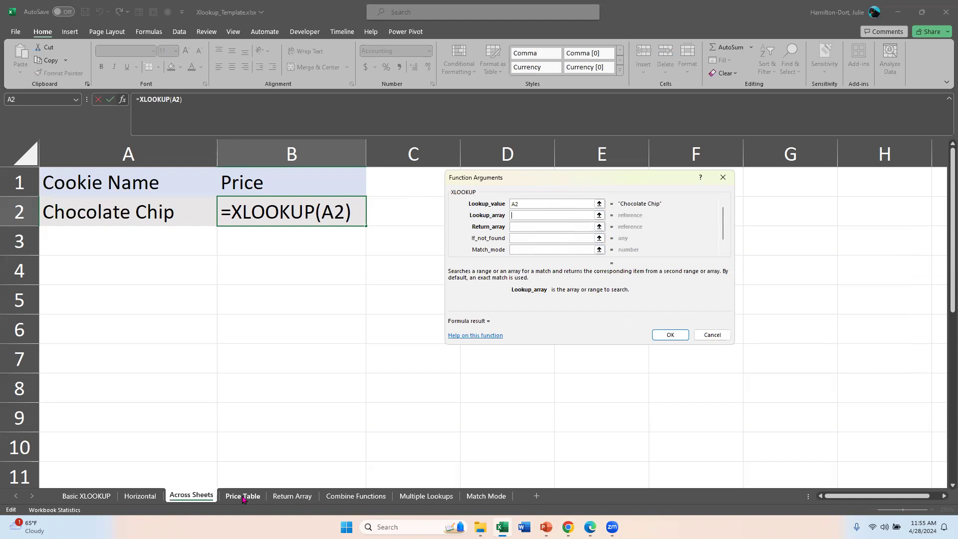
pyautogui.click(244, 497)
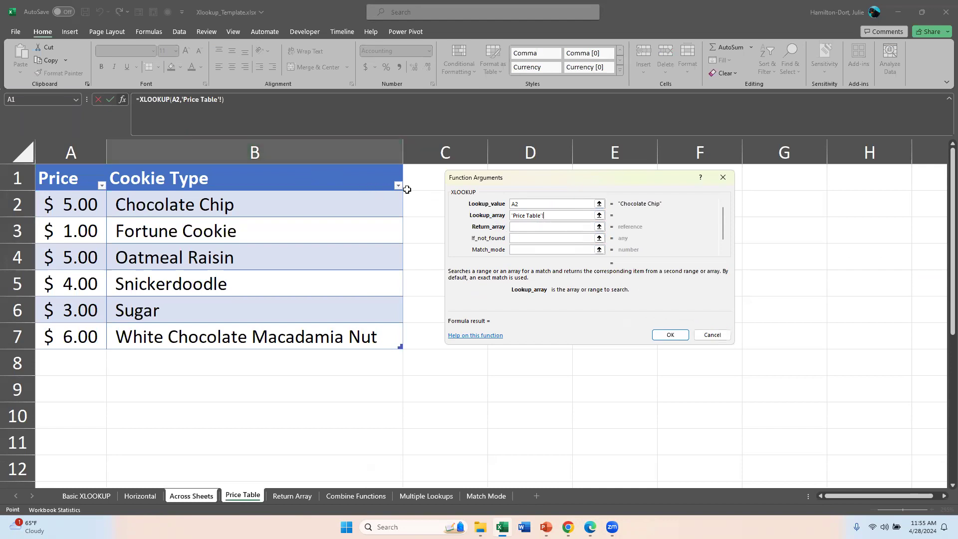
pyautogui.click(299, 155)
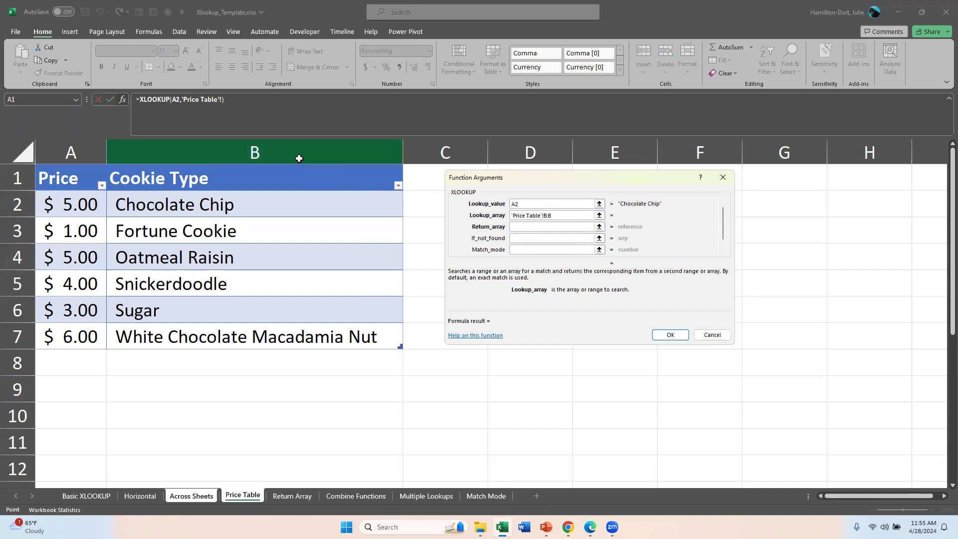
pyautogui.click(512, 228)
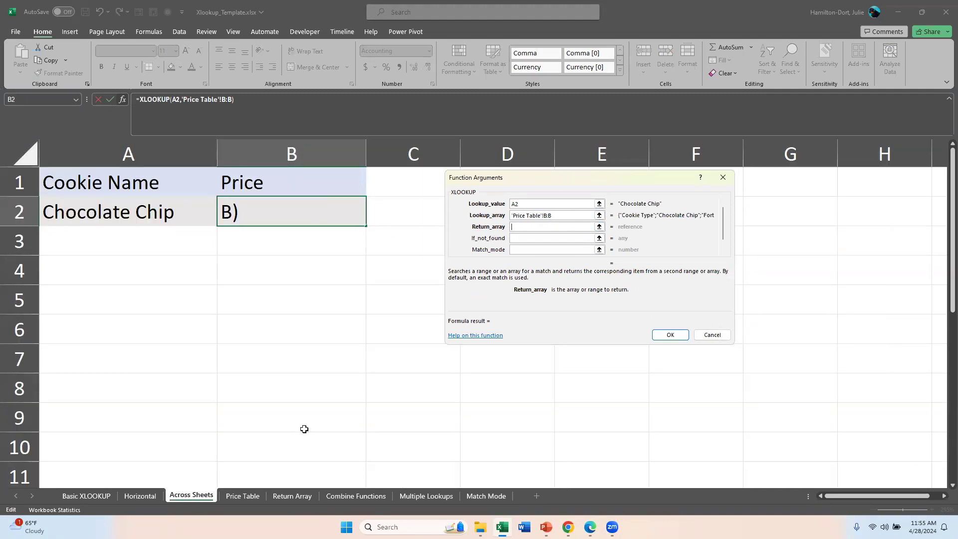
pyautogui.click(250, 502)
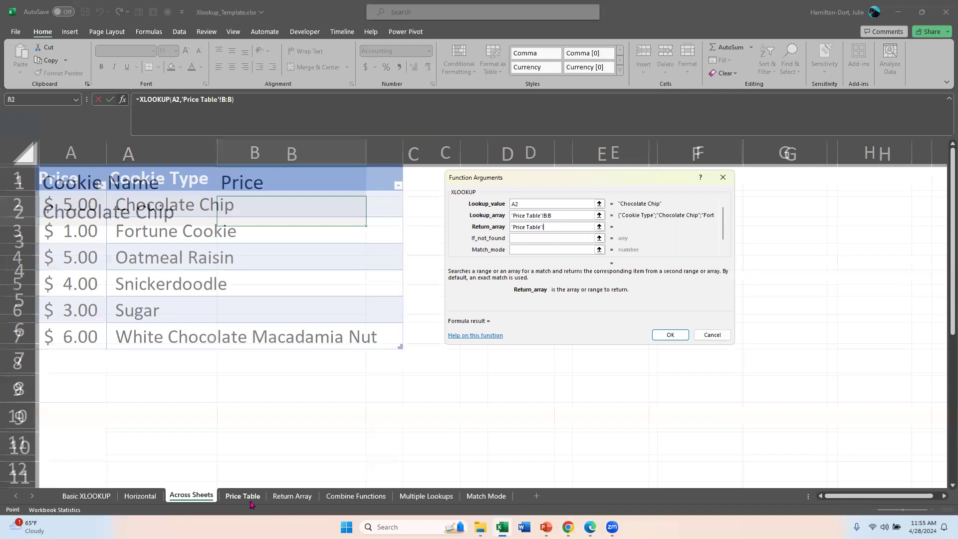
pyautogui.click(79, 150)
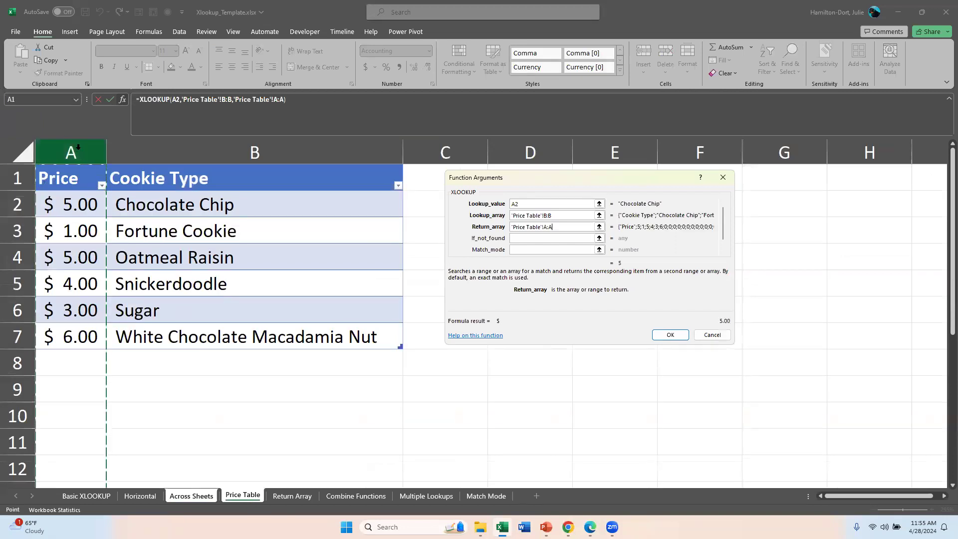
pyautogui.click(670, 334)
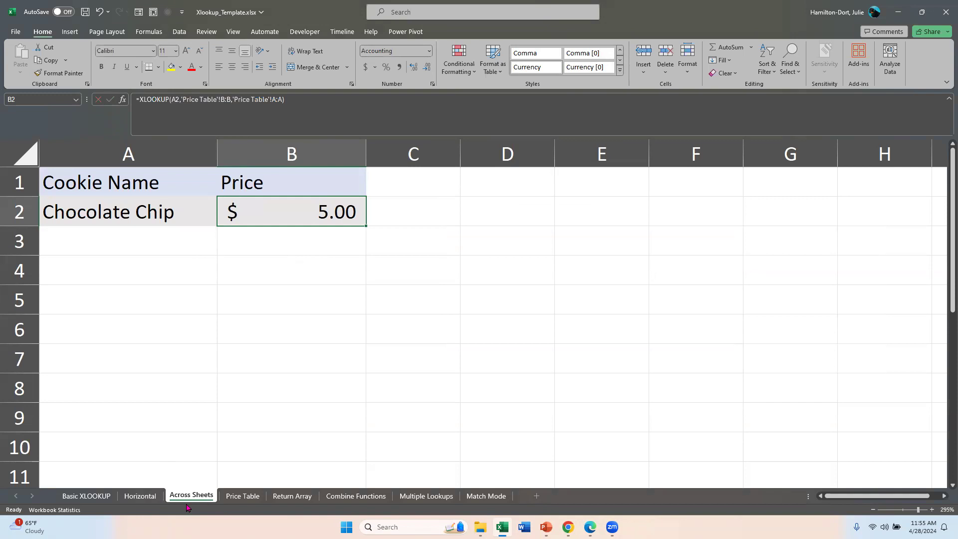
# On the Return Array sheet, insert an XLOOKUP function in F2 with E2 as the lookup value
pyautogui.click(234, 497)
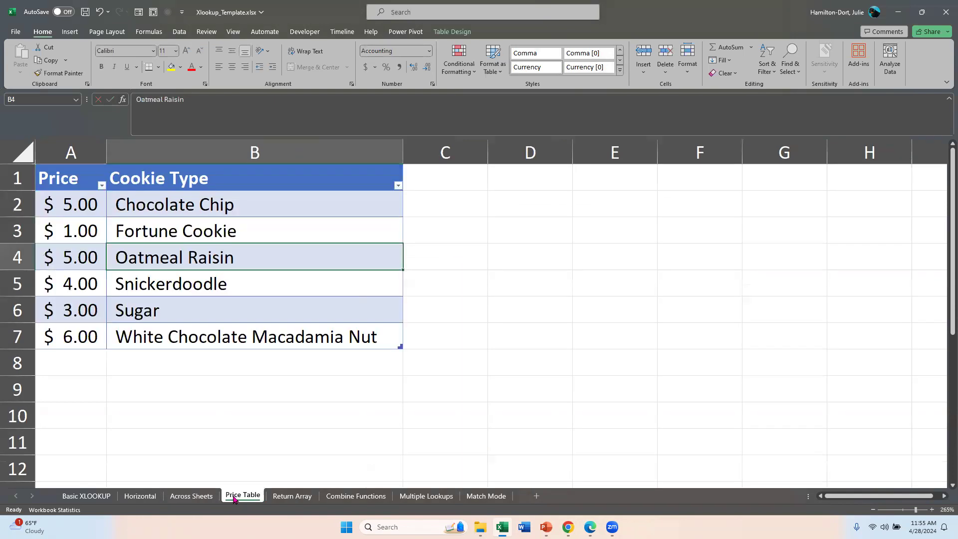
pyautogui.click(293, 496)
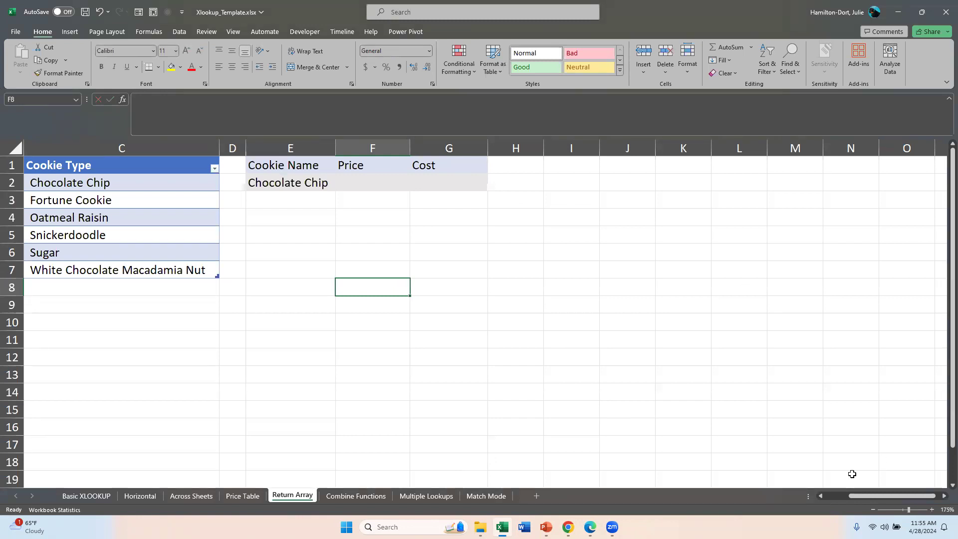
pyautogui.moveTo(878, 494); pyautogui.dragTo(848, 495)
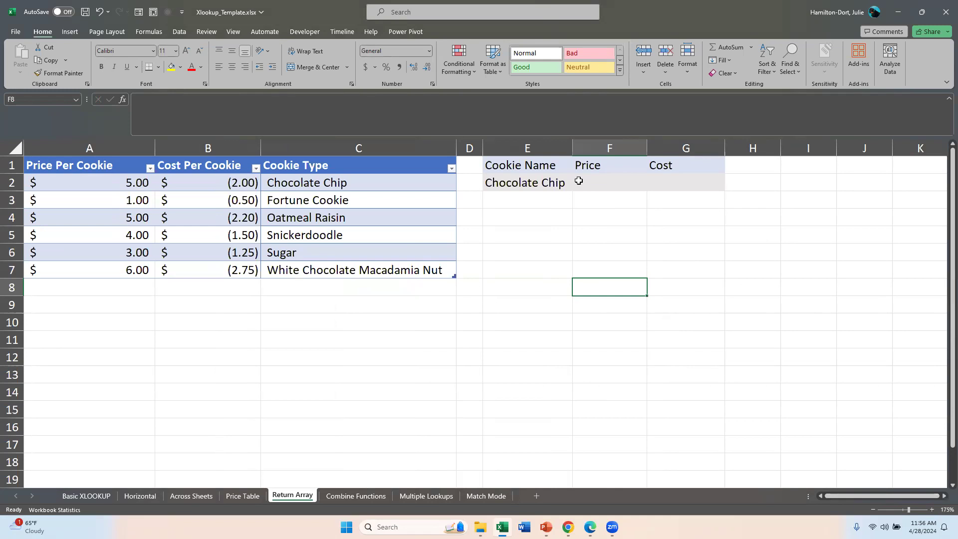
pyautogui.click(579, 181)
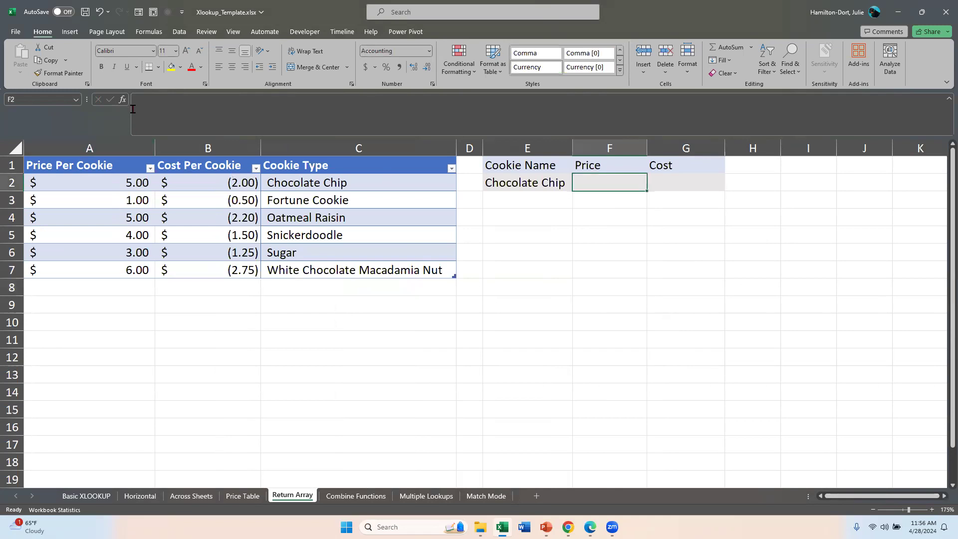
pyautogui.click(123, 100)
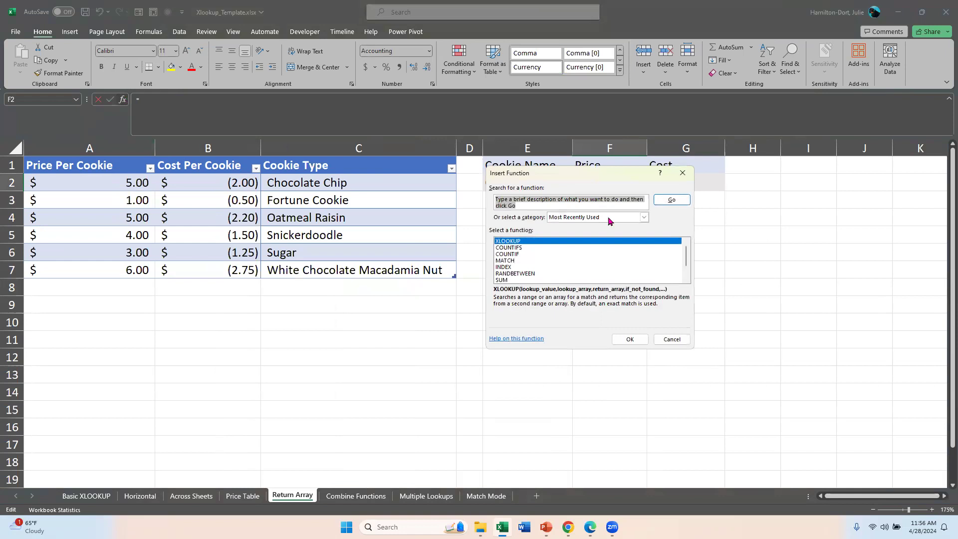
pyautogui.doubleClick(547, 243)
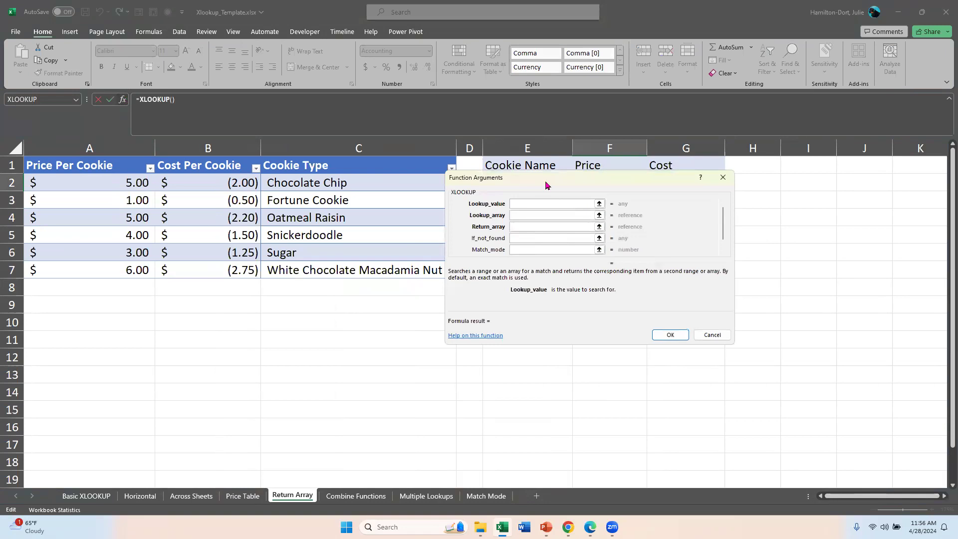
pyautogui.moveTo(545, 185); pyautogui.dragTo(568, 234)
pyautogui.click(537, 181)
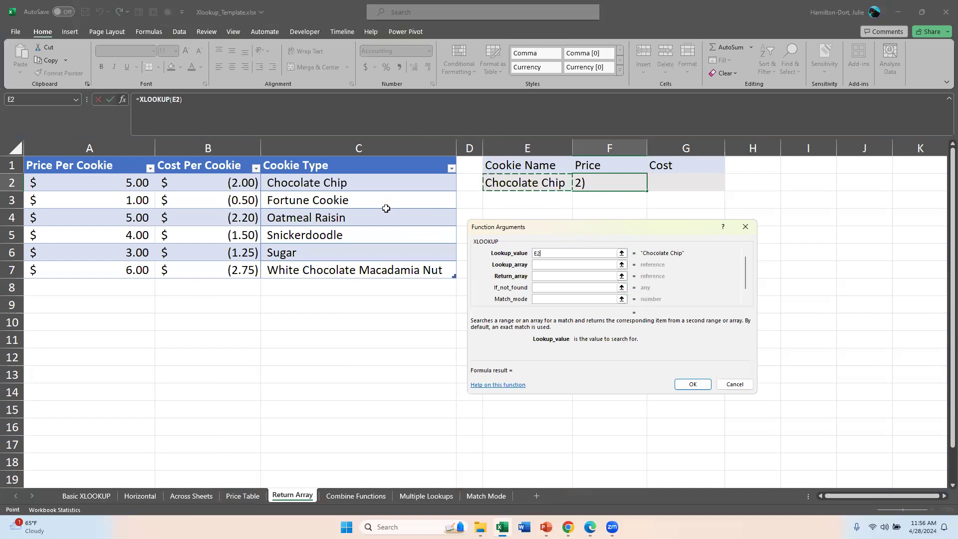
# Set the F2 XLOOKUP's lookup array to column C and its return array to columns A:B
pyautogui.click(549, 263)
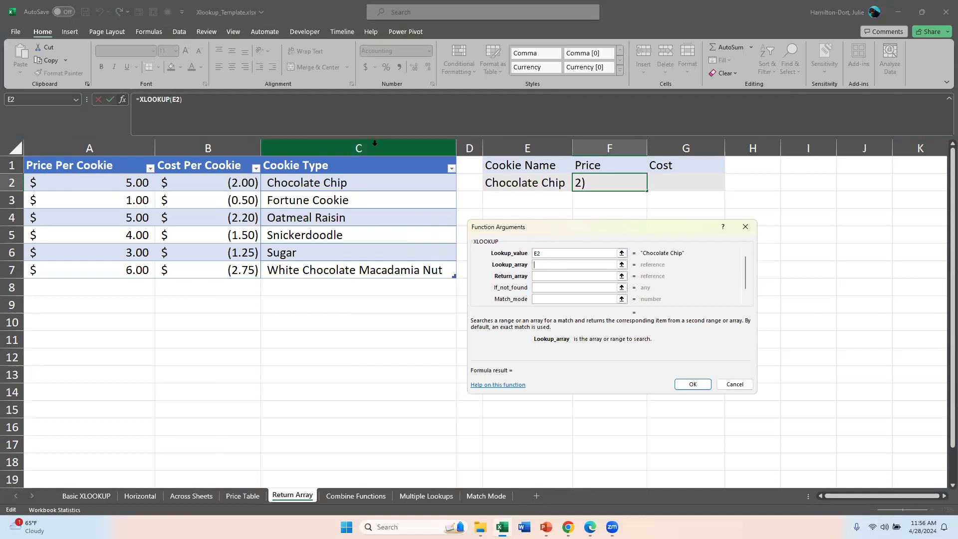
pyautogui.click(359, 144)
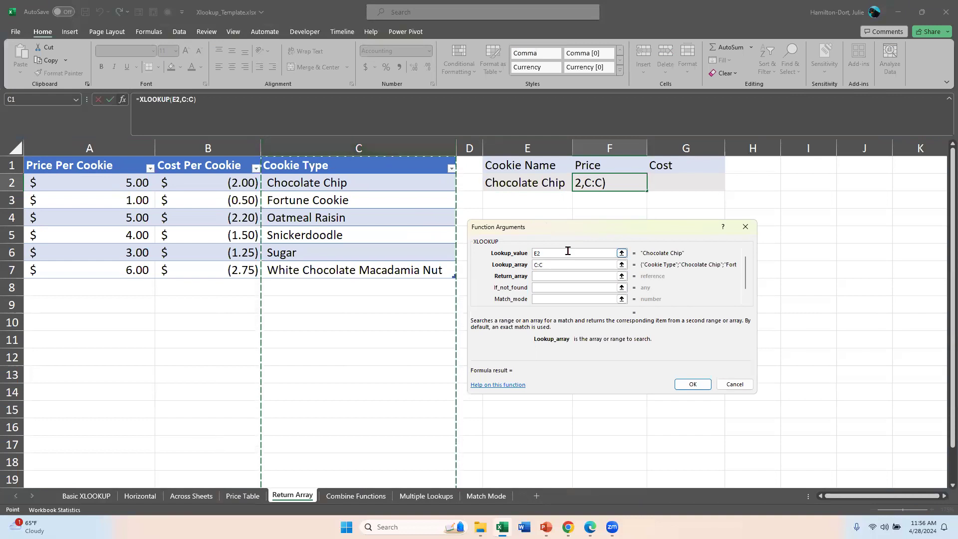
pyautogui.click(571, 278)
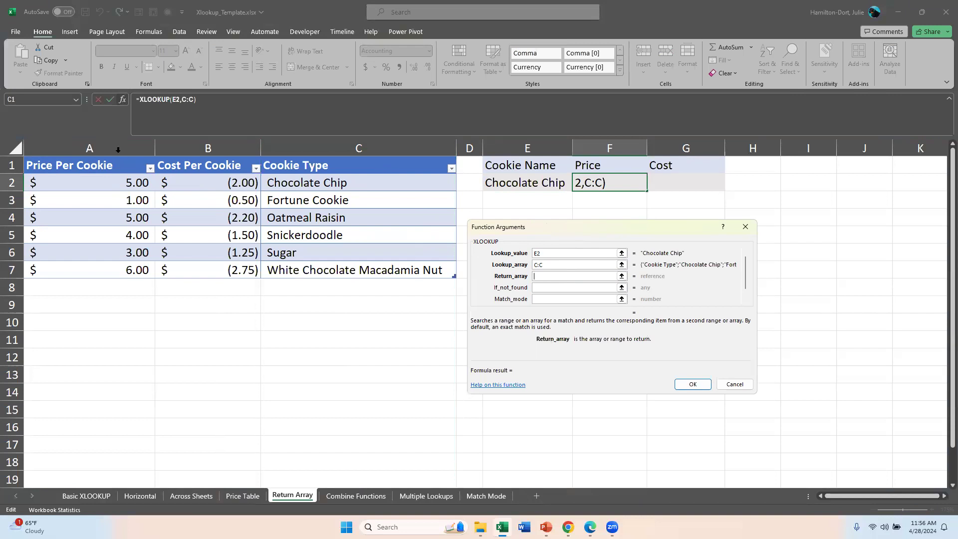
pyautogui.moveTo(98, 145); pyautogui.dragTo(172, 157)
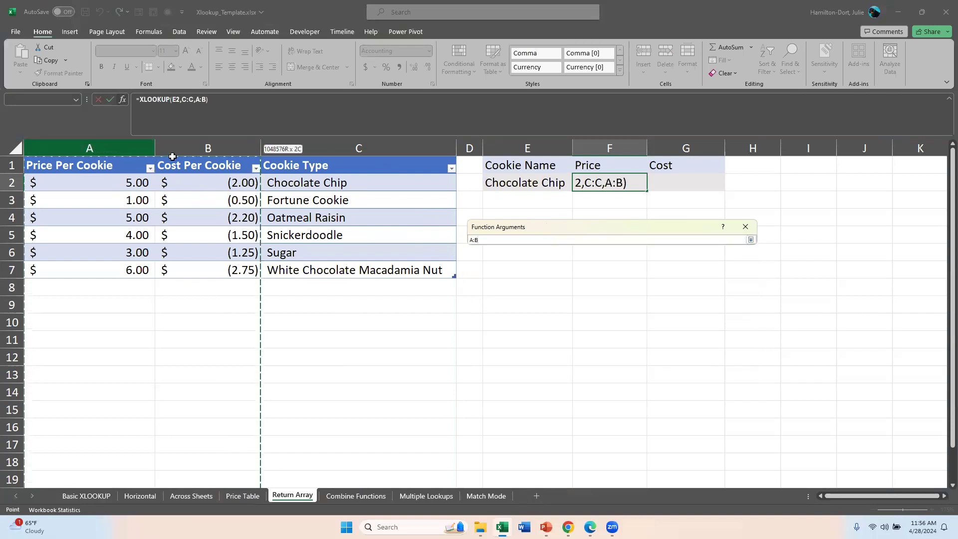
pyautogui.moveTo(172, 156); pyautogui.dragTo(172, 156)
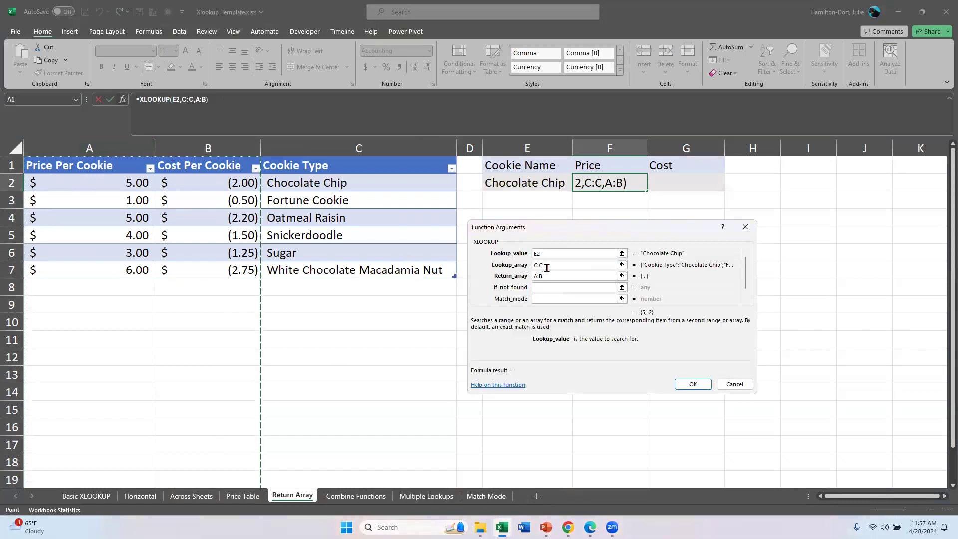
# Commit the completed XLOOKUP formula to F2 on the Return Array sheet
pyautogui.click(684, 381)
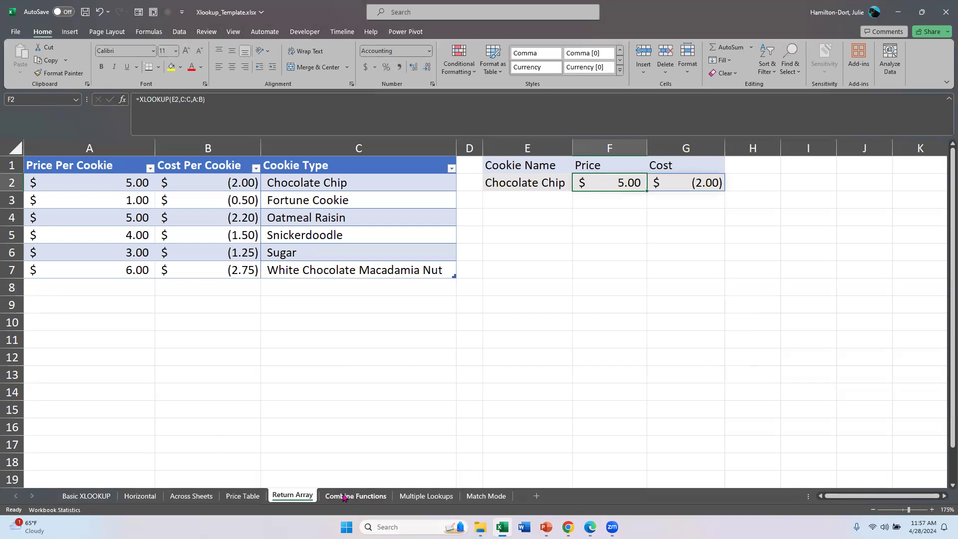
# On the Combine Functions sheet, start a SUM formula in F2 with an XLOOKUP nested inside it
pyautogui.click(344, 496)
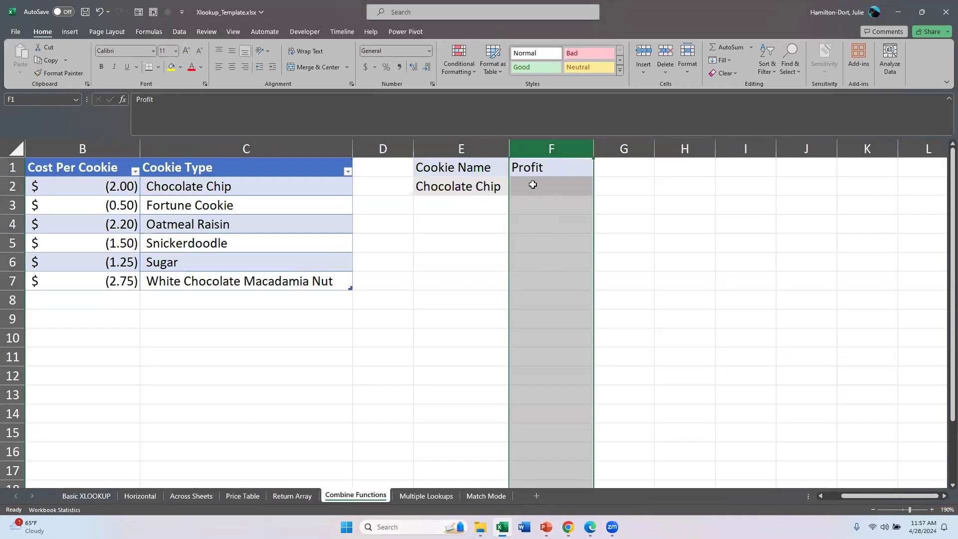
pyautogui.click(533, 185)
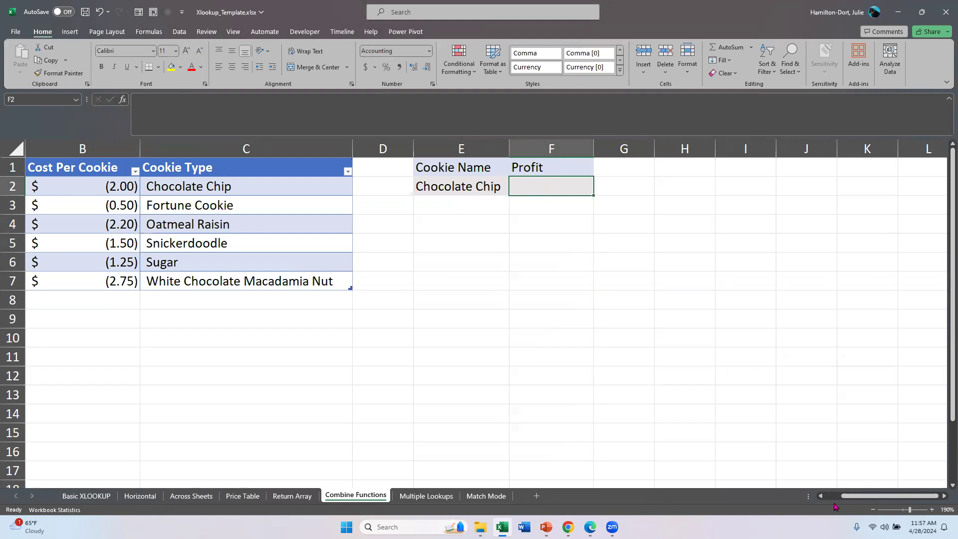
pyautogui.click(820, 496)
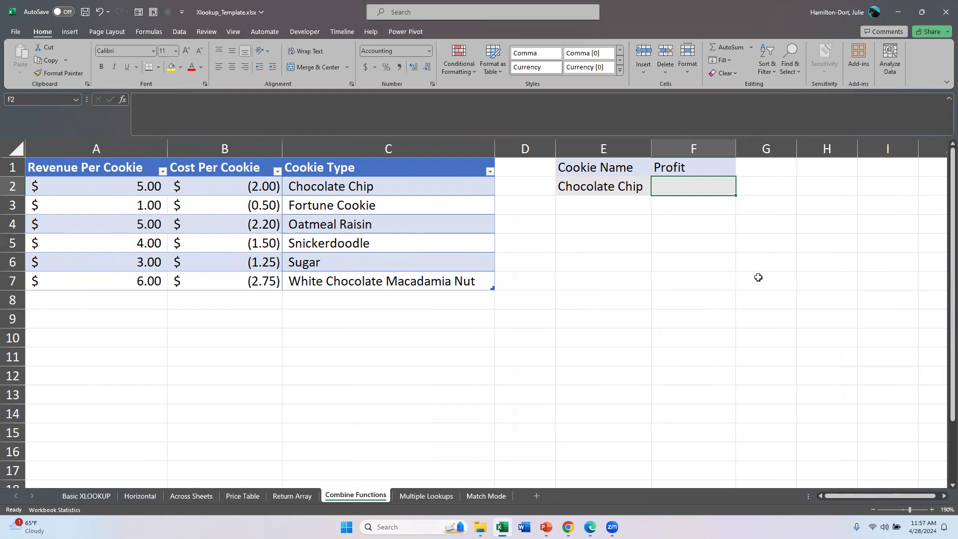
pyautogui.write('=su')
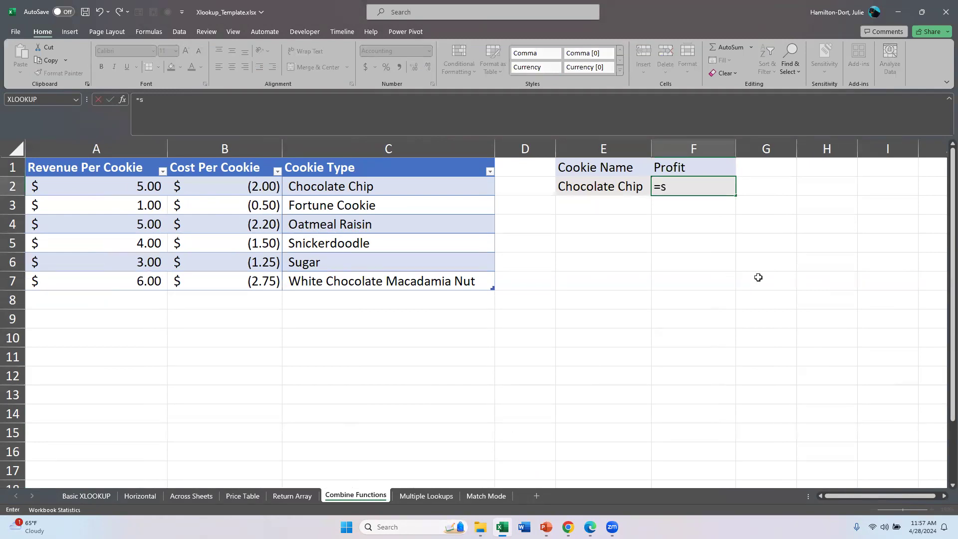
pyautogui.press('Down')
pyautogui.press('Down')
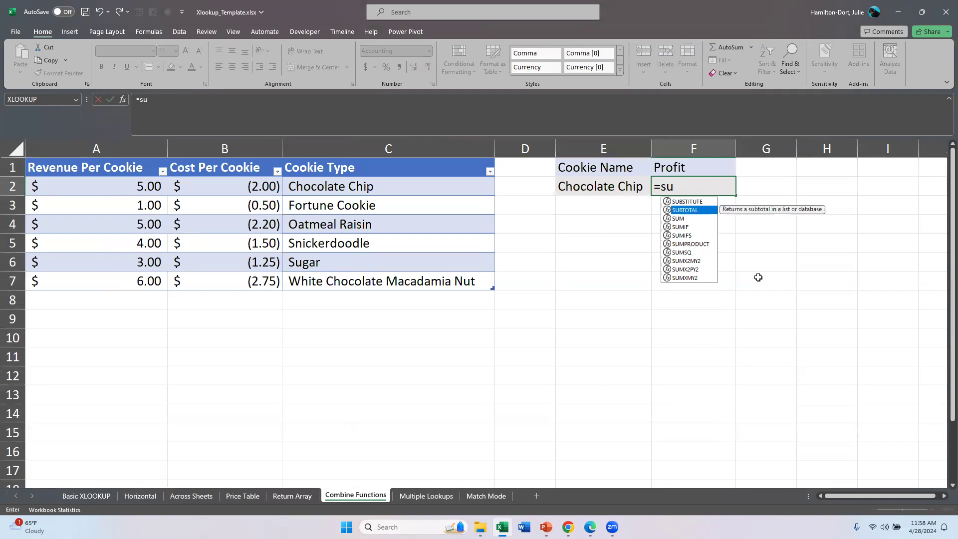
pyautogui.press('Tab')
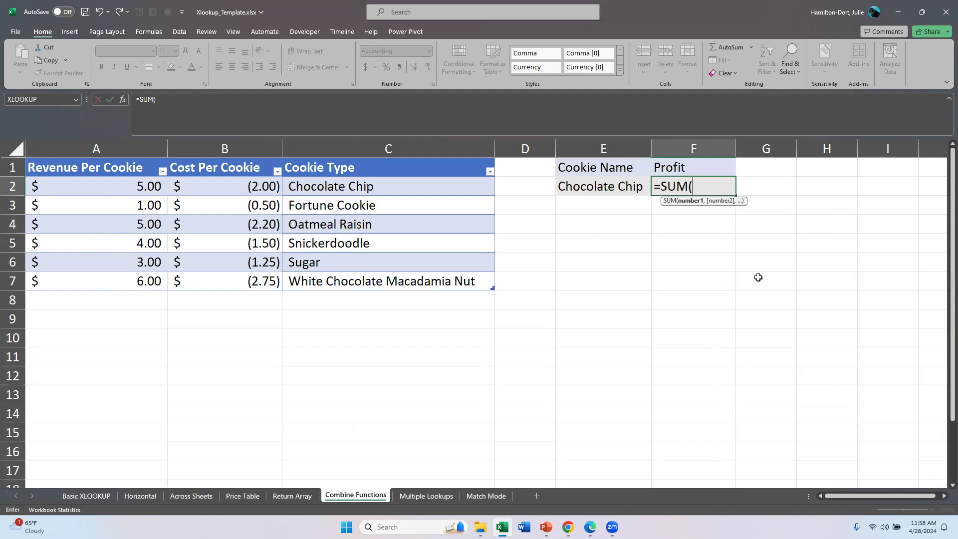
pyautogui.write('xl')
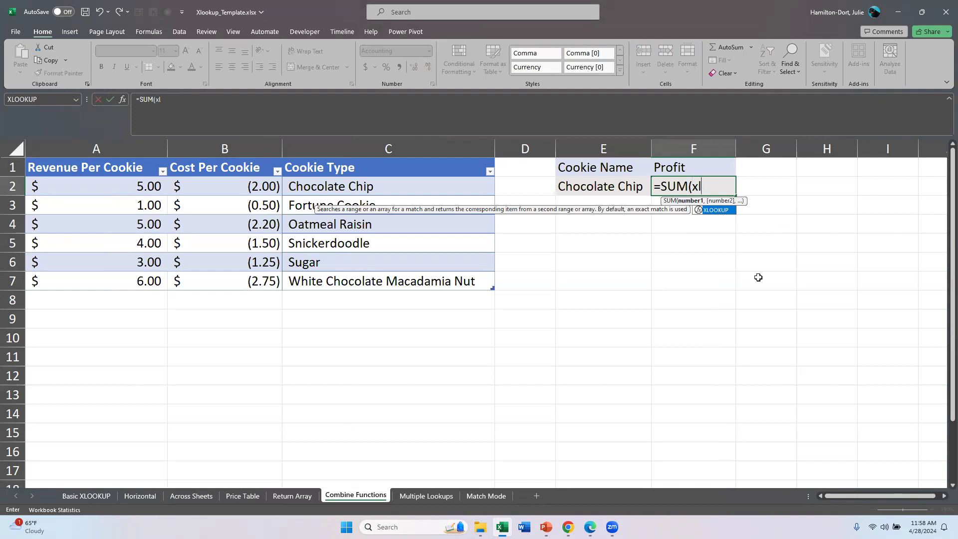
pyautogui.press('Tab')
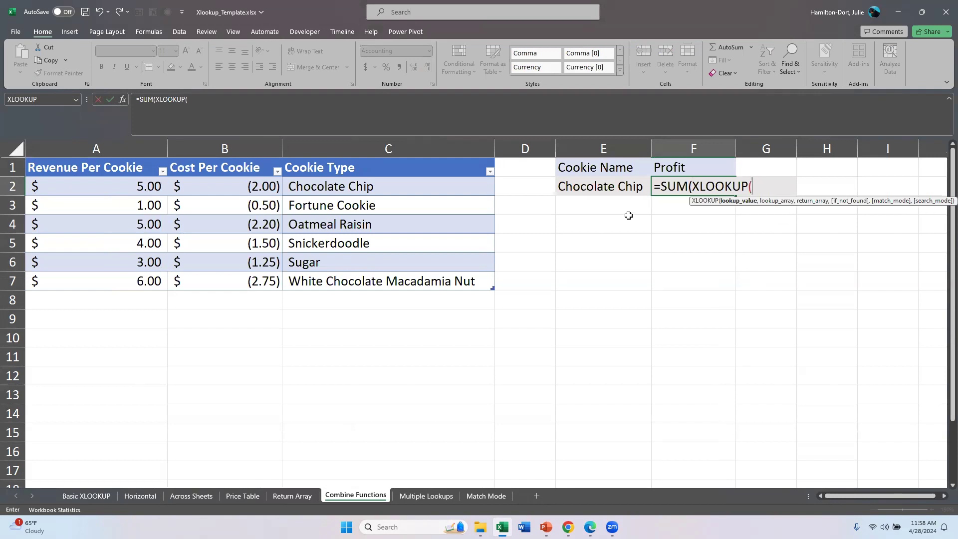
# Complete the nested XLOOKUP with E2 as lookup value, column C as lookup array and columns A:B as return array
pyautogui.click(591, 182)
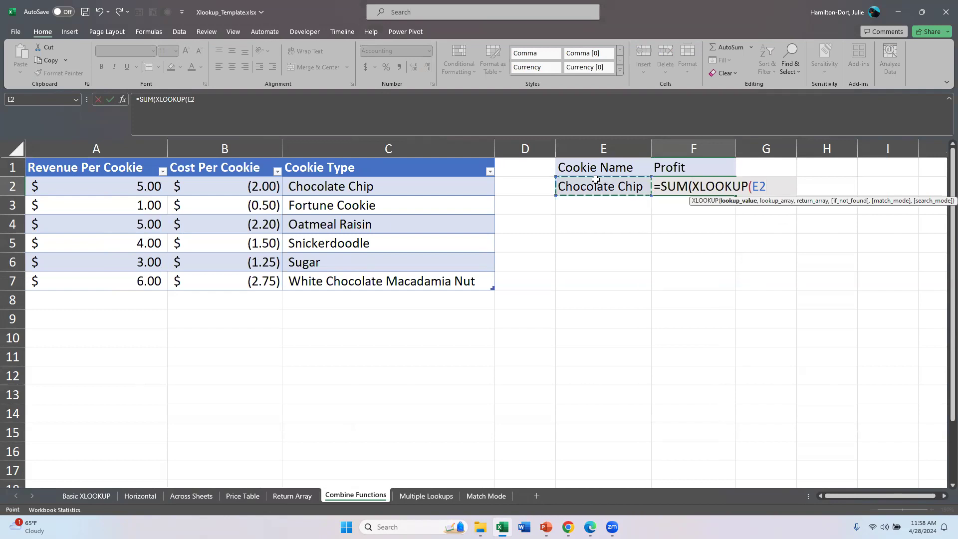
pyautogui.write(',')
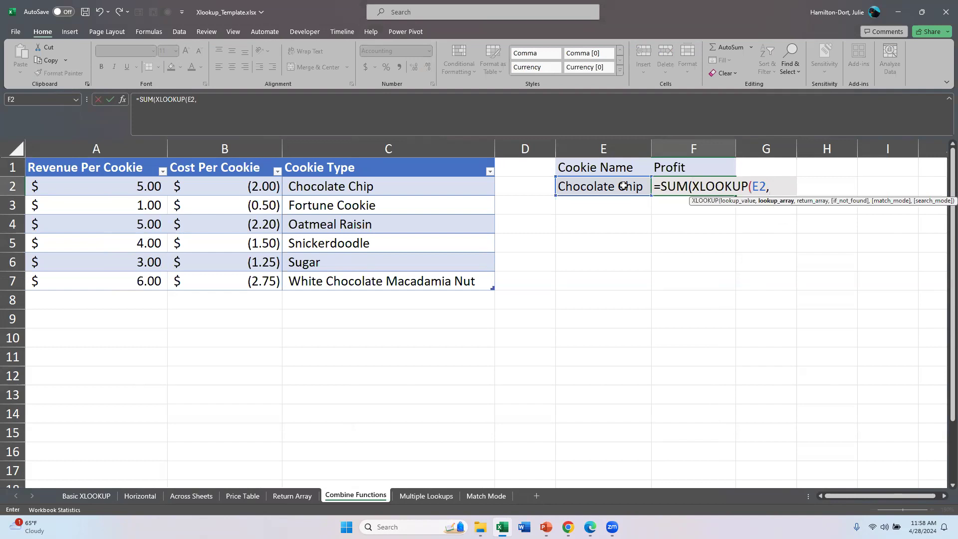
pyautogui.click(389, 141)
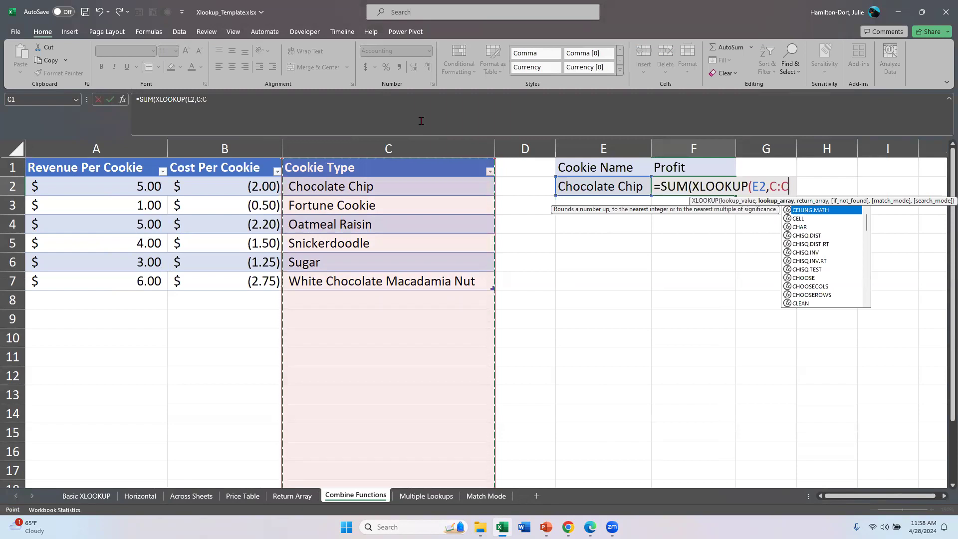
pyautogui.write(',')
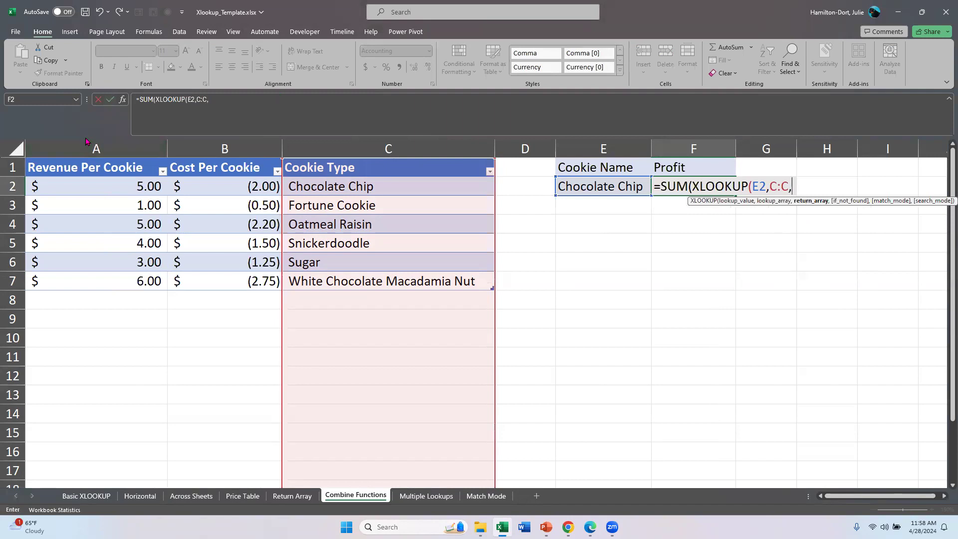
pyautogui.moveTo(88, 146); pyautogui.dragTo(218, 134)
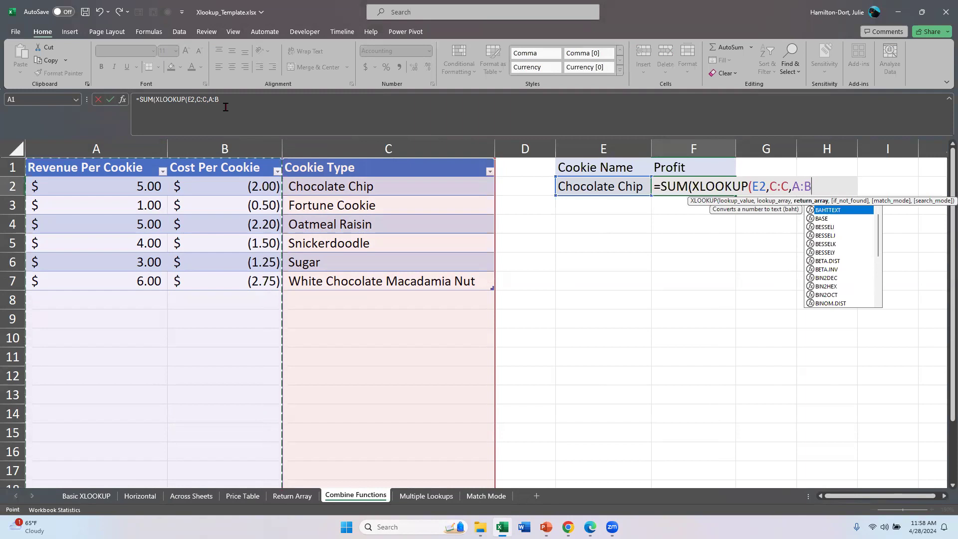
pyautogui.write('))')
pyautogui.press('Return')
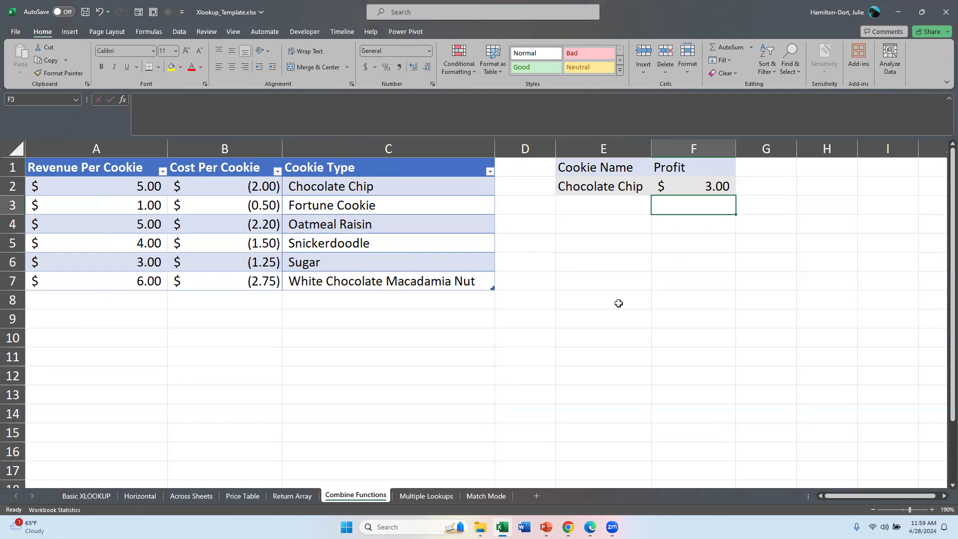
# Try 4 as the Chocolate Chip cost per cookie in B2
pyautogui.click(237, 183)
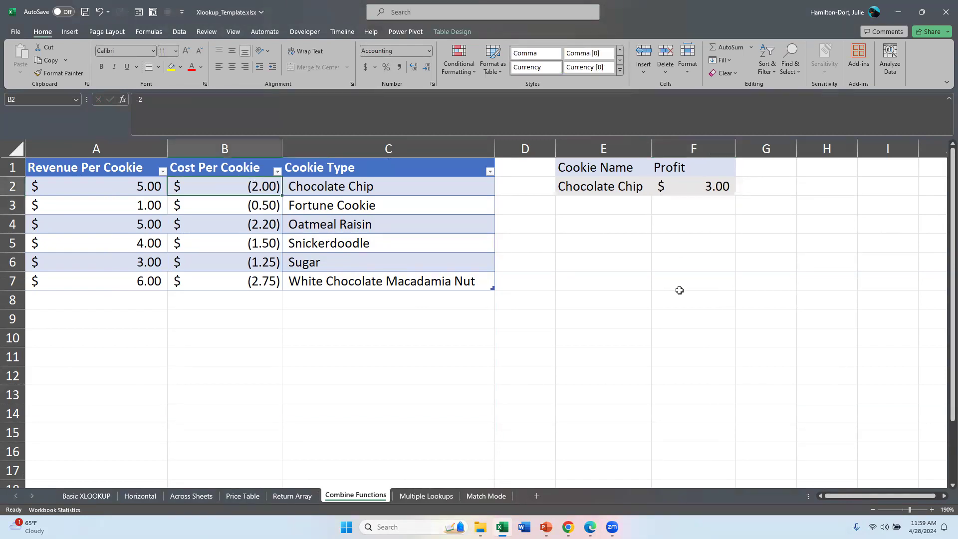
pyautogui.write('4')
pyautogui.press('Return')
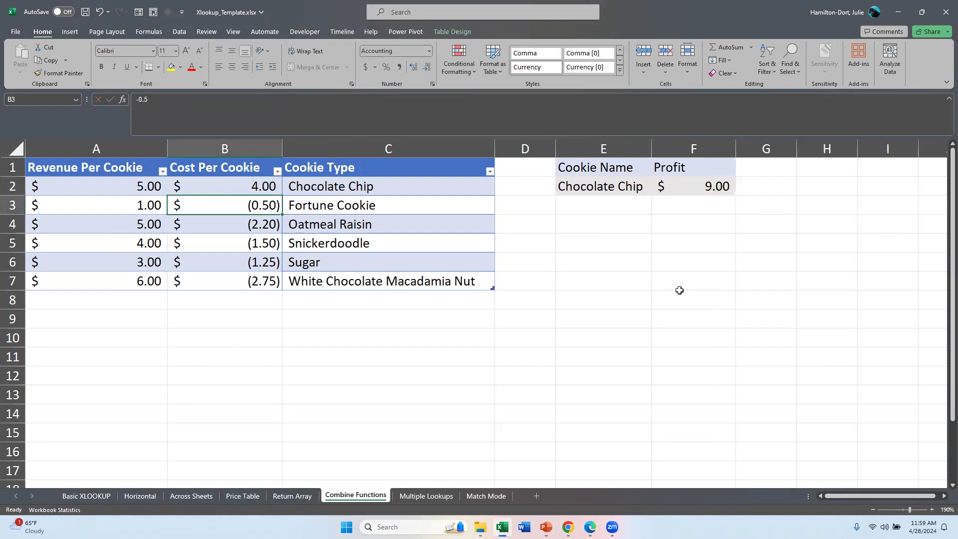
# Set the Chocolate Chip cost per cookie in B2 to -4
pyautogui.press('Up')
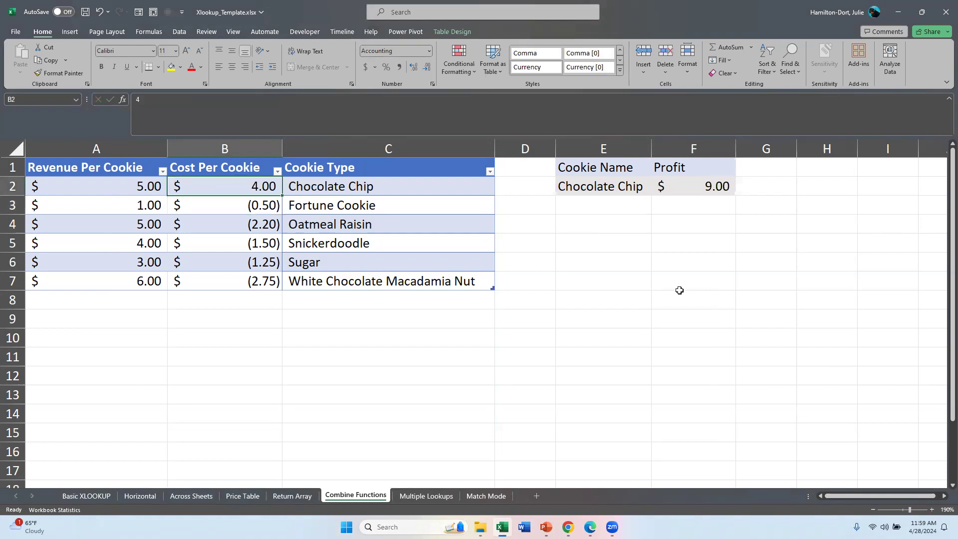
pyautogui.write('-4')
pyautogui.press('Return')
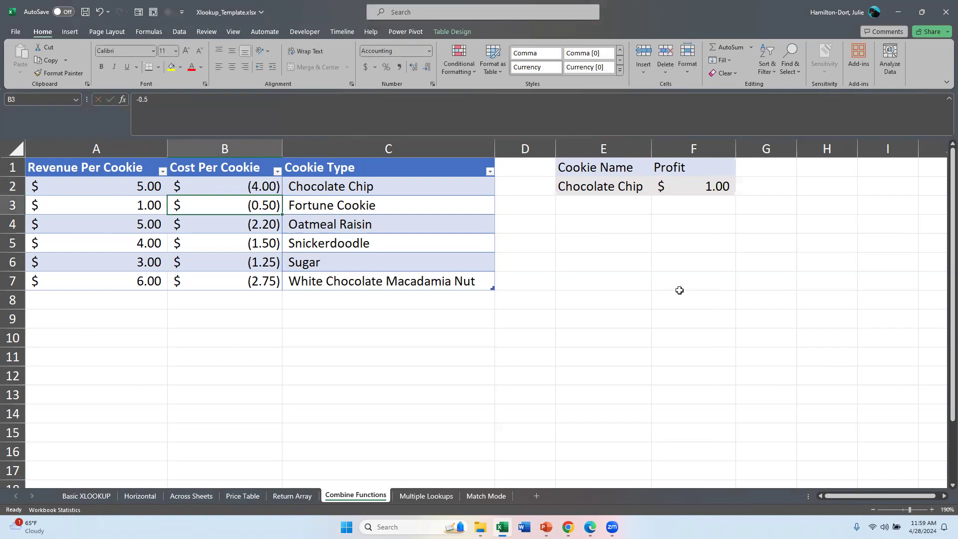
# Format the costs in B2:B7 as Currency with negative numbers shown in red parentheses
pyautogui.moveTo(234, 183); pyautogui.dragTo(240, 280)
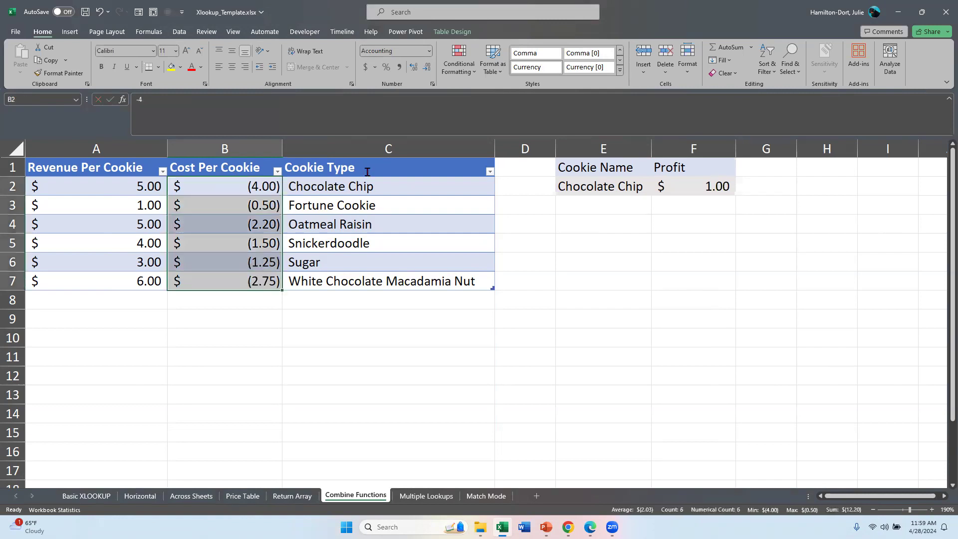
pyautogui.click(429, 50)
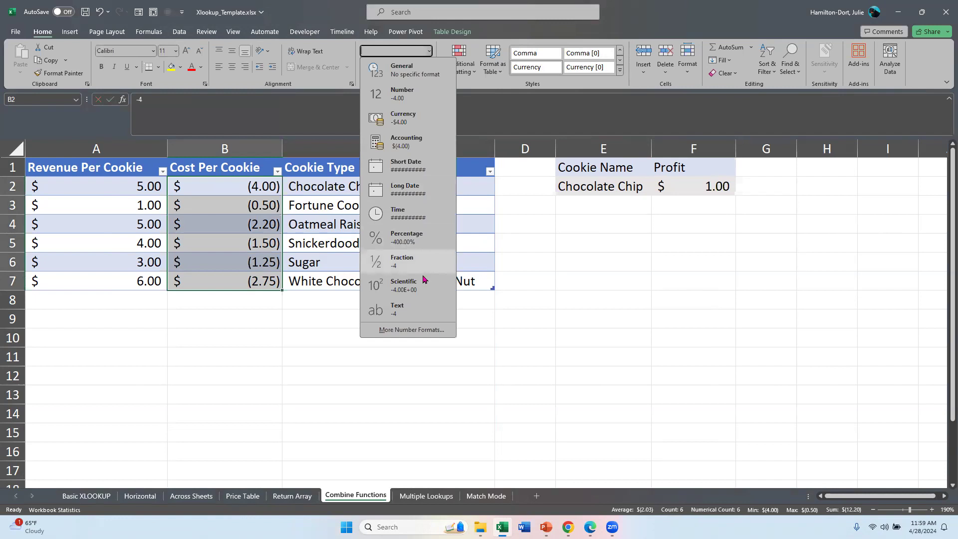
pyautogui.click(404, 330)
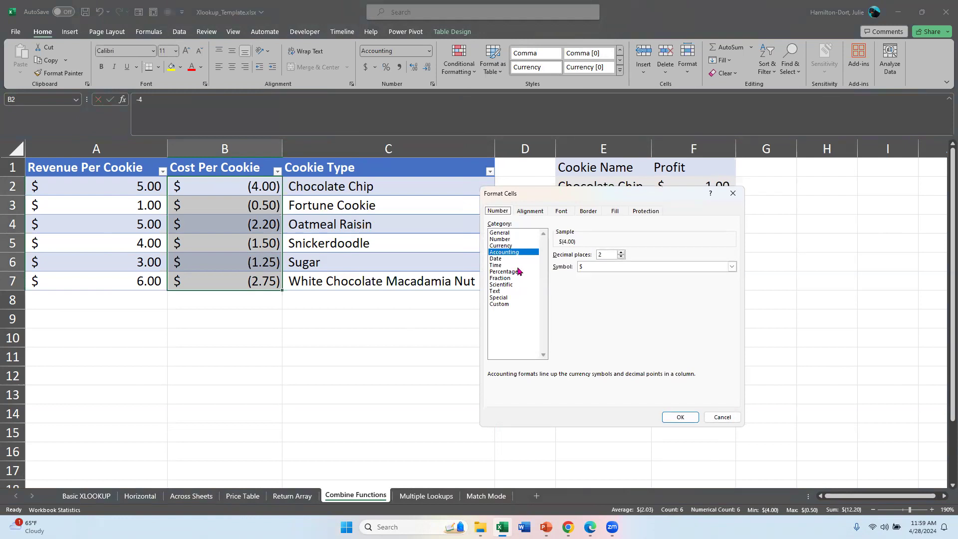
pyautogui.click(503, 245)
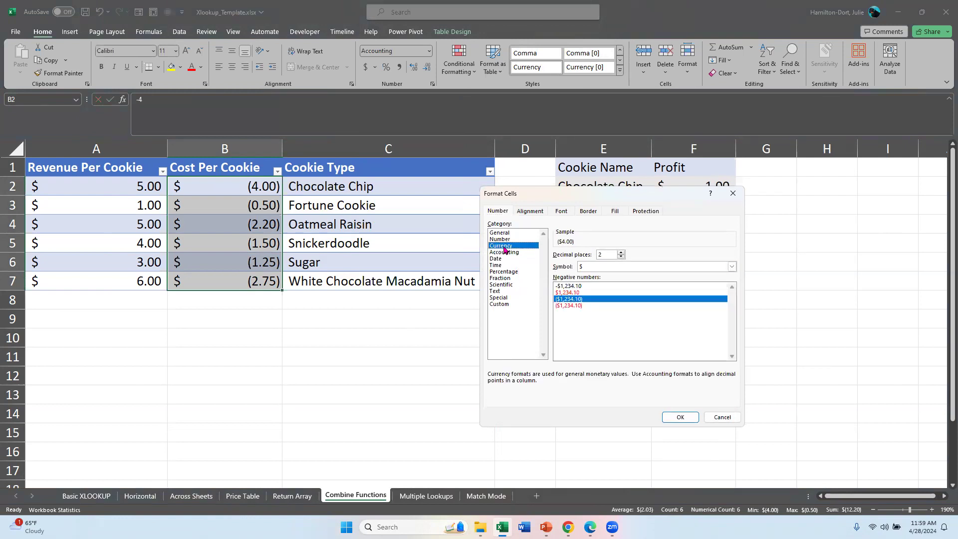
pyautogui.click(576, 292)
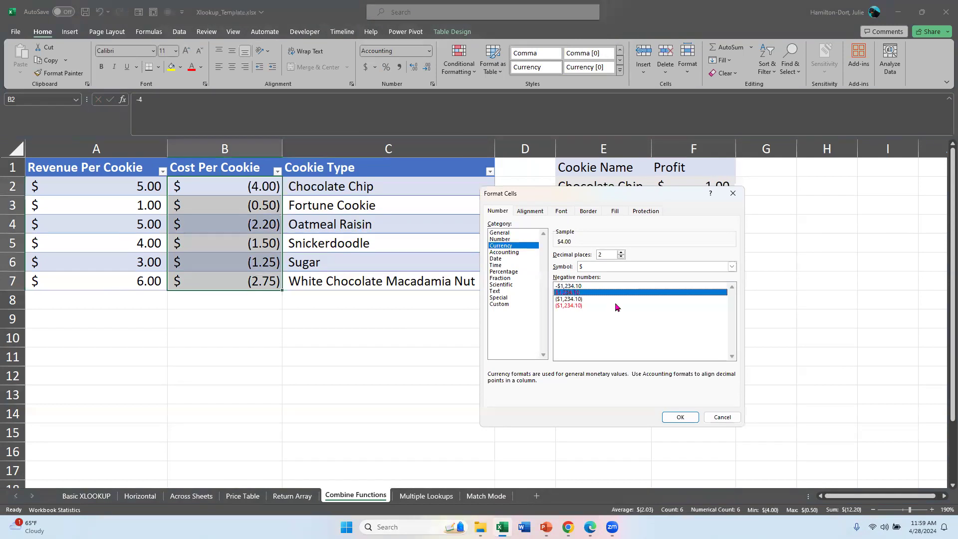
pyautogui.click(561, 300)
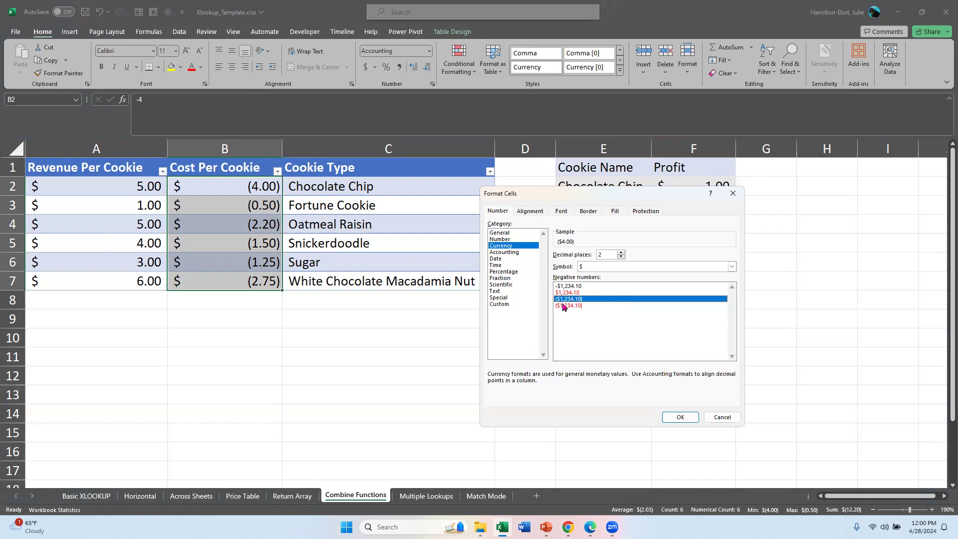
pyautogui.click(565, 305)
pyautogui.click(680, 417)
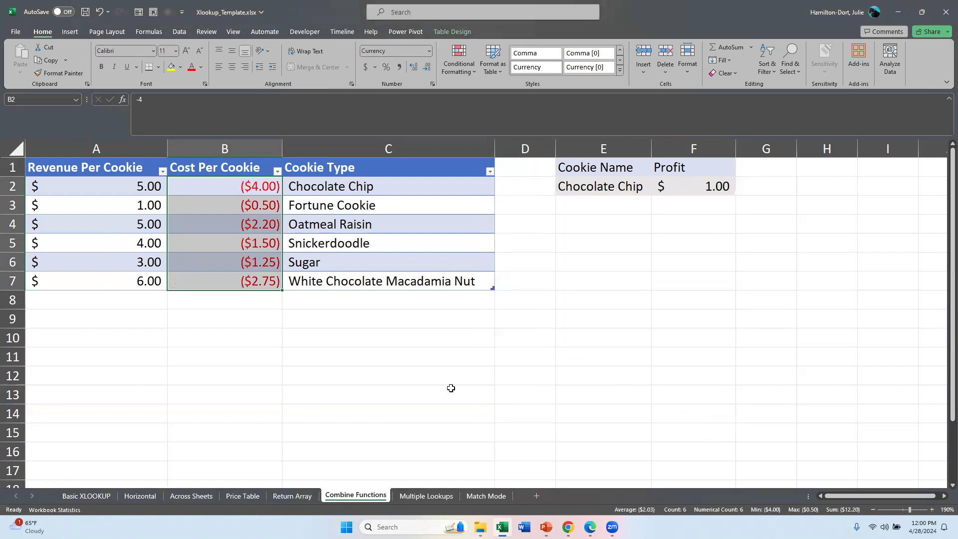
pyautogui.click(207, 335)
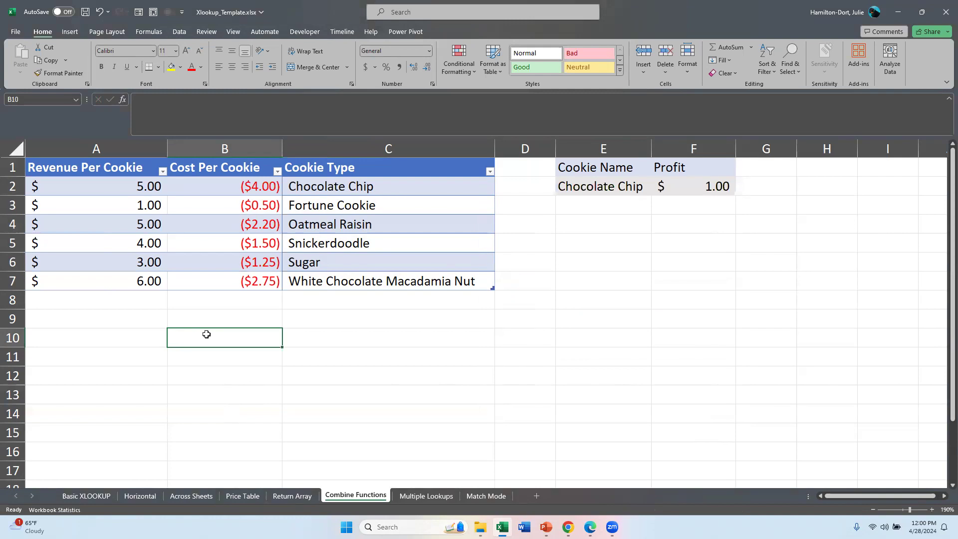
# Open the Multiple Lookups sheet and examine the Chocolate Chip entries together with their Type values
pyautogui.click(424, 496)
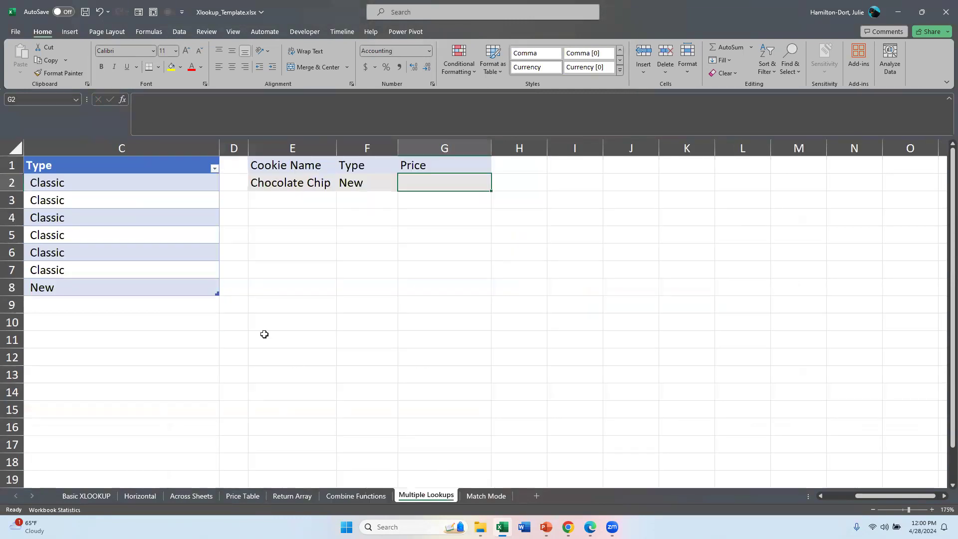
pyautogui.click(820, 495)
pyautogui.click(820, 496)
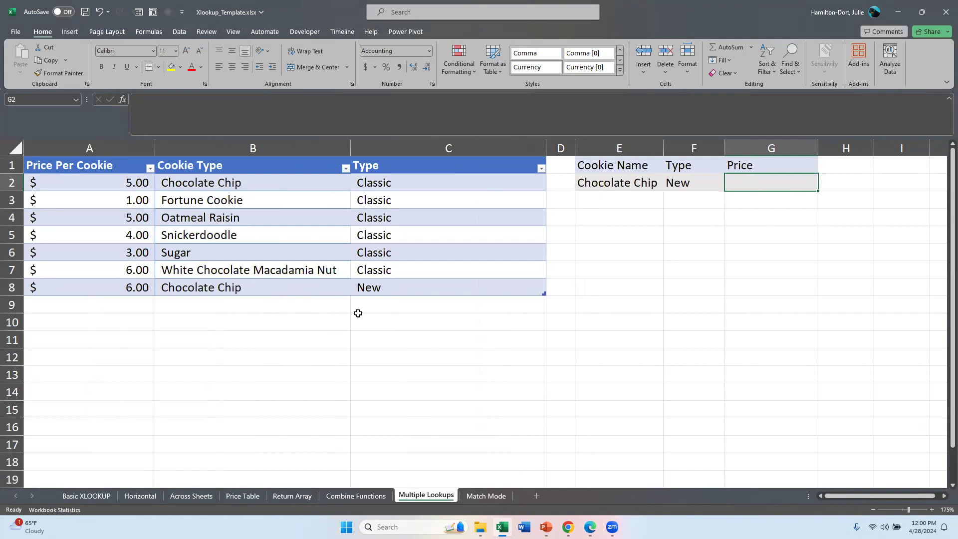
pyautogui.click(279, 291)
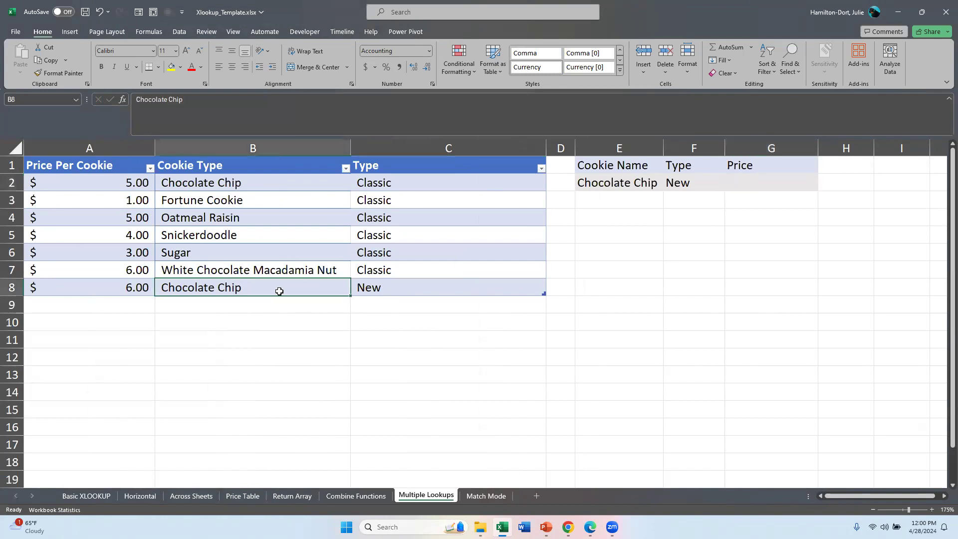
pyautogui.click(404, 183)
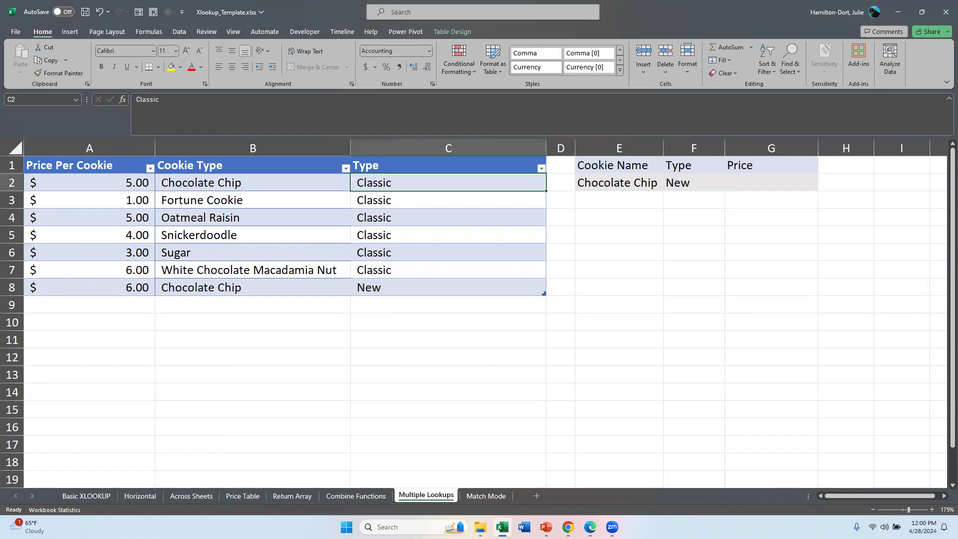
pyautogui.hotkey('alt', 'Tab')
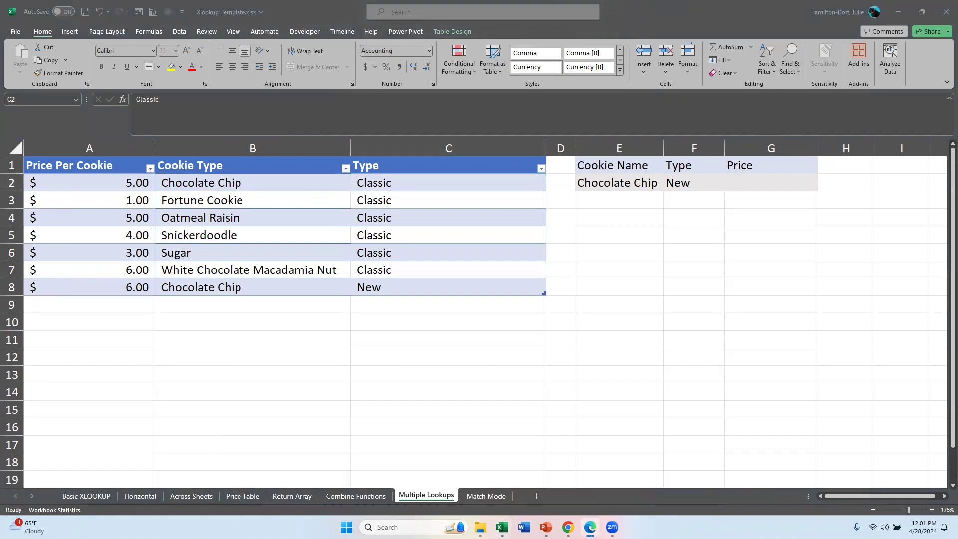
pyautogui.hotkey('alt', 'Tab')
# Start an XLOOKUP formula in the Price cell G2 with E2&F2 as the combined lookup value
pyautogui.click(765, 181)
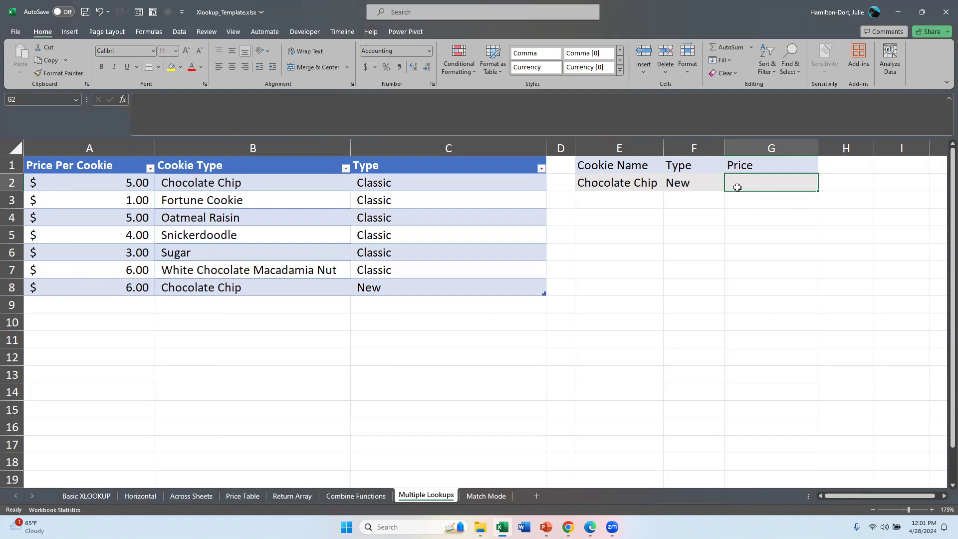
pyautogui.write('=')
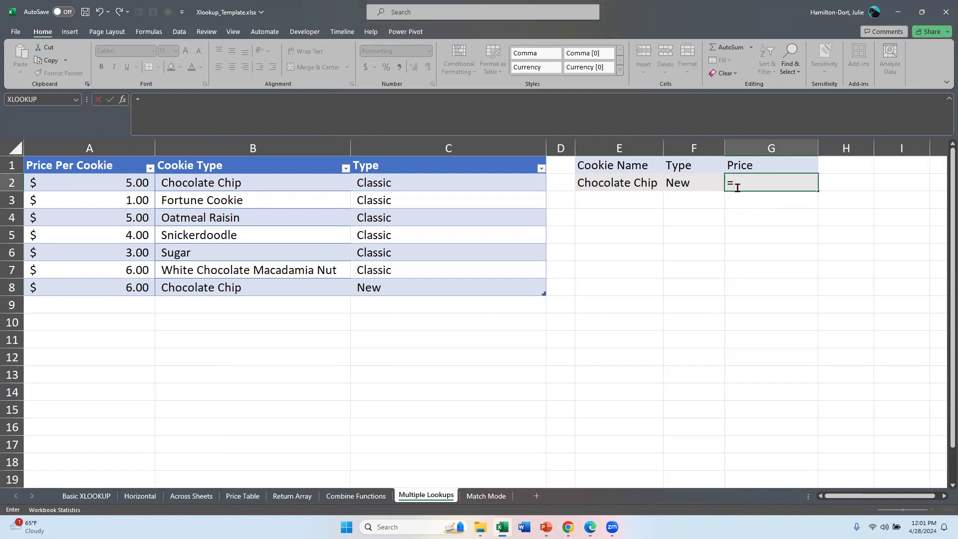
pyautogui.write('xl')
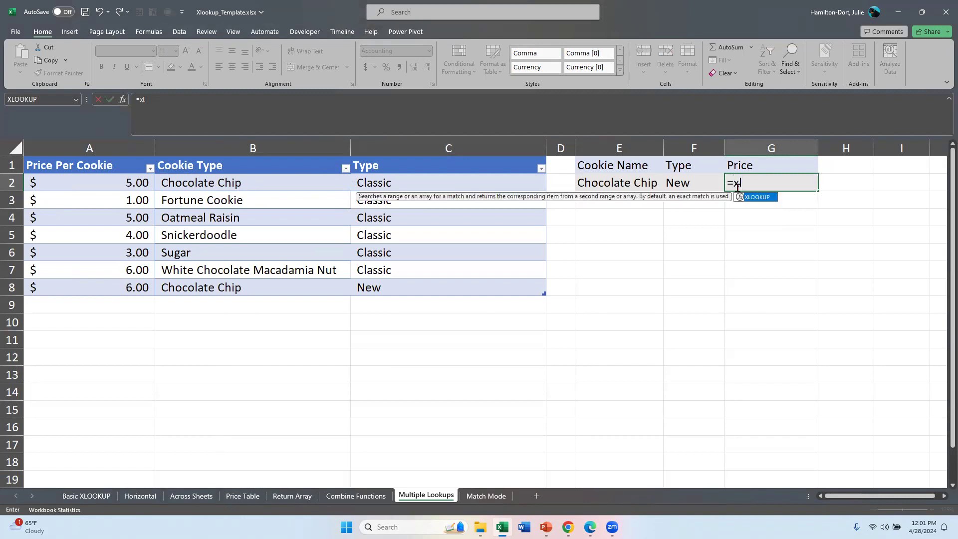
pyautogui.press('Tab')
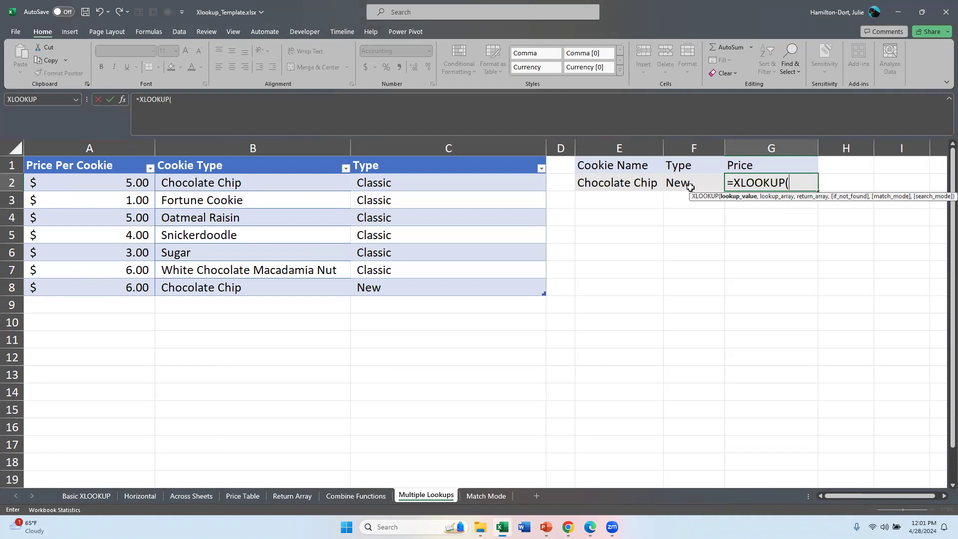
pyautogui.click(614, 187)
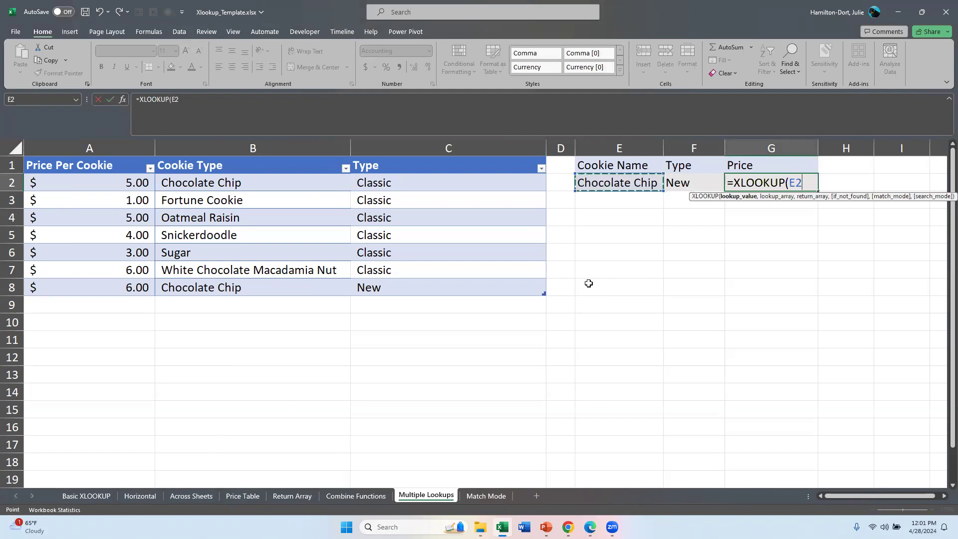
pyautogui.write('&')
pyautogui.click(696, 181)
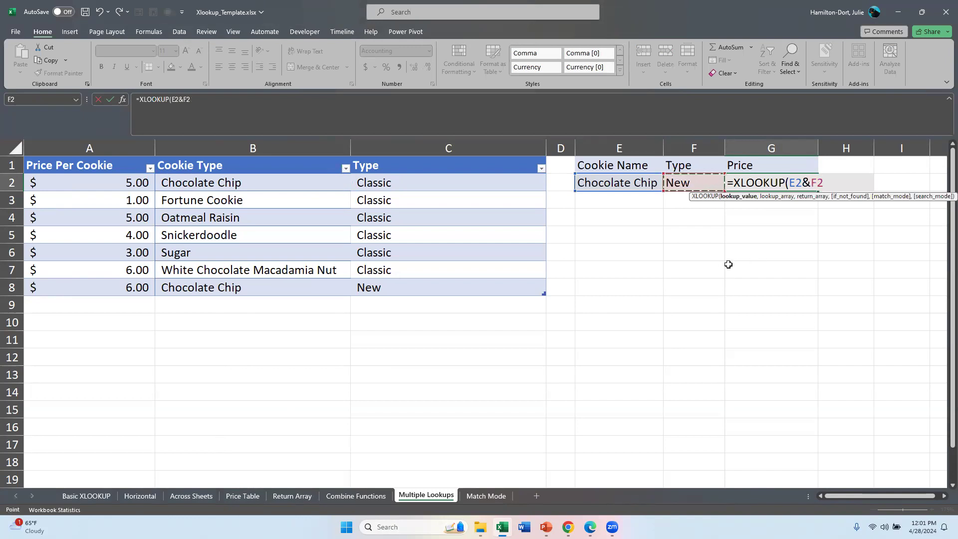
pyautogui.write(',')
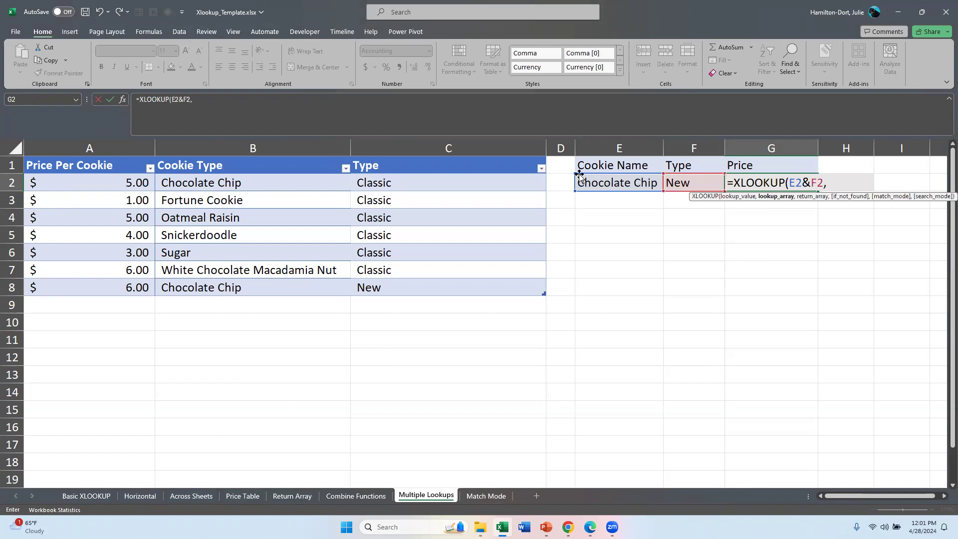
# Complete G2's XLOOKUP with B:B&C:C as the lookup array and A:A as the return array
pyautogui.click(258, 144)
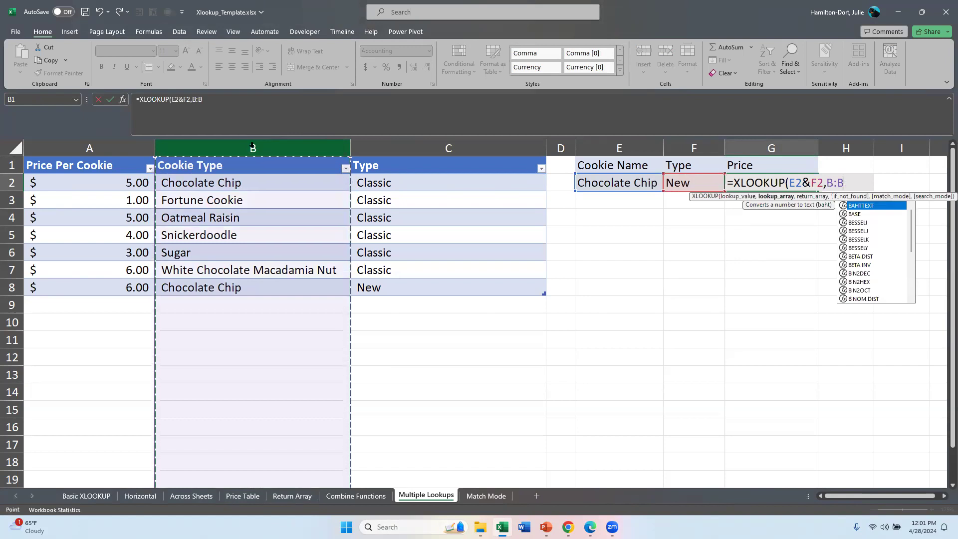
pyautogui.write('&')
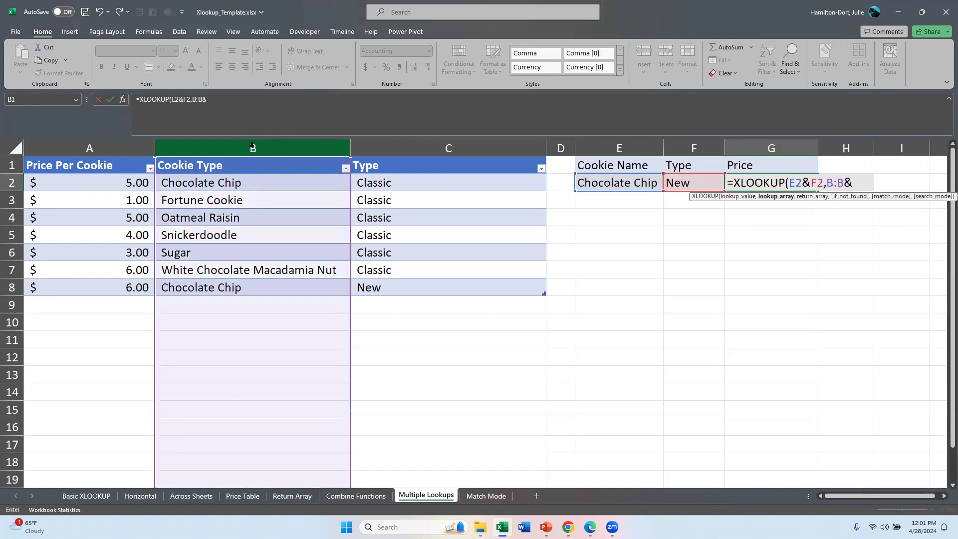
pyautogui.click(435, 144)
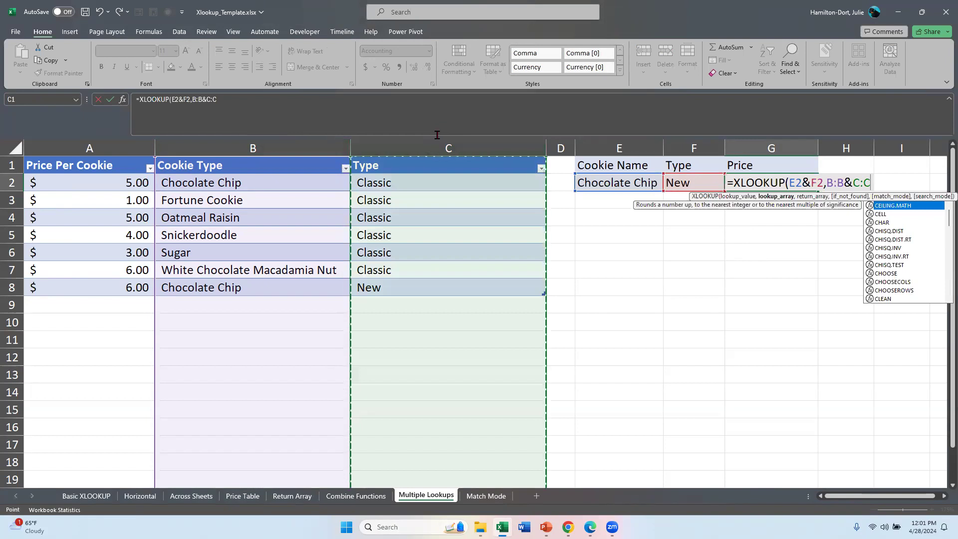
pyautogui.write(',')
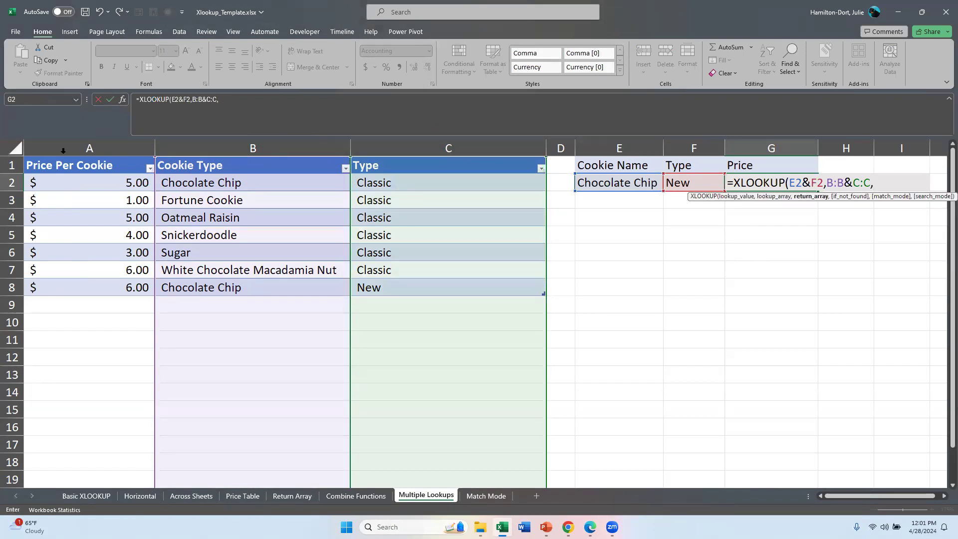
pyautogui.click(105, 144)
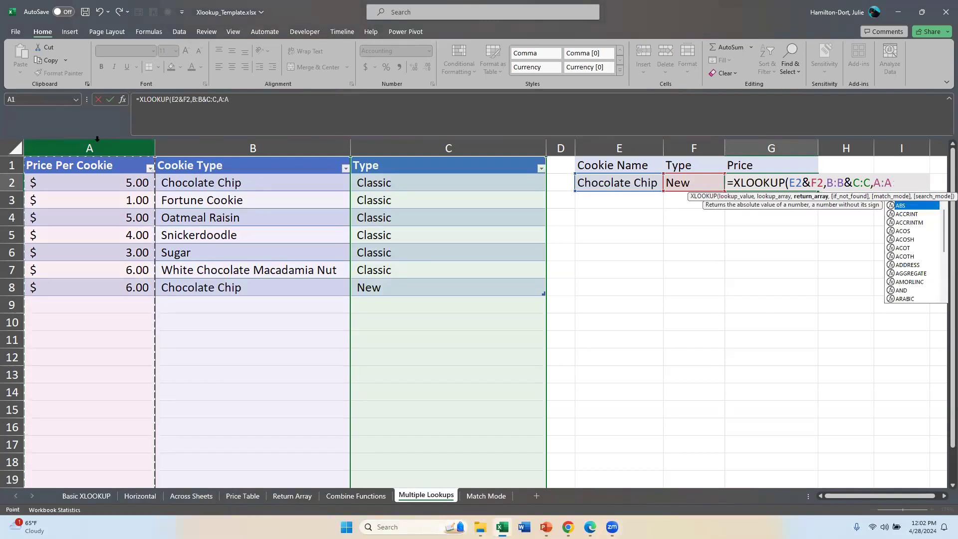
pyautogui.write(')')
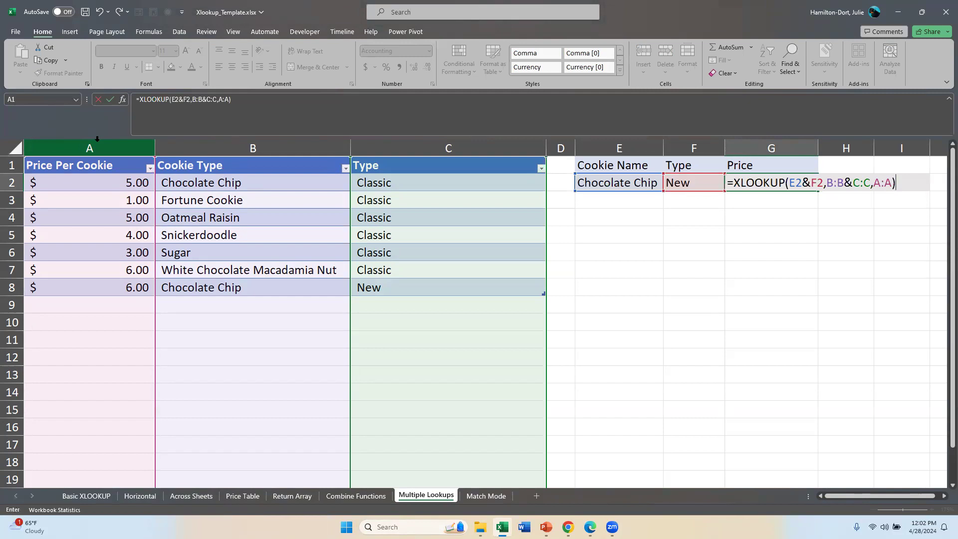
pyautogui.press('Return')
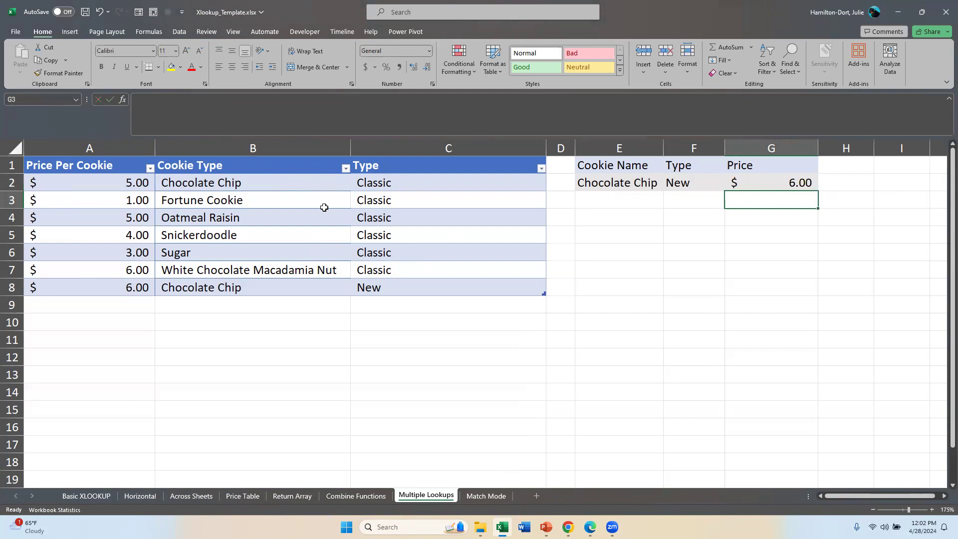
# Review the cell and column references in the XLOOKUP formula in G2
pyautogui.click(787, 181)
pyautogui.doubleClick(787, 181)
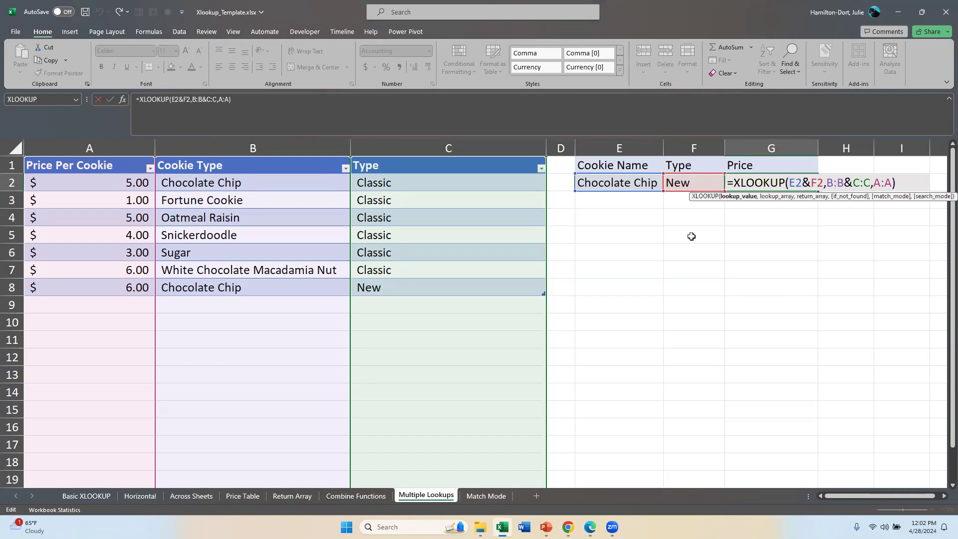
pyautogui.hotkey('ctrl', 'Return')
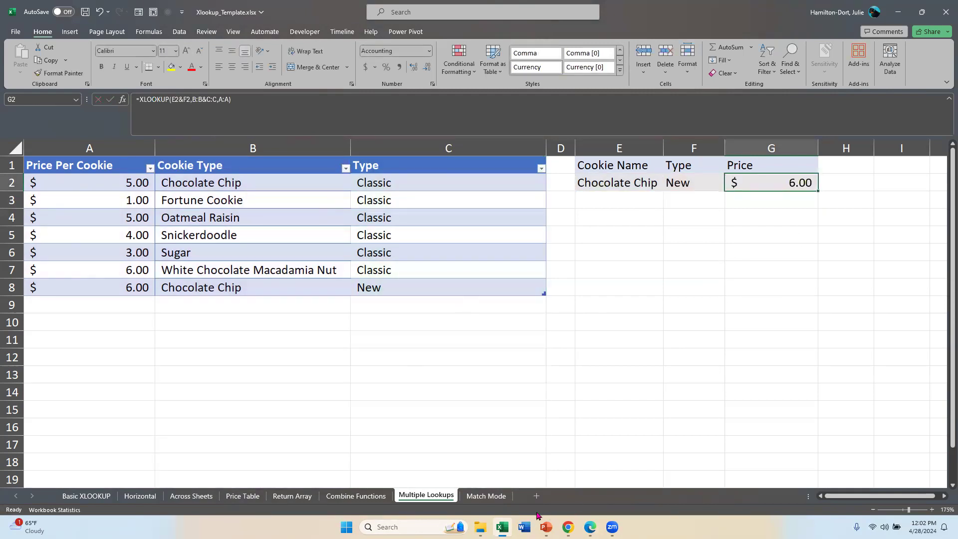
# Open the Match Mode sheet and start an XLOOKUP in E2 with D2 as the lookup value
pyautogui.click(488, 497)
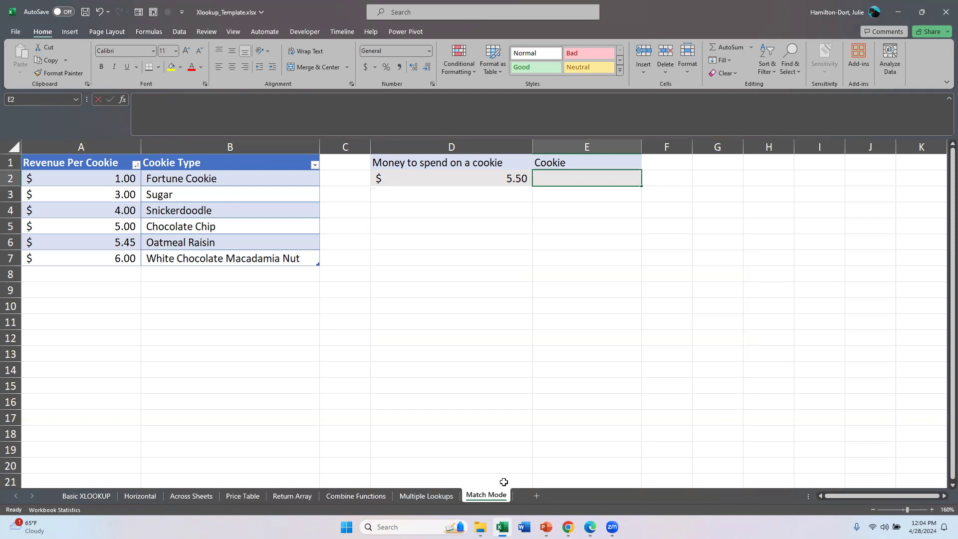
pyautogui.write('=')
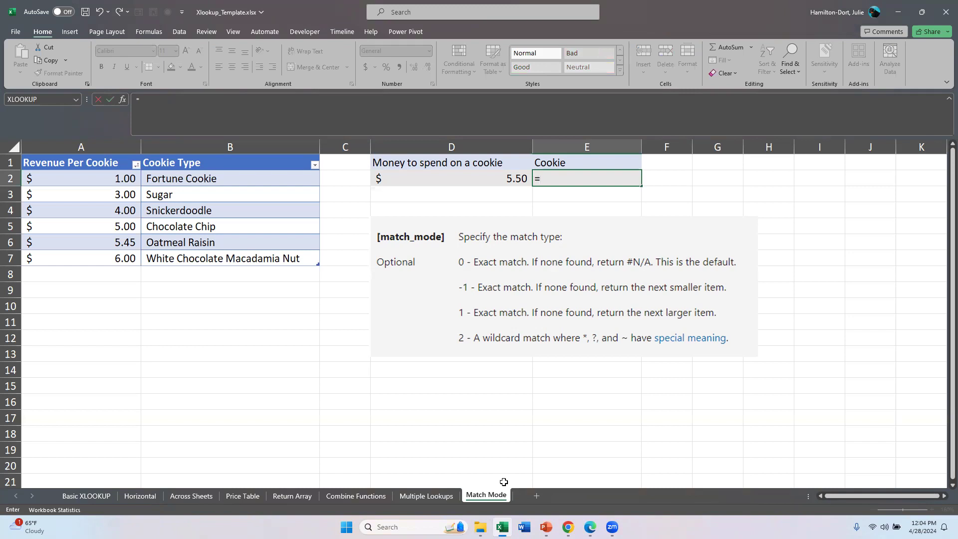
pyautogui.write('xl')
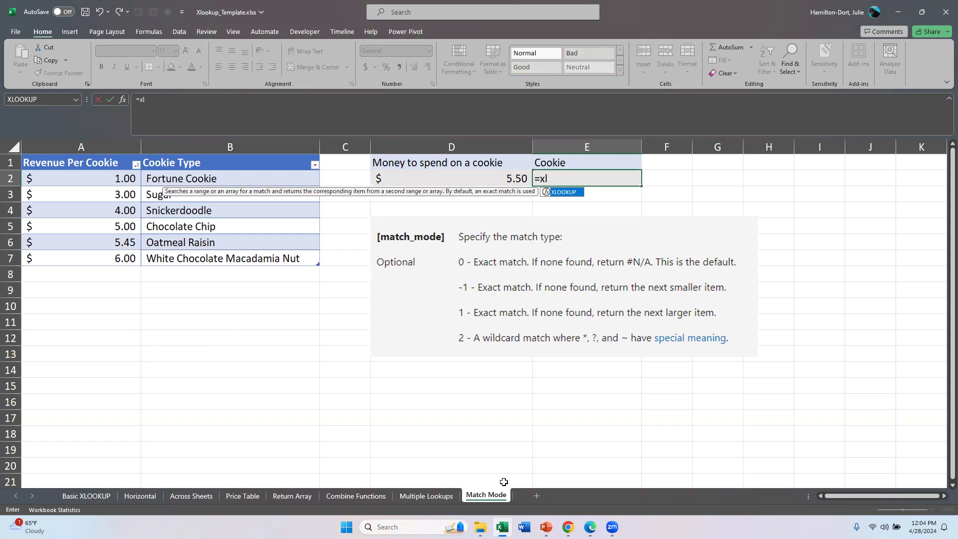
pyautogui.press('Tab')
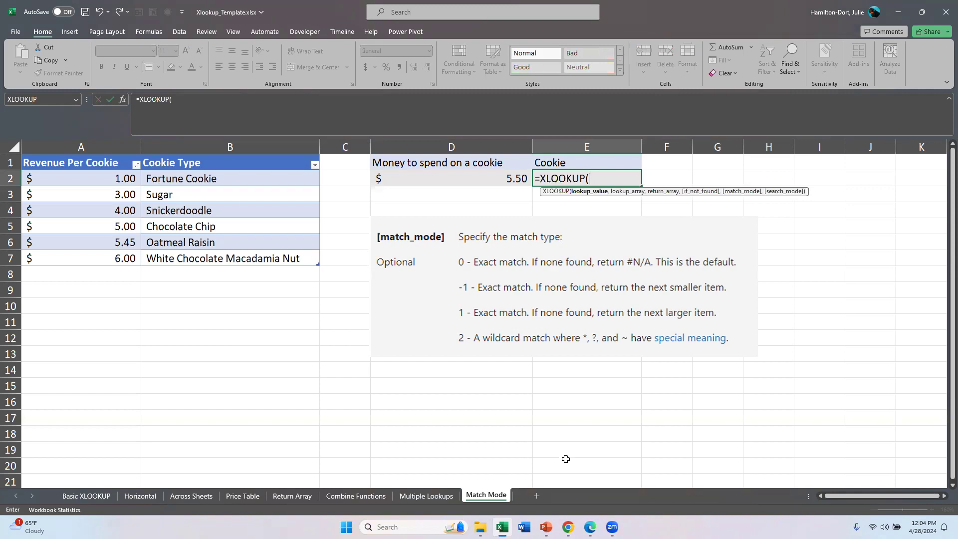
pyautogui.click(428, 174)
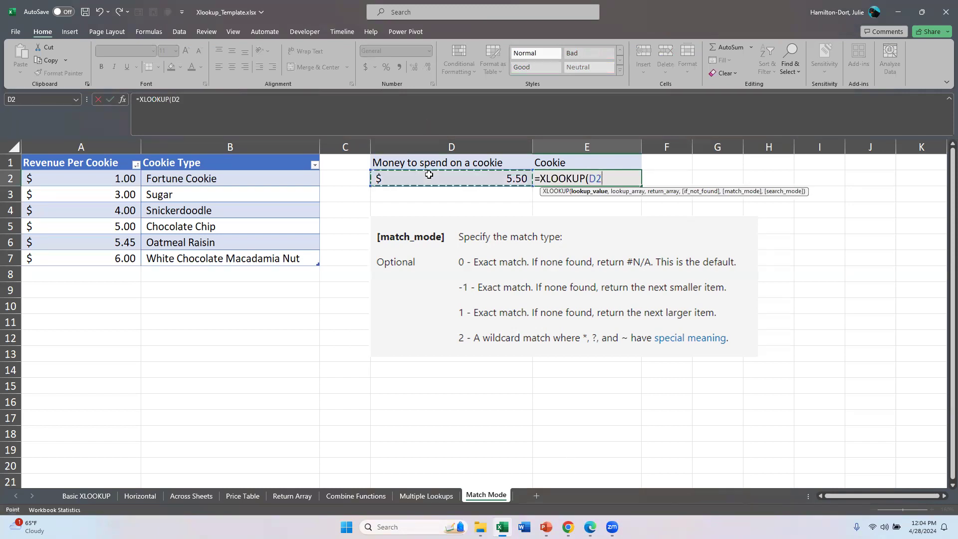
pyautogui.write(',')
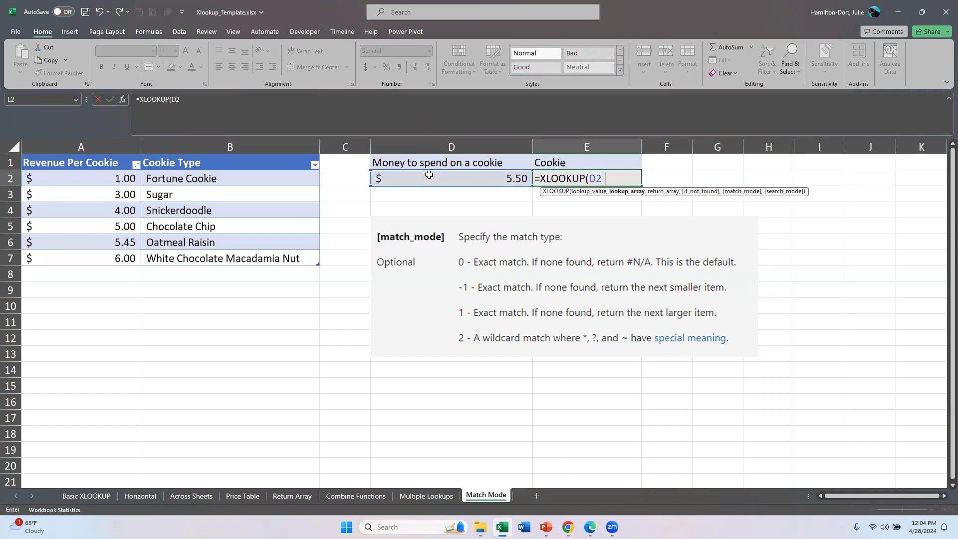
# Complete E2's formula with lookup array B:B and return array A:A, leaving the if_not_found and match_mode arguments empty
pyautogui.click(254, 144)
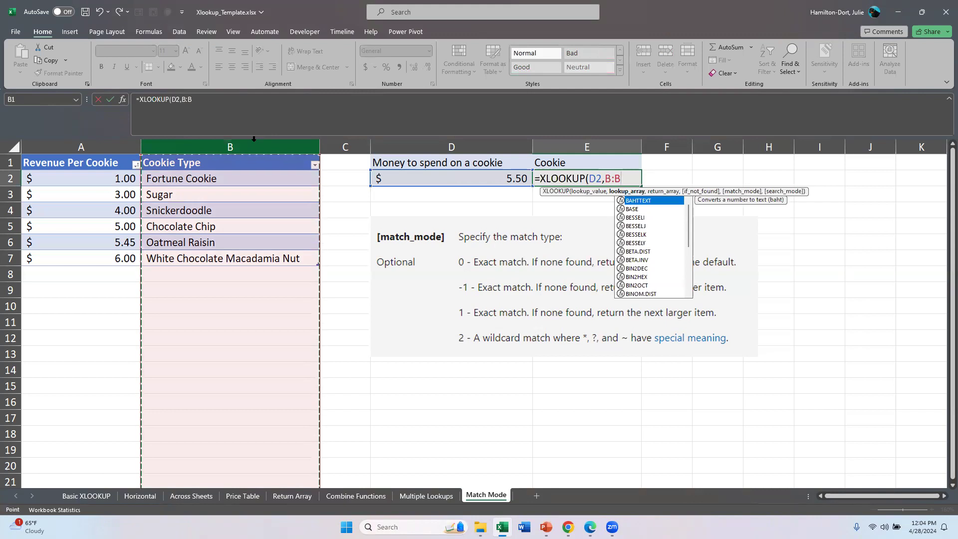
pyautogui.write(',')
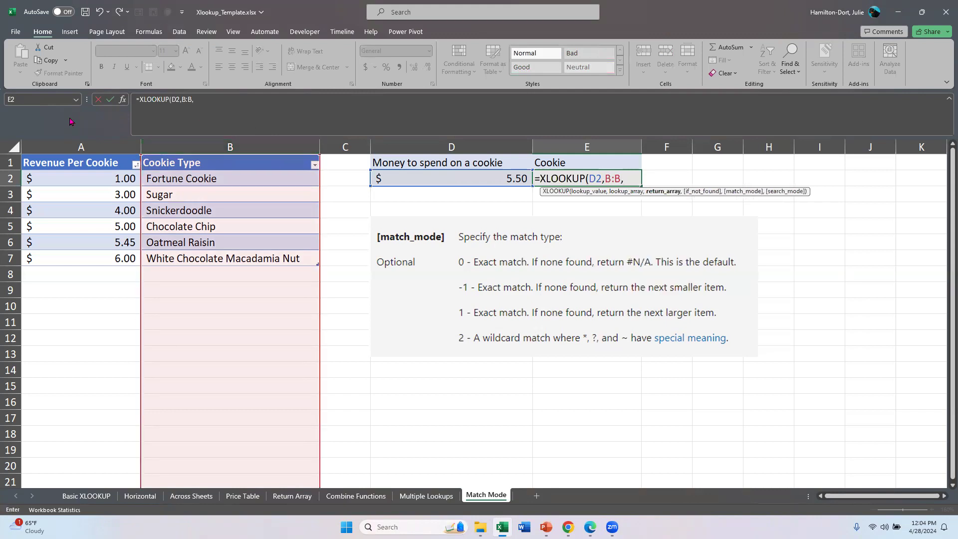
pyautogui.click(80, 147)
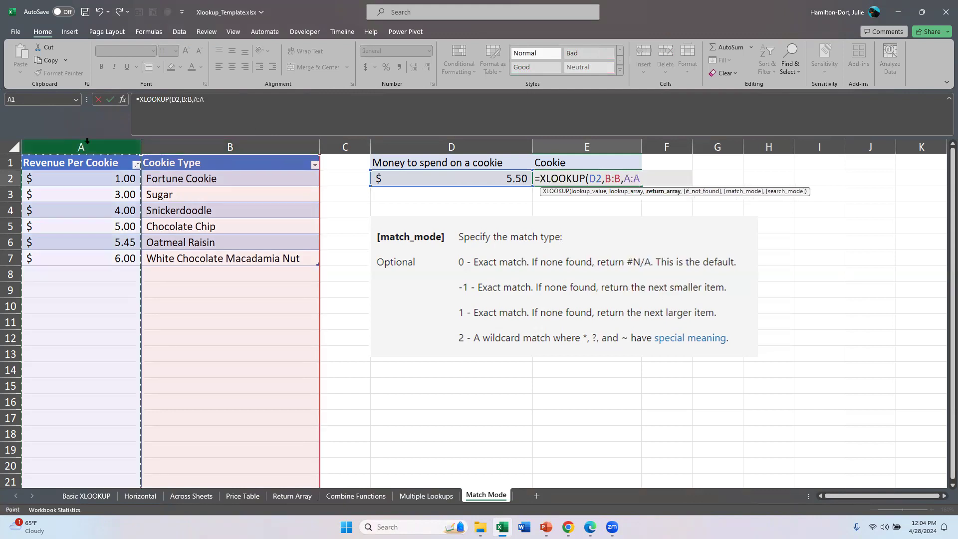
pyautogui.write(',')
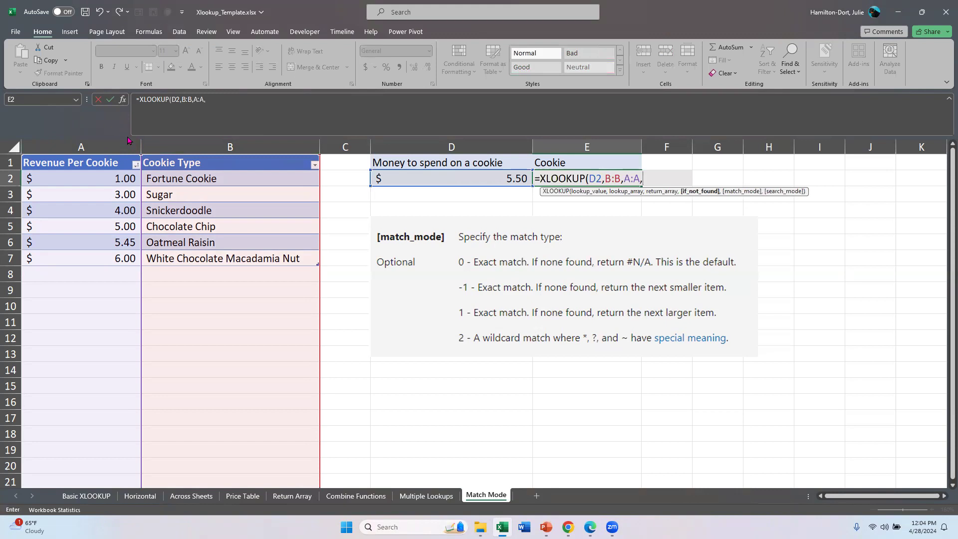
pyautogui.write(',')
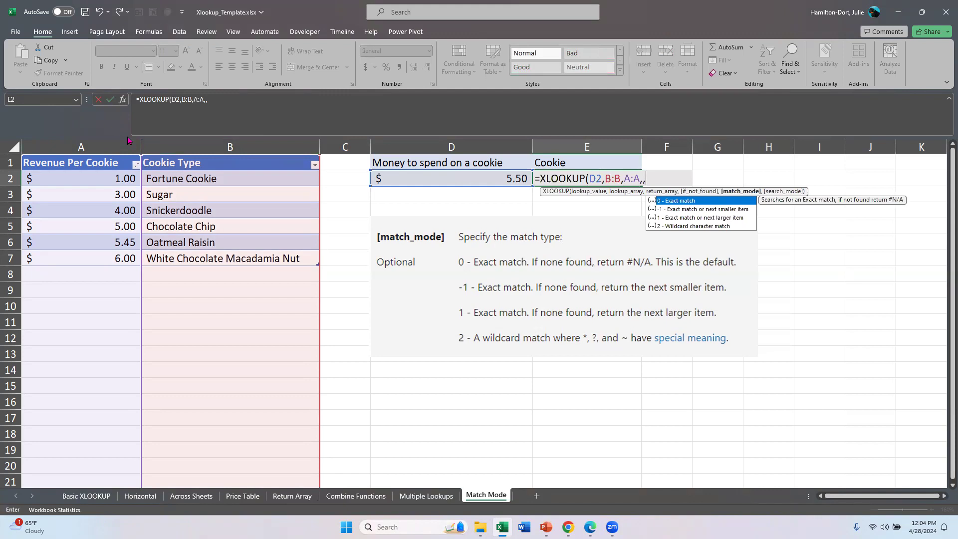
pyautogui.press('Down')
pyautogui.press('Down')
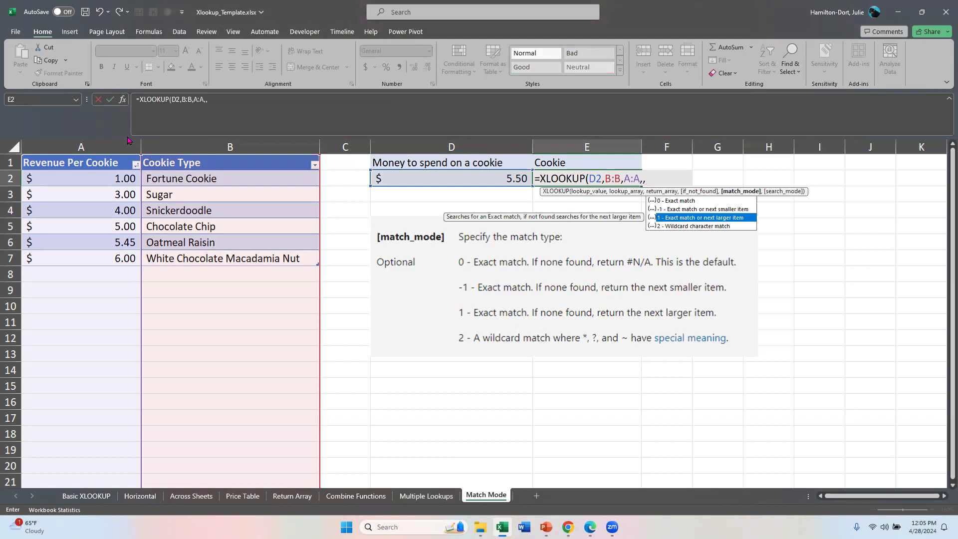
pyautogui.press('Return')
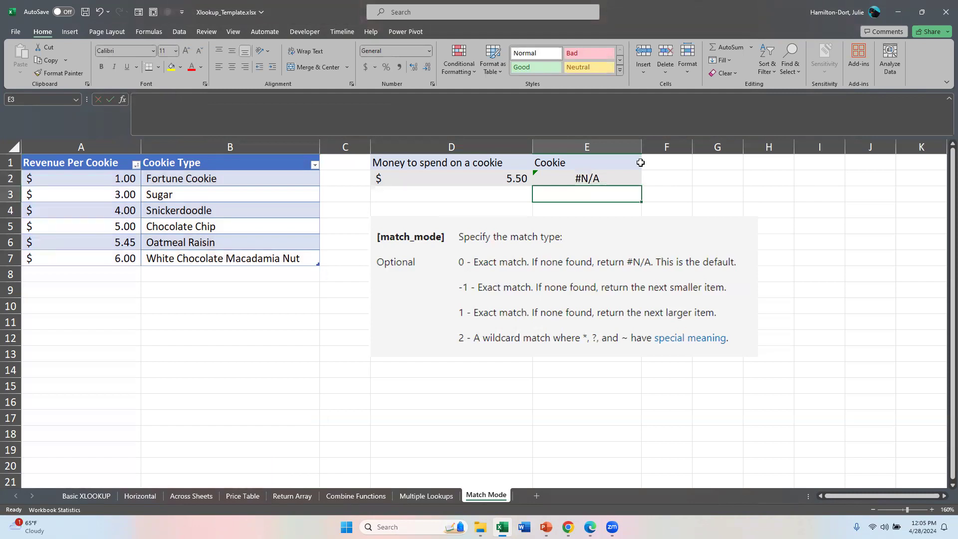
# Set the match mode of E2's XLOOKUP to 1, exact match or next larger item
pyautogui.doubleClick(587, 176)
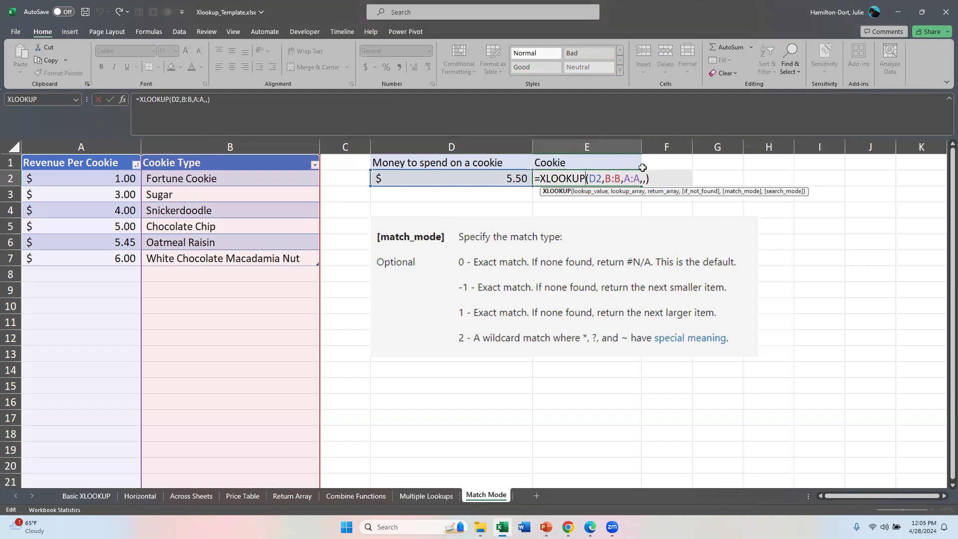
pyautogui.click(681, 178)
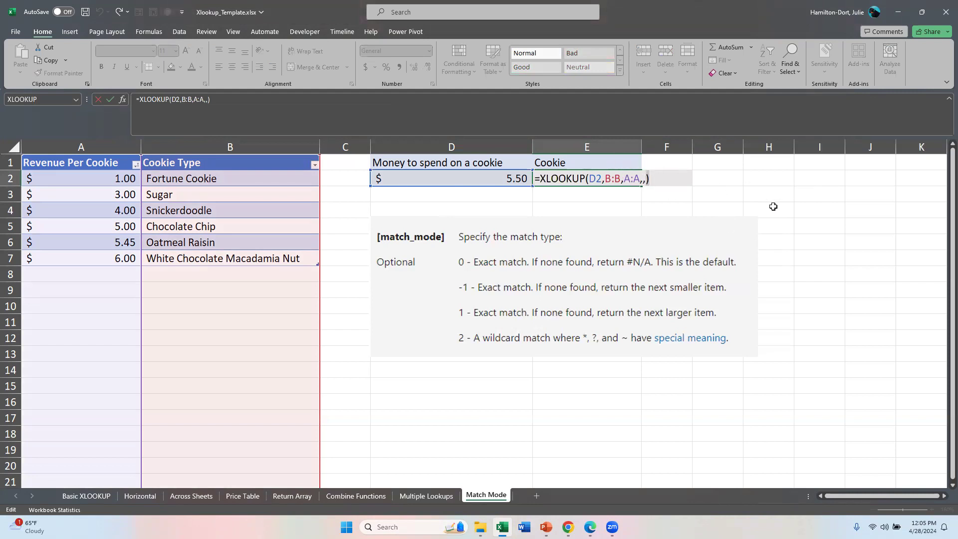
pyautogui.press('BackSpace')
pyautogui.press('BackSpace')
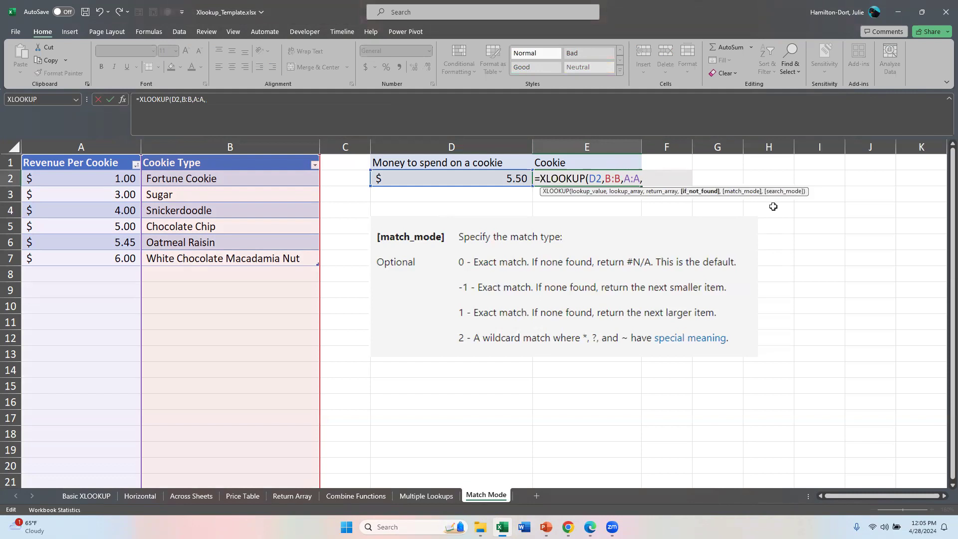
pyautogui.write(',')
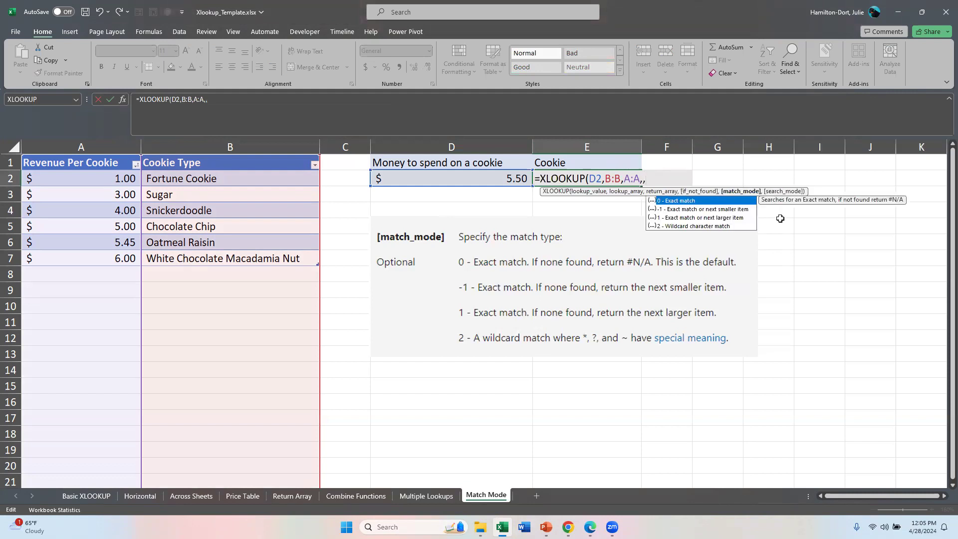
pyautogui.doubleClick(699, 218)
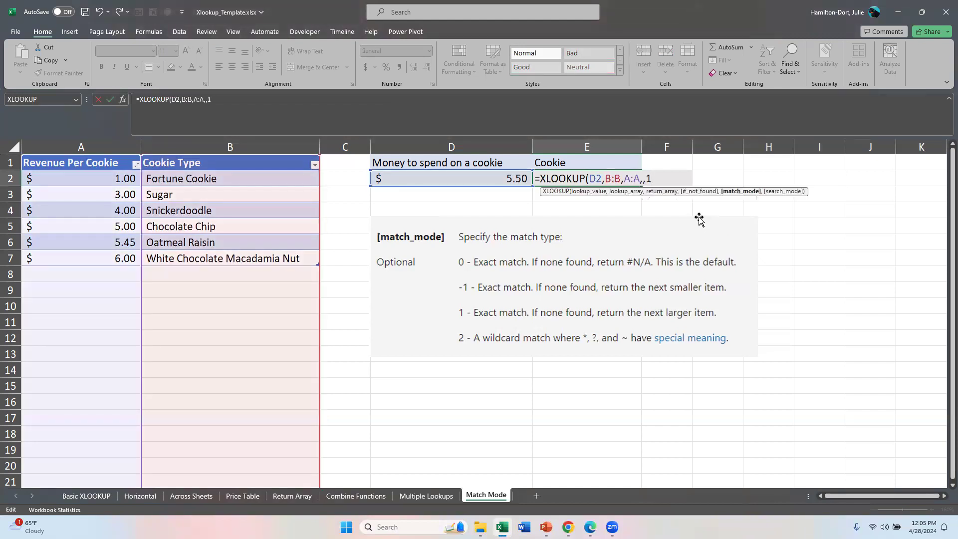
pyautogui.write(')')
pyautogui.press('Return')
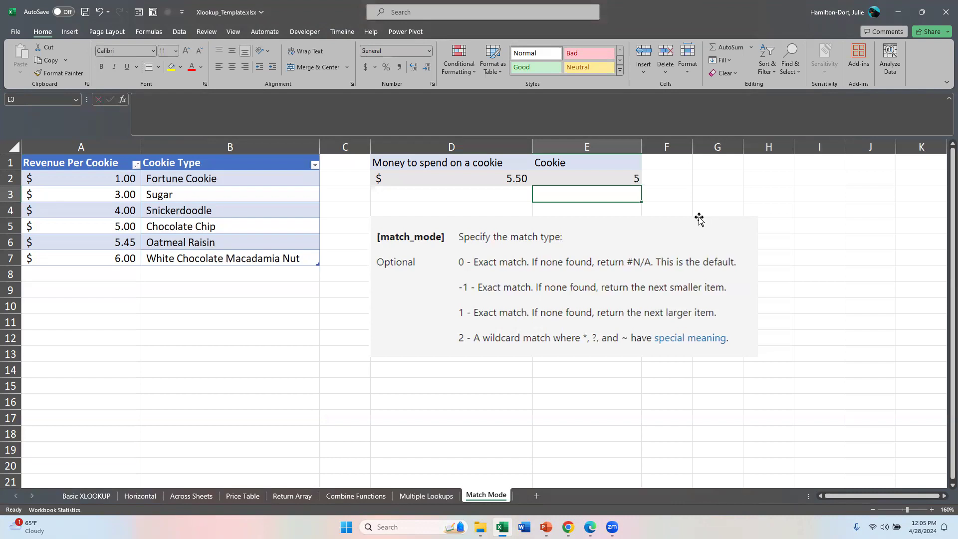
# Try to correct E2's XLOOKUP by replacing its lookup and return arrays with column reference B:B
pyautogui.click(600, 177)
pyautogui.doubleClick(601, 177)
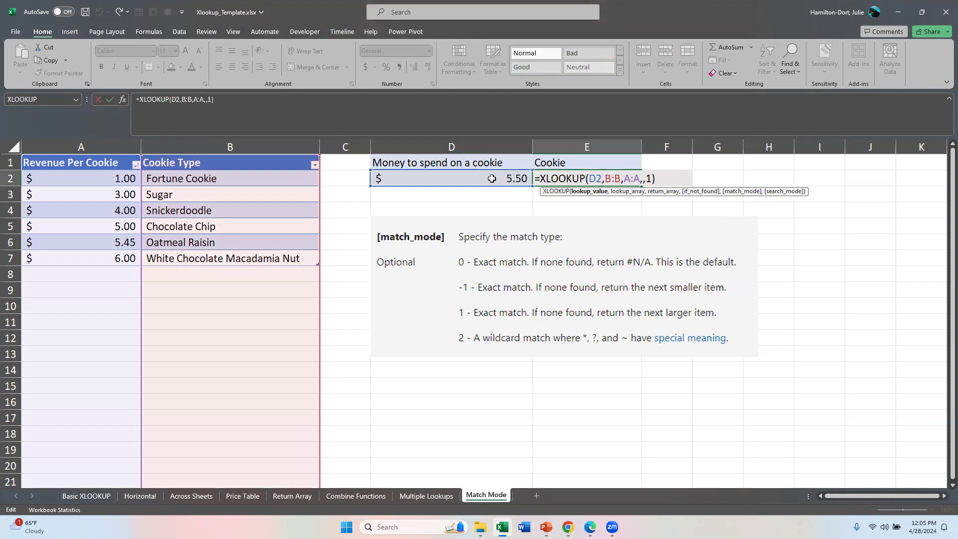
pyautogui.click(612, 180)
pyautogui.moveTo(643, 178); pyautogui.dragTo(617, 179)
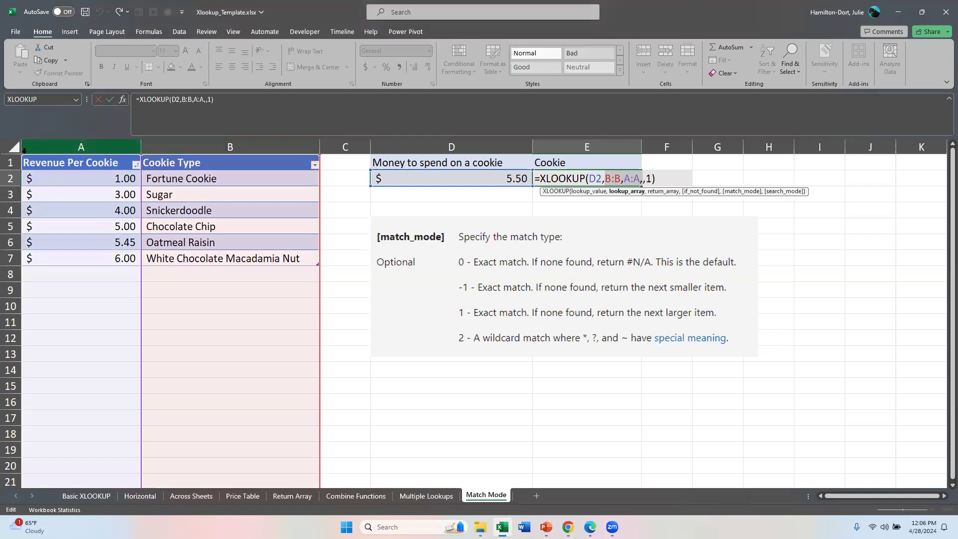
pyautogui.click(102, 144)
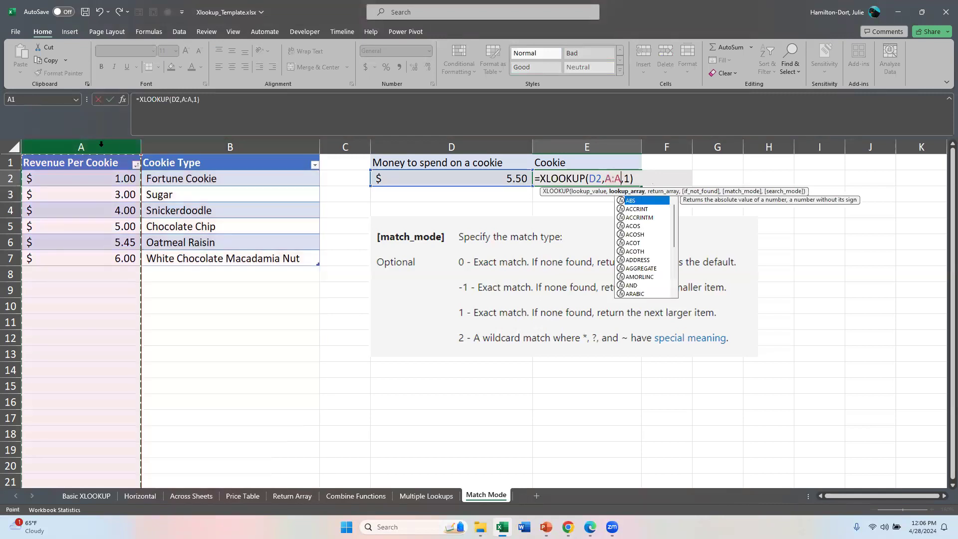
pyautogui.click(268, 144)
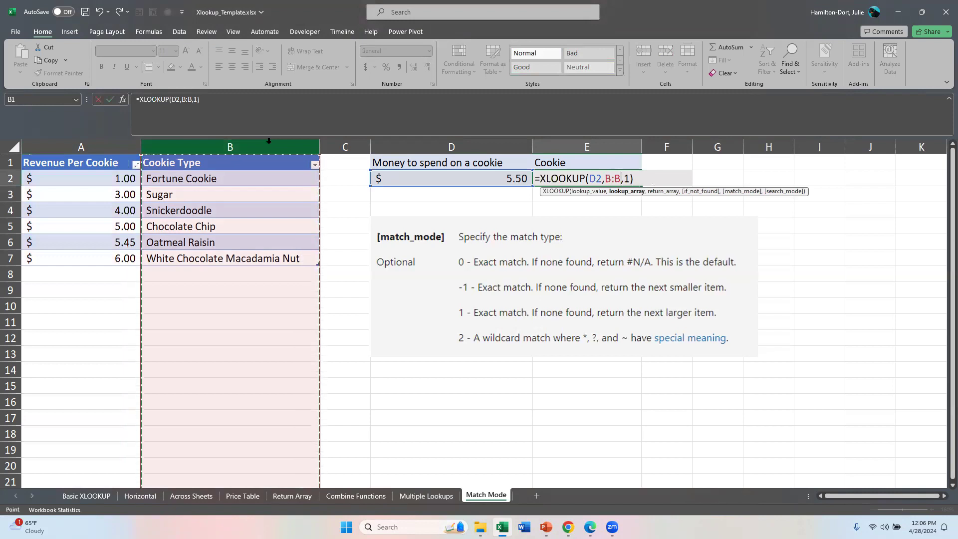
pyautogui.press('Return')
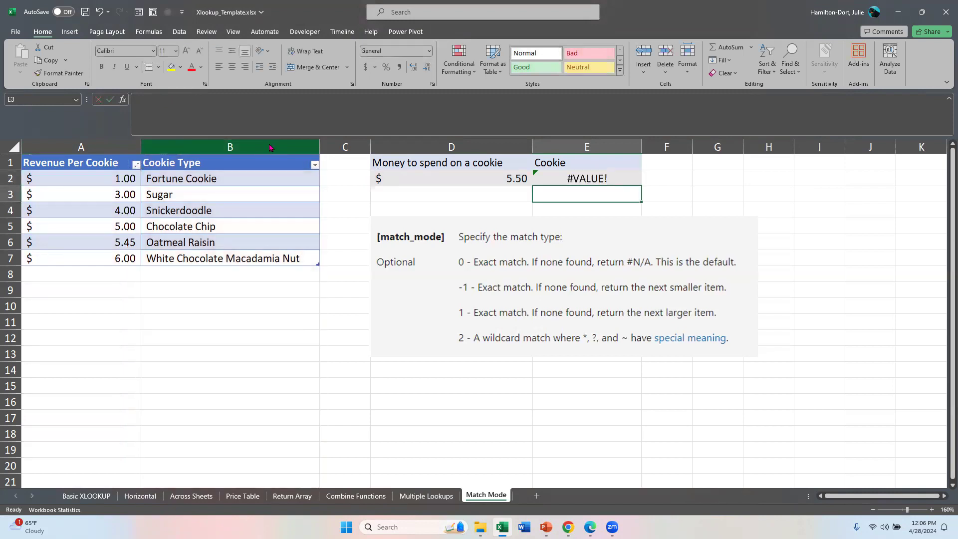
# Edit E2's XLOOKUP to use A:A as the lookup array and B:B as the return array
pyautogui.doubleClick(587, 179)
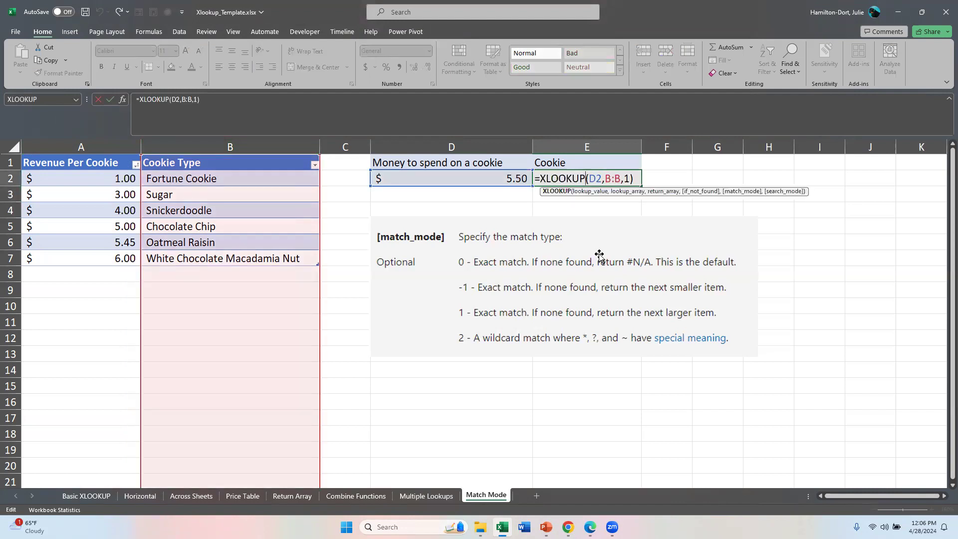
pyautogui.click(616, 178)
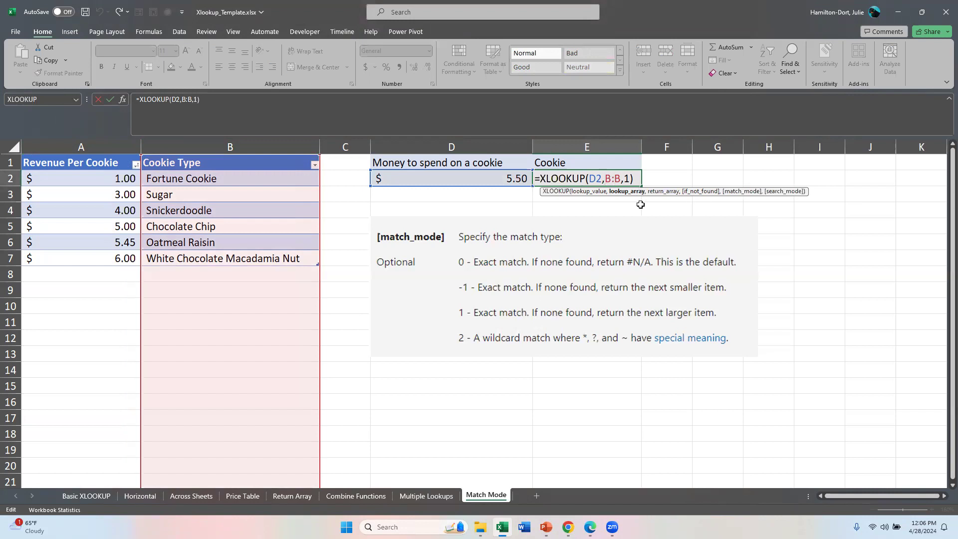
pyautogui.click(91, 141)
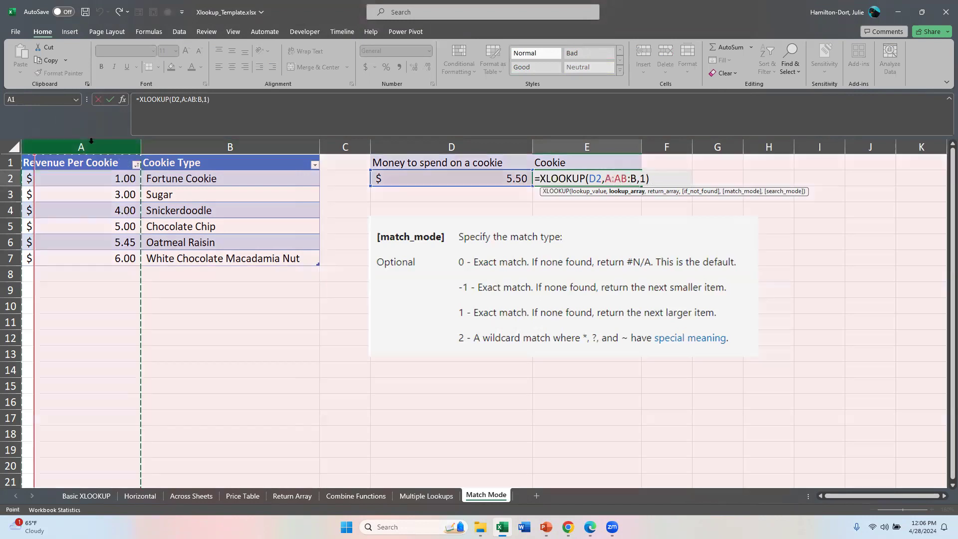
pyautogui.write(',')
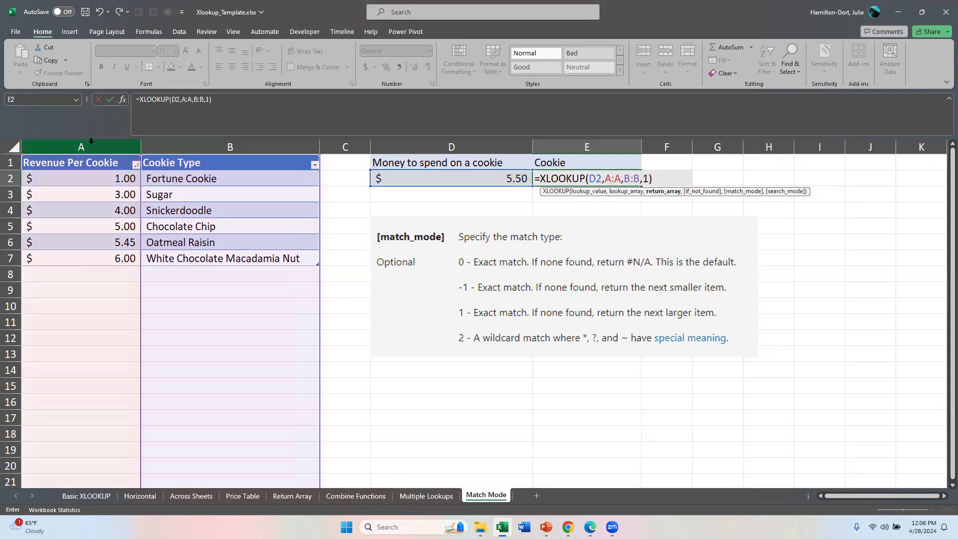
pyautogui.press('Return')
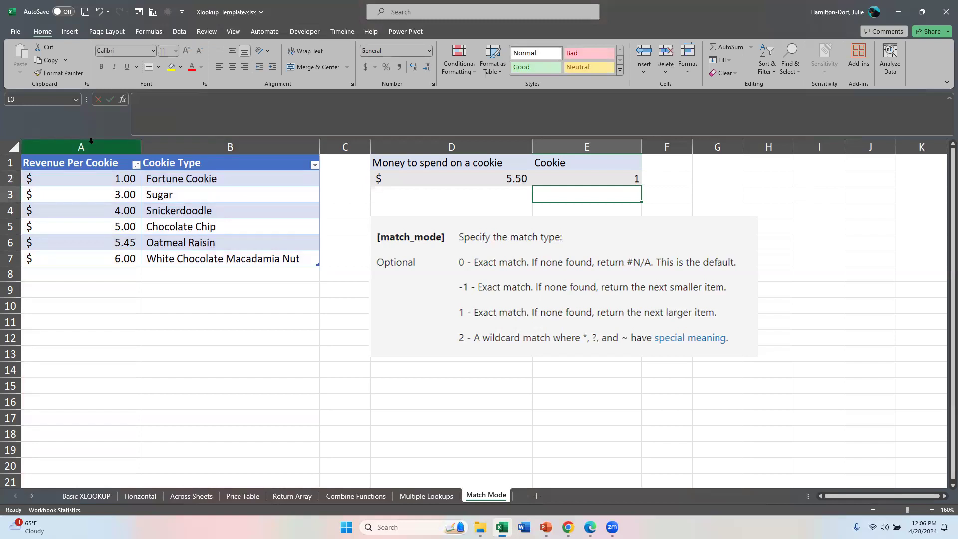
# Clear E2 and start a new XLOOKUP there with D2 as the lookup value
pyautogui.press('Up')
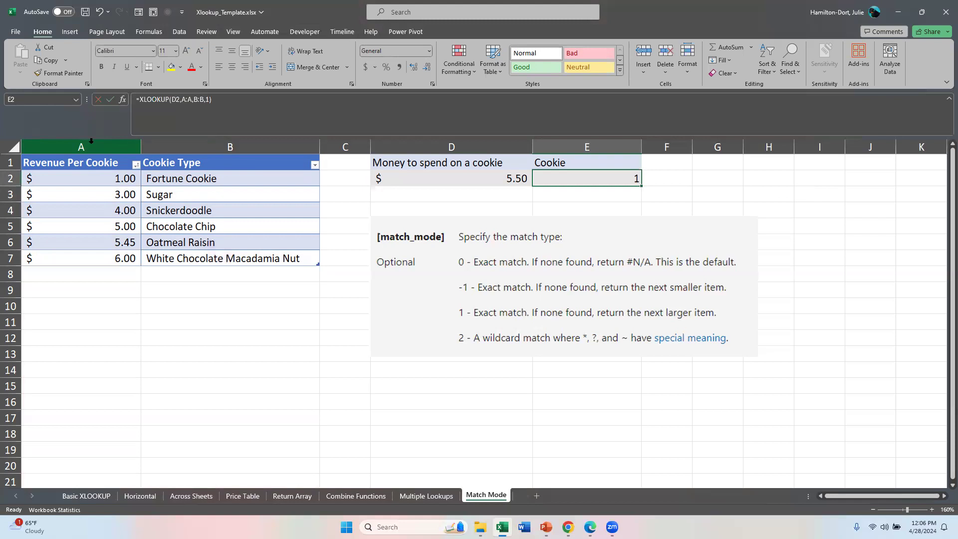
pyautogui.press('Delete')
pyautogui.write('=')
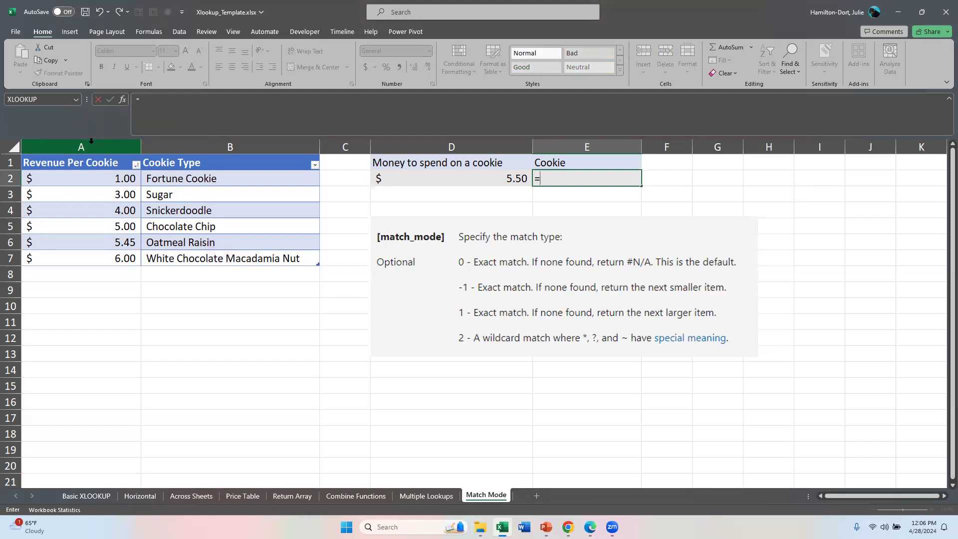
pyautogui.write('xl')
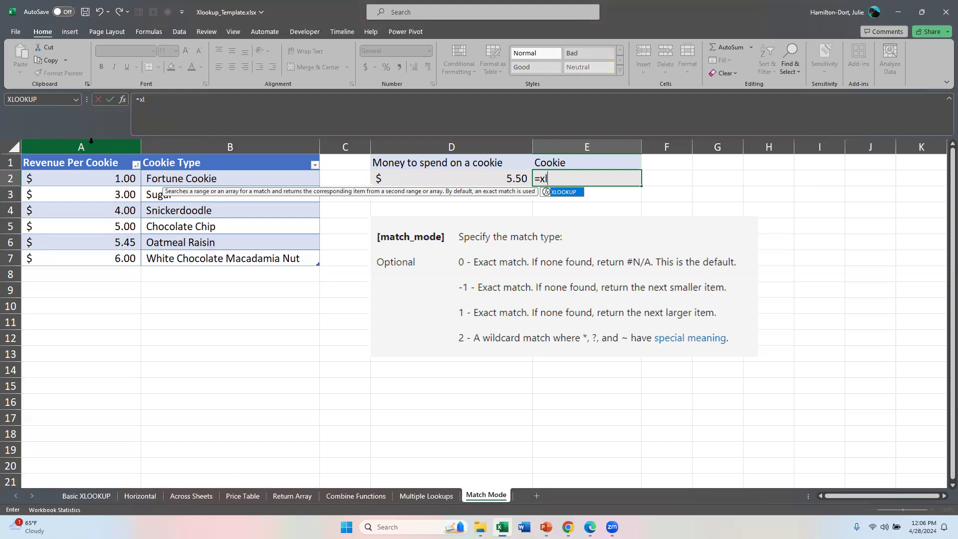
pyautogui.press('Tab')
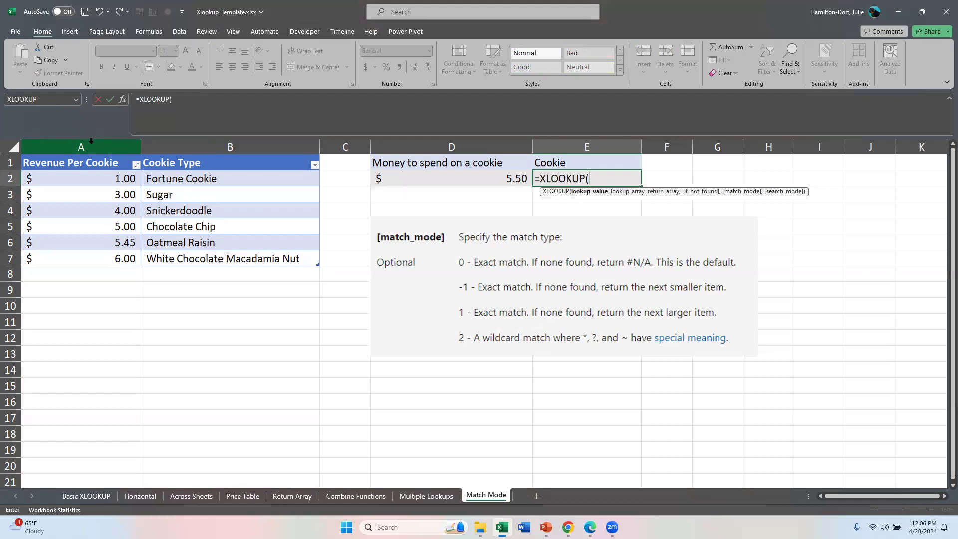
pyautogui.click(381, 180)
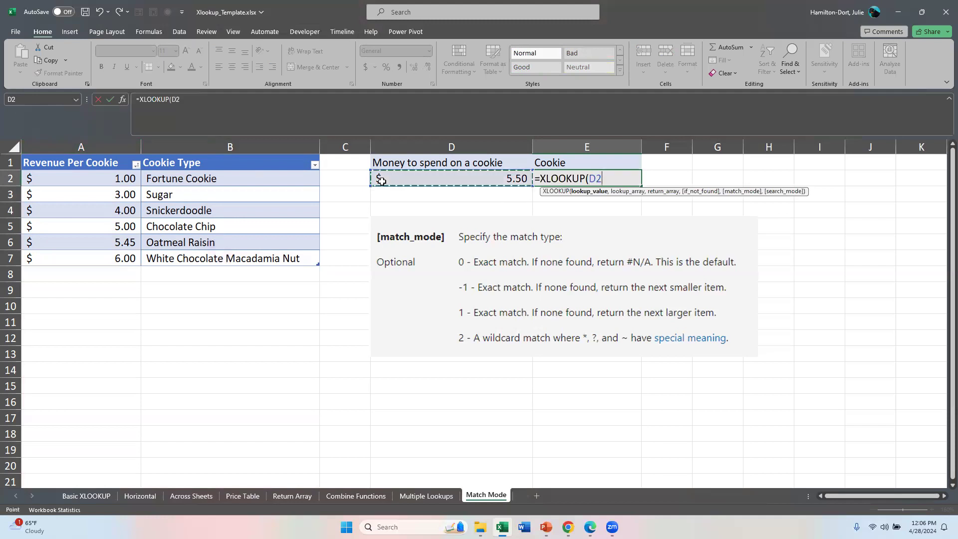
pyautogui.write(',')
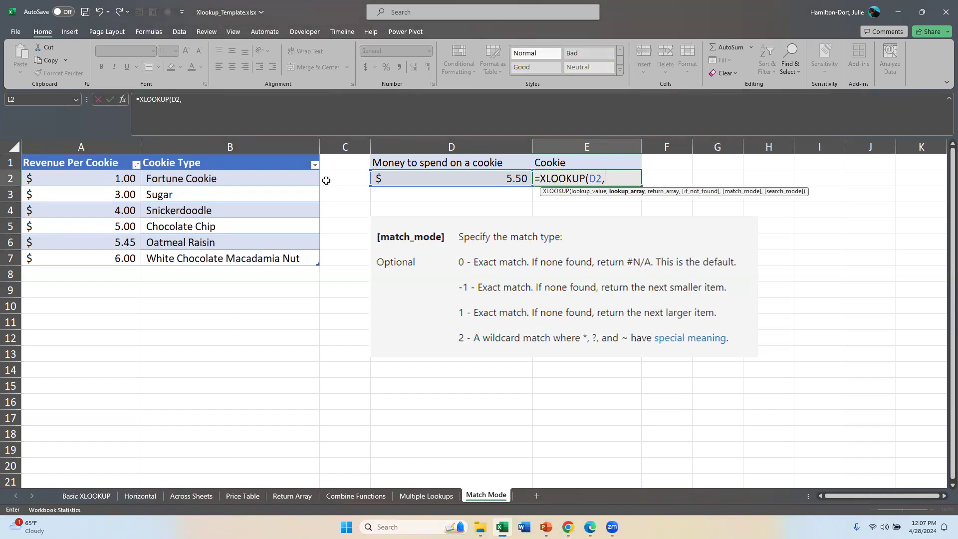
# Add lookup array A:A and return array B:B to E2's XLOOKUP, leaving the if_not_found argument empty
pyautogui.click(85, 140)
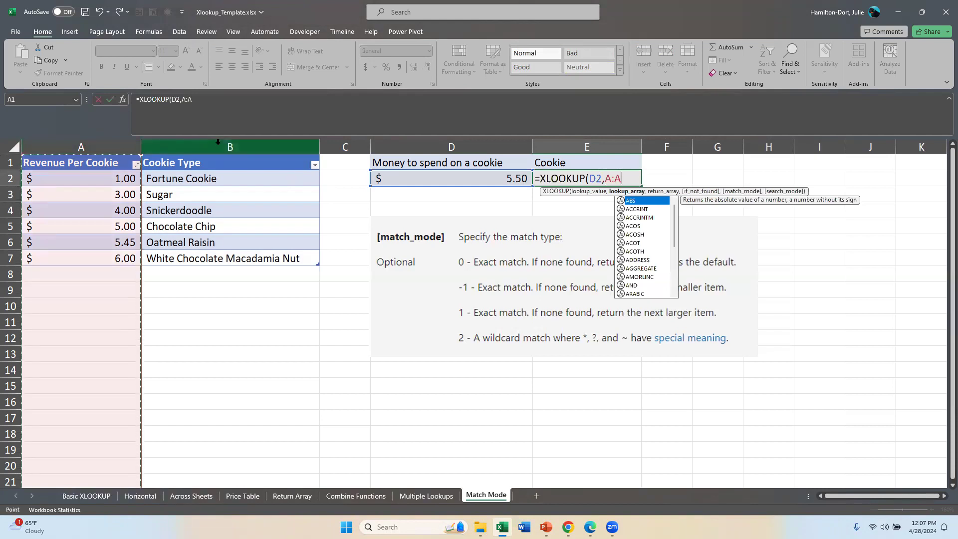
pyautogui.write(',')
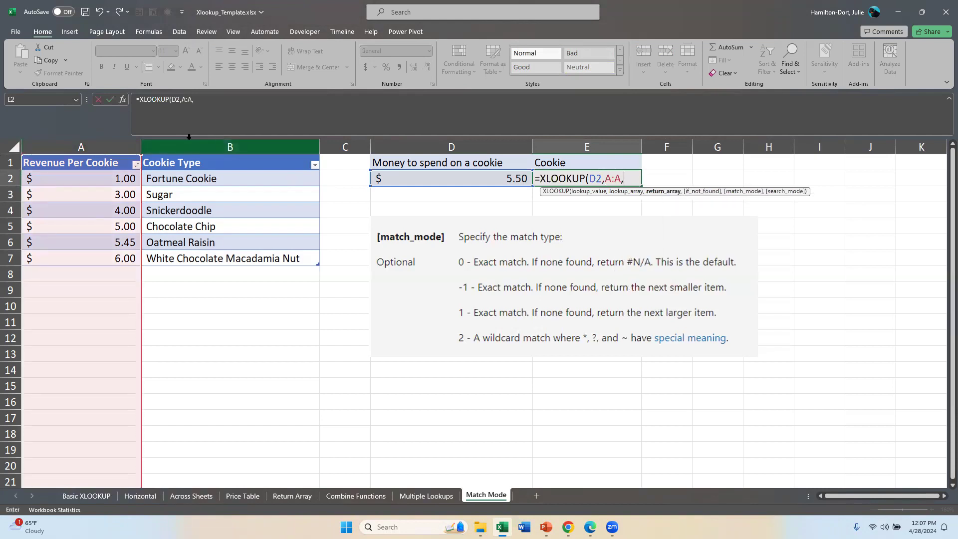
pyautogui.click(227, 147)
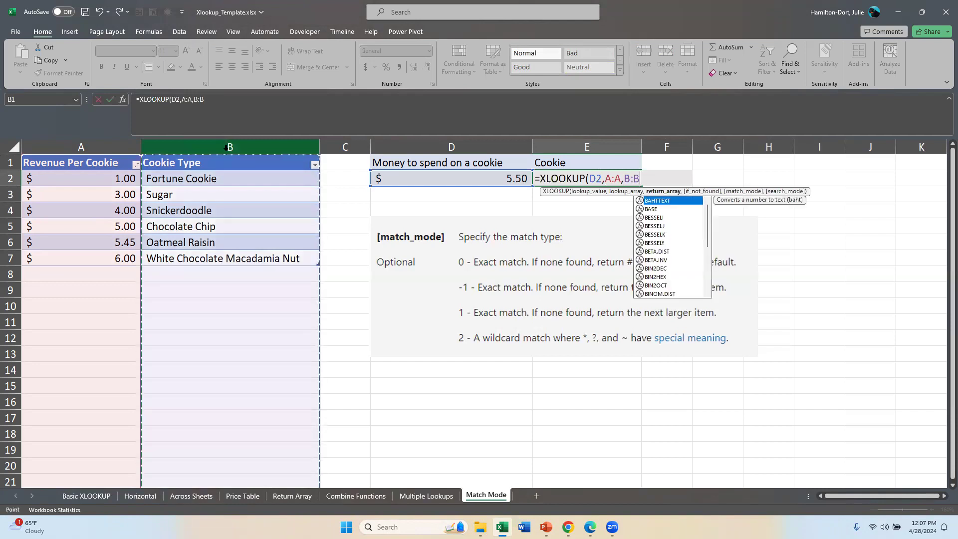
pyautogui.write(',')
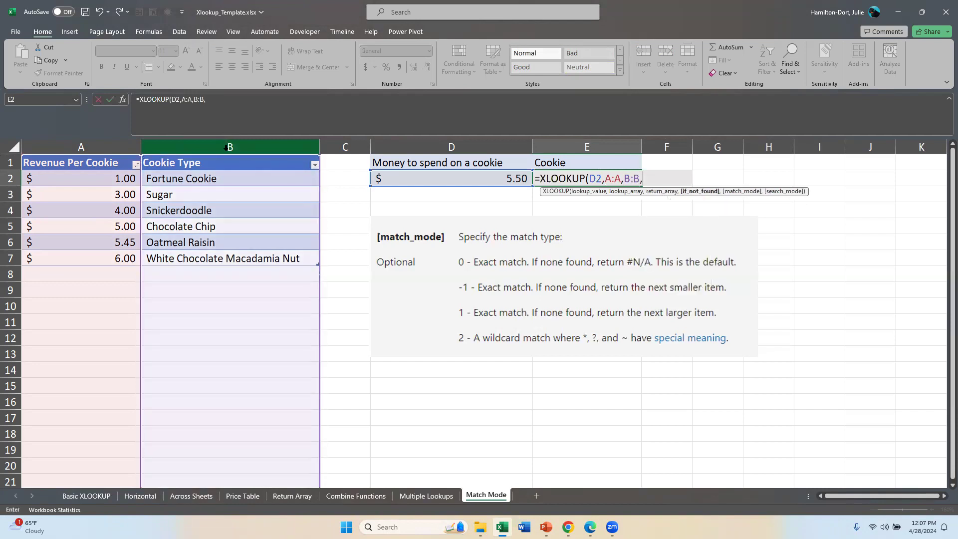
pyautogui.write(',')
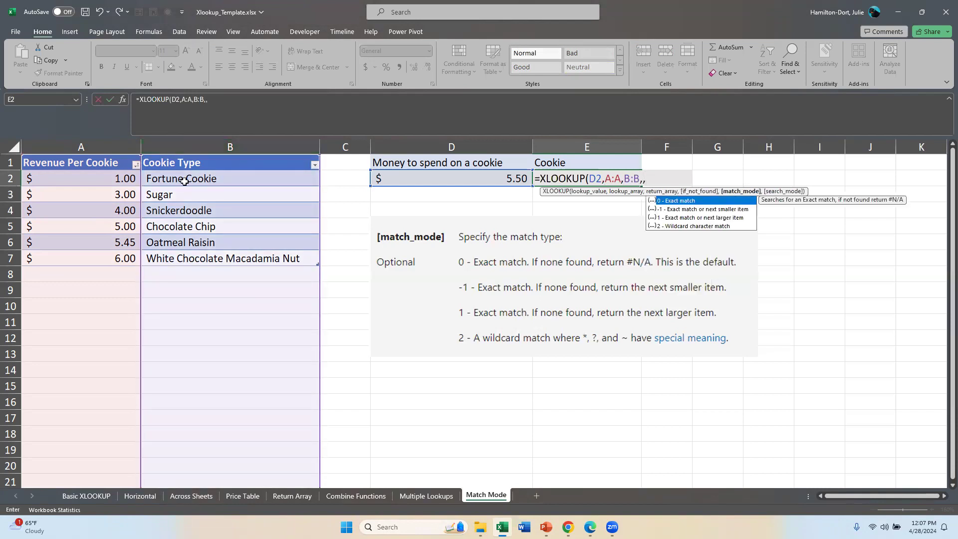
# Complete E2's XLOOKUP with match mode 1, exact match or next larger item, and widen column E to fit the cookie name
pyautogui.click(740, 222)
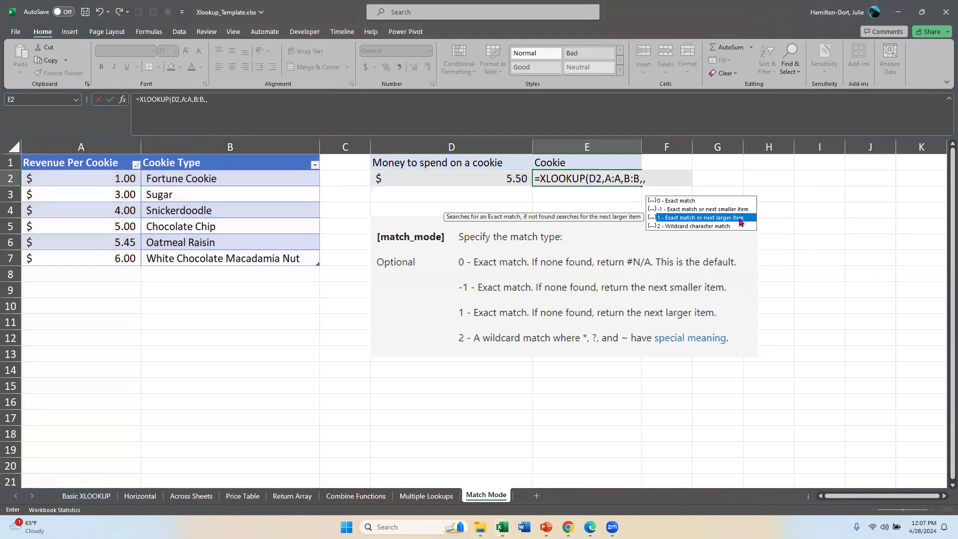
pyautogui.doubleClick(741, 218)
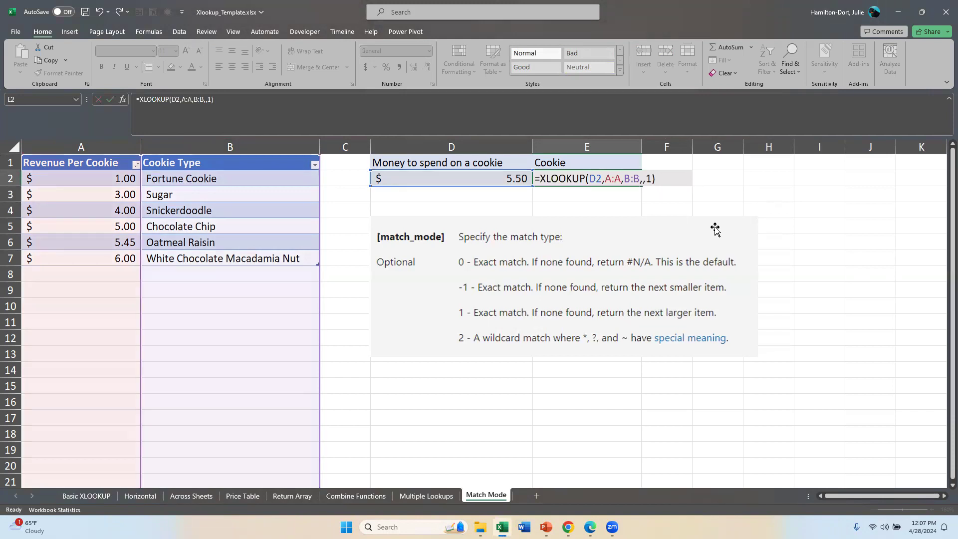
pyautogui.press('Return')
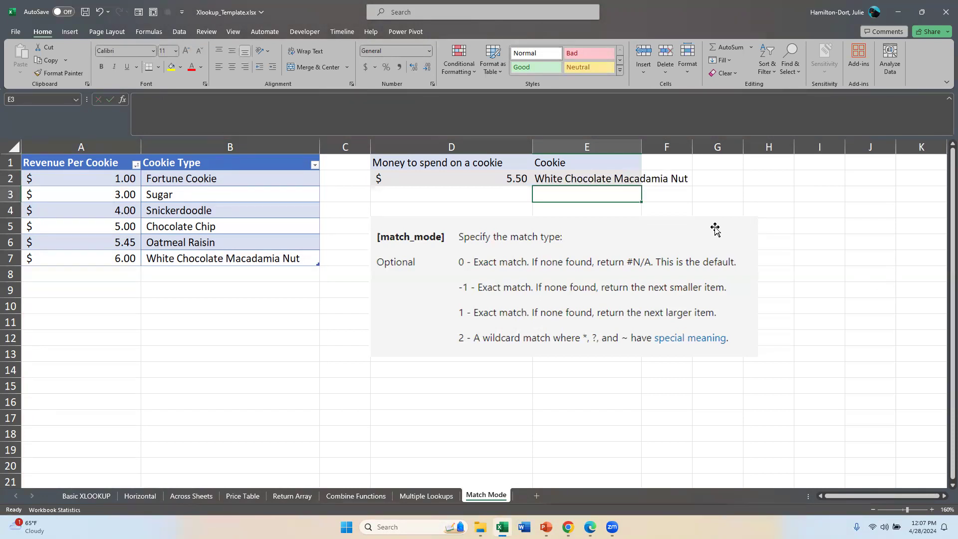
pyautogui.moveTo(644, 151); pyautogui.dragTo(712, 144)
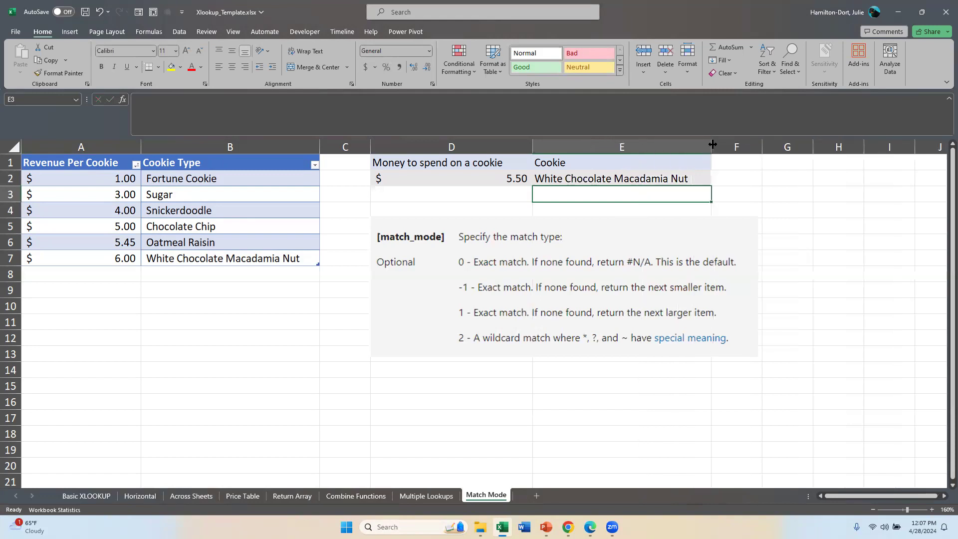
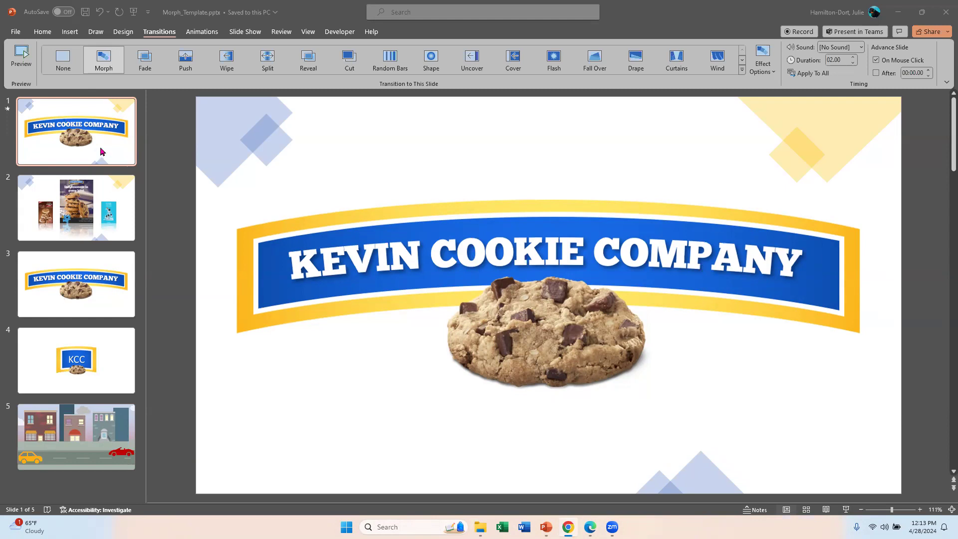
# Switch to Morph_Template.pptx in PowerPoint and duplicate slide 1 with the Kevin Cookie Company logo
pyautogui.click(102, 132)
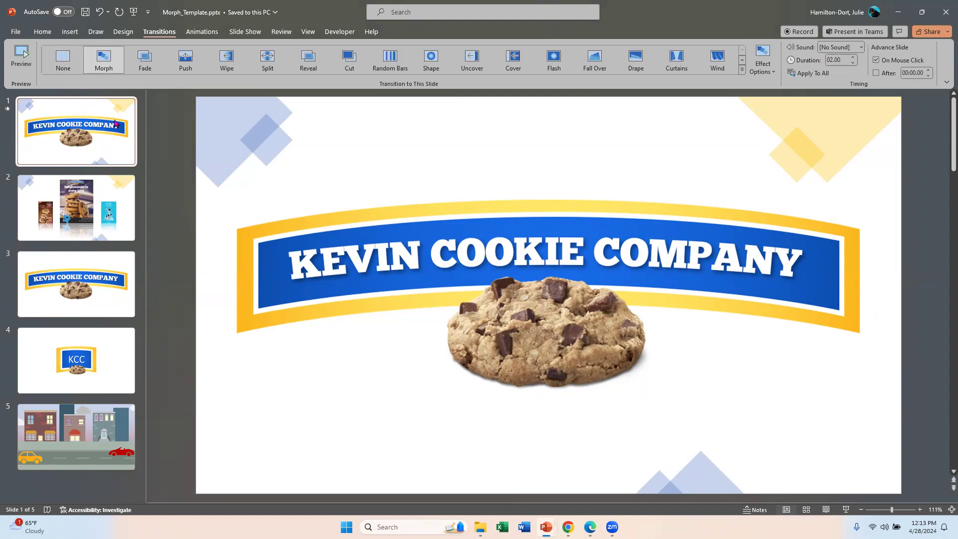
pyautogui.hotkey('ctrl', 'd')
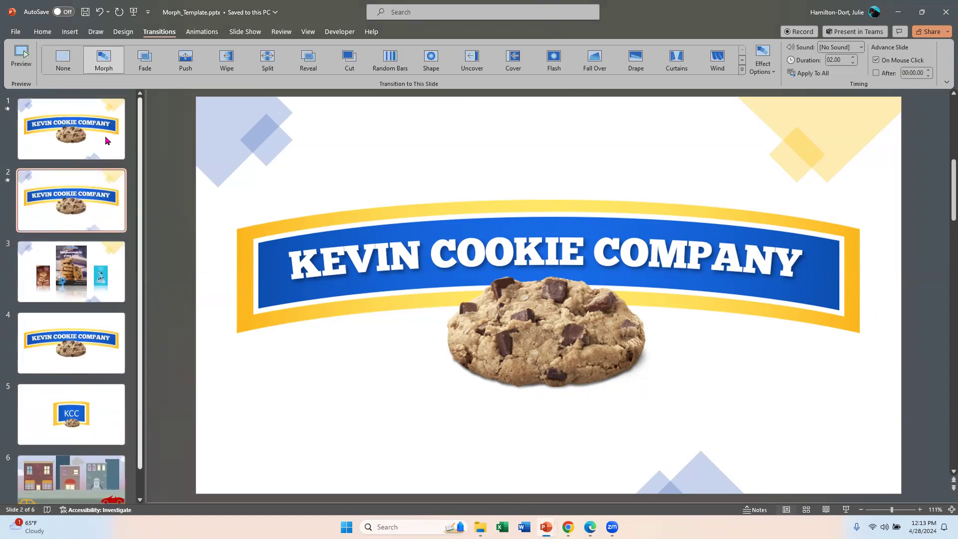
pyautogui.click(342, 283)
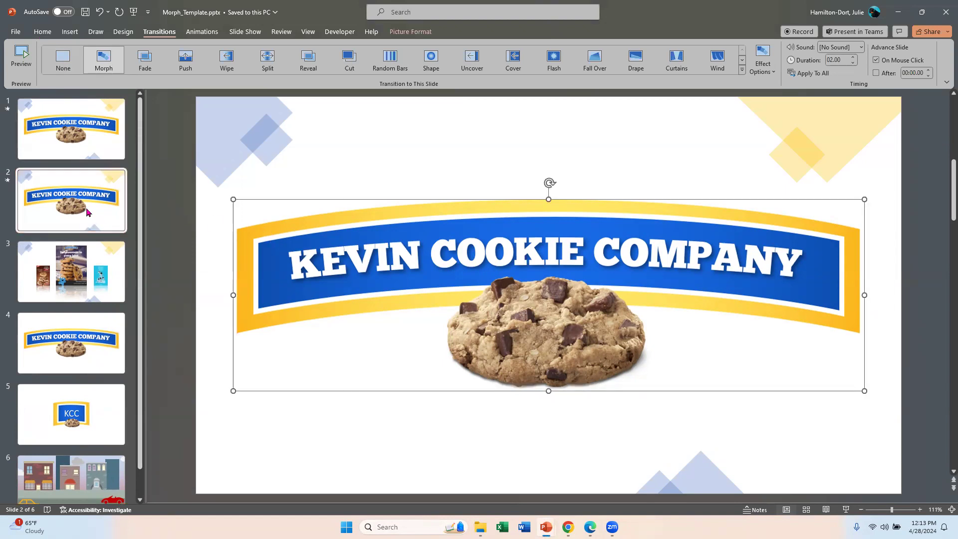
pyautogui.click(87, 212)
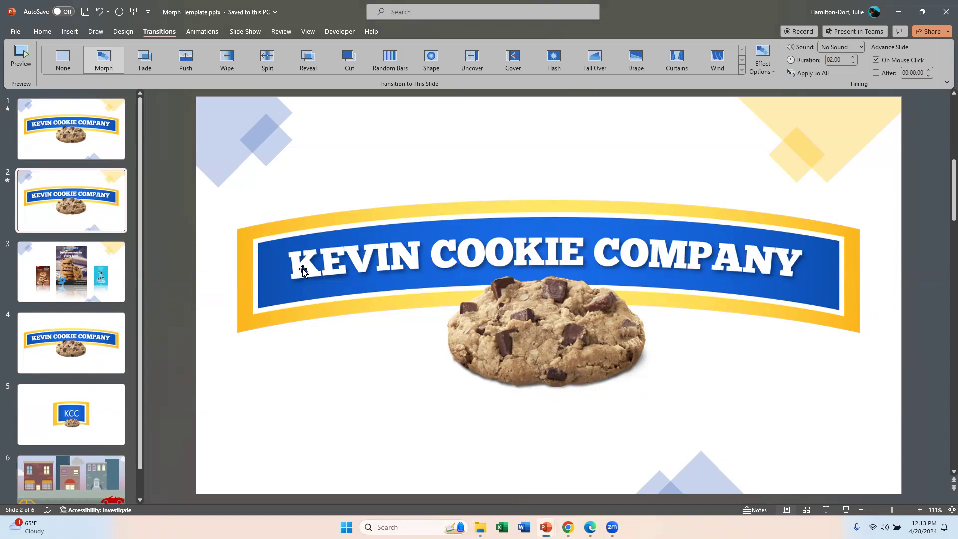
# Shrink the Kevin Cookie Company logo on slide 2 to about a quarter of its width and centre it near the slide's upper edge
pyautogui.click(546, 271)
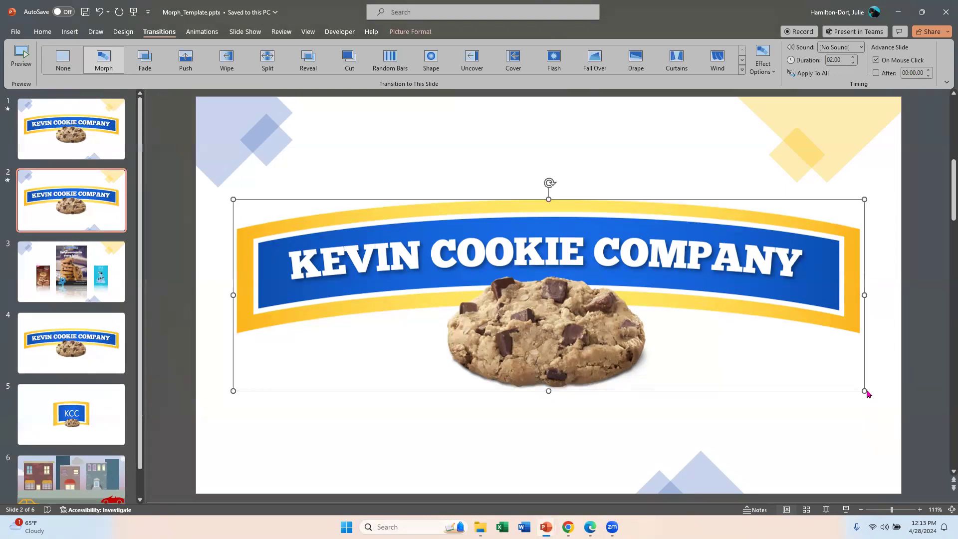
pyautogui.moveTo(865, 389); pyautogui.dragTo(390, 220)
pyautogui.moveTo(318, 225); pyautogui.dragTo(551, 148)
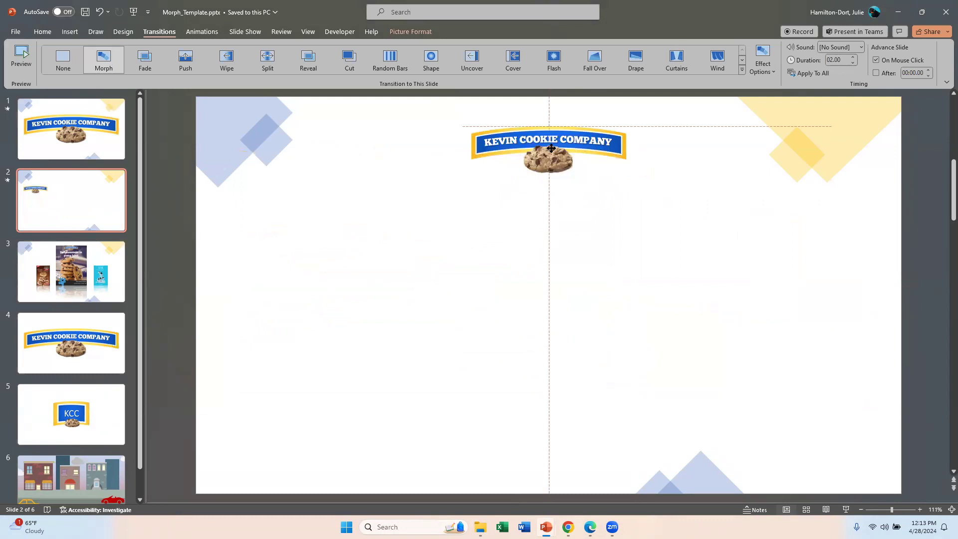
pyautogui.moveTo(550, 148); pyautogui.dragTo(551, 148)
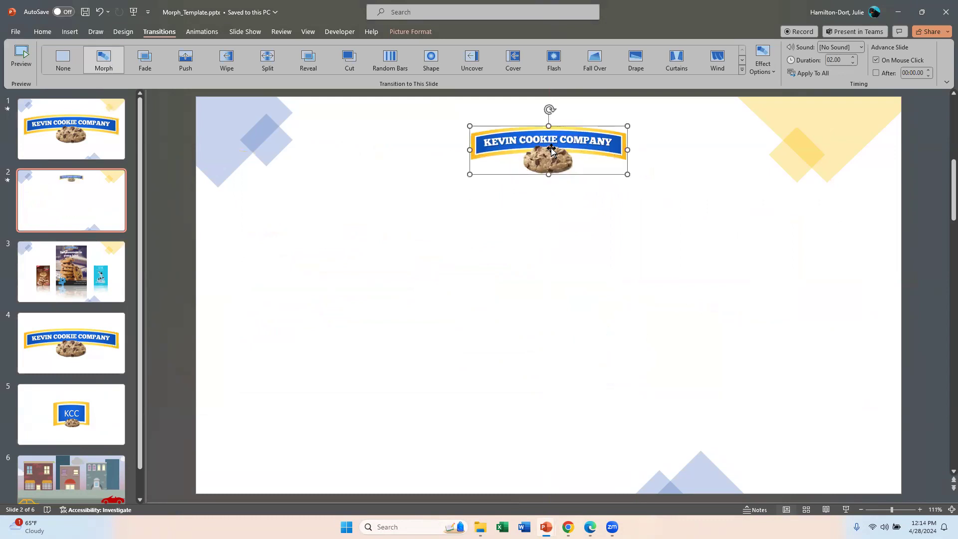
pyautogui.click(103, 145)
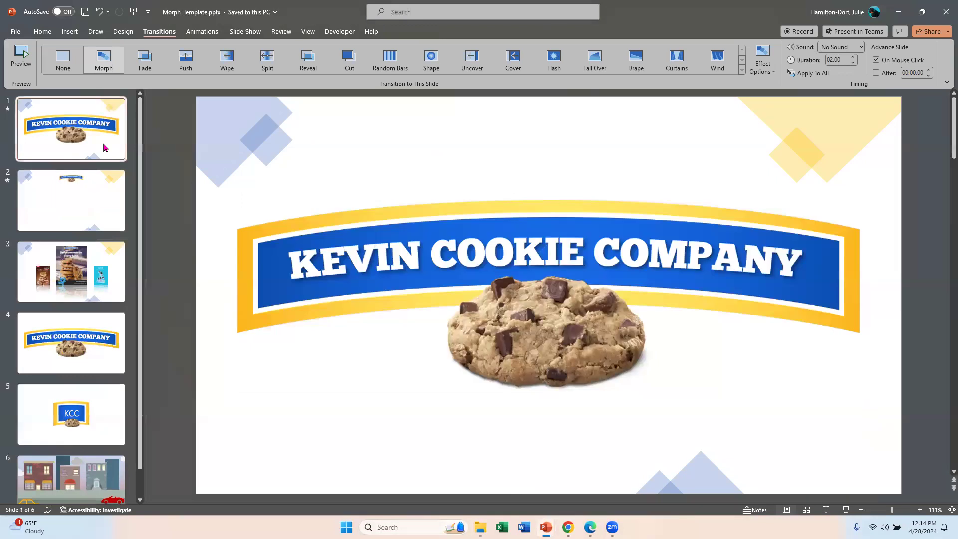
pyautogui.click(107, 186)
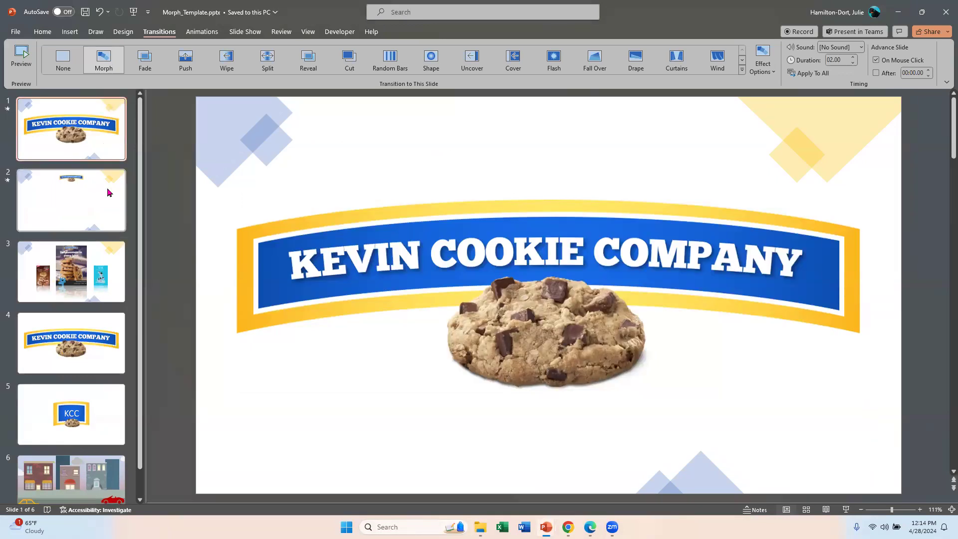
# Apply the Morph transition to slides 1 and 2 and play the slide show from slide 1 to check the logo animation
pyautogui.click(106, 56)
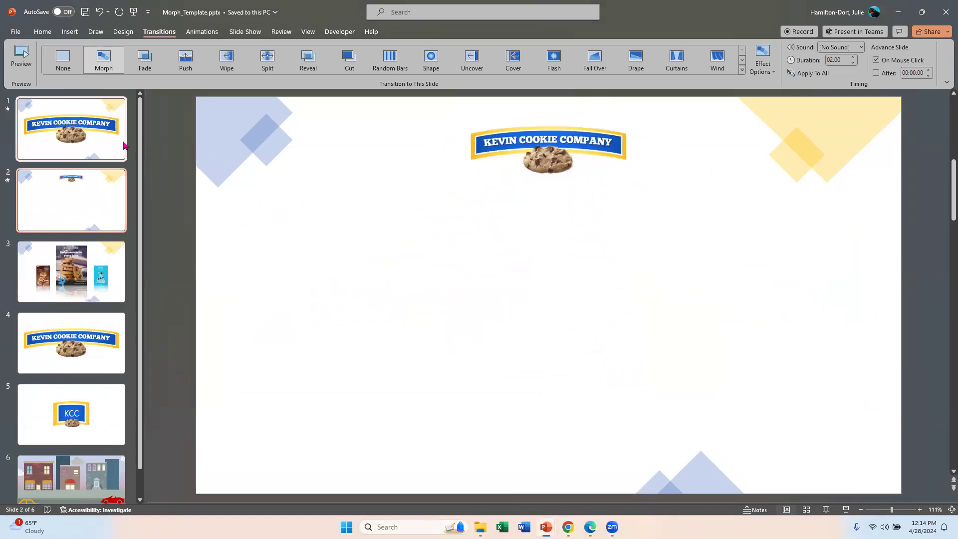
pyautogui.click(125, 146)
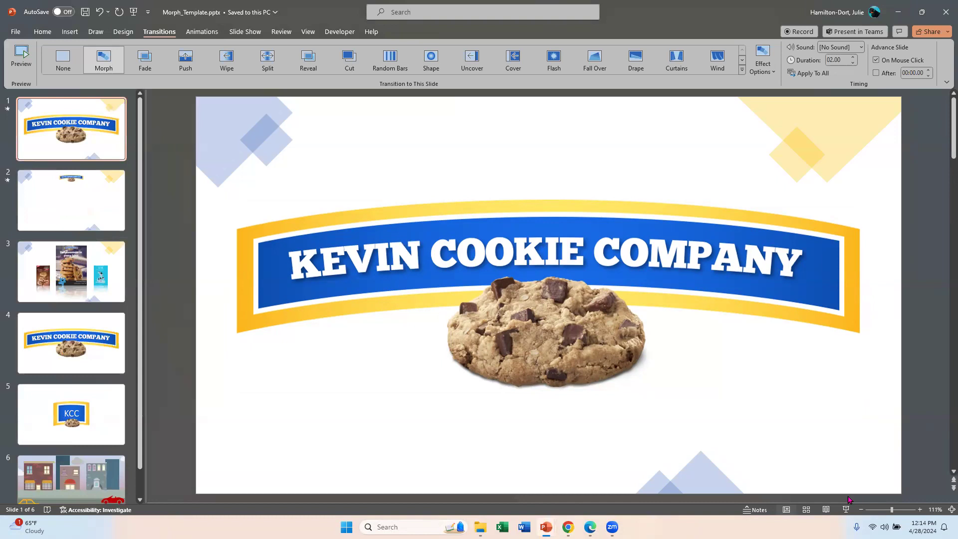
pyautogui.click(844, 511)
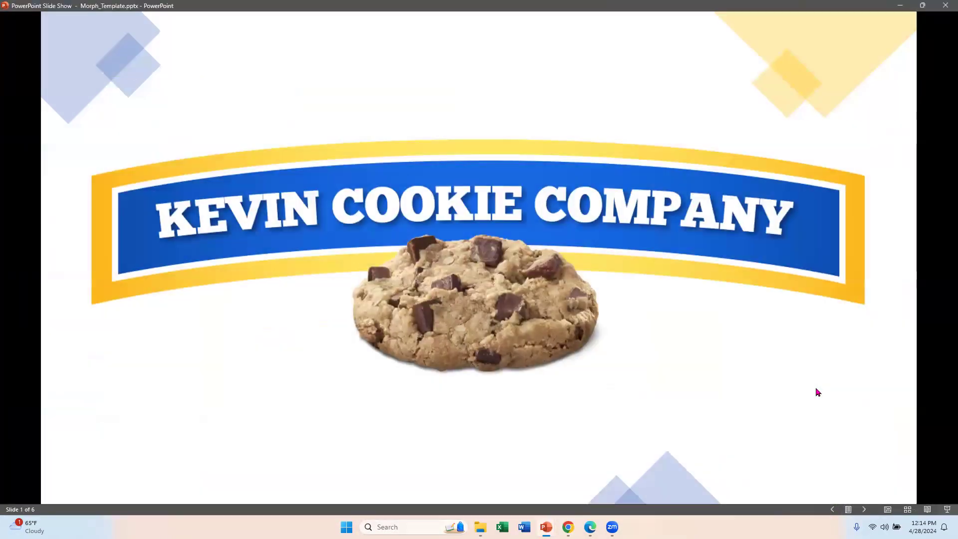
pyautogui.click(815, 388)
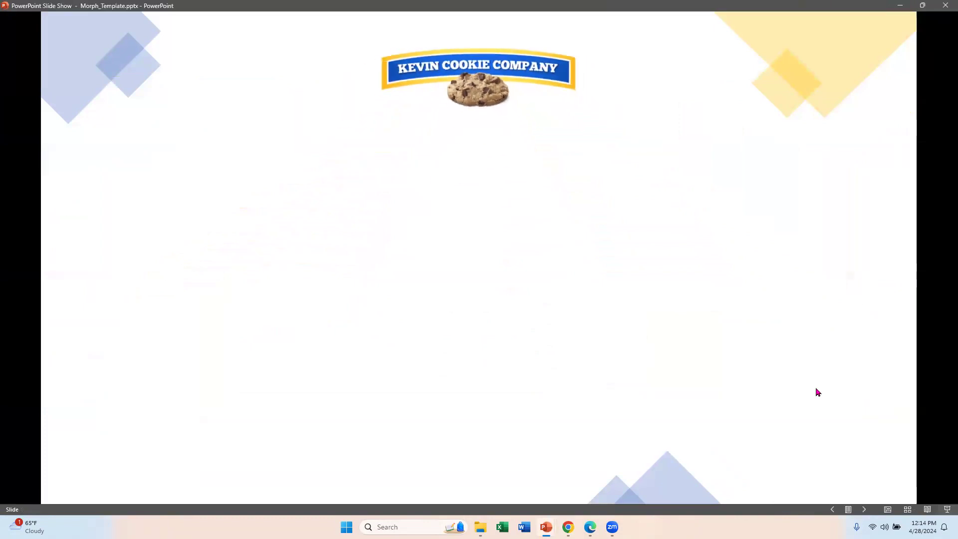
pyautogui.press('Escape')
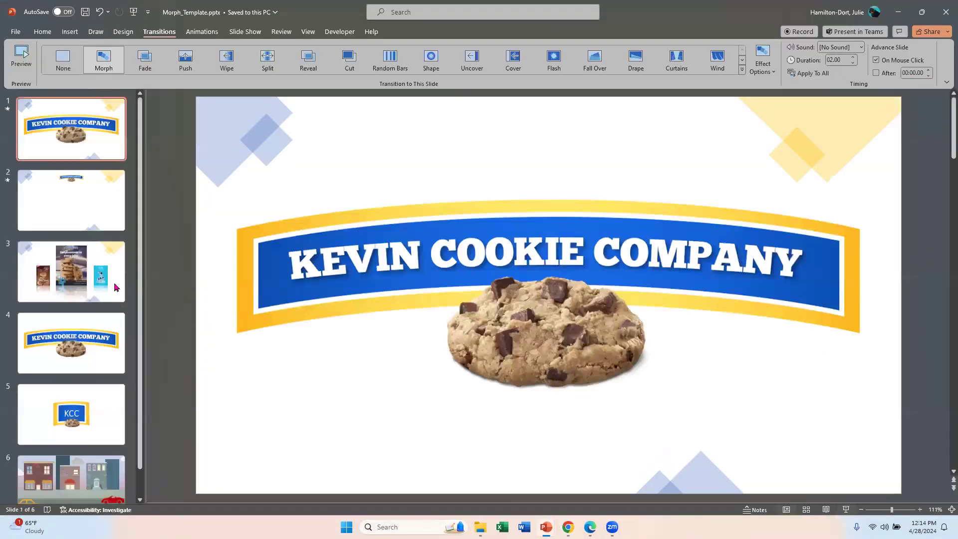
# Duplicate slide 3 with the three cookie posters twice
pyautogui.click(111, 259)
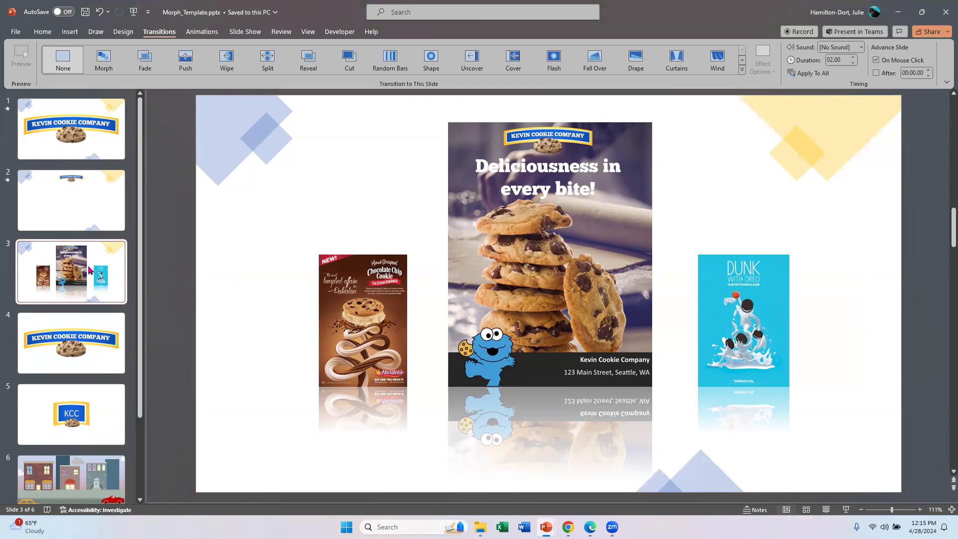
pyautogui.hotkey('ctrl', 'm')
pyautogui.hotkey('ctrl', 'm')
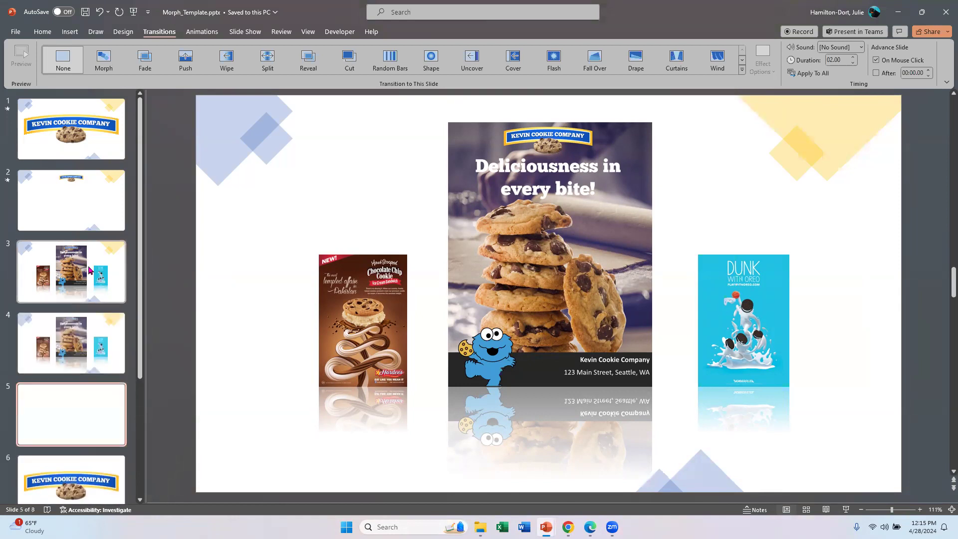
# On slide 4, bring the brown ice cream sandwich poster to the front, move it over the centre poster and enlarge it to cover it
pyautogui.click(79, 353)
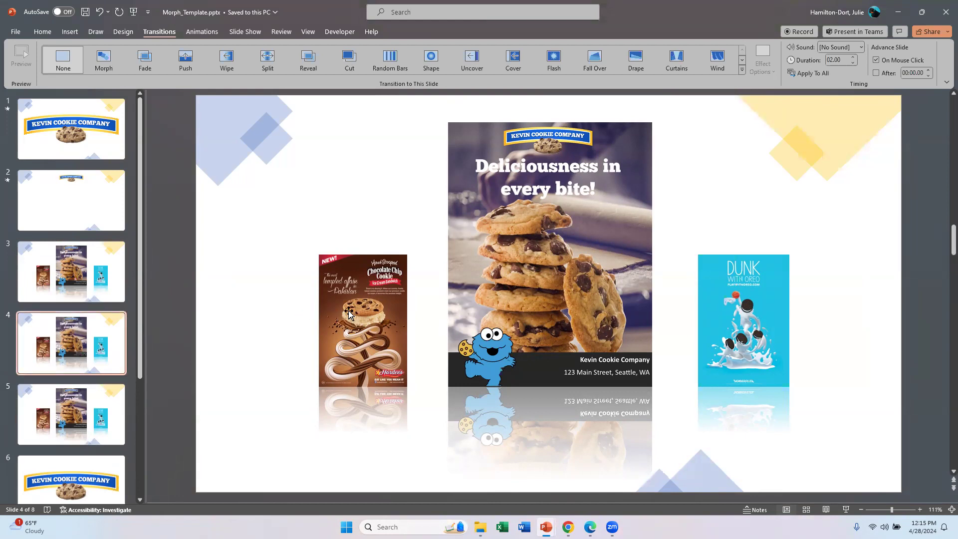
pyautogui.moveTo(366, 301)
pyautogui.mouseDown()
pyautogui.moveTo(474, 301)
pyautogui.moveTo(324, 269)
pyautogui.moveTo(303, 314)
pyautogui.moveTo(350, 307)
pyautogui.mouseUp()
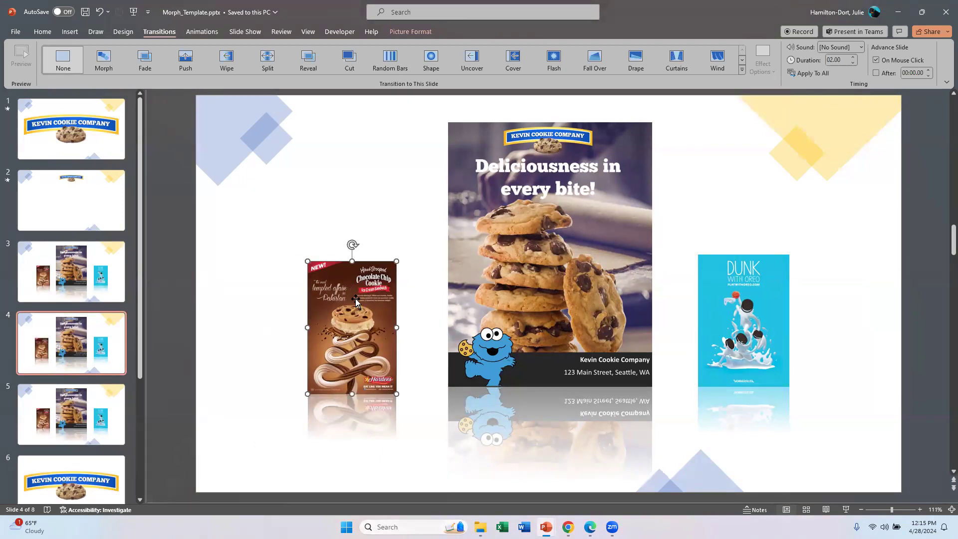
pyautogui.rightClick(355, 299)
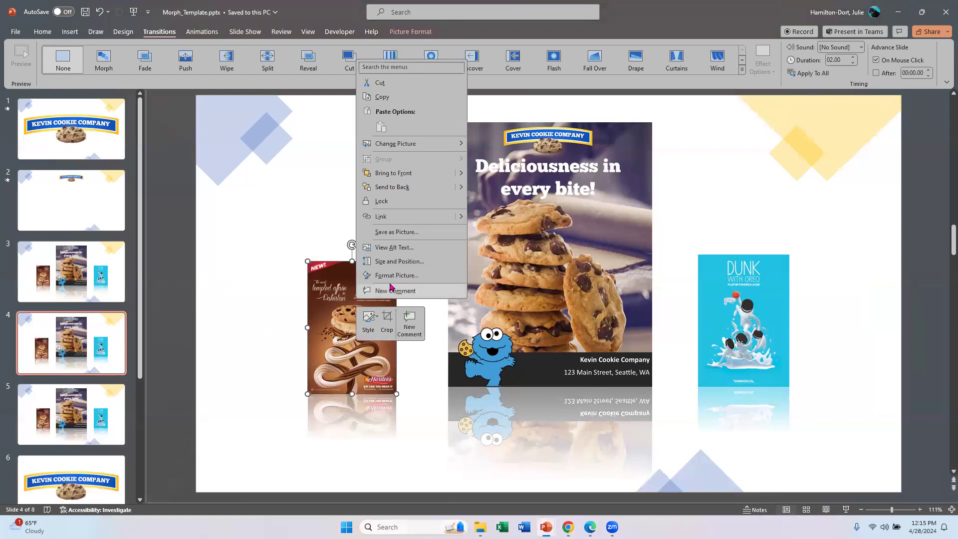
pyautogui.click(400, 175)
pyautogui.moveTo(344, 326); pyautogui.dragTo(490, 189)
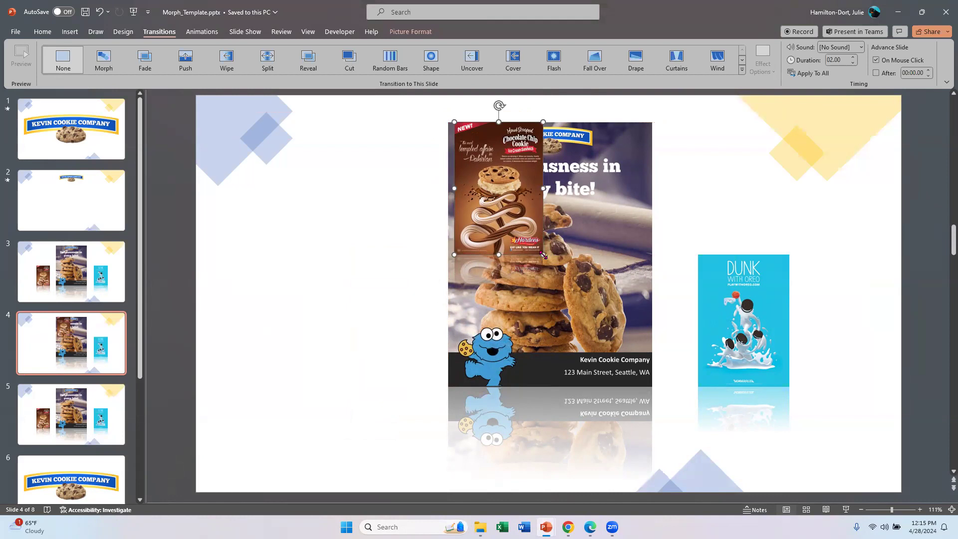
pyautogui.moveTo(620, 348); pyautogui.dragTo(644, 343)
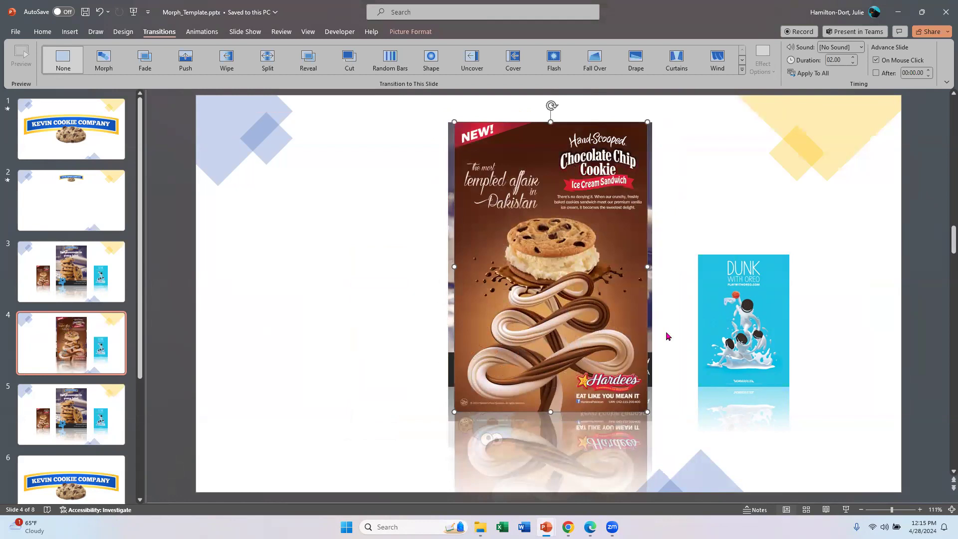
# Send slide 4's blue Oreo poster to the back and move it to the left of the centre poster
pyautogui.click(730, 300)
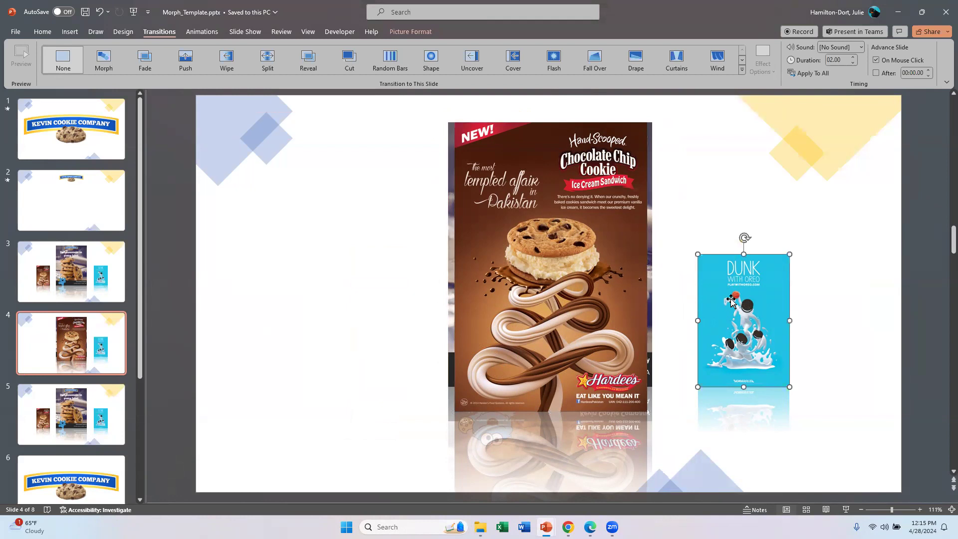
pyautogui.rightClick(732, 302)
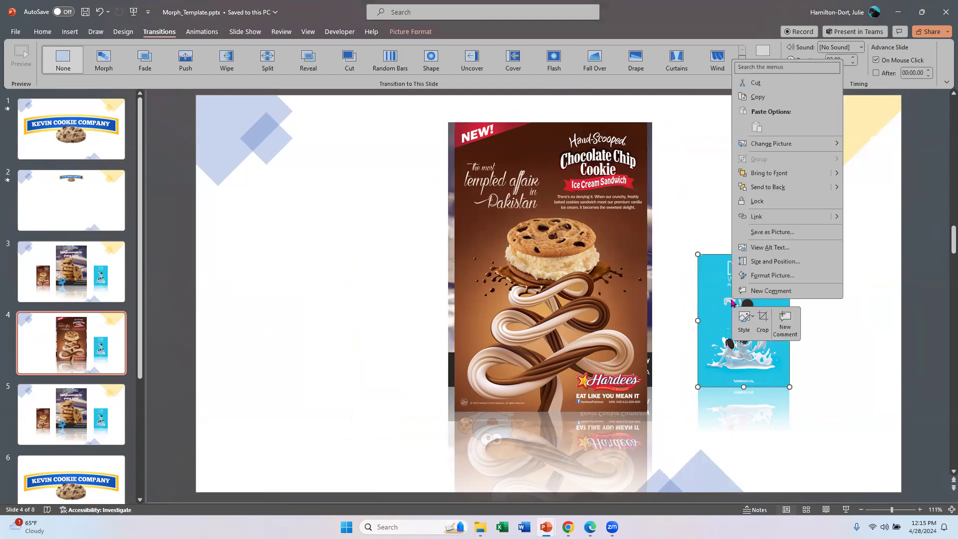
pyautogui.click(768, 188)
pyautogui.moveTo(737, 285); pyautogui.dragTo(369, 287)
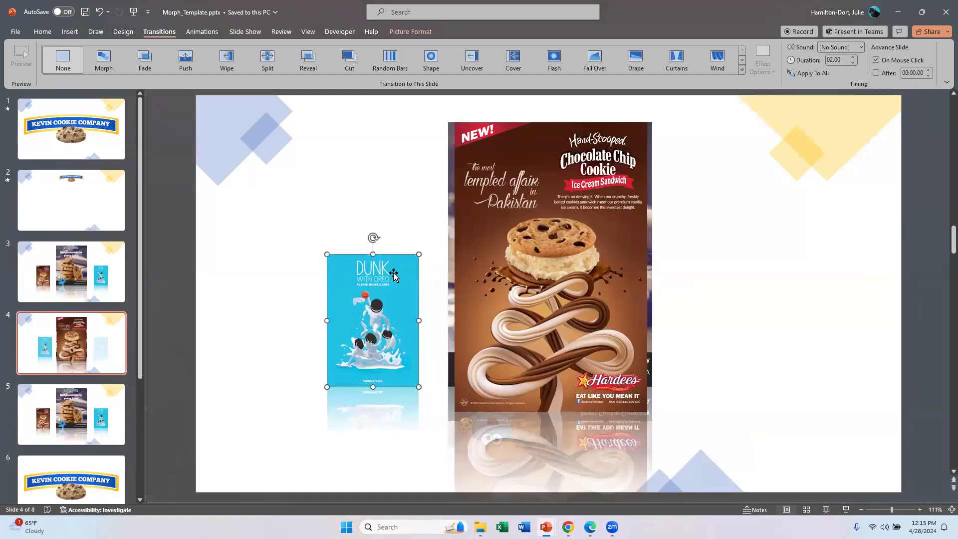
# Move slide 4's Kevin Cookie Company poster out to the right of the brown poster and shrink it to about half size
pyautogui.click(445, 266)
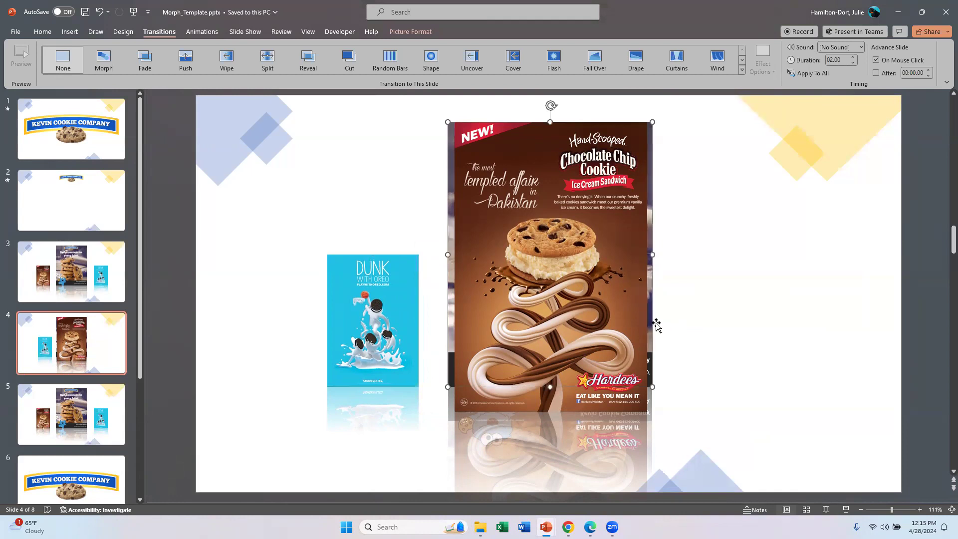
pyautogui.moveTo(654, 323); pyautogui.dragTo(880, 346)
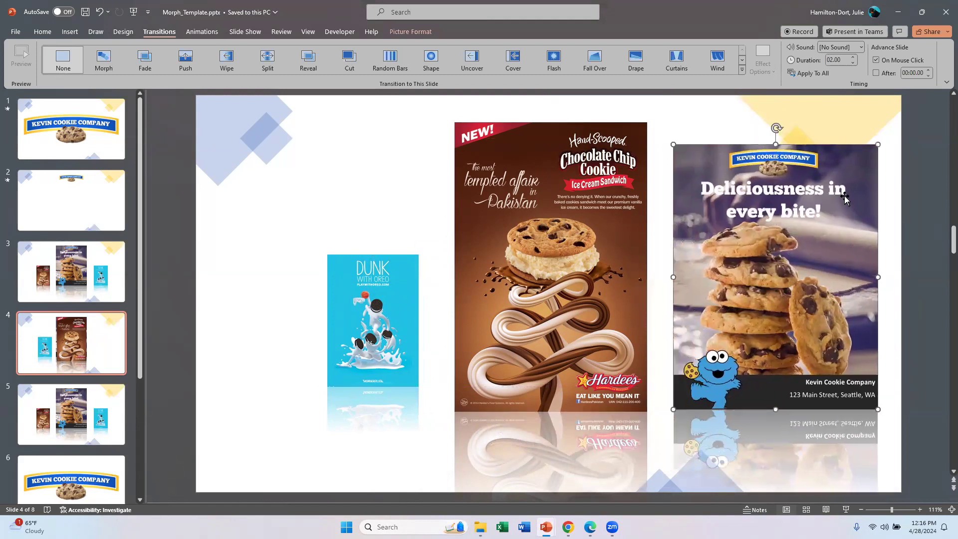
pyautogui.moveTo(877, 145); pyautogui.dragTo(784, 292)
# Enlarge slide 4's blue Oreo poster slightly and align it with the Kevin Cookie Company poster on the opposite side
pyautogui.moveTo(379, 312); pyautogui.dragTo(378, 323)
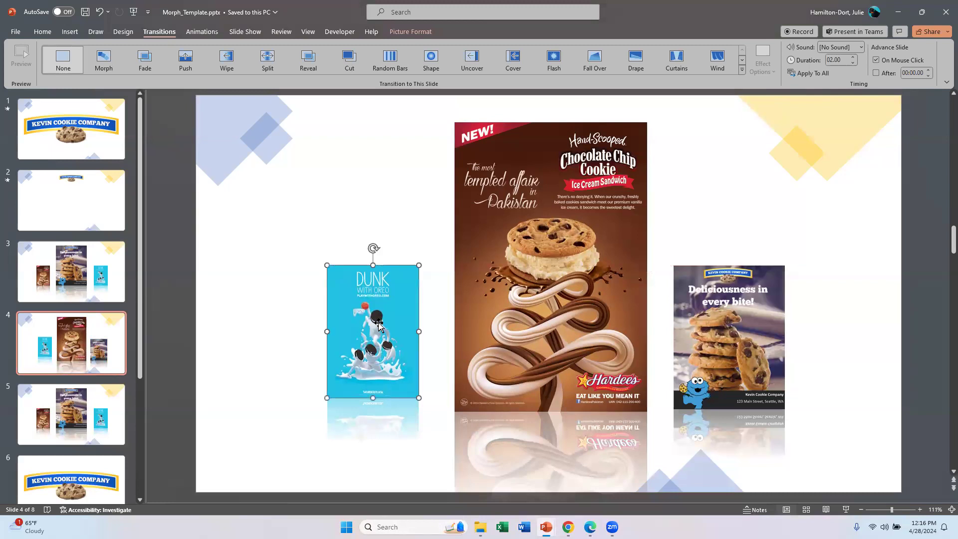
pyautogui.moveTo(328, 262); pyautogui.dragTo(317, 248)
pyautogui.moveTo(366, 298); pyautogui.dragTo(387, 319)
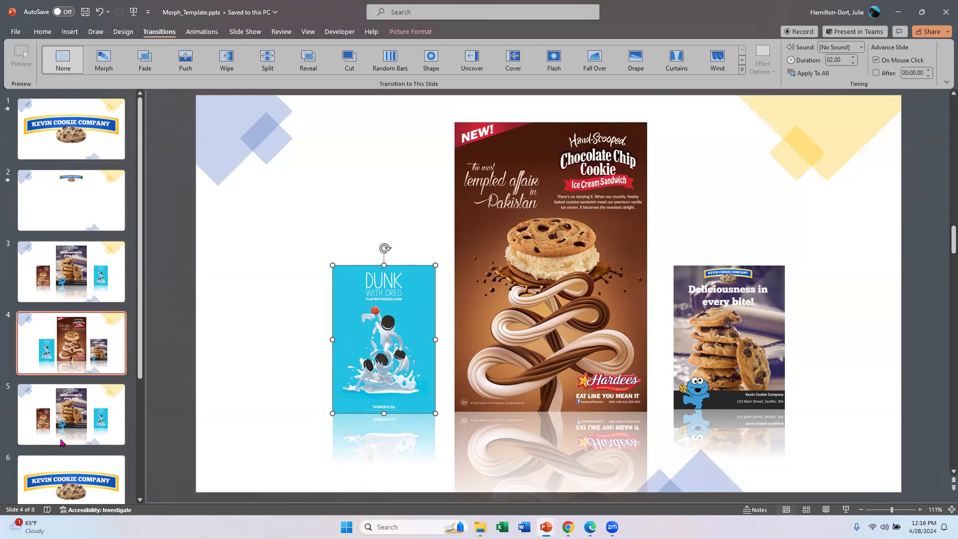
# On slide 5, bring the blue Oreo poster to the front, move it over the centre poster and enlarge it to cover it
pyautogui.click(49, 430)
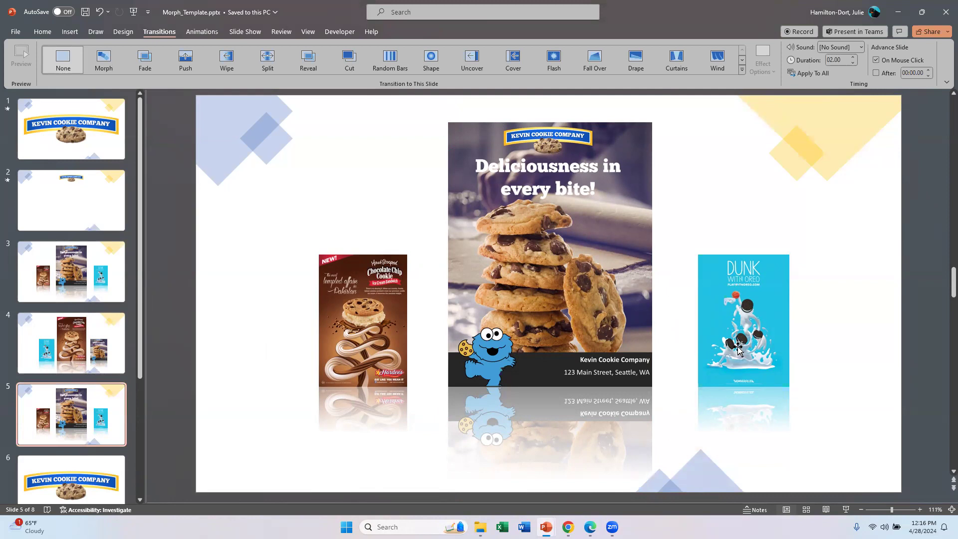
pyautogui.click(753, 318)
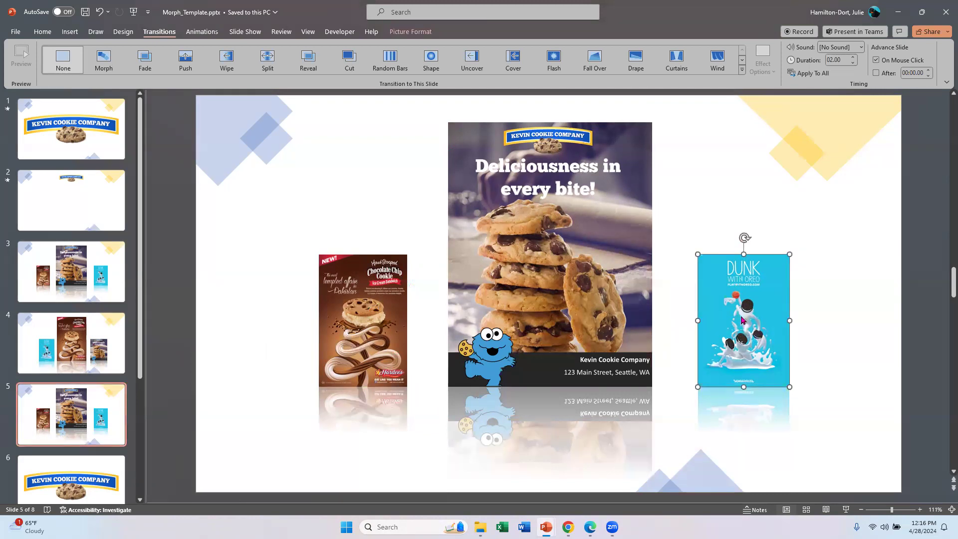
pyautogui.rightClick(742, 320)
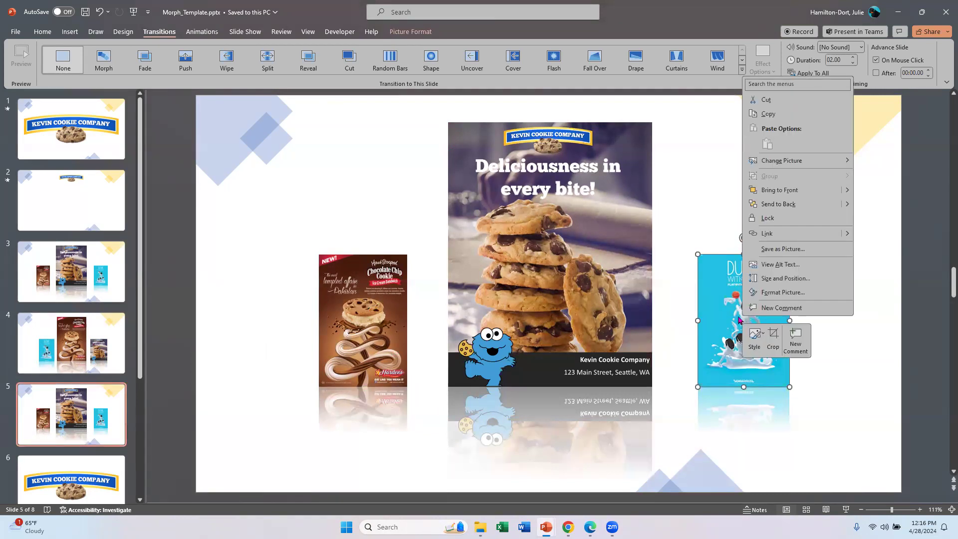
pyautogui.click(755, 189)
pyautogui.moveTo(723, 303); pyautogui.dragTo(501, 177)
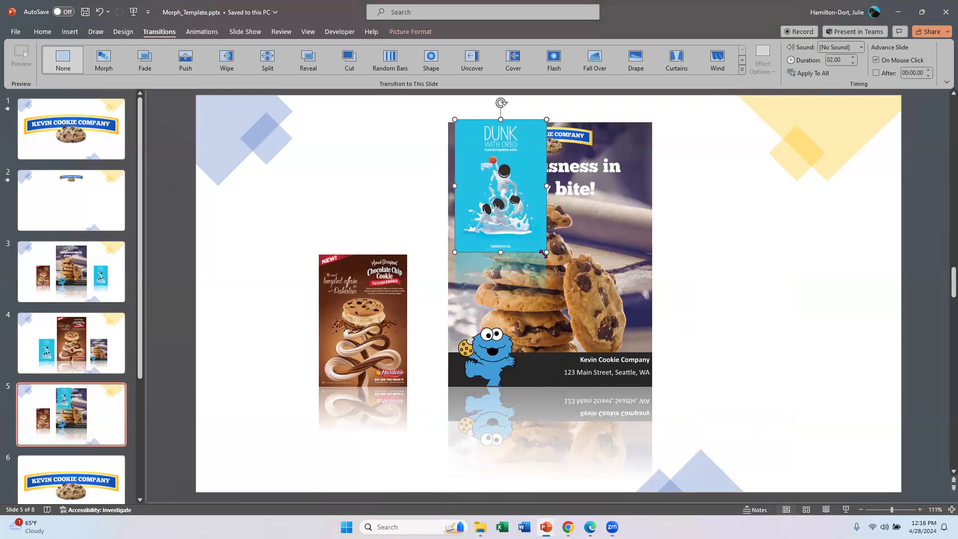
pyautogui.moveTo(565, 311); pyautogui.dragTo(659, 379)
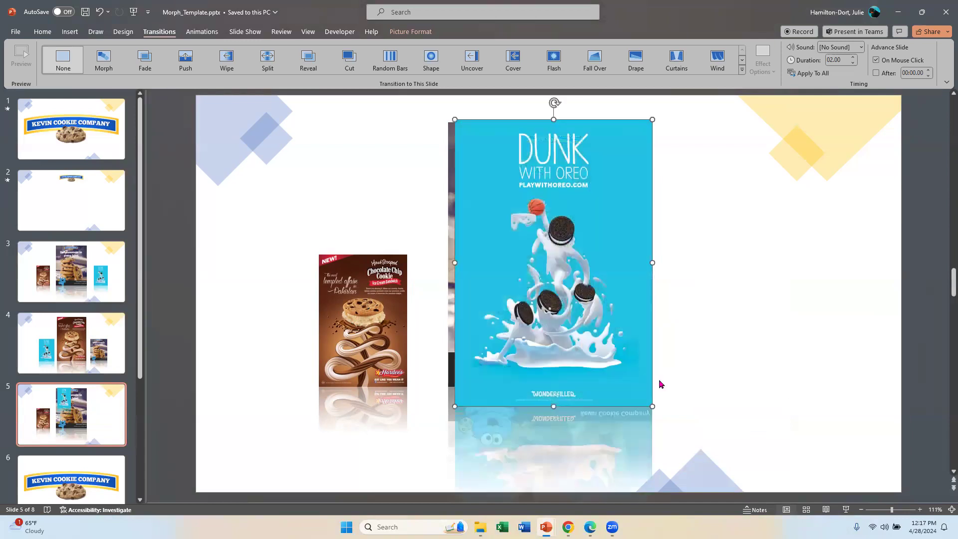
# Send slide 5's brown ice cream sandwich poster to the back and move it to the right of the Oreo poster
pyautogui.click(375, 327)
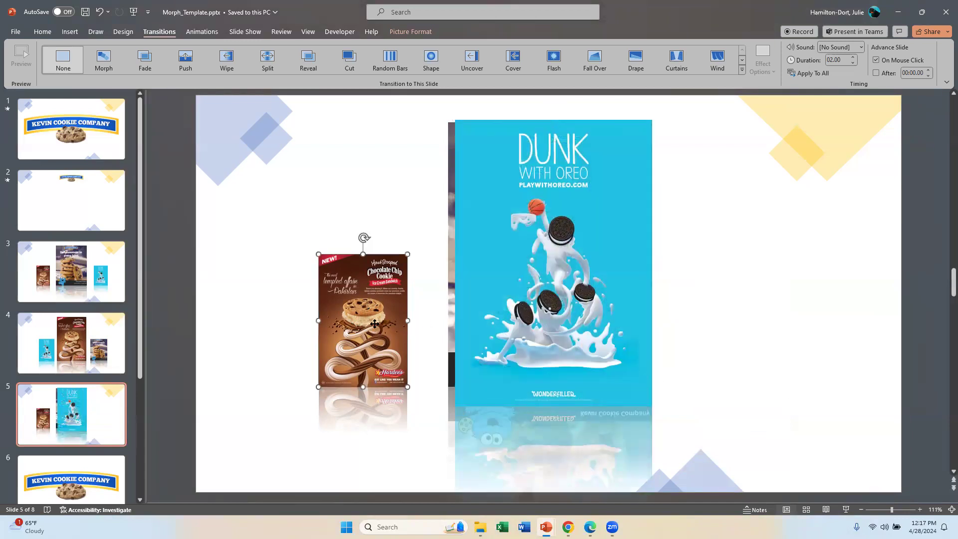
pyautogui.rightClick(375, 323)
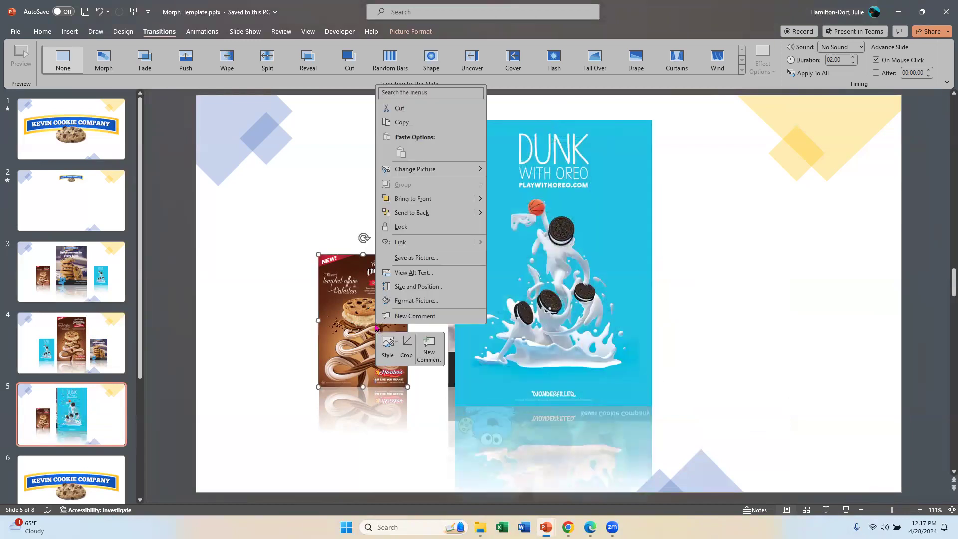
pyautogui.click(392, 212)
pyautogui.moveTo(394, 322); pyautogui.dragTo(784, 324)
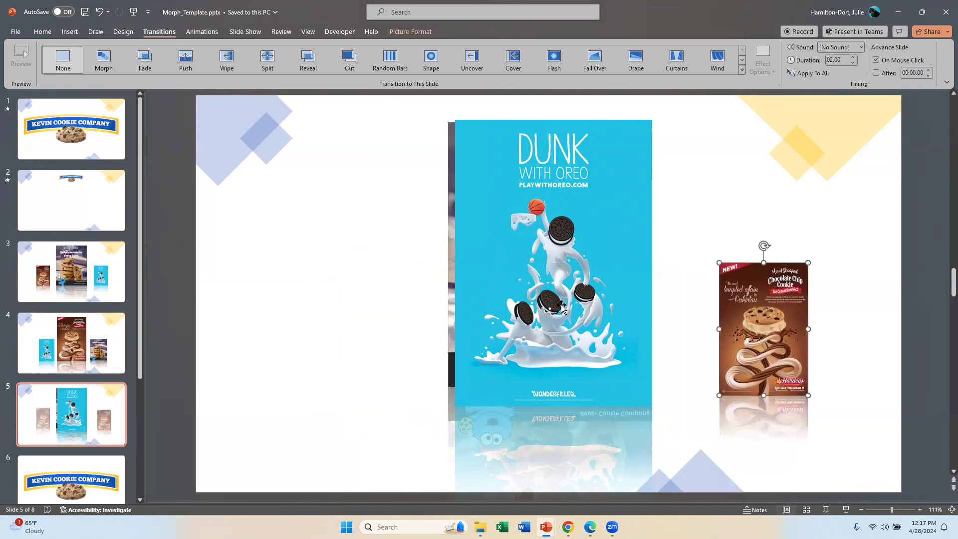
# Move slide 5's Kevin Cookie Company poster to the left of the Oreo poster, shrink it to about half size and top-align it with the brown poster
pyautogui.click(446, 306)
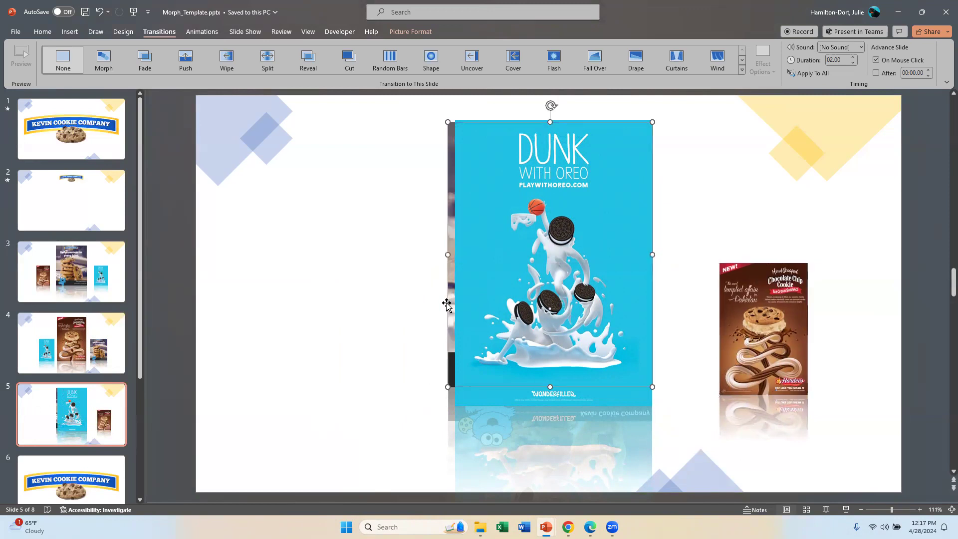
pyautogui.moveTo(447, 302); pyautogui.dragTo(212, 316)
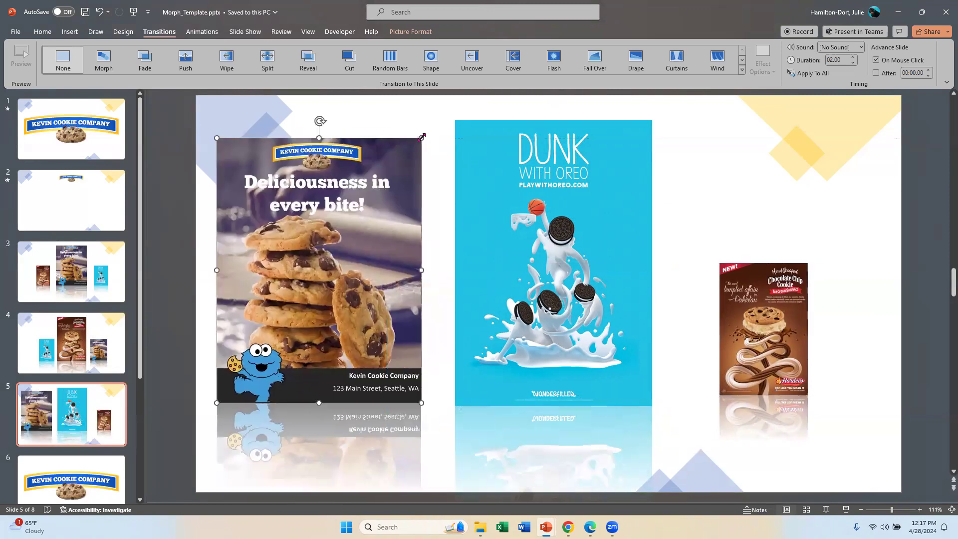
pyautogui.moveTo(382, 169); pyautogui.dragTo(330, 351)
pyautogui.moveTo(266, 337); pyautogui.dragTo(330, 361)
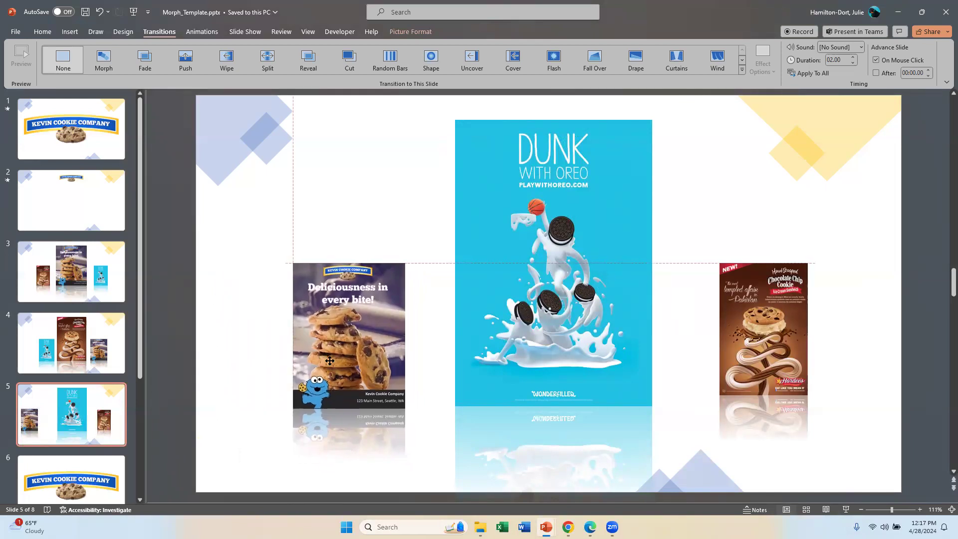
pyautogui.moveTo(329, 361); pyautogui.dragTo(330, 361)
# Apply the Morph transition to slides 3, 4 and 5
pyautogui.click(66, 259)
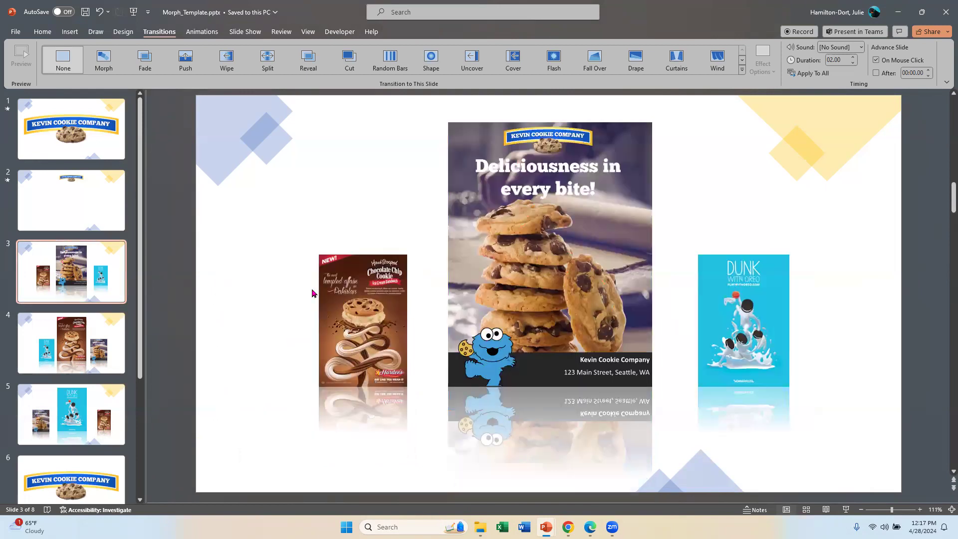
pyautogui.keyDown('shift'); pyautogui.click(118, 366); pyautogui.keyUp('shift')
pyautogui.keyDown('shift'); pyautogui.click(115, 412); pyautogui.keyUp('shift')
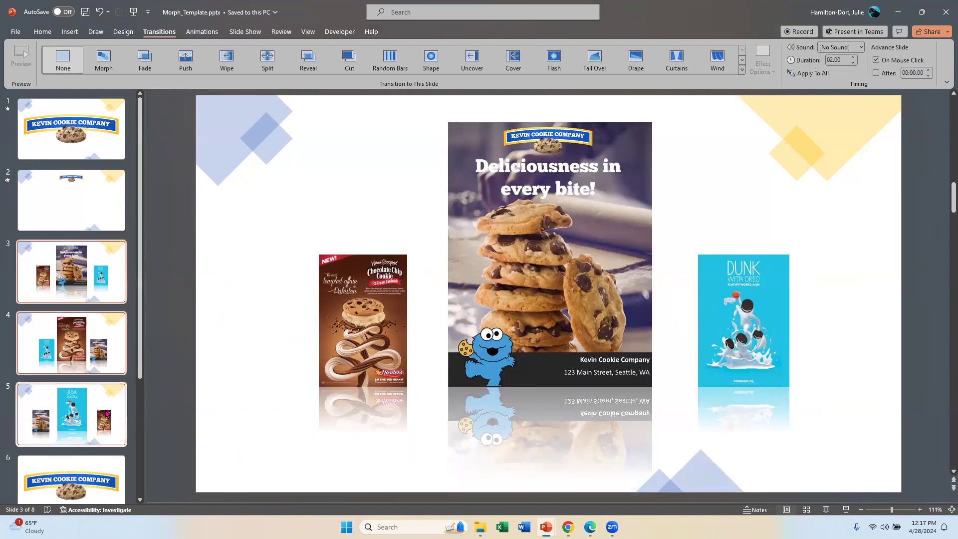
pyautogui.click(103, 58)
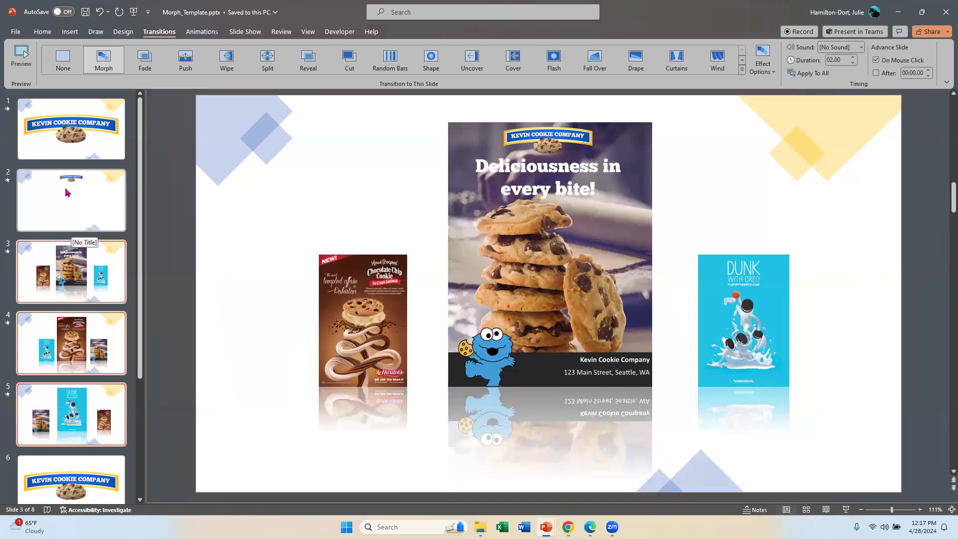
# Play the presentation in reading view from slide 1 and advance it to check the Morph transitions
pyautogui.click(69, 153)
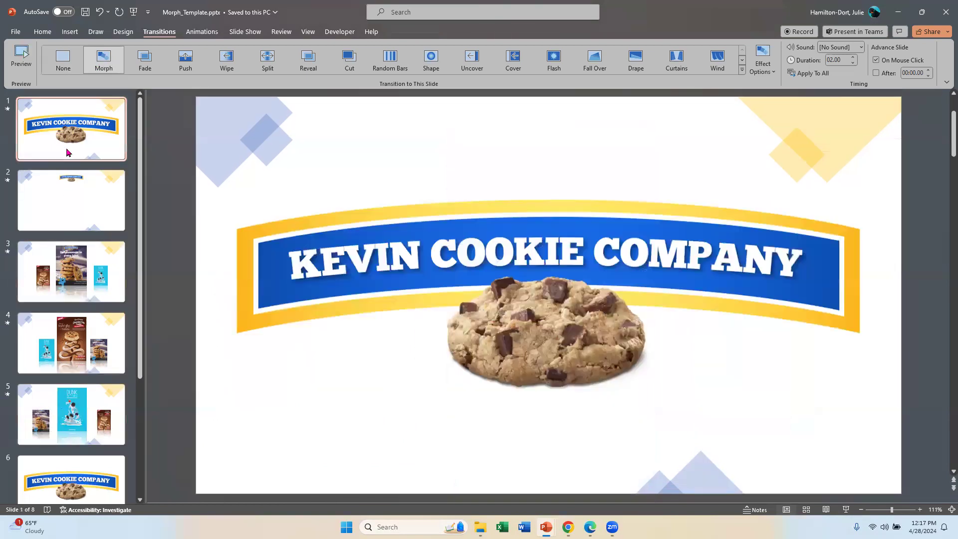
pyautogui.click(845, 510)
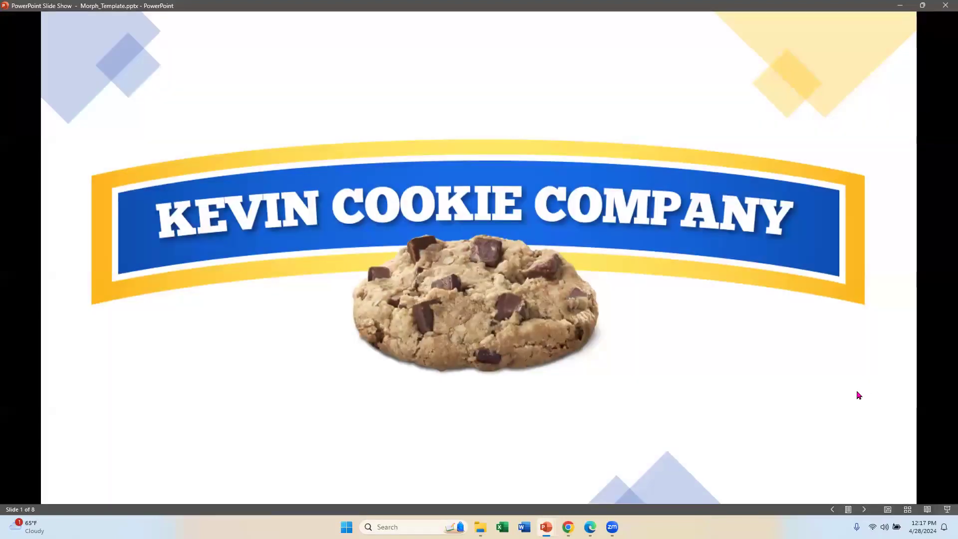
pyautogui.click(856, 395)
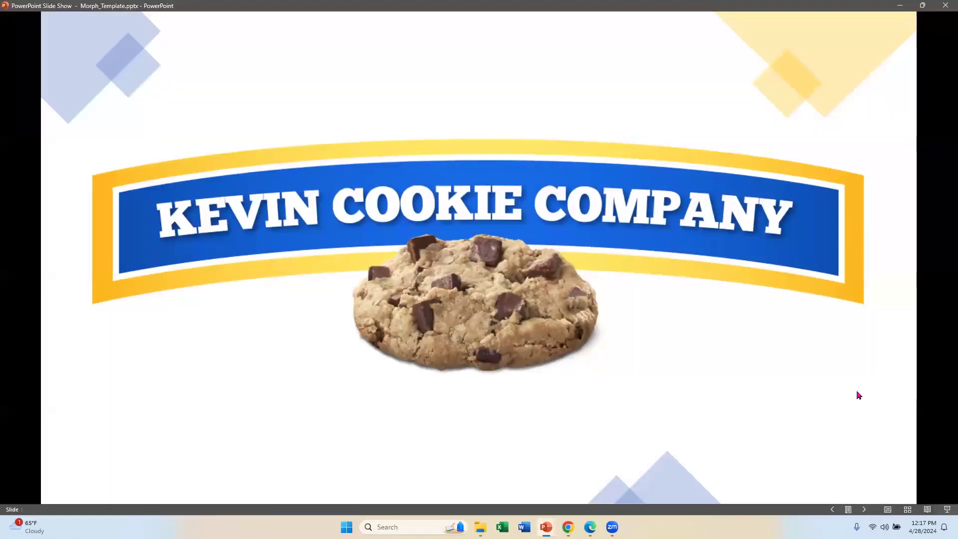
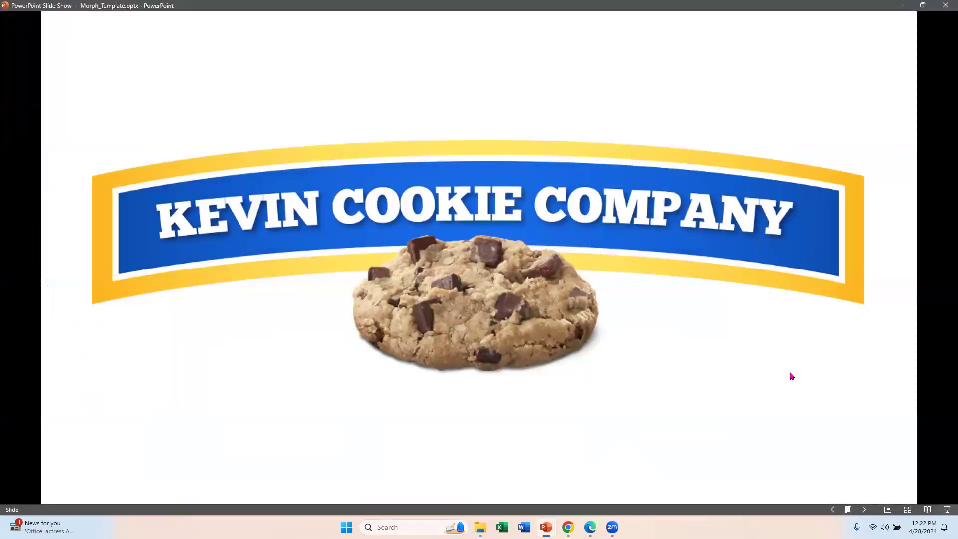
# Advance the show from the large logo on slide 6 to the KCC logo on slide 7, and end the show
pyautogui.click(792, 376)
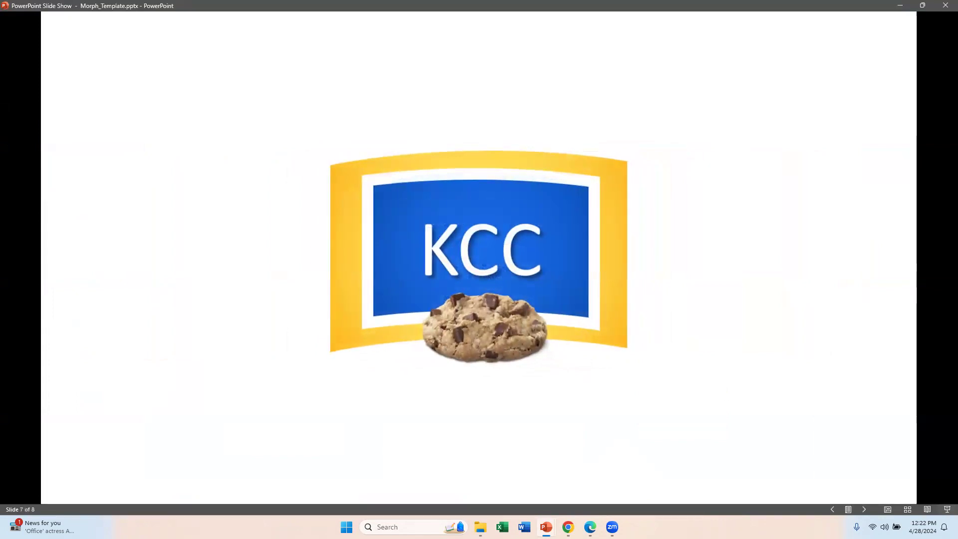
pyautogui.press('Escape')
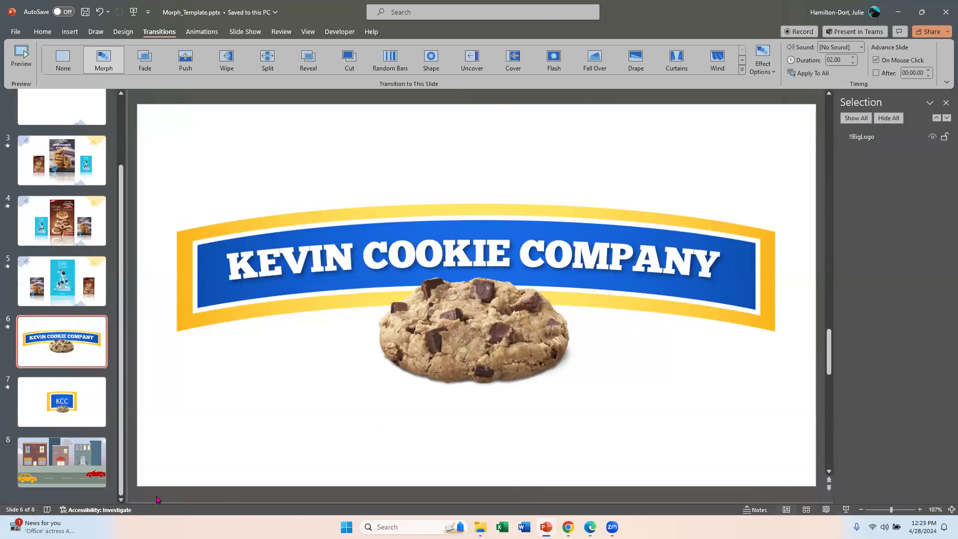
# Hide the object list and duplicate slide 8, the street scene with the two cars
pyautogui.click(59, 461)
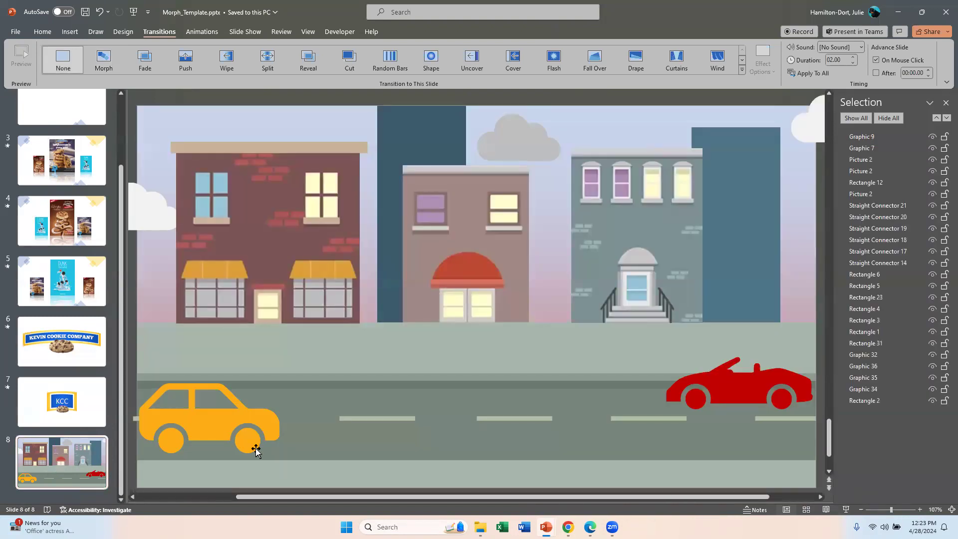
pyautogui.click(944, 103)
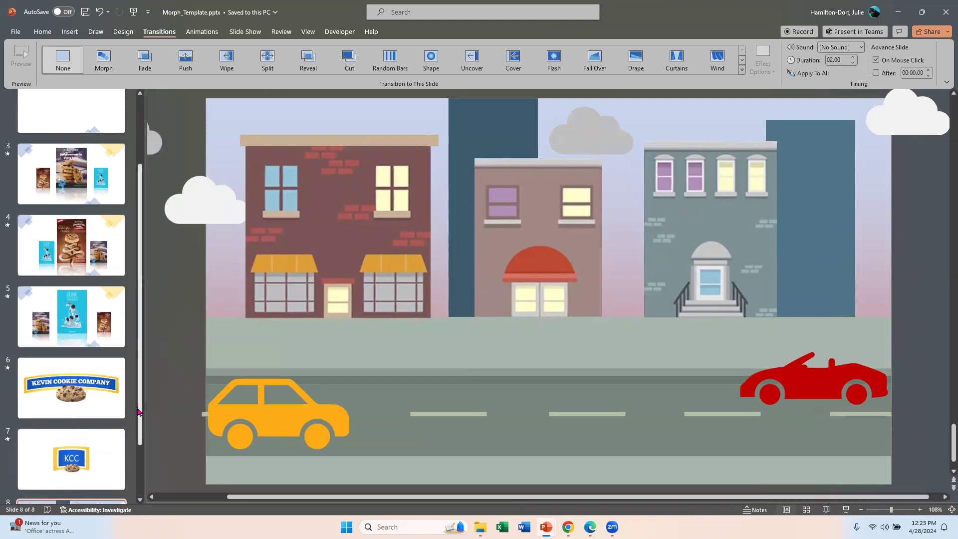
pyautogui.scroll(-3, 80, 439)
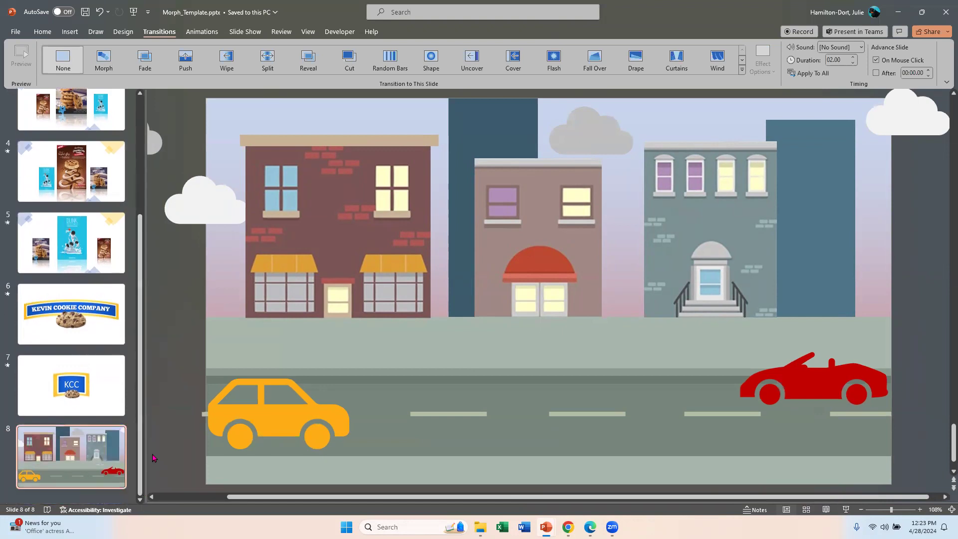
pyautogui.hotkey('ctrl', 'd')
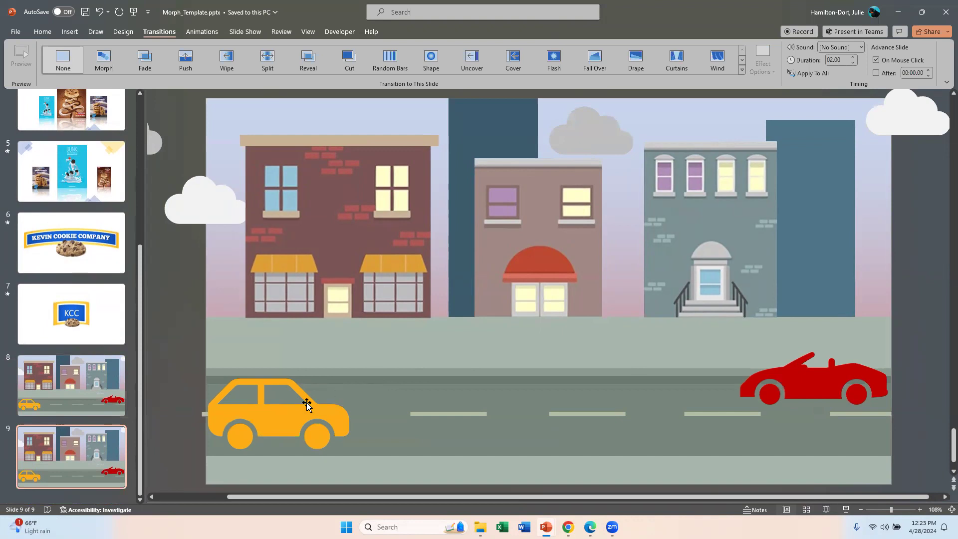
# On slide 9, move the yellow car to the road's right end and the red convertible past its left end
pyautogui.moveTo(257, 413); pyautogui.dragTo(831, 430)
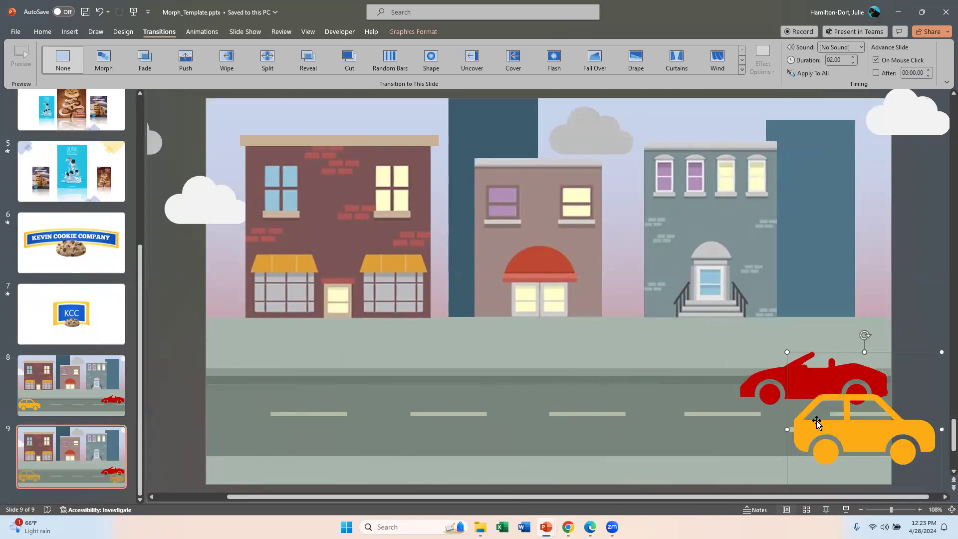
pyautogui.moveTo(770, 385); pyautogui.dragTo(169, 389)
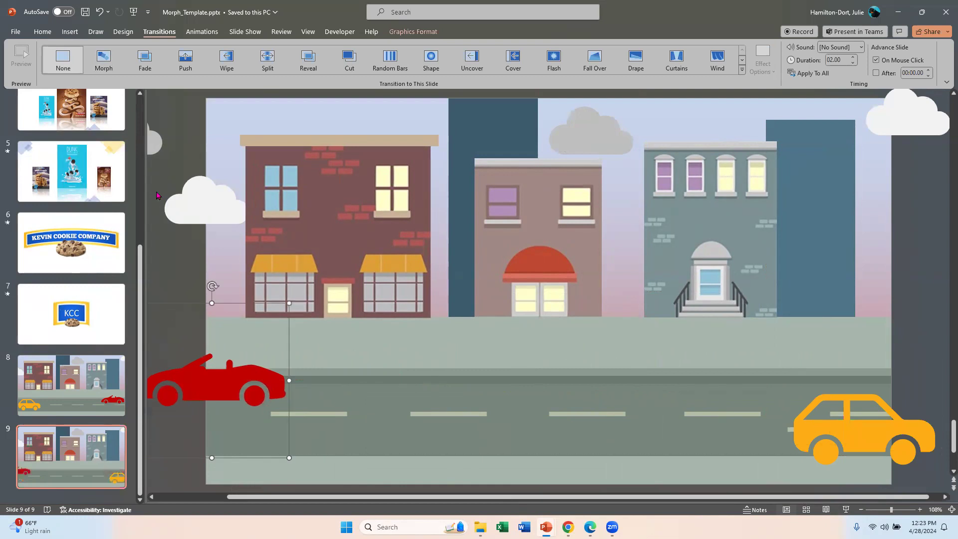
# Reposition slide 9's clouds: one white and one grey above the brick building, the other pair at the sky's upper right
pyautogui.moveTo(209, 214); pyautogui.dragTo(261, 116)
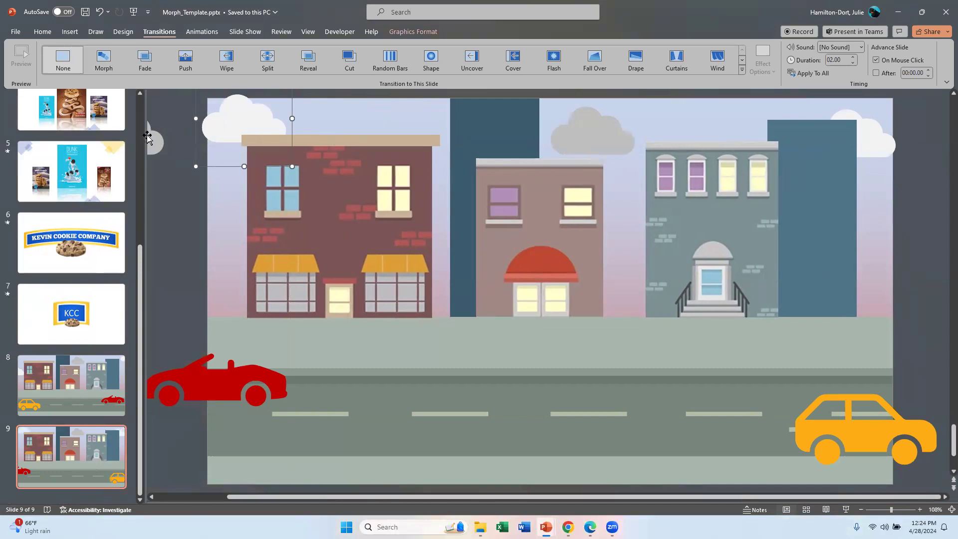
pyautogui.moveTo(147, 137); pyautogui.dragTo(836, 115)
pyautogui.moveTo(560, 122); pyautogui.dragTo(291, 126)
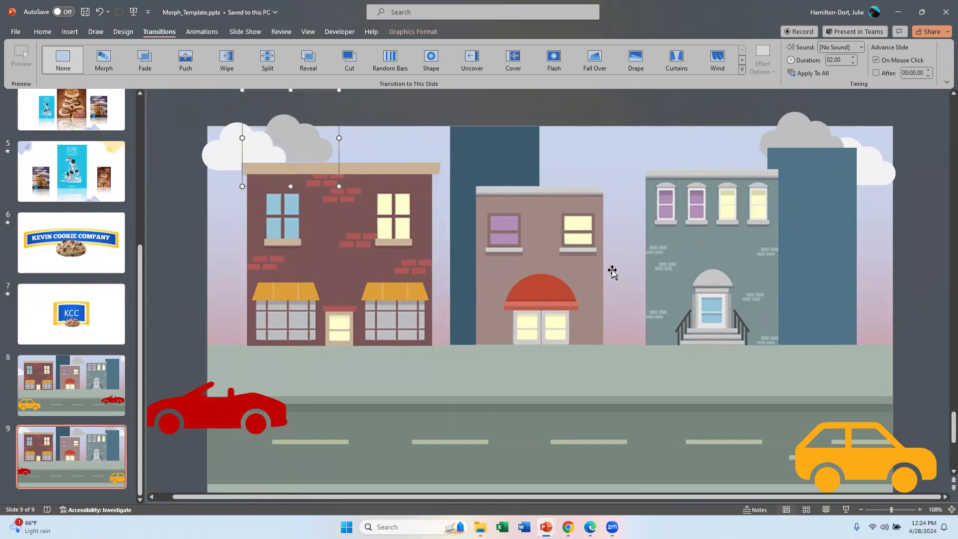
# Select slide 9's sky rectangle, open its gradient fill settings and move the pink end stop to 50%
pyautogui.click(614, 227)
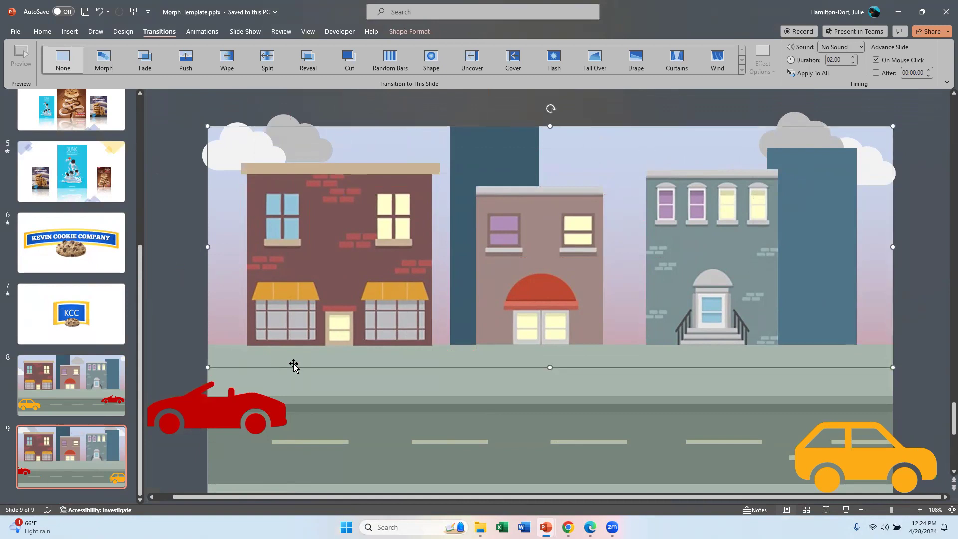
pyautogui.click(694, 155)
pyautogui.click(409, 32)
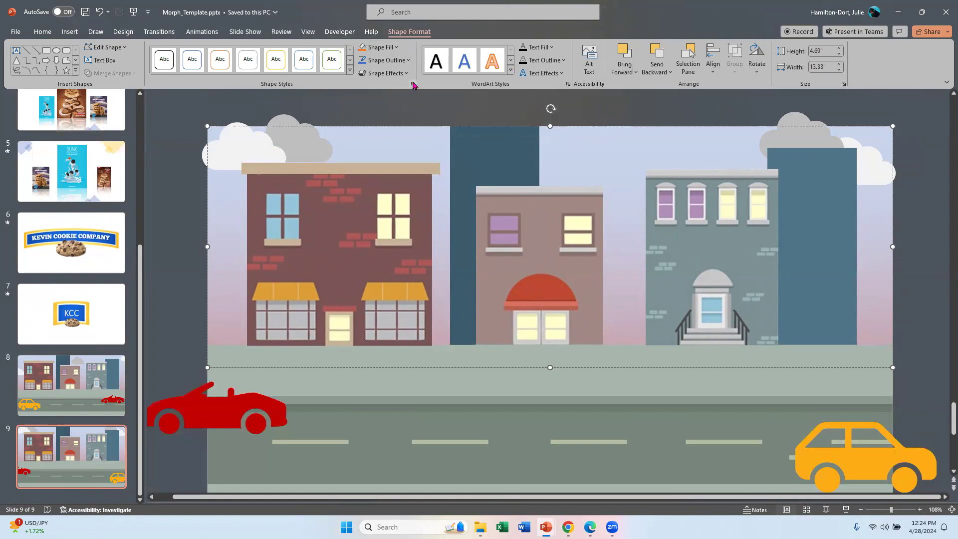
pyautogui.click(413, 85)
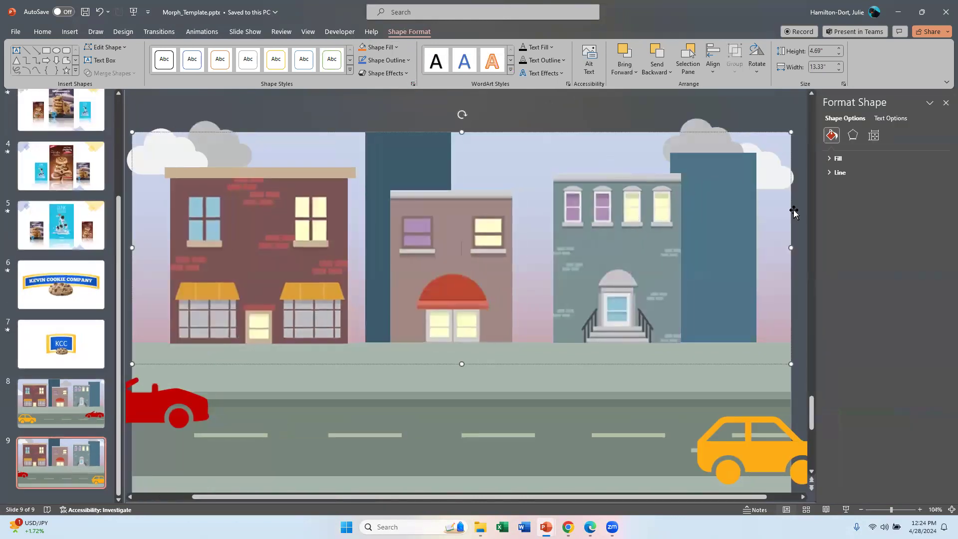
pyautogui.click(849, 158)
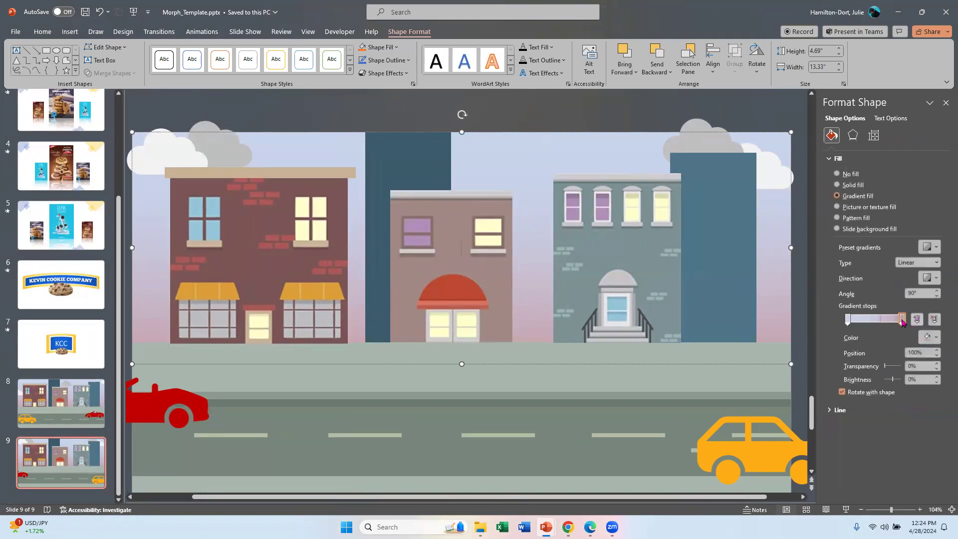
pyautogui.moveTo(900, 324); pyautogui.dragTo(874, 326)
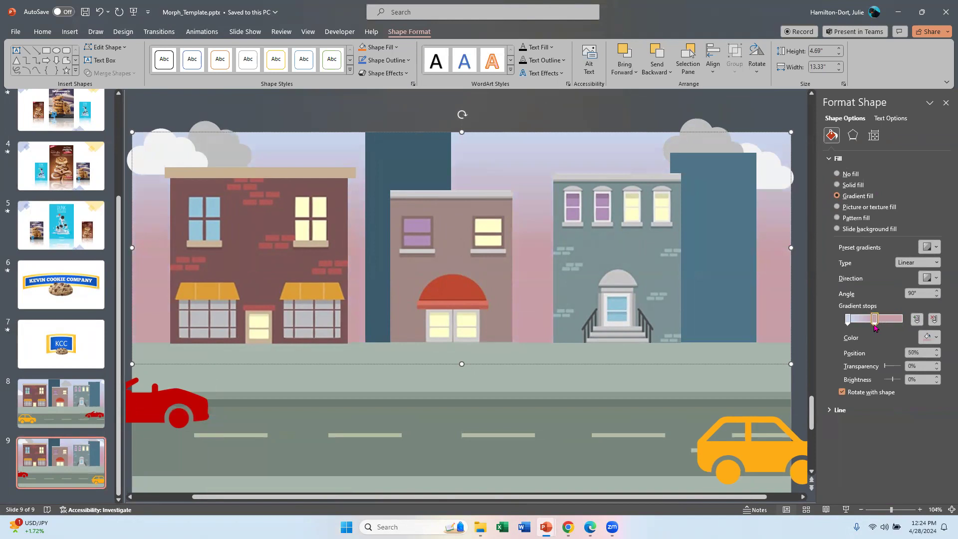
# Add a yellow gradient stop at 25% to the sky and move the pink stop to 63%
pyautogui.click(918, 319)
pyautogui.click(934, 338)
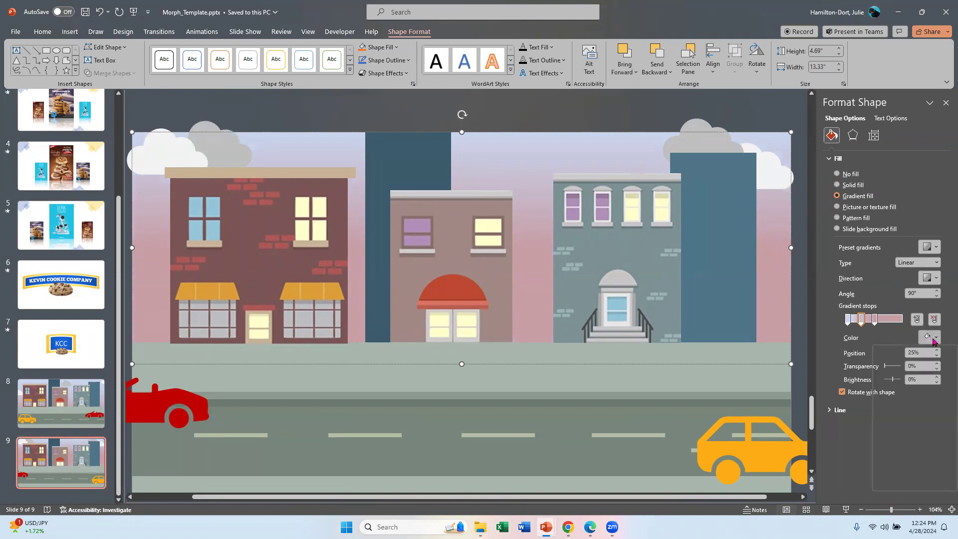
pyautogui.click(935, 340)
pyautogui.click(935, 339)
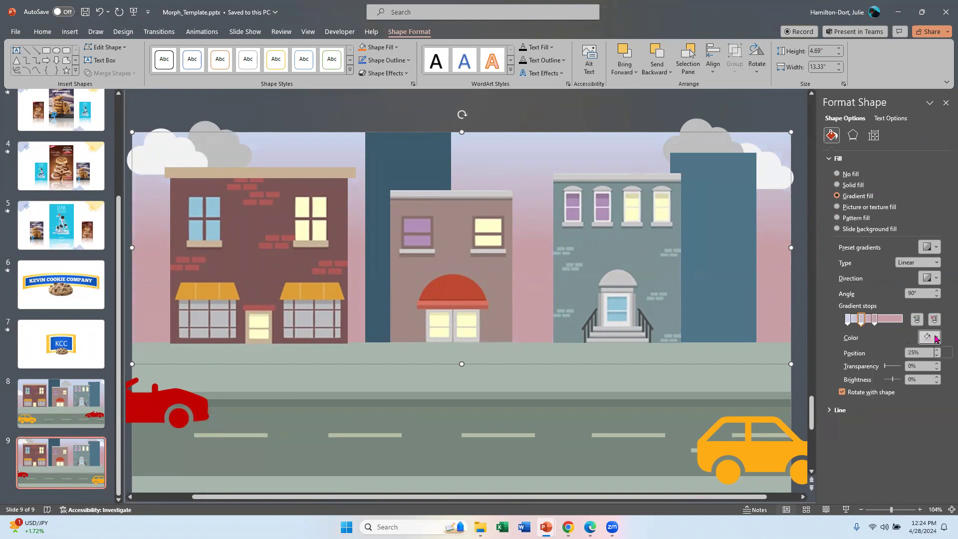
pyautogui.click(936, 339)
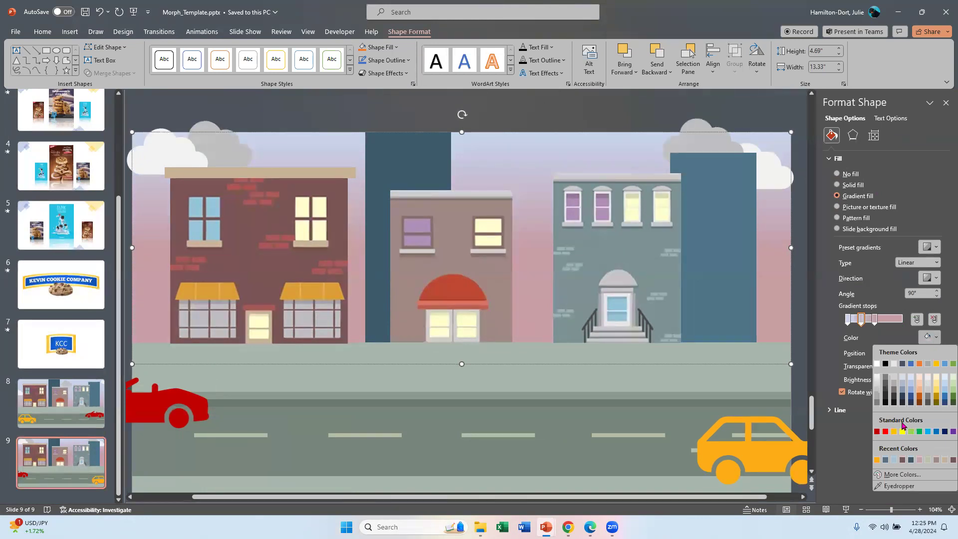
pyautogui.click(903, 432)
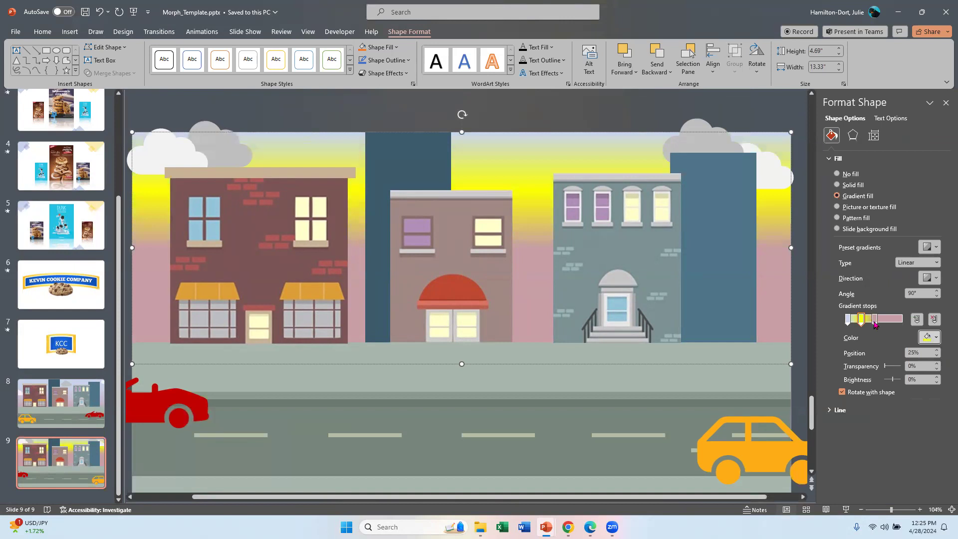
pyautogui.moveTo(874, 324); pyautogui.dragTo(884, 320)
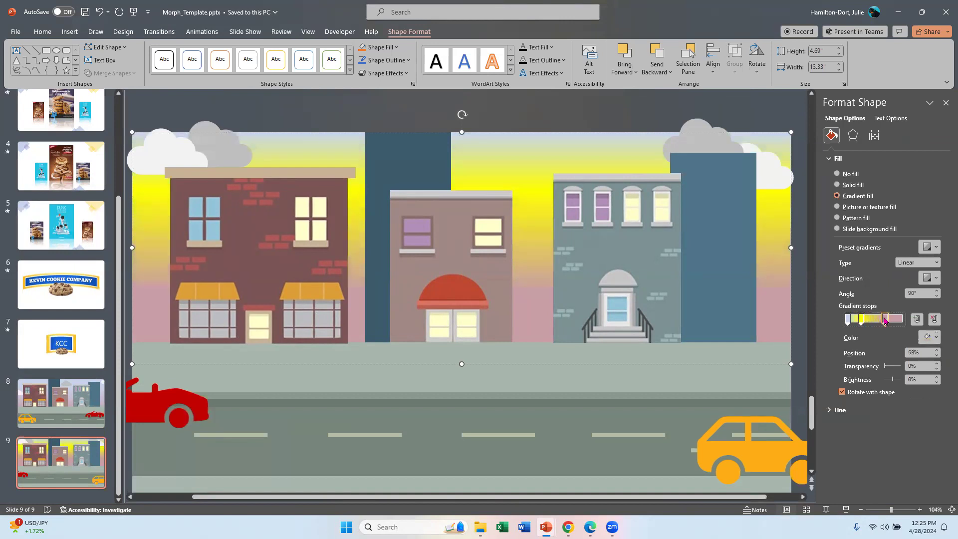
# Remove the sky's yellow gradient stop and move the pink stop closer to the blue one
pyautogui.moveTo(861, 320)
pyautogui.mouseDown()
pyautogui.moveTo(896, 314)
pyautogui.moveTo(847, 311)
pyautogui.mouseUp()
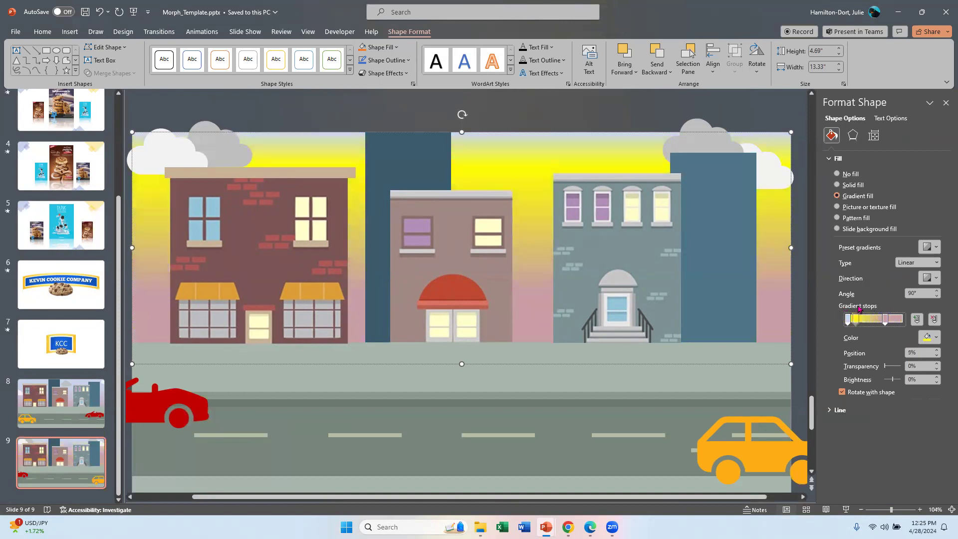
pyautogui.moveTo(858, 306); pyautogui.dragTo(863, 320)
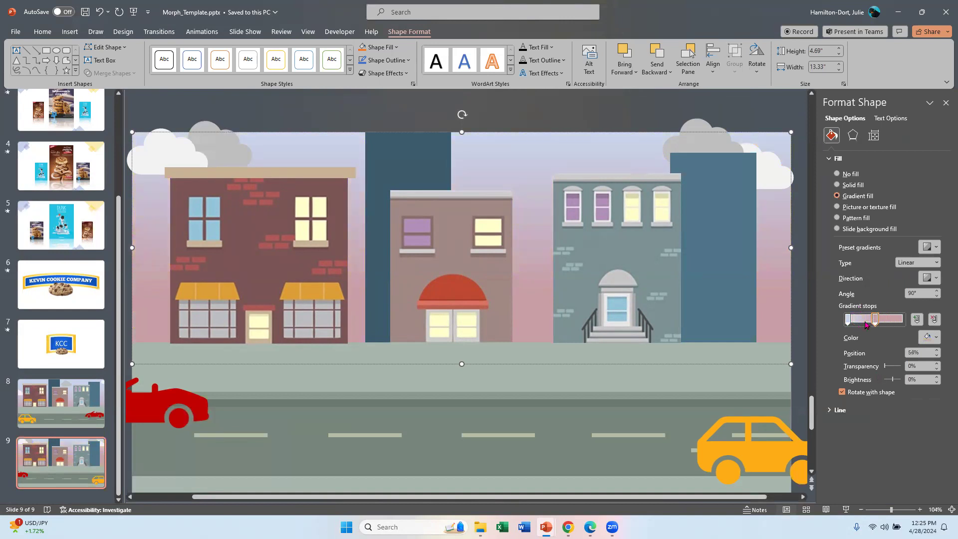
# Add a gradient stop at 14% to the sky on slide 9 and colour it standard yellow
pyautogui.click(916, 319)
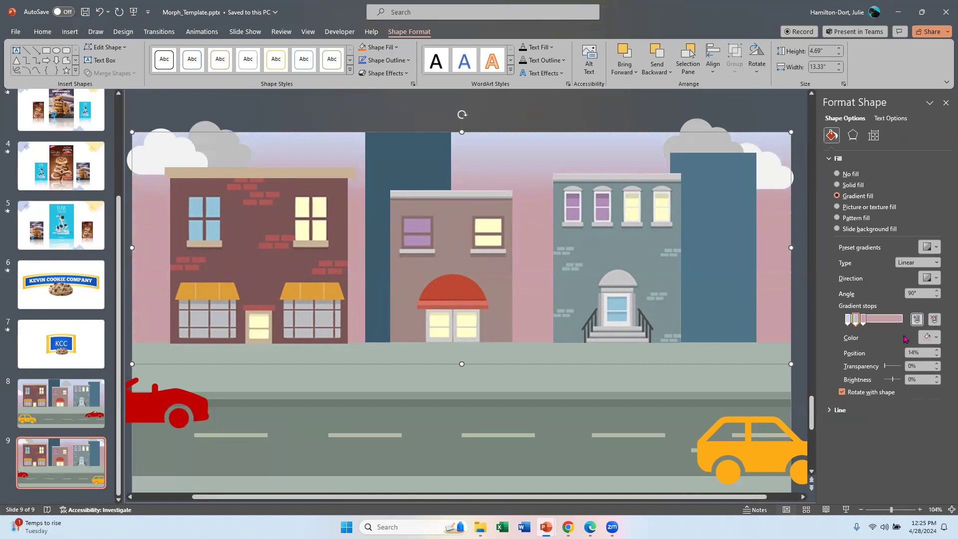
pyautogui.click(938, 337)
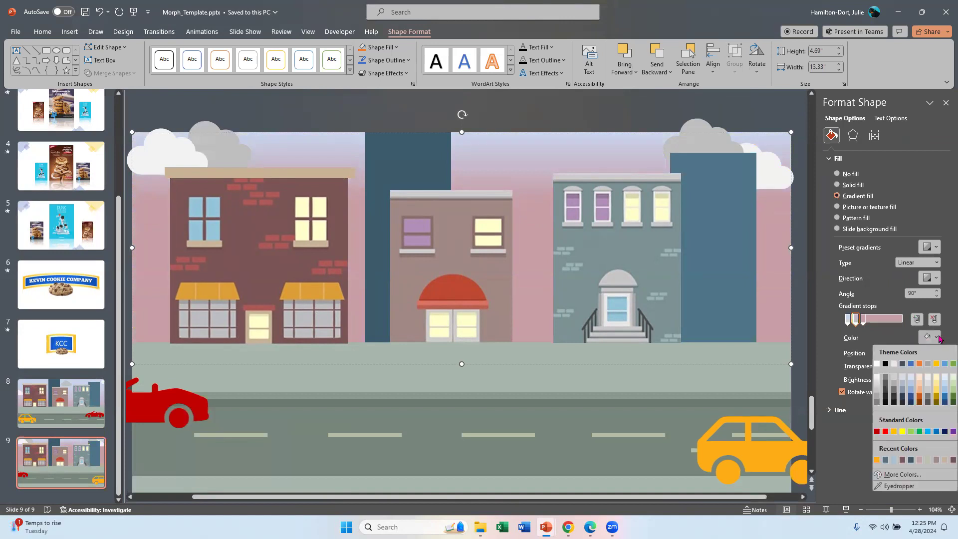
pyautogui.click(902, 432)
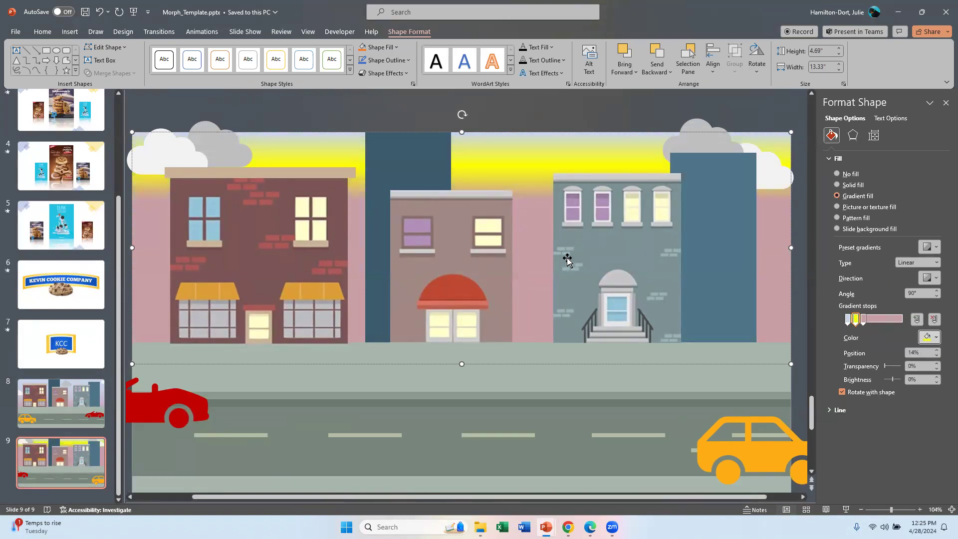
# Apply the Morph transition to slides 8 and 9
pyautogui.click(65, 412)
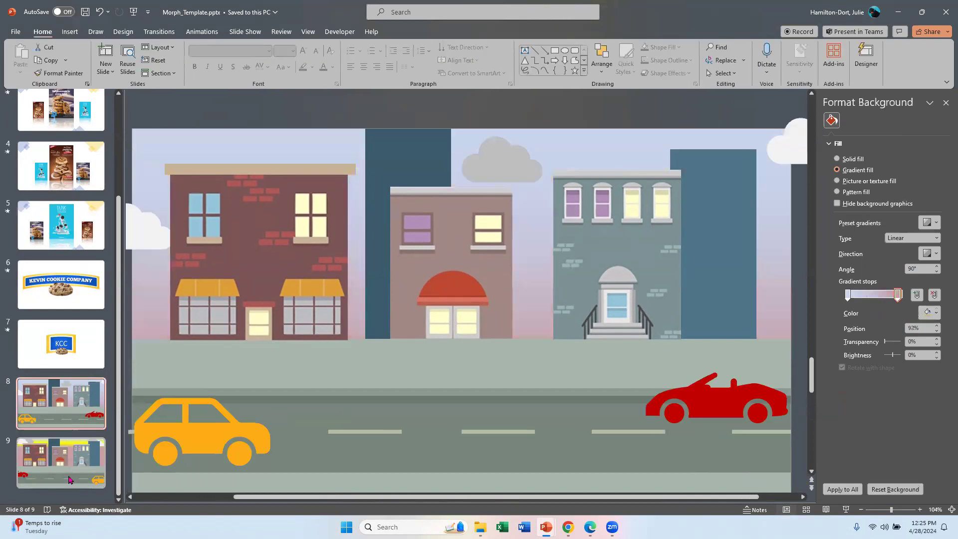
pyautogui.keyDown('ctrl'); pyautogui.click(77, 444); pyautogui.keyUp('ctrl')
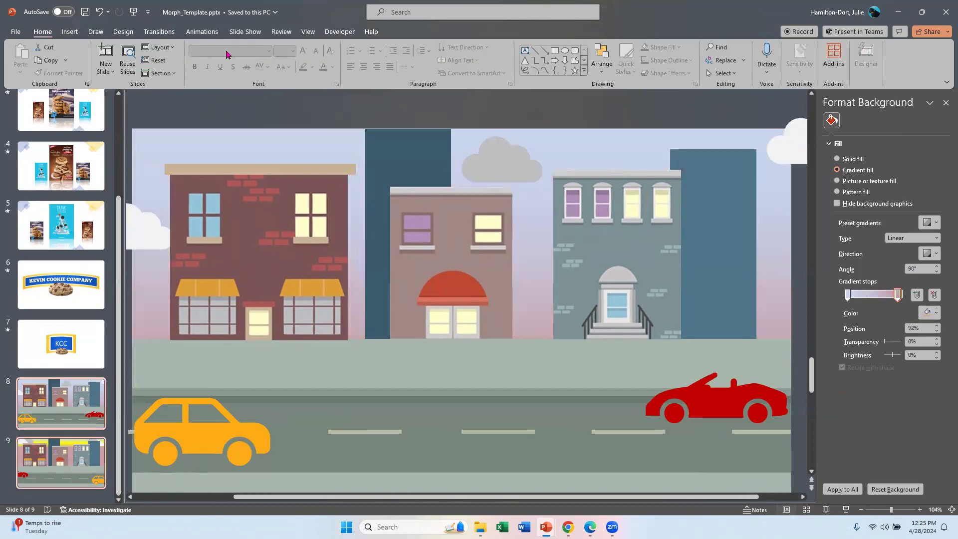
pyautogui.click(158, 31)
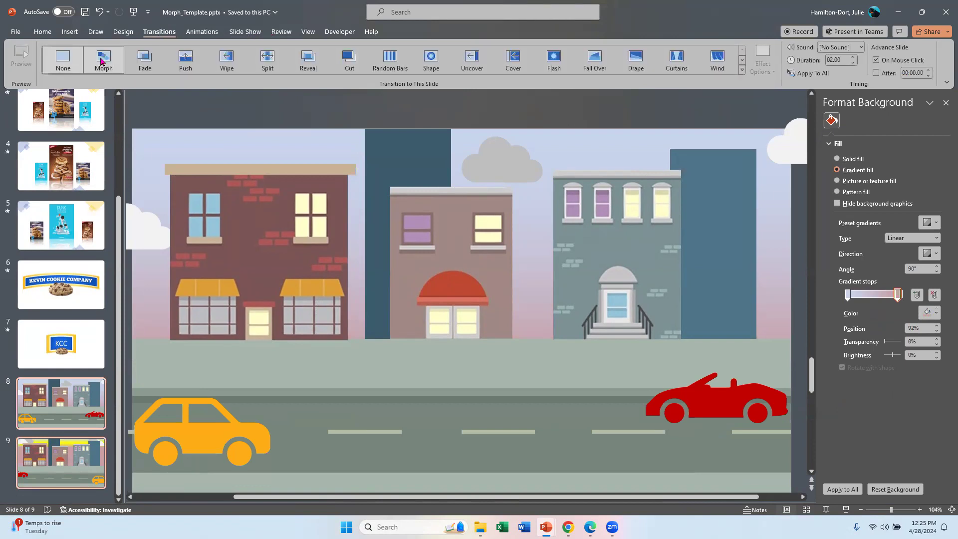
pyautogui.click(102, 59)
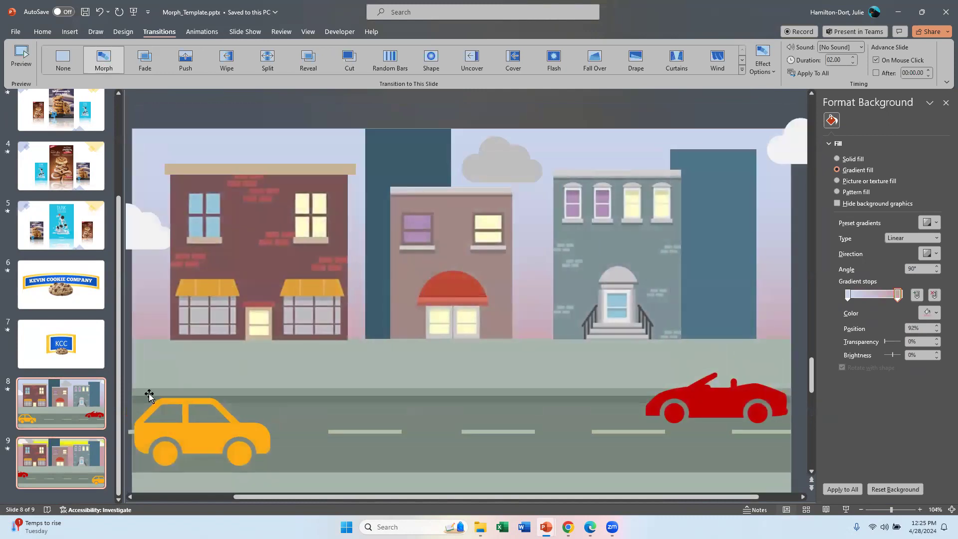
# Run the slide show from slide 8 through slide 9 to check the street scene's Morph transition
pyautogui.click(66, 397)
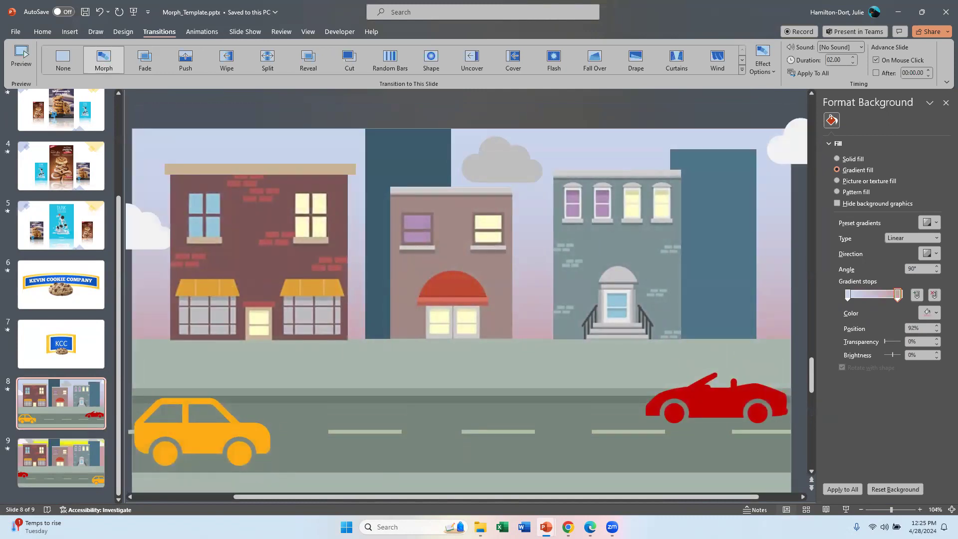
pyautogui.click(845, 509)
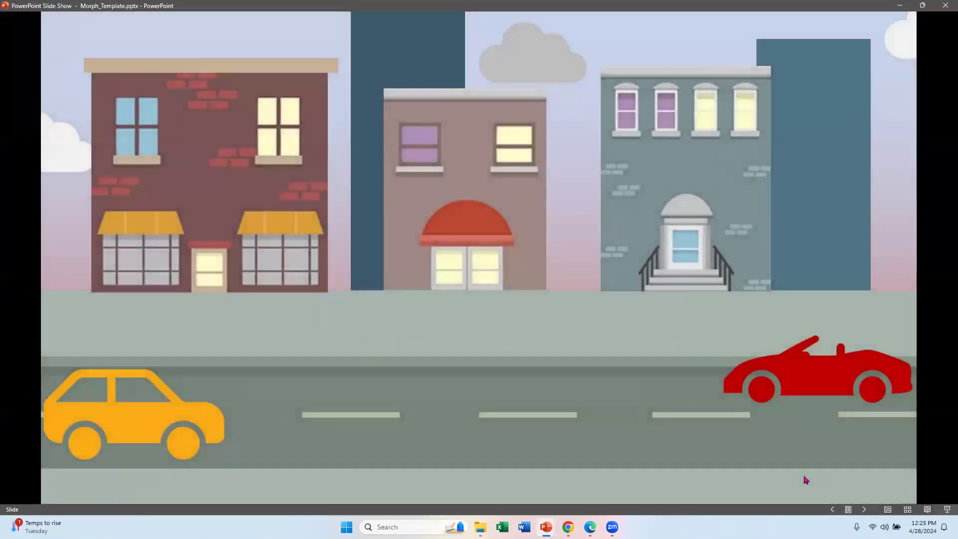
pyautogui.click(804, 477)
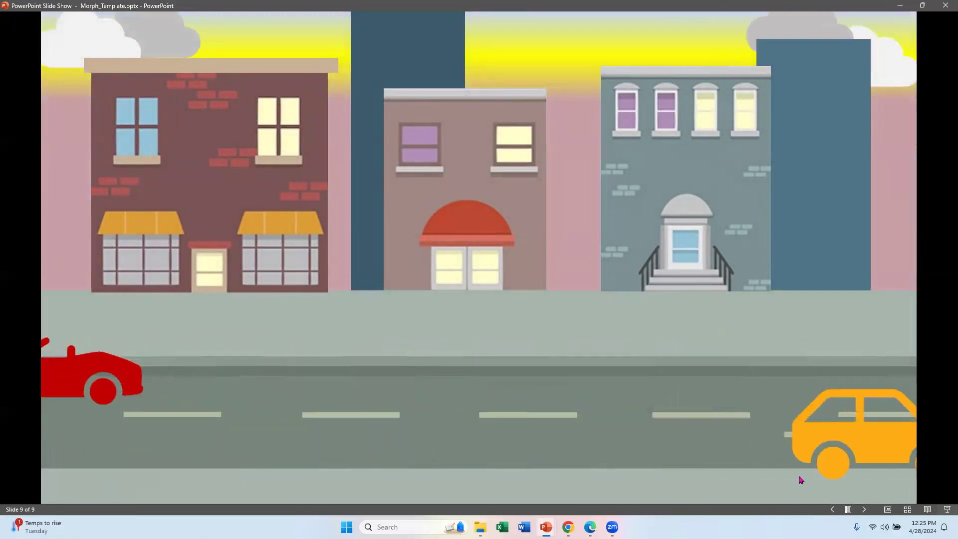
pyautogui.press('Escape')
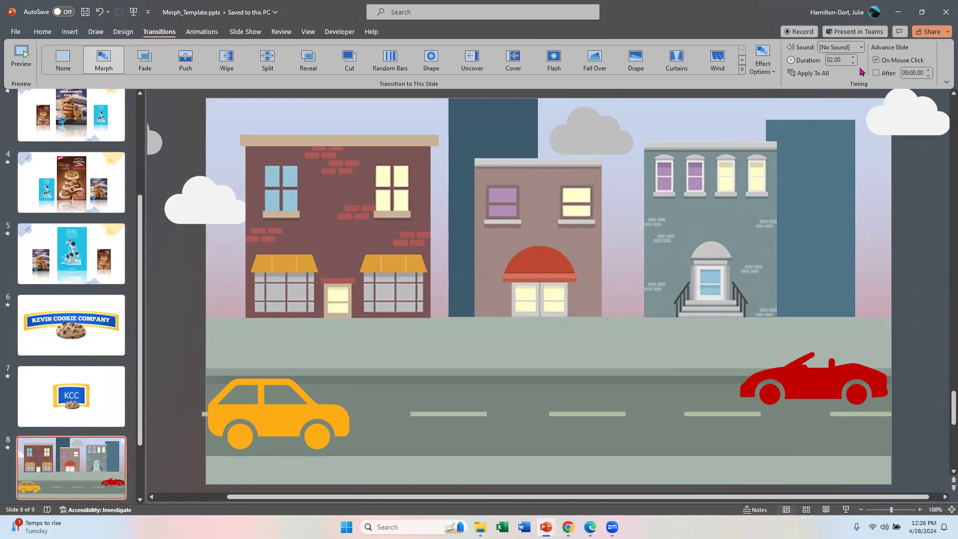
# Set the Morph duration to 20 seconds and play the street scene from slide 8 into slide 9
pyautogui.click(831, 61)
pyautogui.click(780, 190)
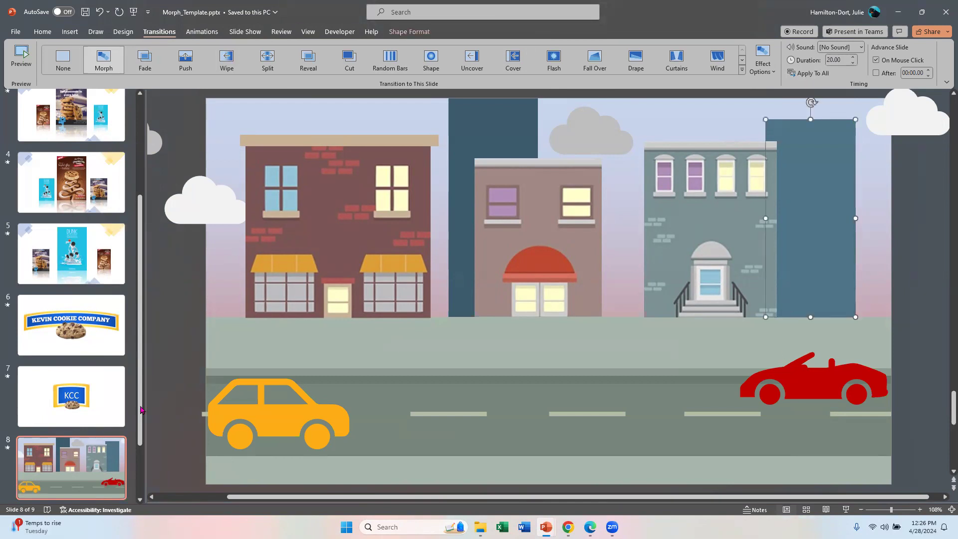
pyautogui.click(846, 513)
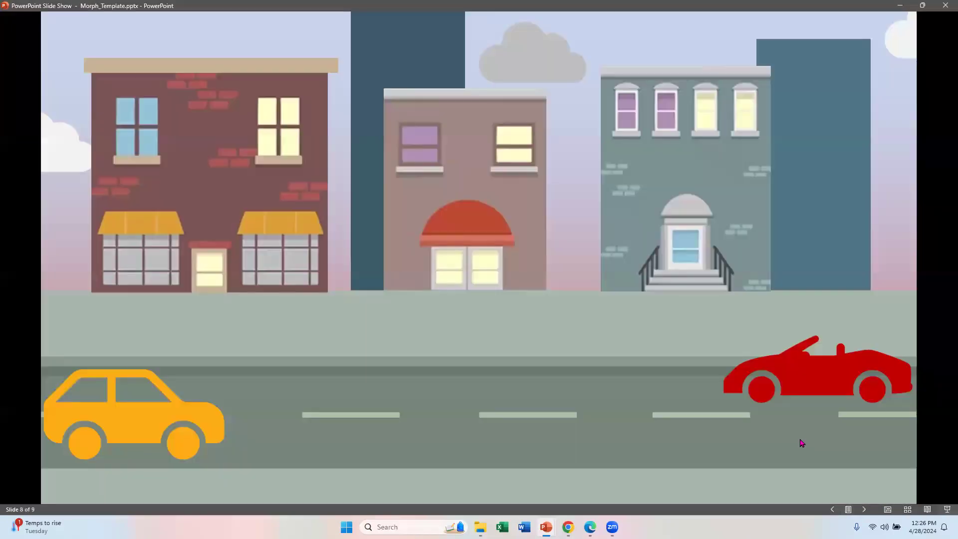
pyautogui.click(677, 352)
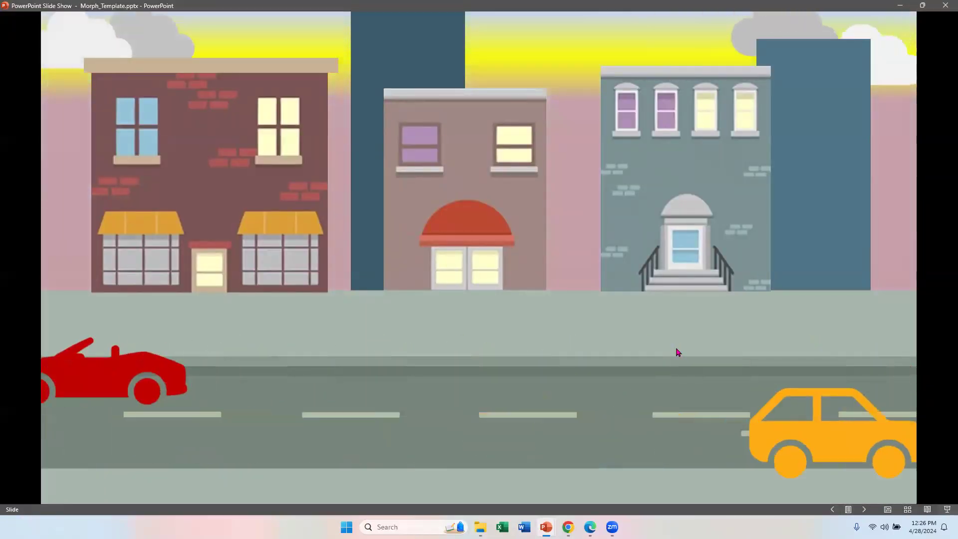
pyautogui.press('Escape')
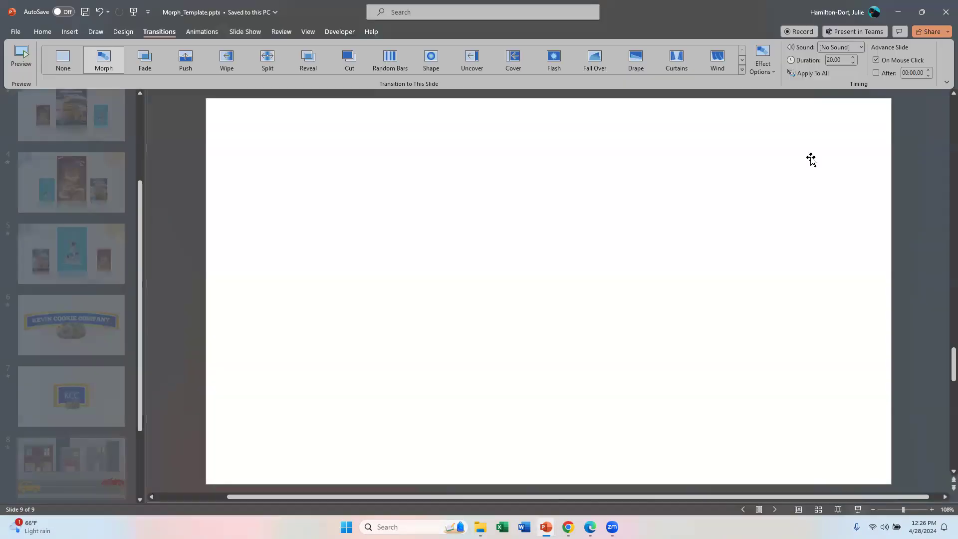
# Set the Morph duration to 40 seconds and replay the street scene through slide 9
pyautogui.click(828, 61)
pyautogui.write('4')
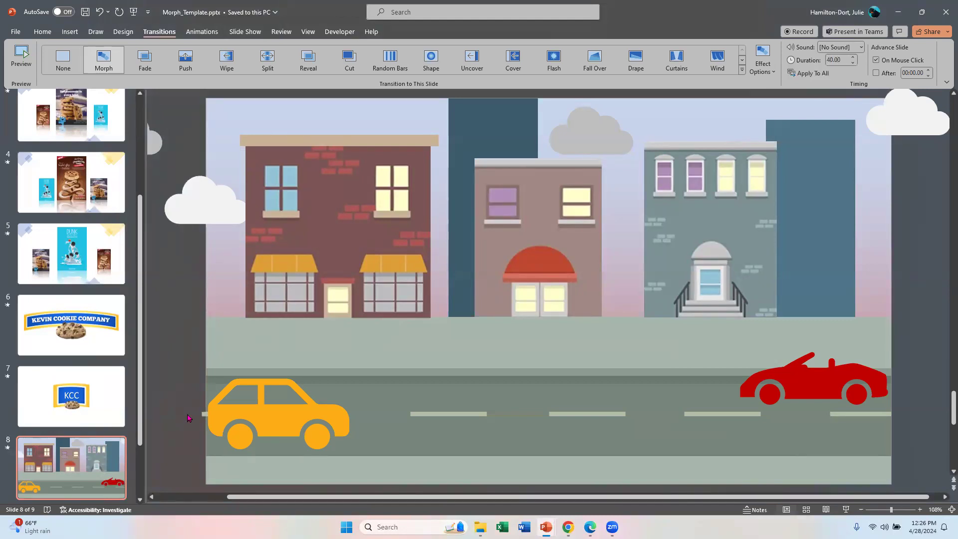
pyautogui.click(847, 509)
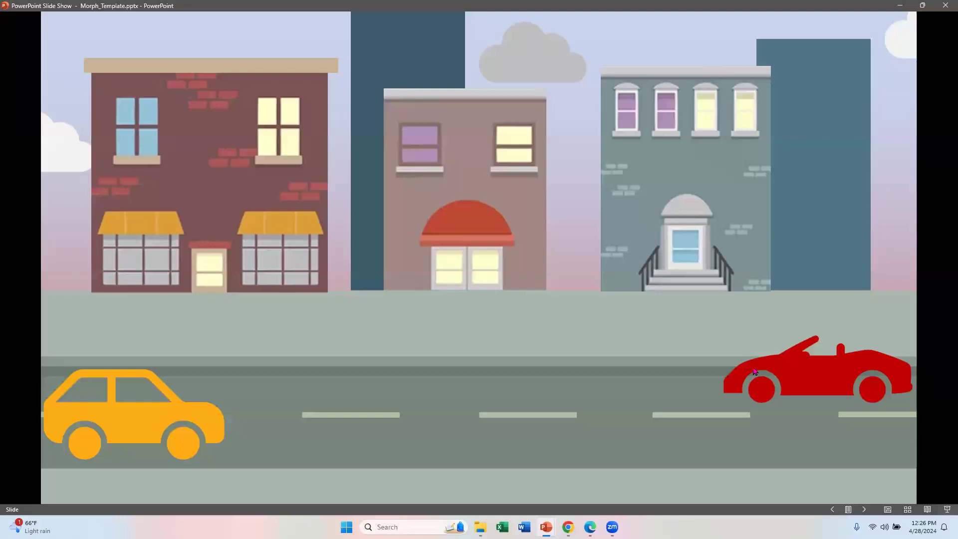
pyautogui.click(657, 329)
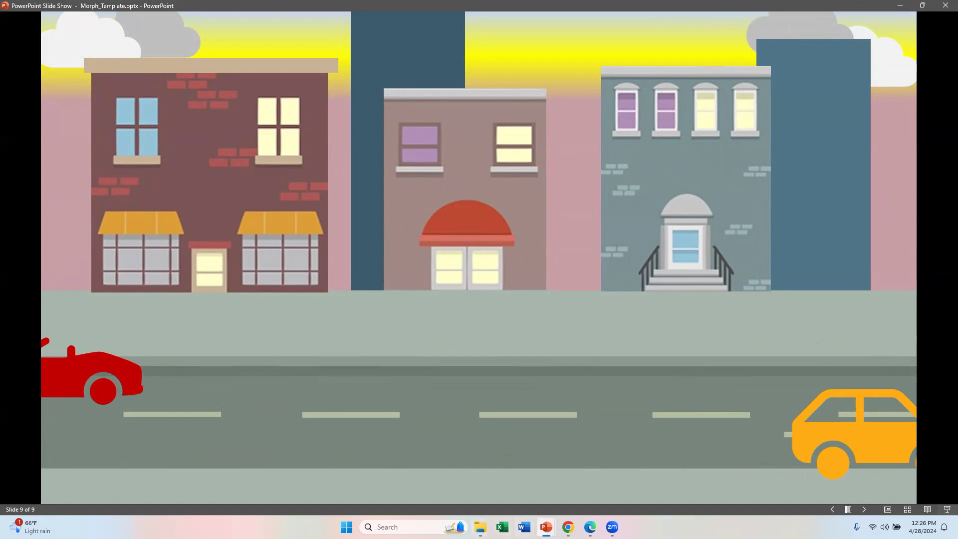
pyautogui.moveTo(546, 527)
pyautogui.press('Escape')
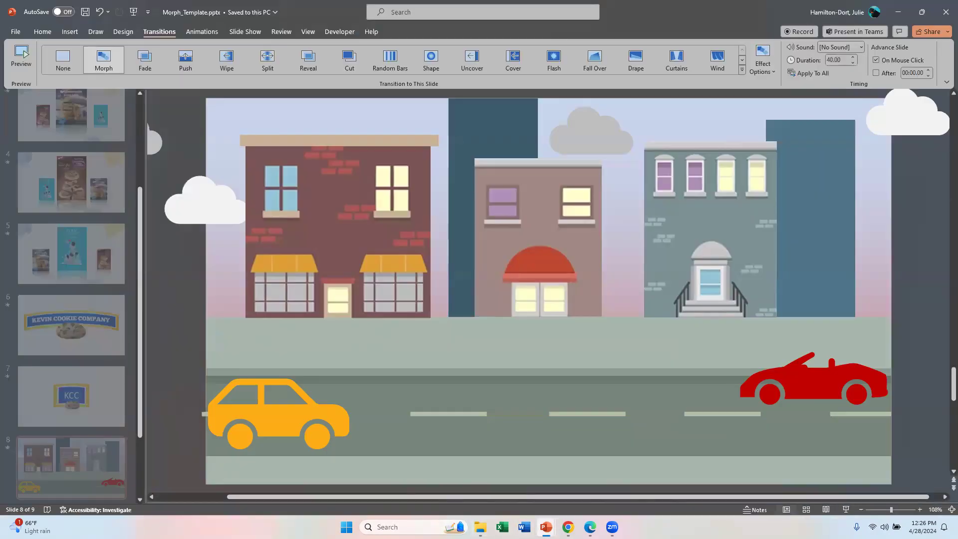
# Insert the man on a scooter from the stock Cartoon People on slide 8, shrunk to about 2.52 inches tall beside the yellow car
pyautogui.click(73, 31)
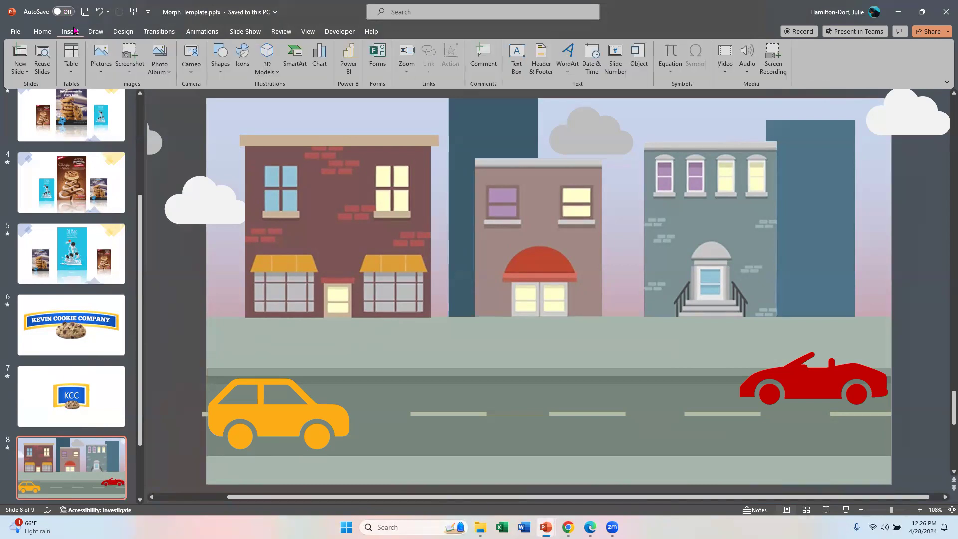
pyautogui.click(101, 74)
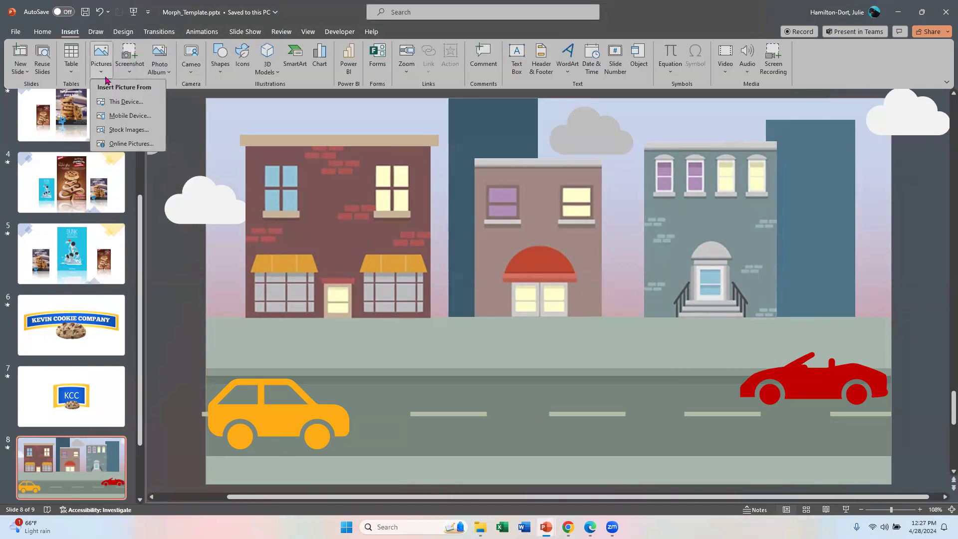
pyautogui.click(118, 133)
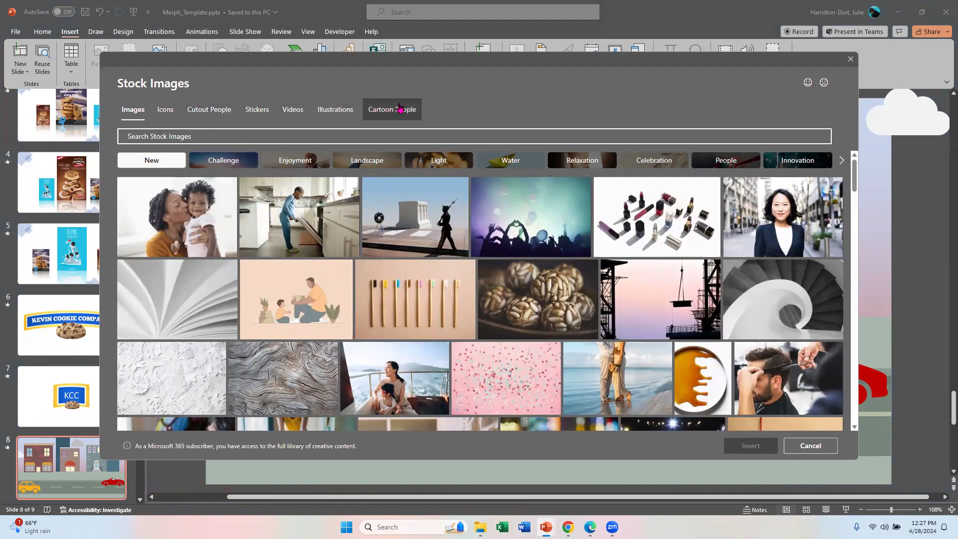
pyautogui.click(400, 108)
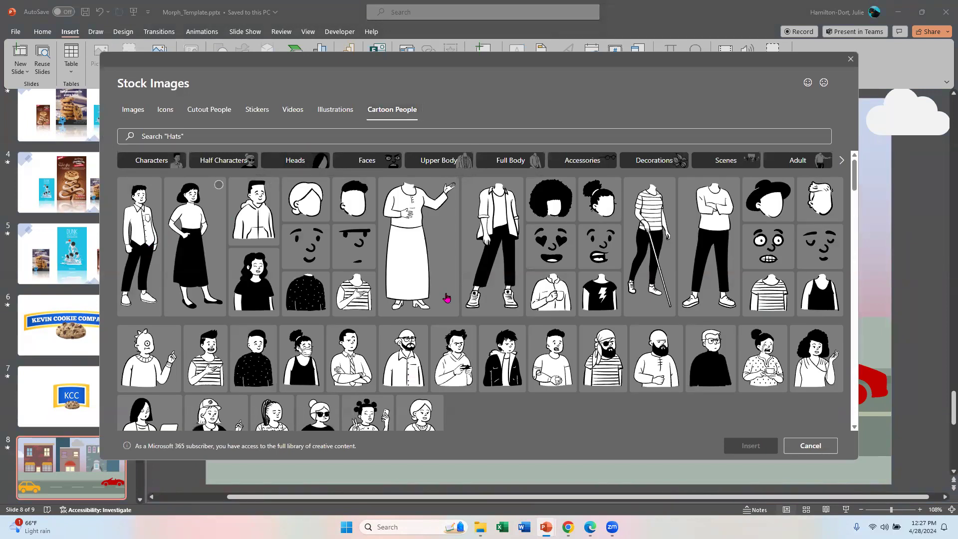
pyautogui.scroll(-2, 568, 304)
pyautogui.scroll(-3, 568, 303)
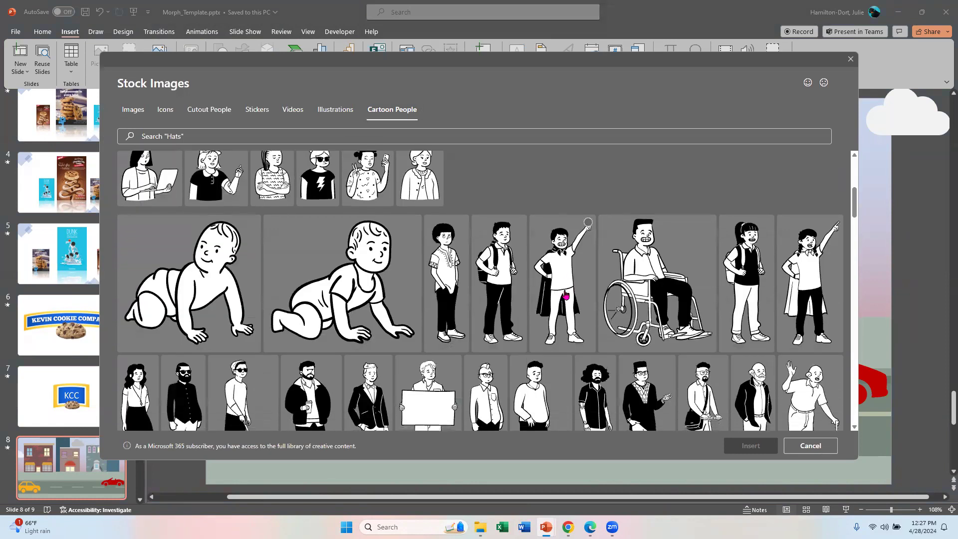
pyautogui.scroll(-1, 565, 296)
pyautogui.scroll(-1, 565, 296)
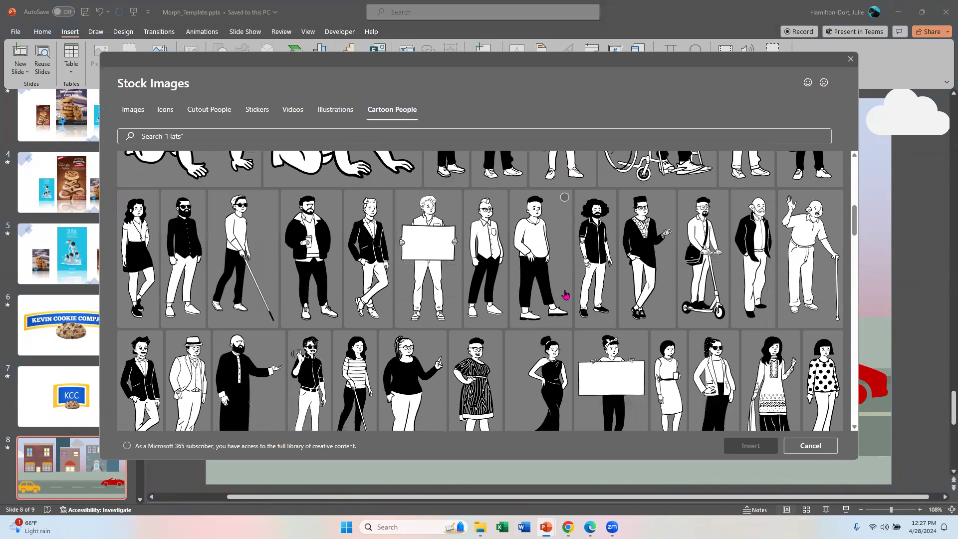
pyautogui.scroll(-2, 565, 296)
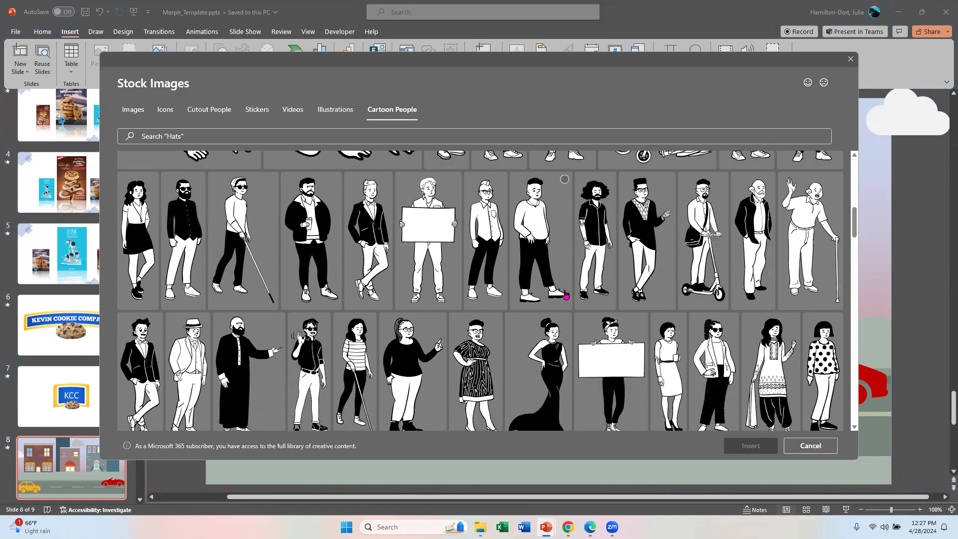
pyautogui.scroll(1, 691, 264)
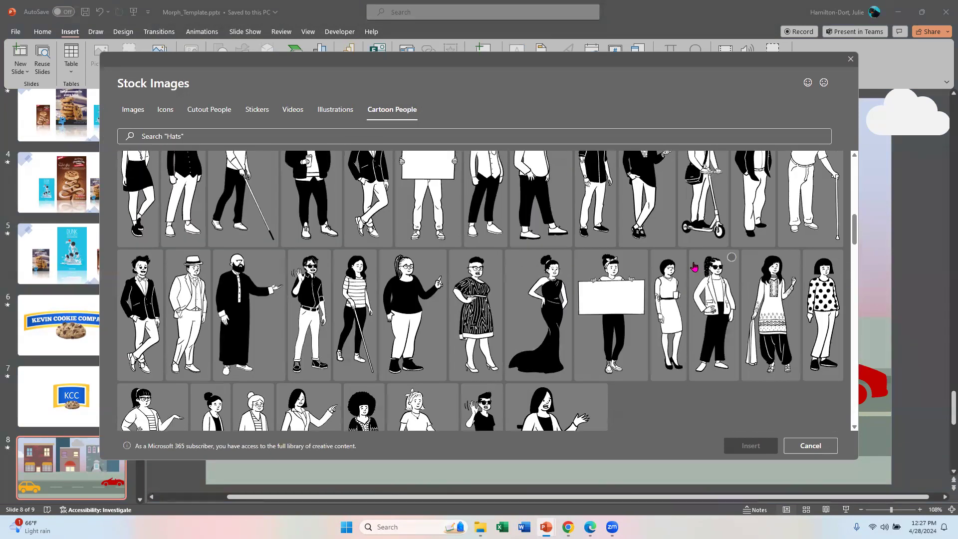
pyautogui.scroll(1, 692, 265)
pyautogui.click(715, 253)
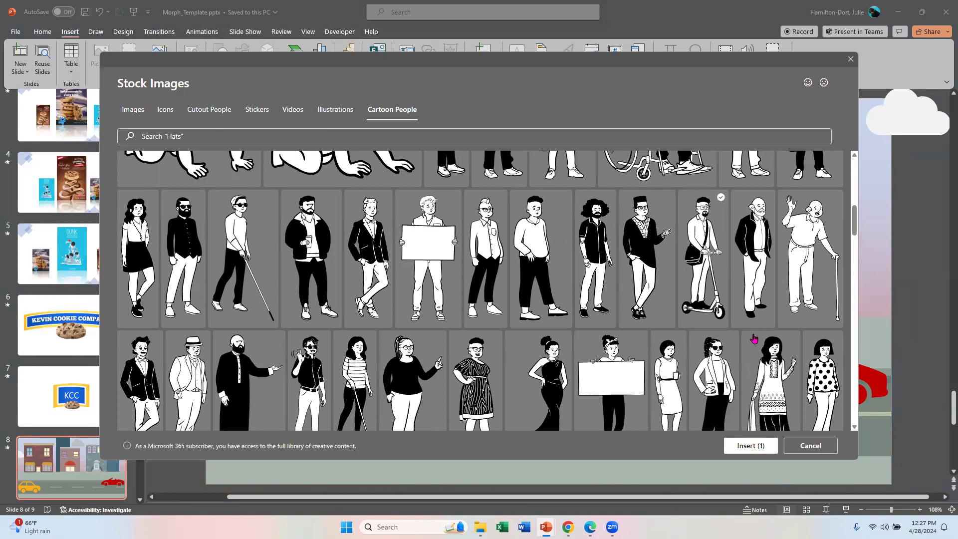
pyautogui.click(740, 447)
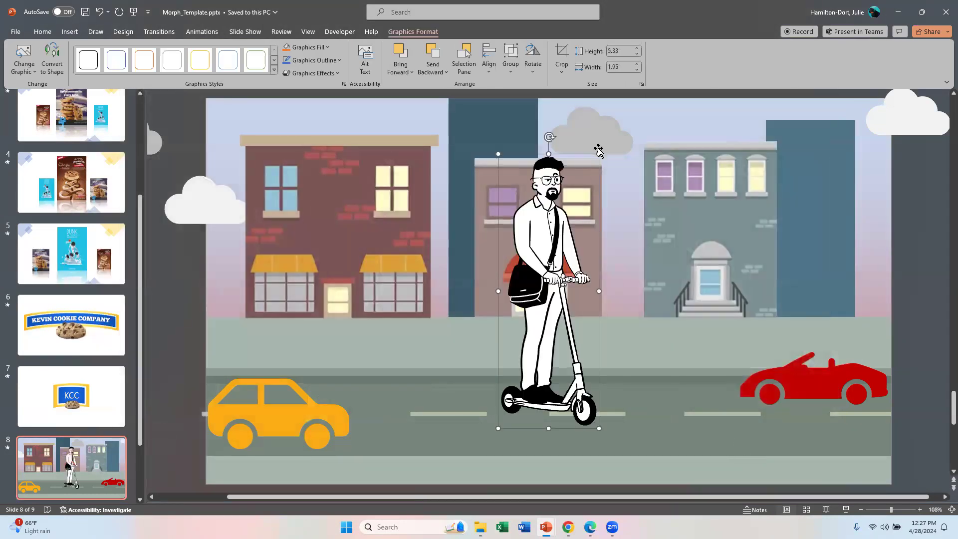
pyautogui.moveTo(579, 214); pyautogui.dragTo(356, 330)
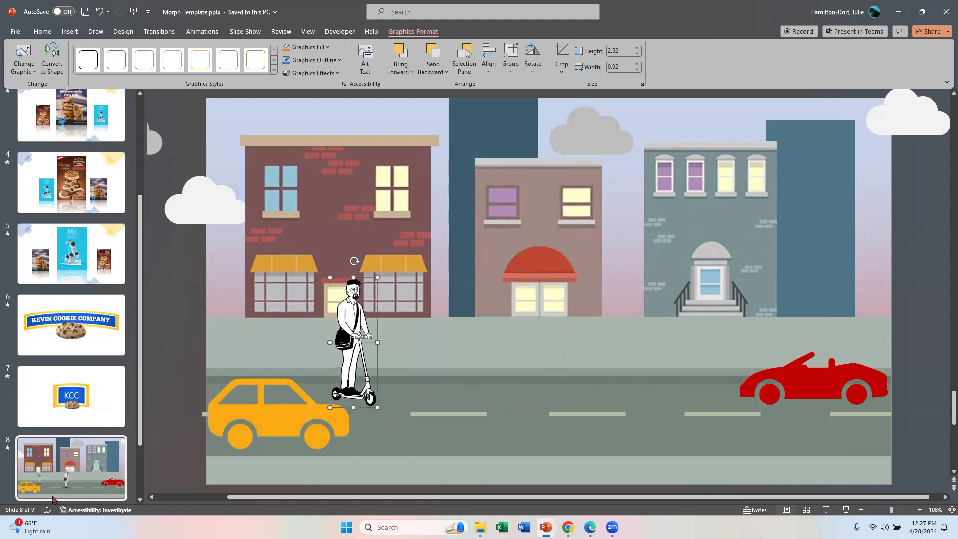
# Copy the scooter rider from slide 8 to slide 9 and place it, slightly smaller, just beyond the street's right end
pyautogui.click(54, 452)
pyautogui.scroll(-1, 55, 417)
pyautogui.scroll(-1, 54, 417)
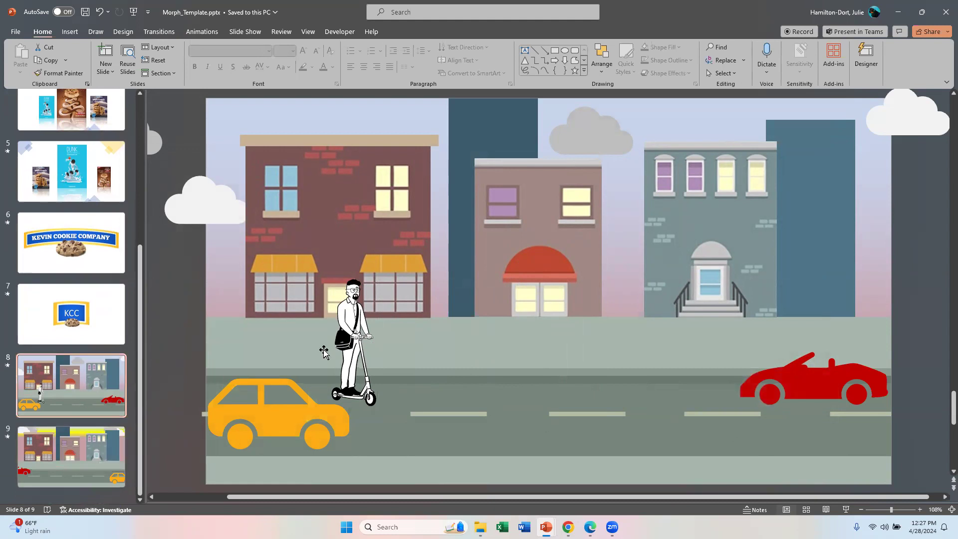
pyautogui.click(354, 349)
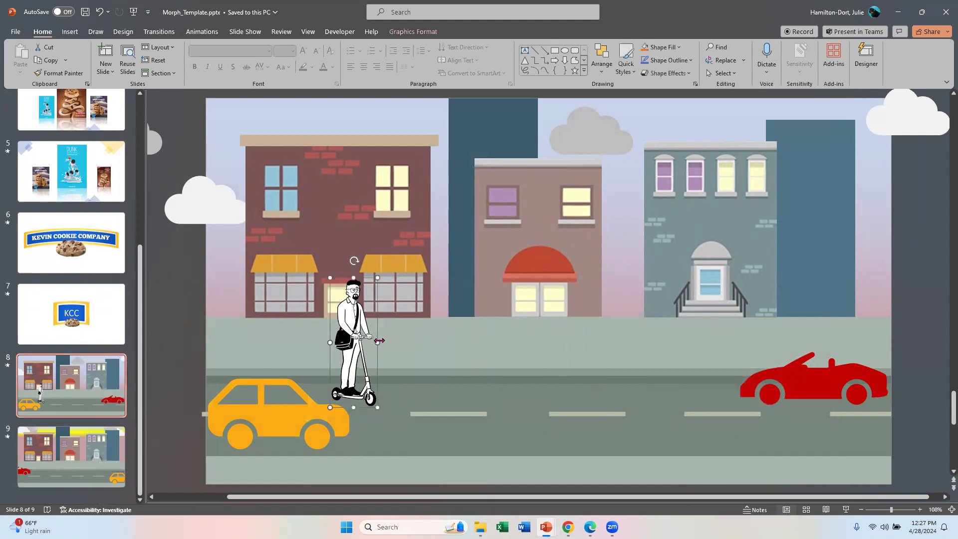
pyautogui.press('pagedown')
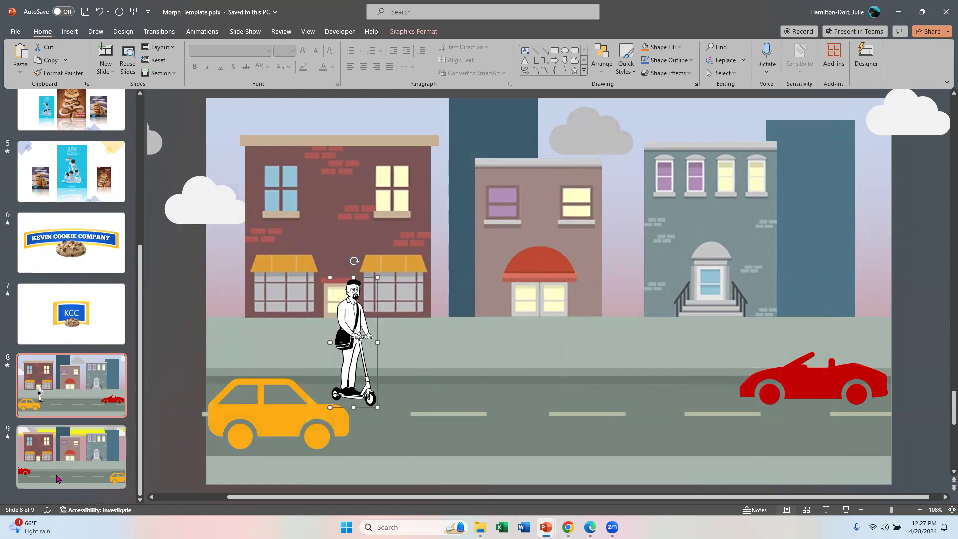
pyautogui.click(327, 333)
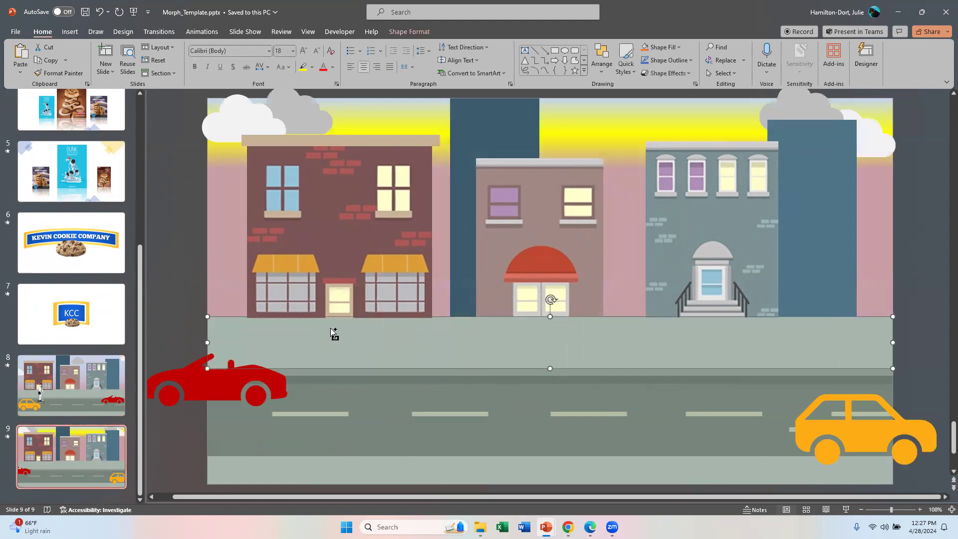
pyautogui.hotkey('ctrl', 'v')
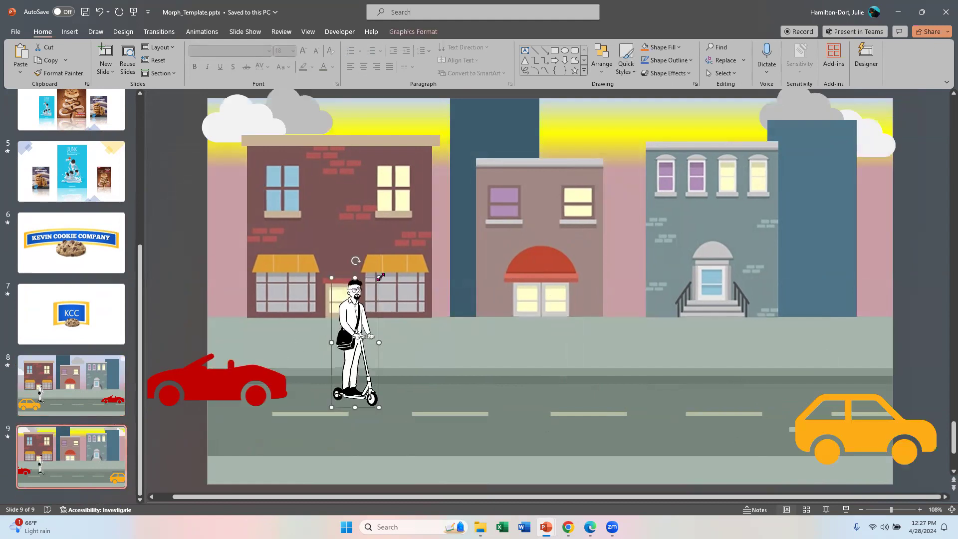
pyautogui.moveTo(379, 277); pyautogui.dragTo(372, 297)
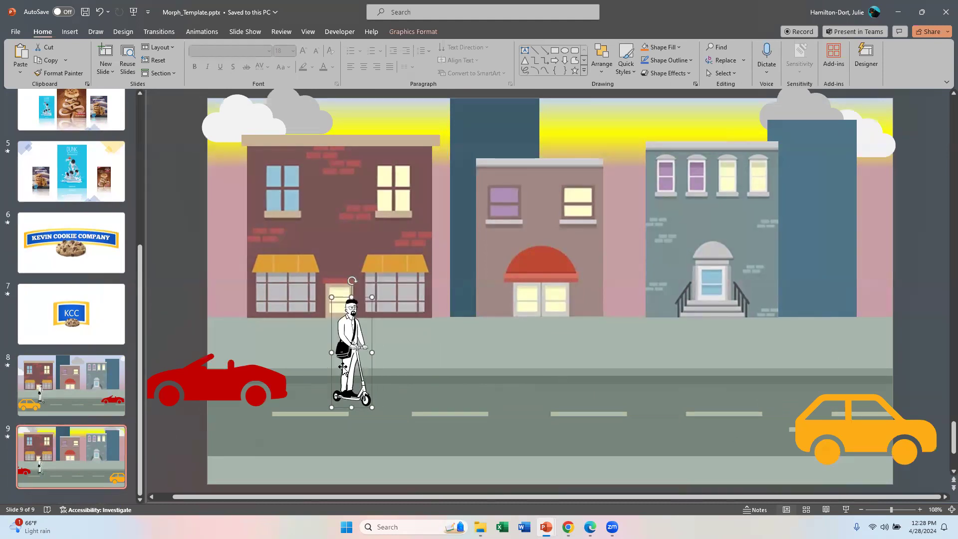
pyautogui.moveTo(359, 367); pyautogui.dragTo(898, 341)
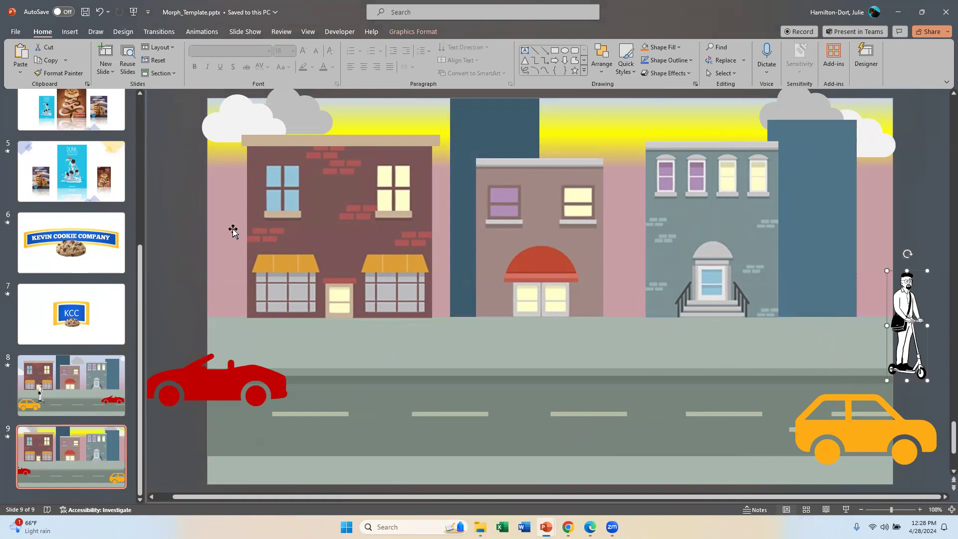
# Apply the Morph transition to slides 8 and 9 together with a duration of 01:00.00
pyautogui.click(110, 375)
pyautogui.click(101, 435)
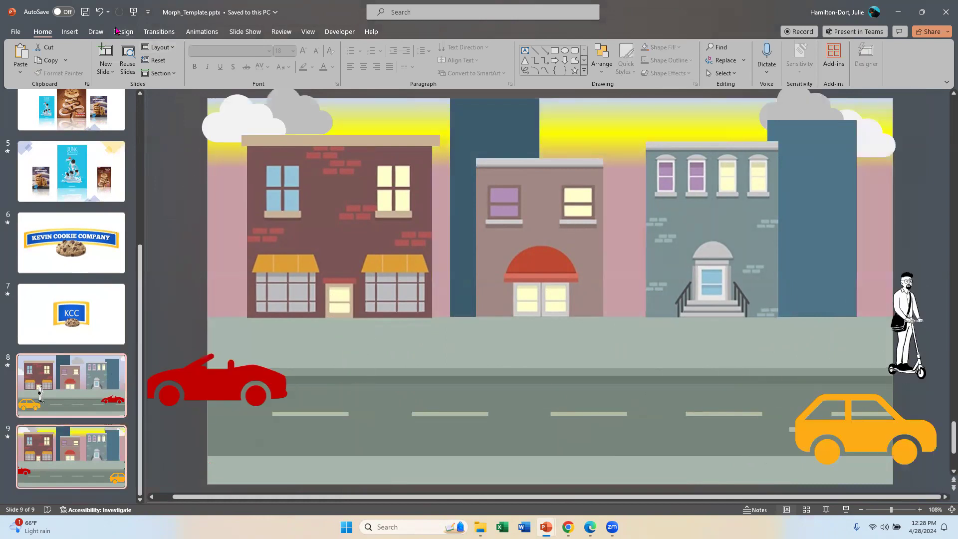
pyautogui.click(159, 31)
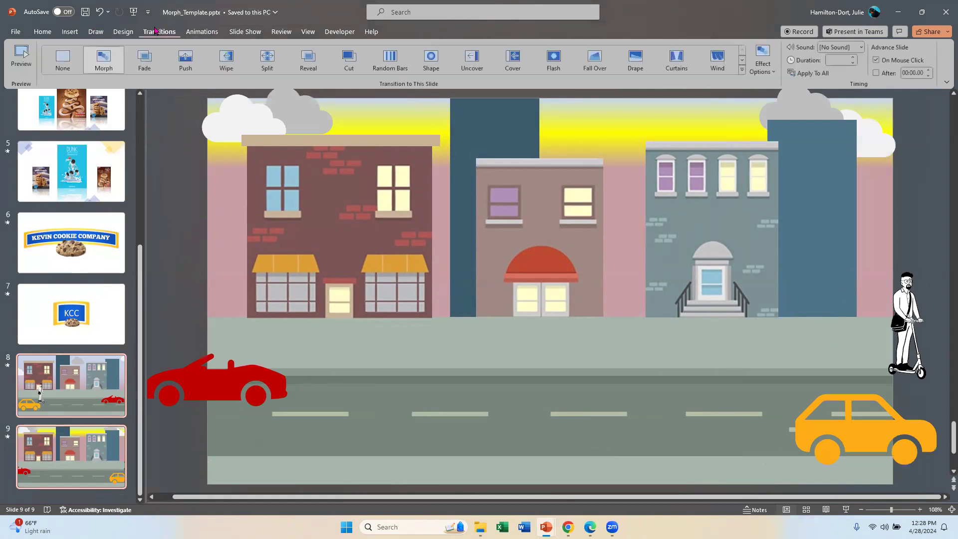
pyautogui.click(104, 58)
pyautogui.press('Return')
# Play the slide show from slide 8 to check how the scooter rider and cars morph into slide 9
pyautogui.click(124, 399)
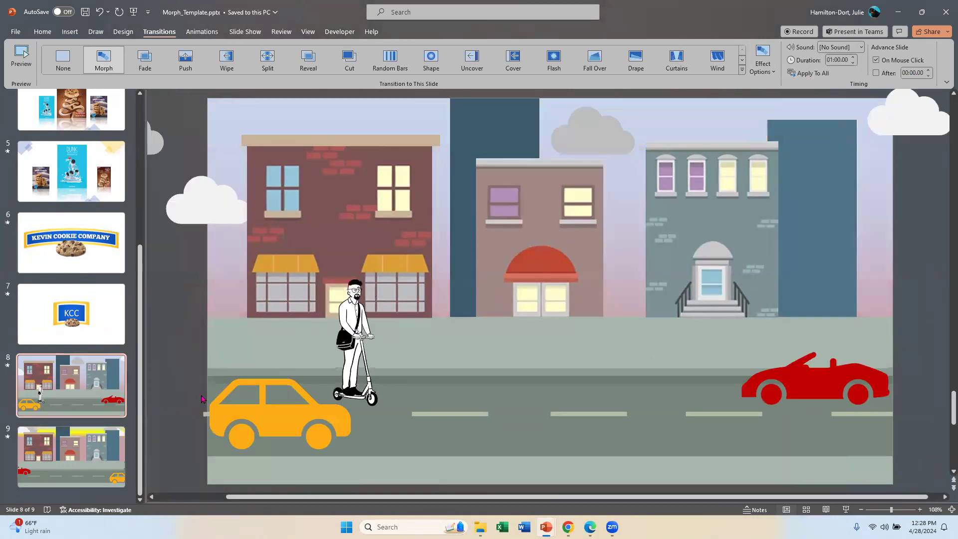
pyautogui.click(846, 509)
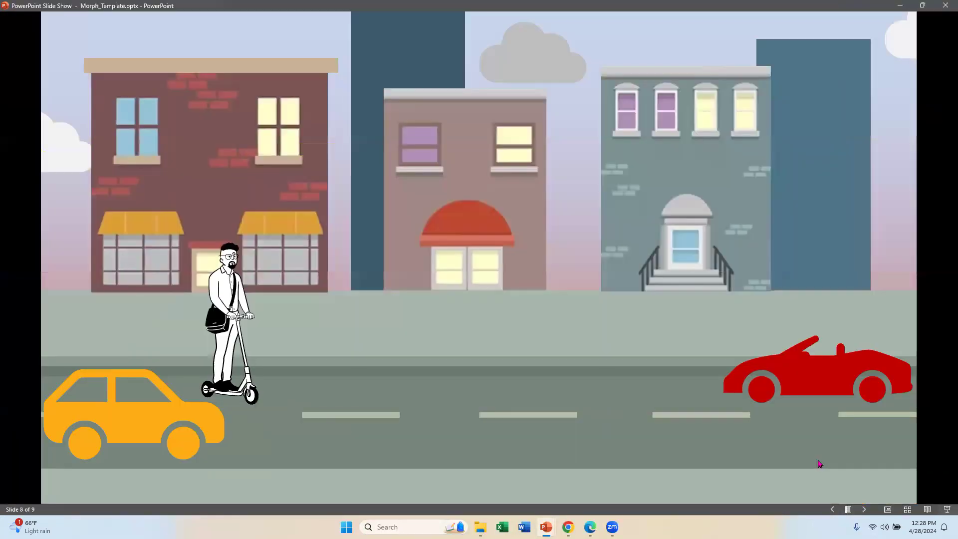
pyautogui.click(816, 460)
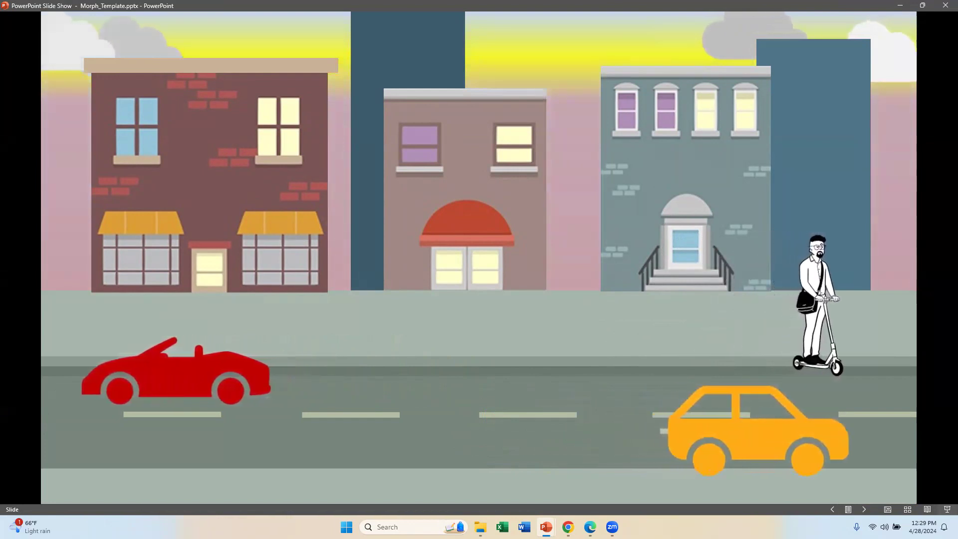
pyautogui.press('Escape')
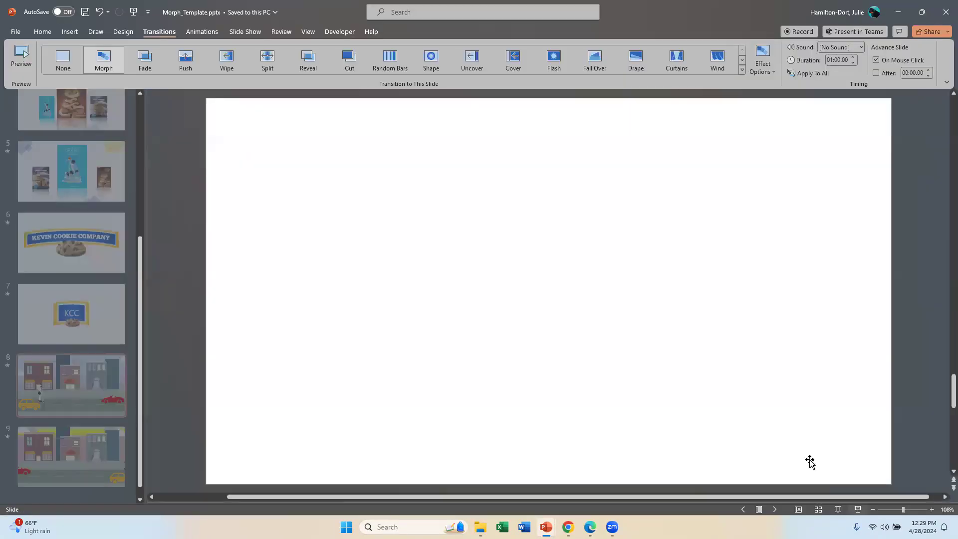